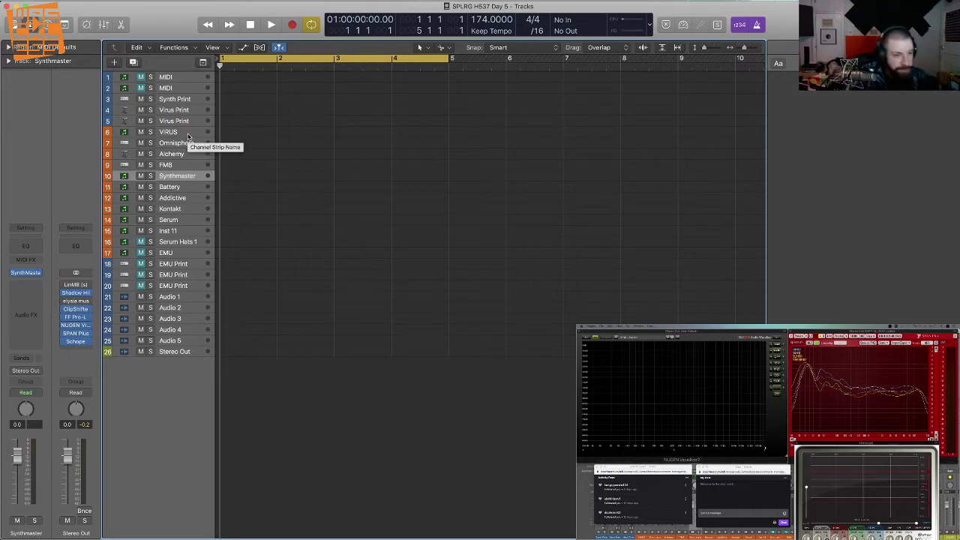
# - Select the Omnisphere track and open the Omnisphere instrument plug-in from its channel strip
pyautogui.click(188, 142)
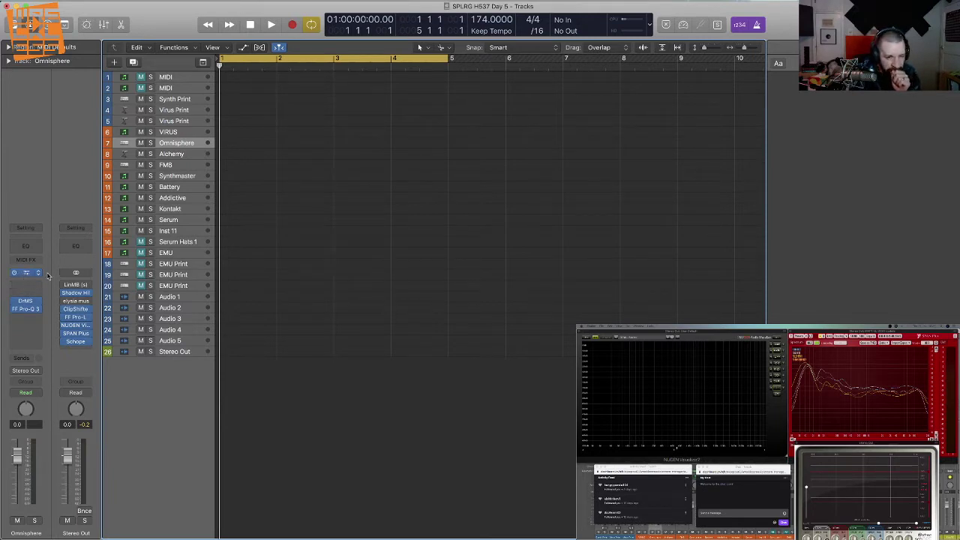
pyautogui.click(47, 275)
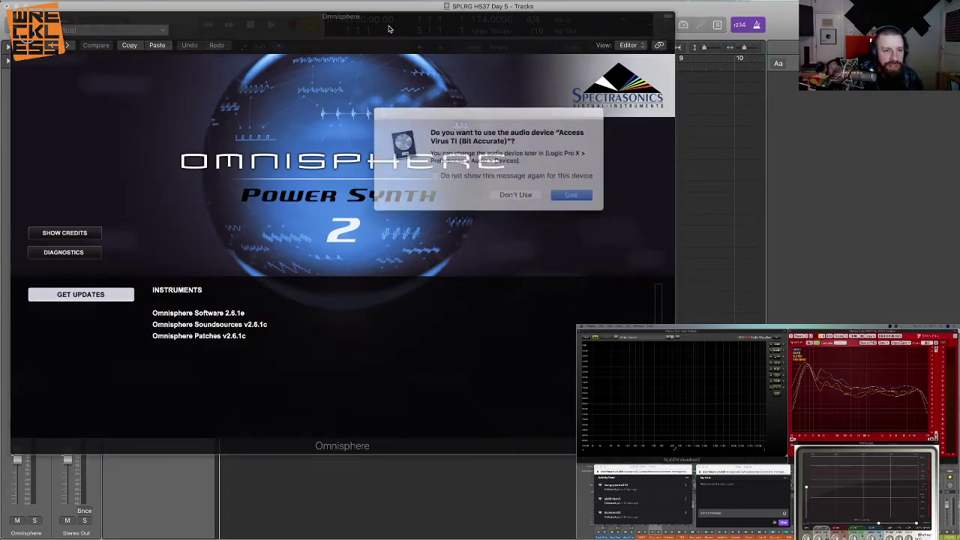
# - Decline the audio-device alert, audition patches in the full Patch Browser, and load Blip Tripper Pluck
pyautogui.click(510, 192)
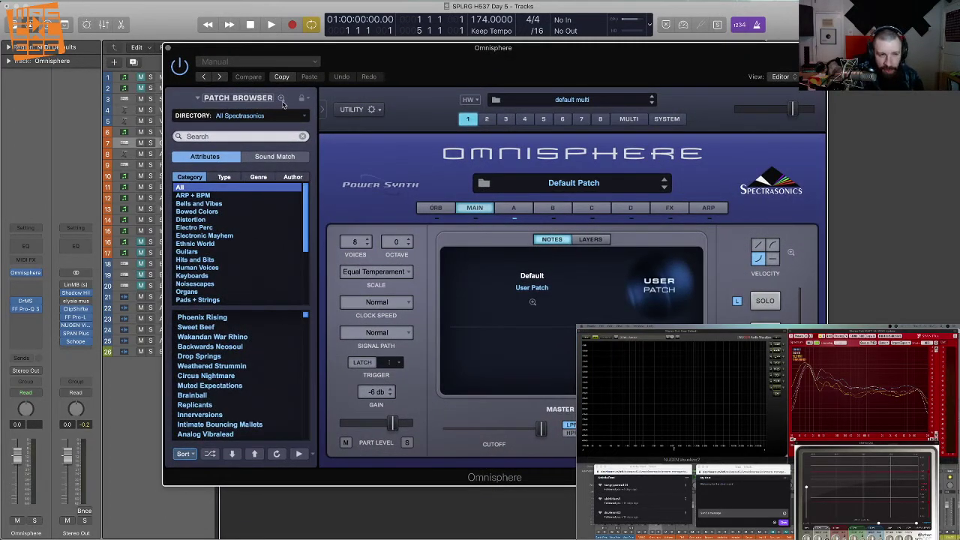
pyautogui.click(282, 100)
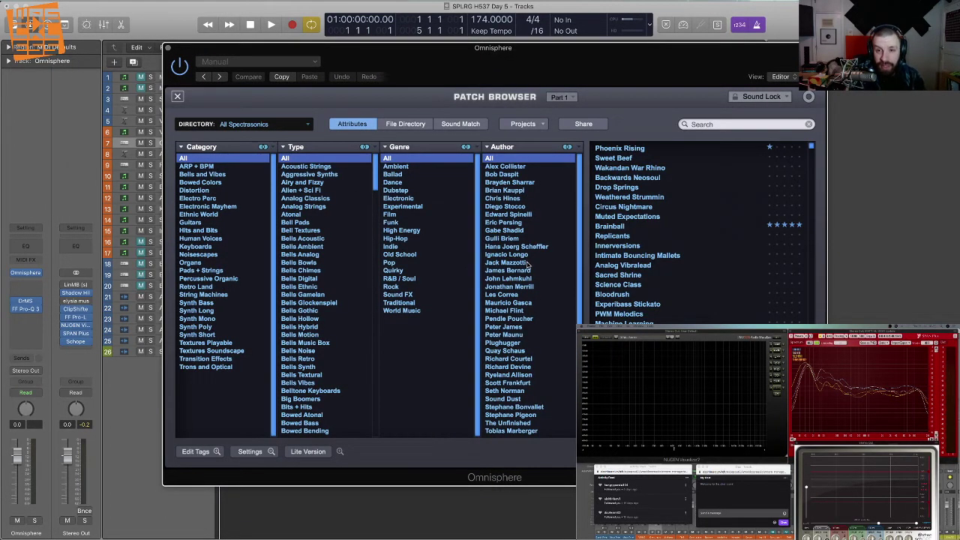
pyautogui.scroll(-15, 637, 301)
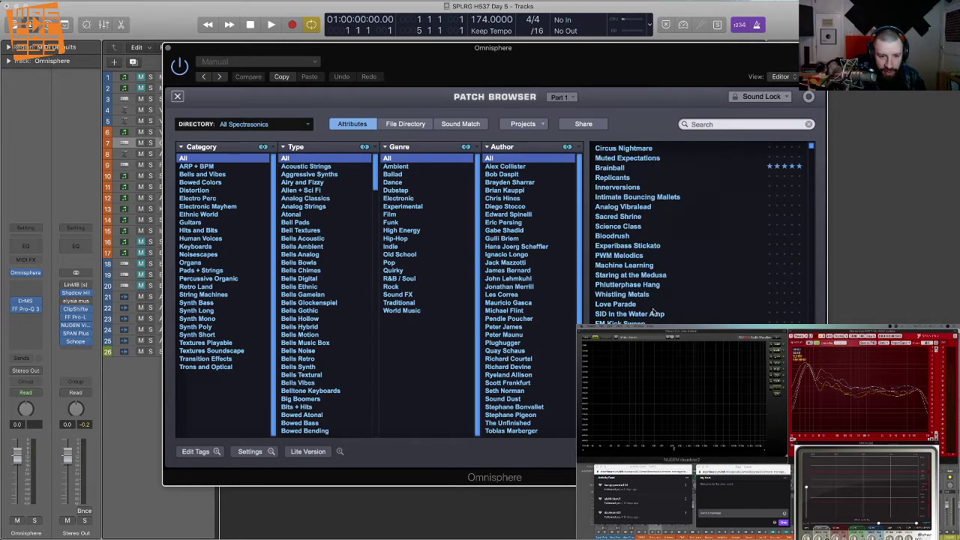
pyautogui.scroll(-10, 649, 314)
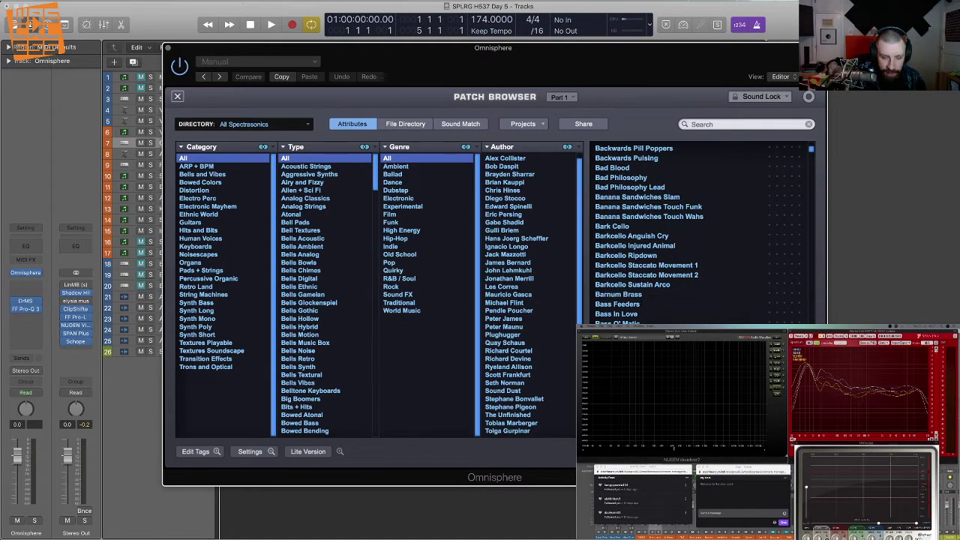
pyautogui.scroll(-3, 649, 314)
pyautogui.click(649, 323)
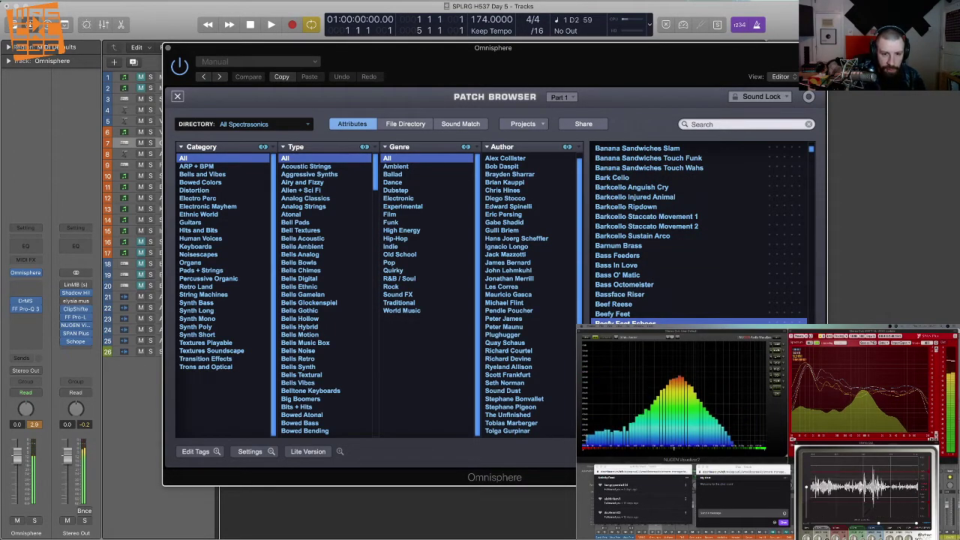
pyautogui.scroll(-5, 702, 233)
pyautogui.scroll(-2, 701, 232)
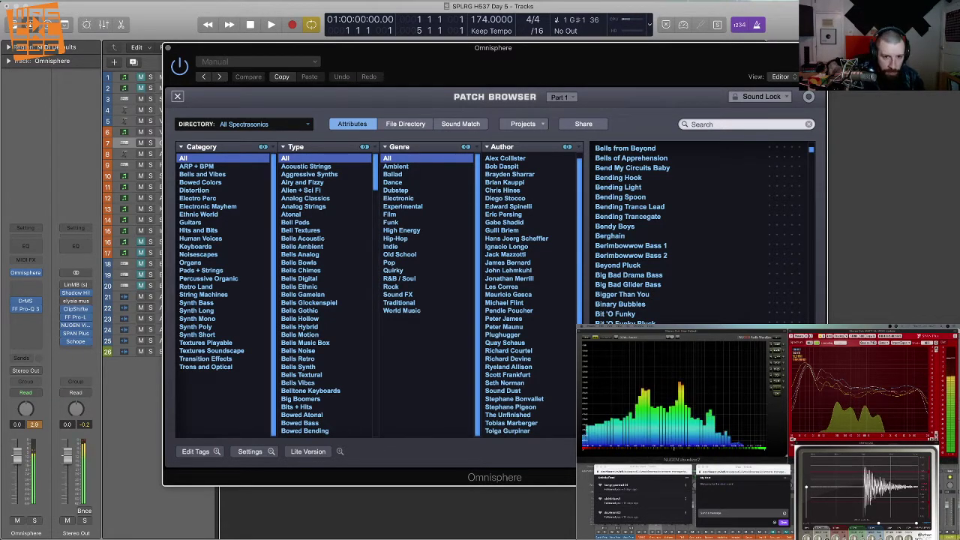
pyautogui.click(178, 98)
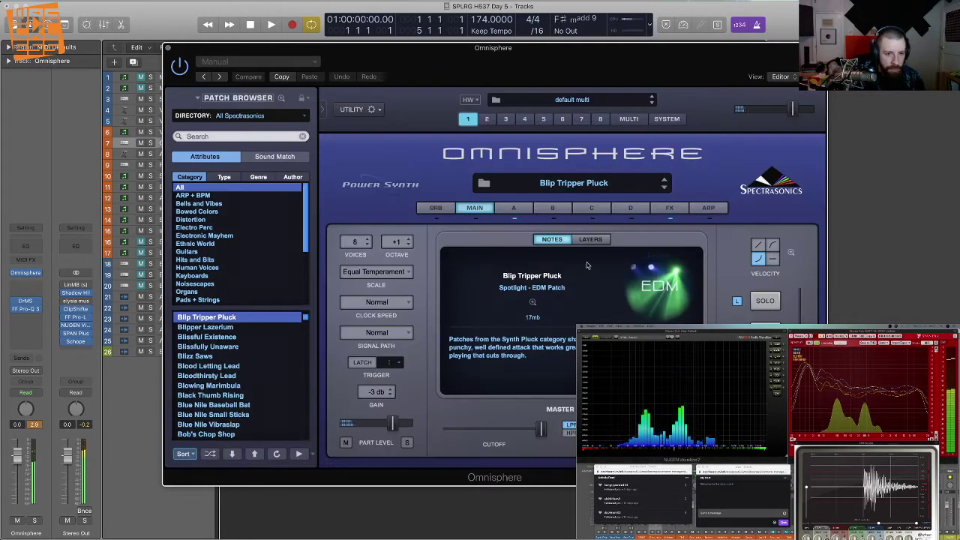
# - Turn on Unison for layer A's oscillator, raising Depth and setting another unison slider to 0.306
pyautogui.click(515, 208)
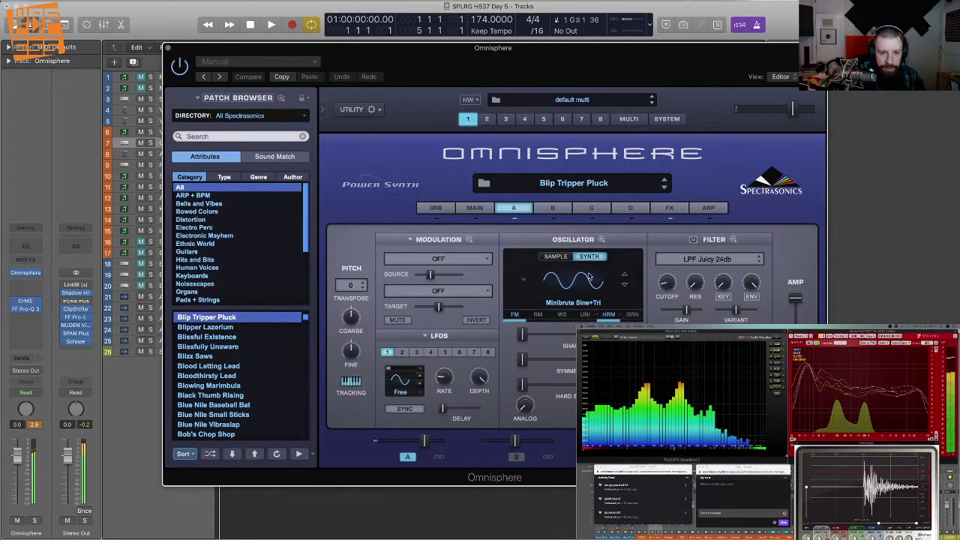
pyautogui.click(597, 238)
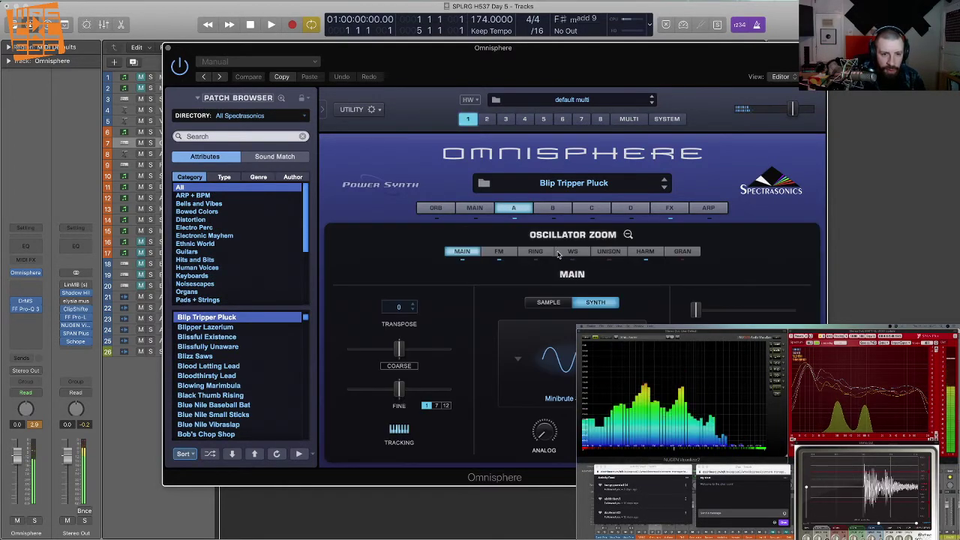
pyautogui.click(647, 252)
pyautogui.click(608, 251)
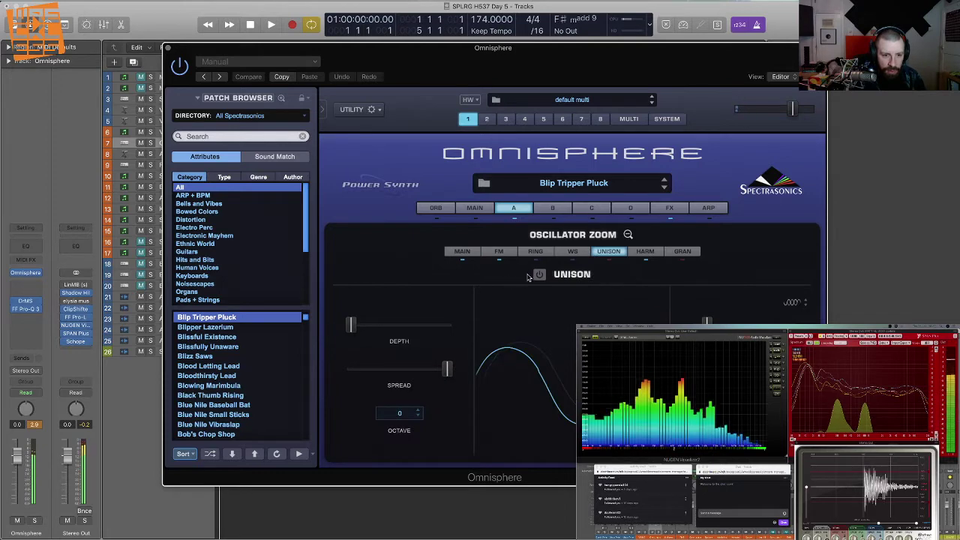
pyautogui.click(540, 275)
pyautogui.moveTo(351, 324); pyautogui.dragTo(382, 324)
pyautogui.moveTo(708, 323); pyautogui.dragTo(720, 323)
pyautogui.click(628, 234)
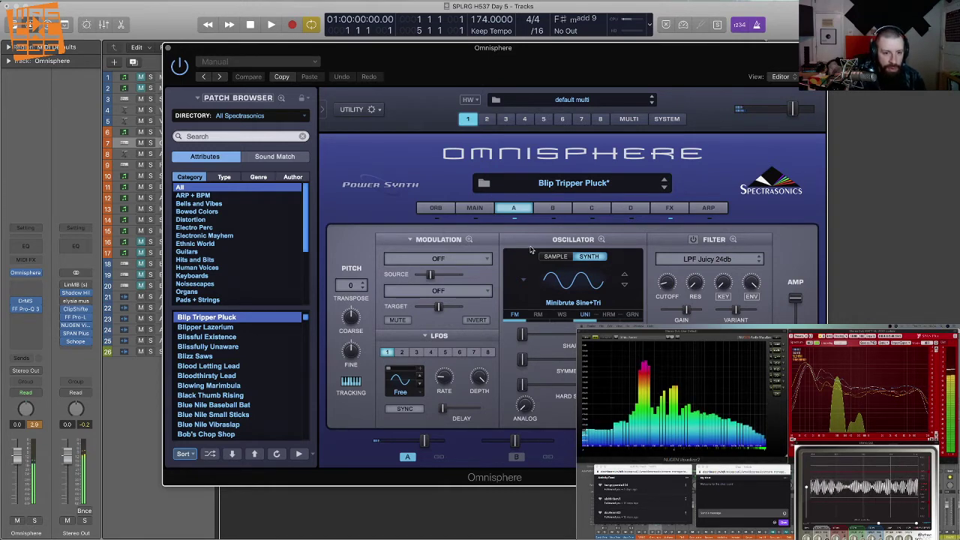
# - Insert Little MicroShift in Stereo after FF Pro-Q 3 and adjust its MIX knob
pyautogui.click(170, 49)
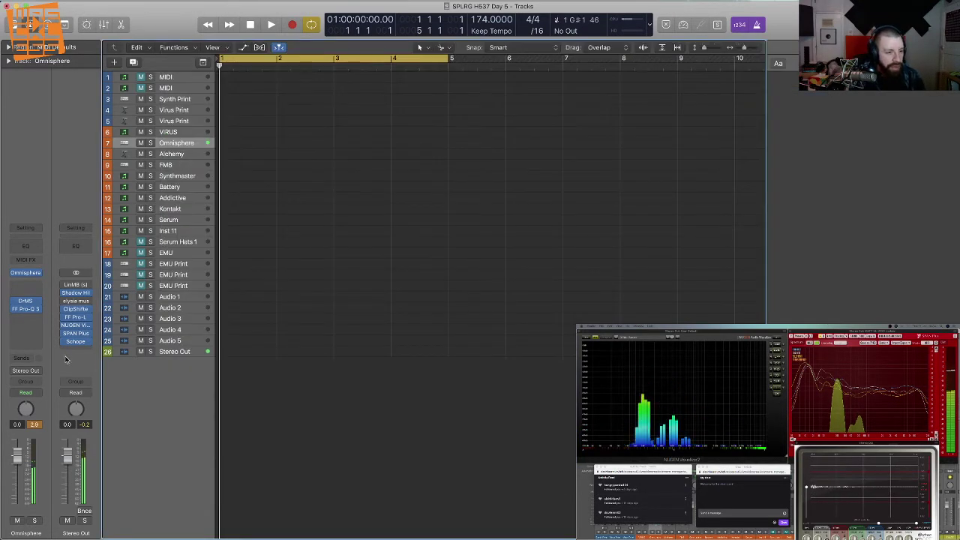
pyautogui.click(30, 318)
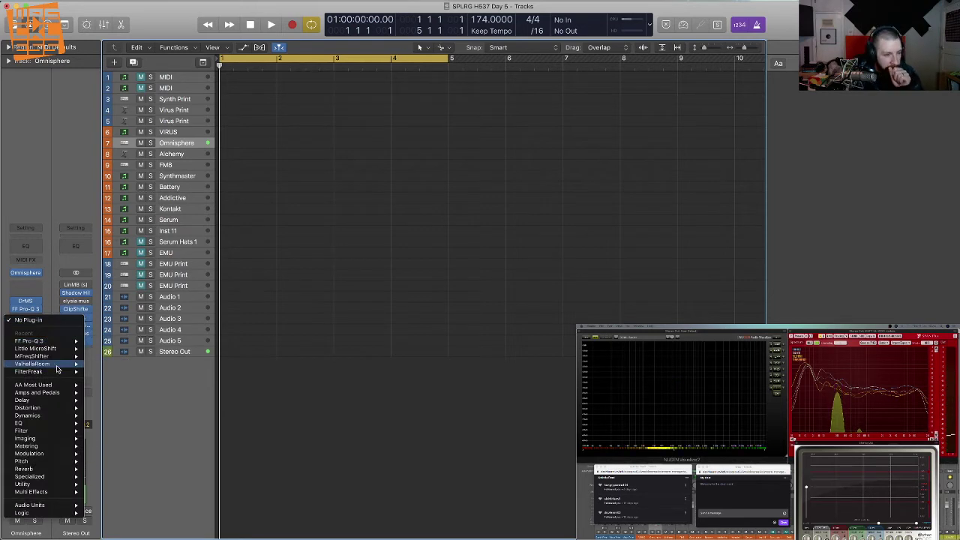
pyautogui.moveTo(60, 351)
pyautogui.click(113, 350)
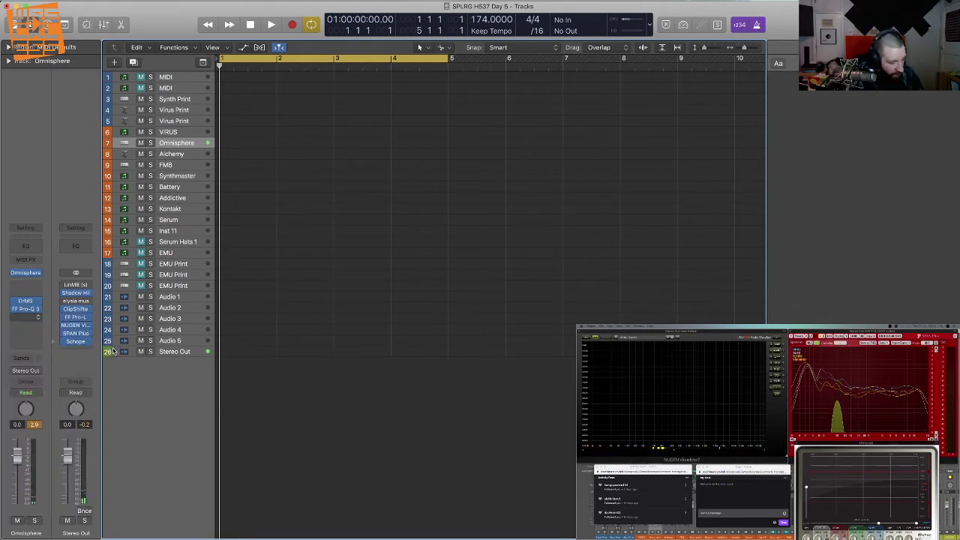
pyautogui.moveTo(214, 27); pyautogui.dragTo(601, 156)
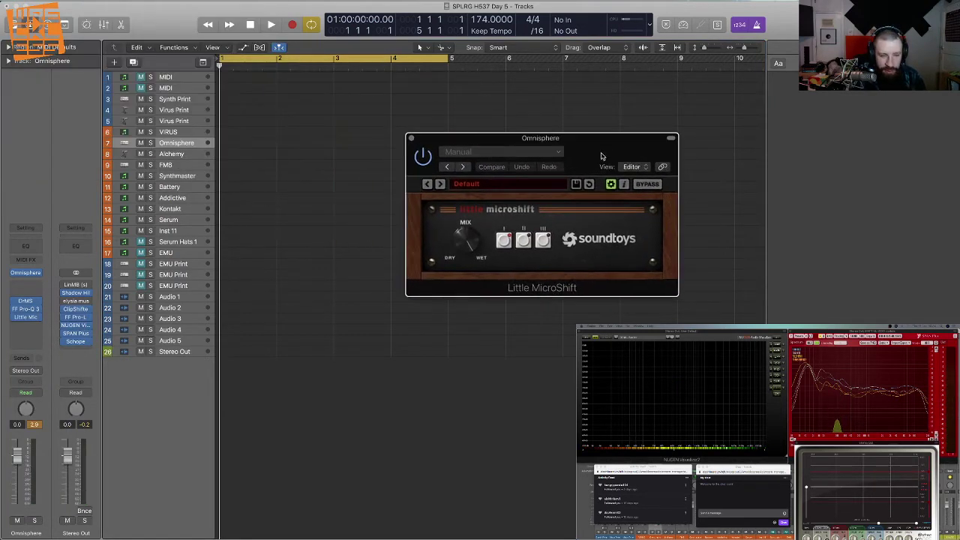
pyautogui.moveTo(465, 248); pyautogui.dragTo(460, 262)
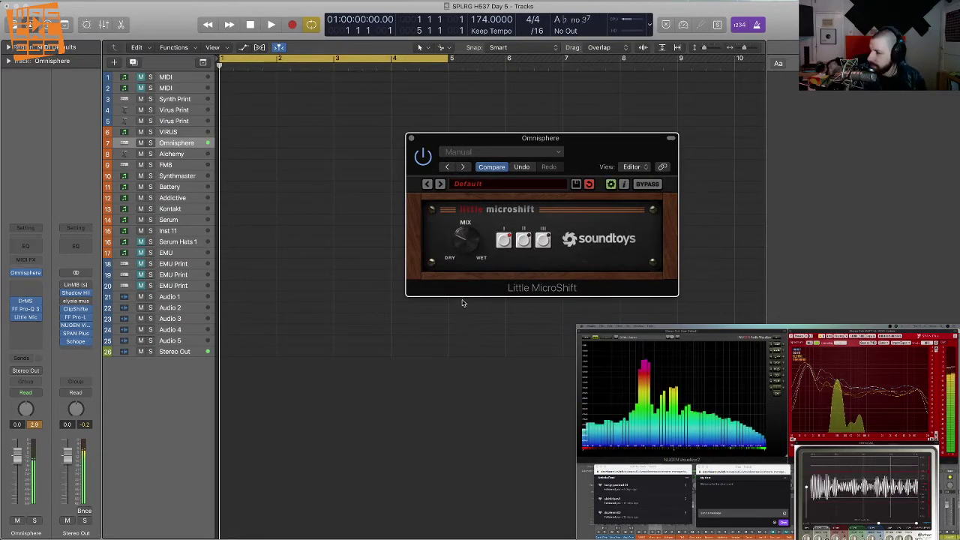
pyautogui.click(23, 330)
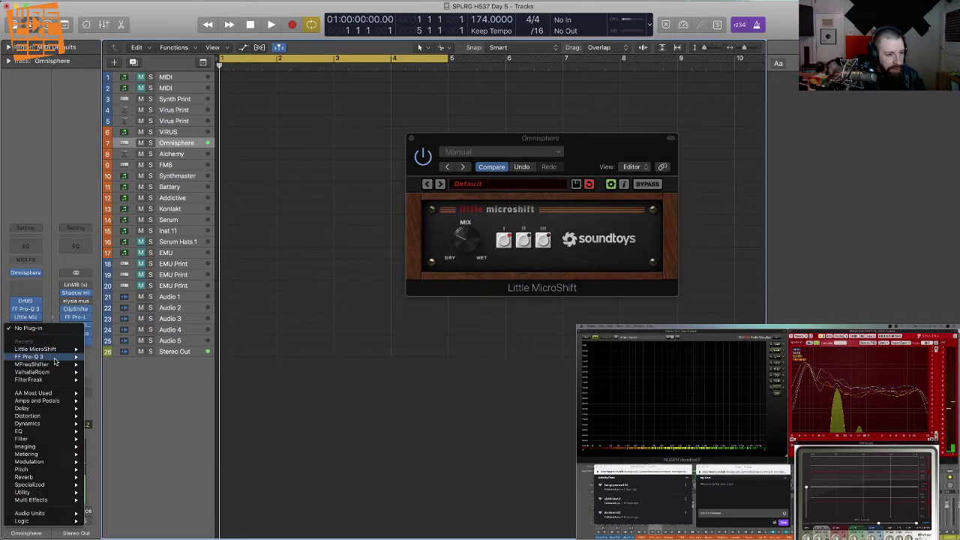
# - Insert FF Pro-Q 3 in Stereo with a dynamic bell cut around 205 Hz at -3.22 dB
pyautogui.moveTo(53, 357)
pyautogui.click(104, 357)
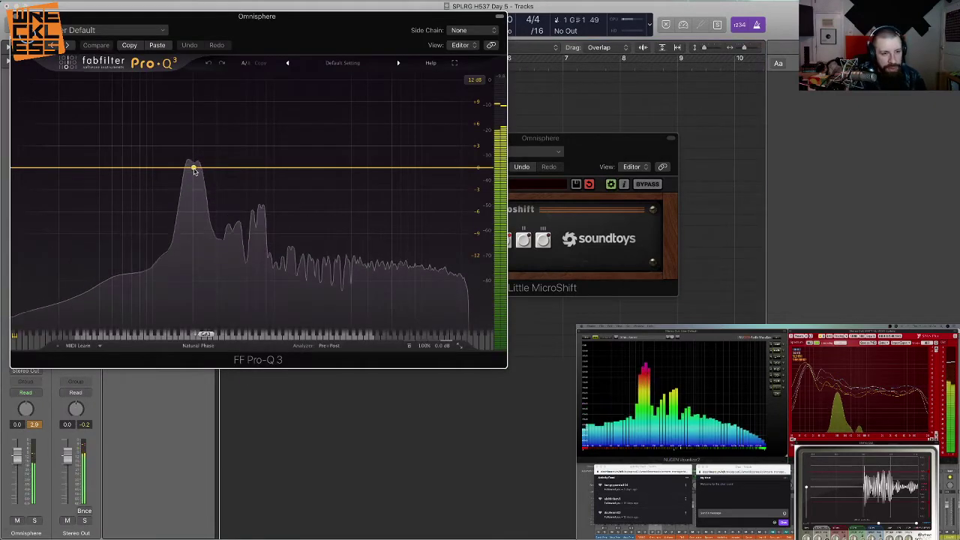
pyautogui.moveTo(191, 166); pyautogui.dragTo(194, 207)
pyautogui.scroll(3, 195, 208)
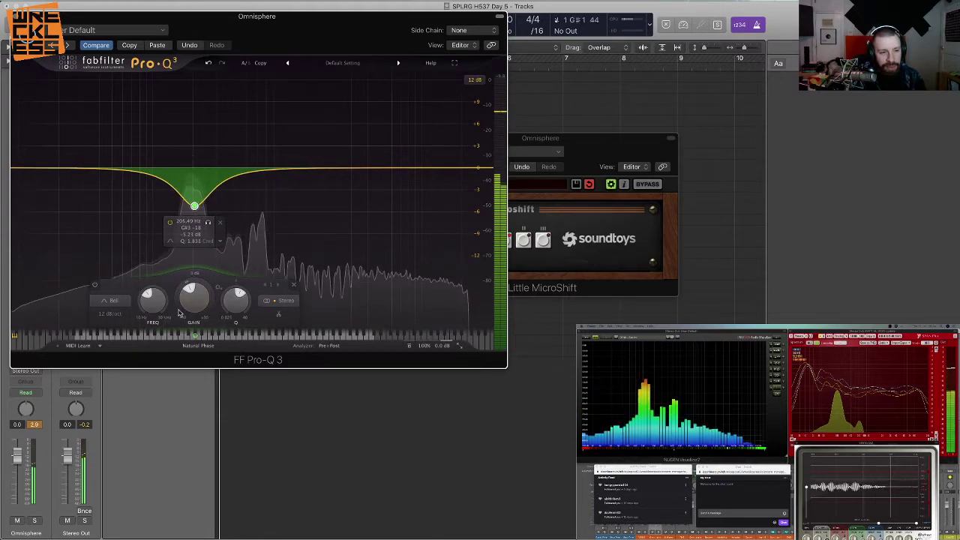
pyautogui.moveTo(182, 310); pyautogui.dragTo(182, 336)
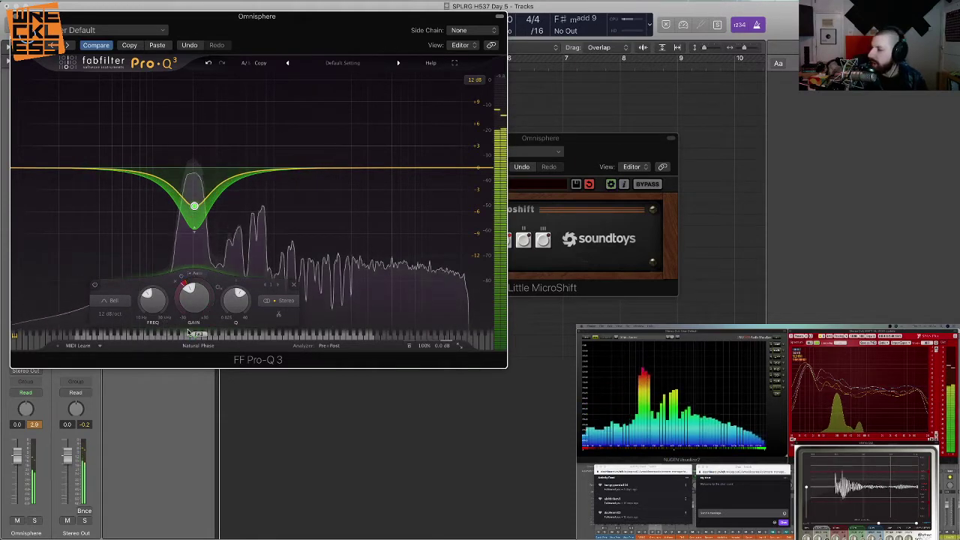
pyautogui.press('space')
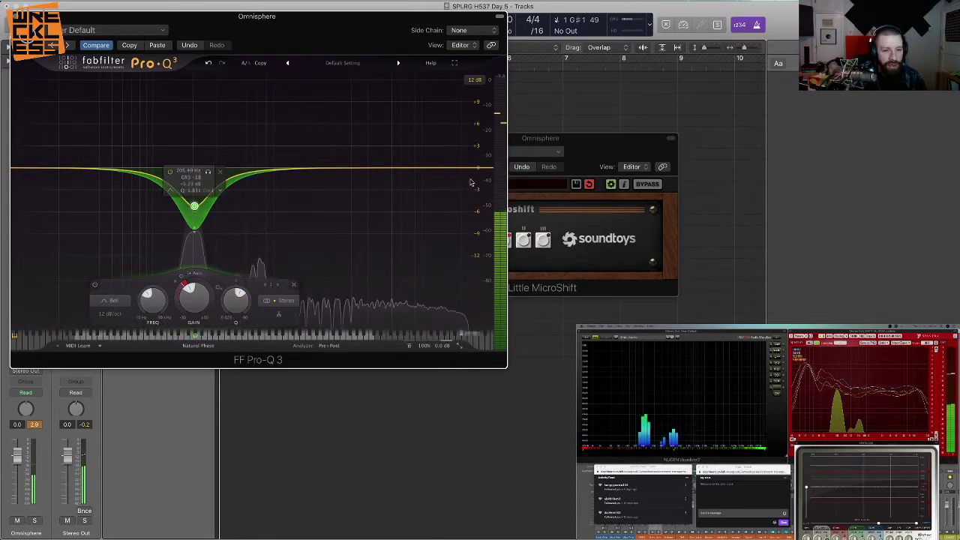
# - Add high and low shelf cuts, set the low shelf Q to 0.383, and deepen the 205 Hz cut
pyautogui.moveTo(484, 172); pyautogui.dragTo(483, 246)
pyautogui.scroll(-3, 481, 255)
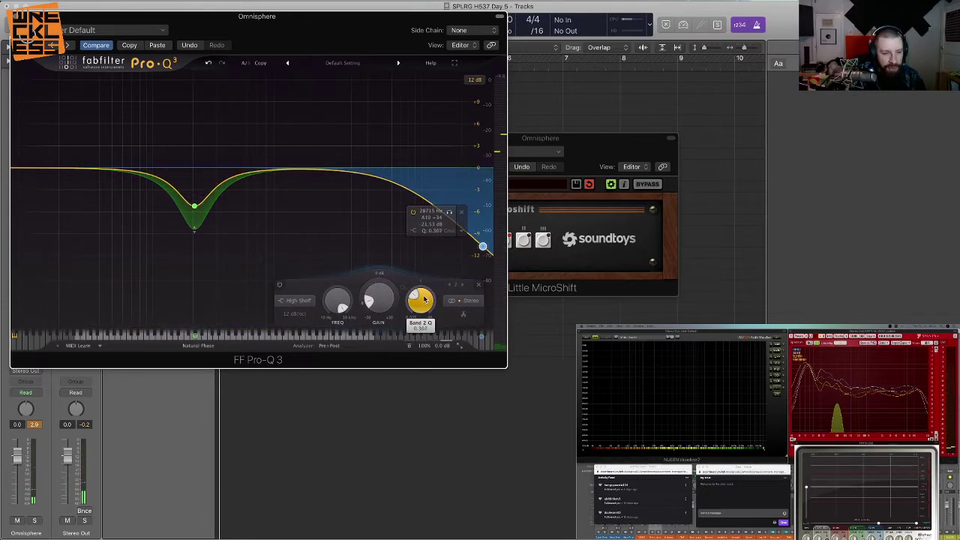
pyautogui.press('space')
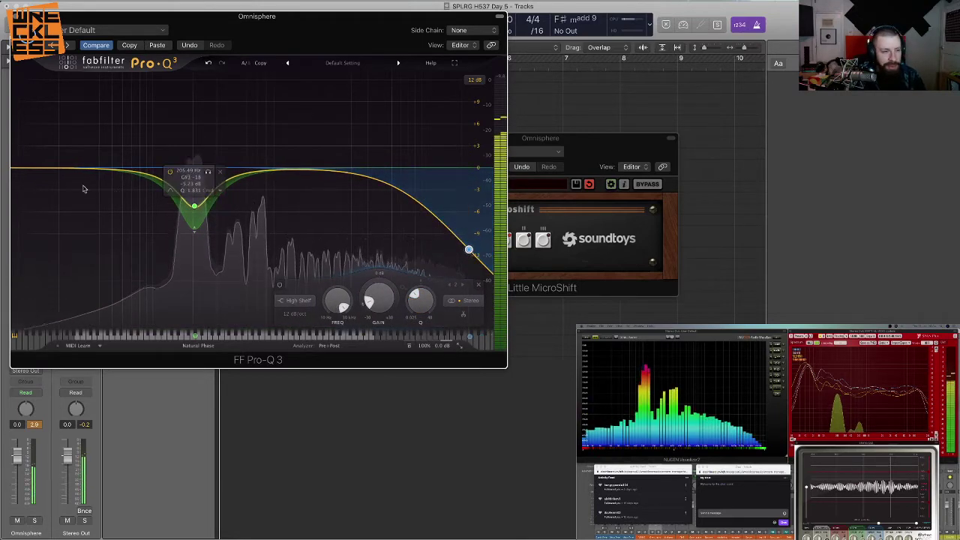
pyautogui.moveTo(56, 169); pyautogui.dragTo(62, 239)
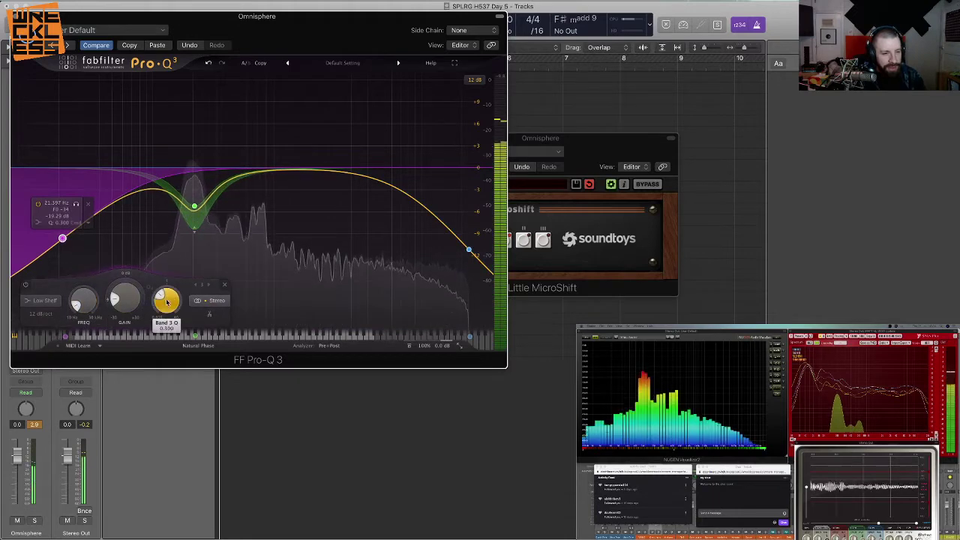
pyautogui.moveTo(168, 292); pyautogui.dragTo(168, 296)
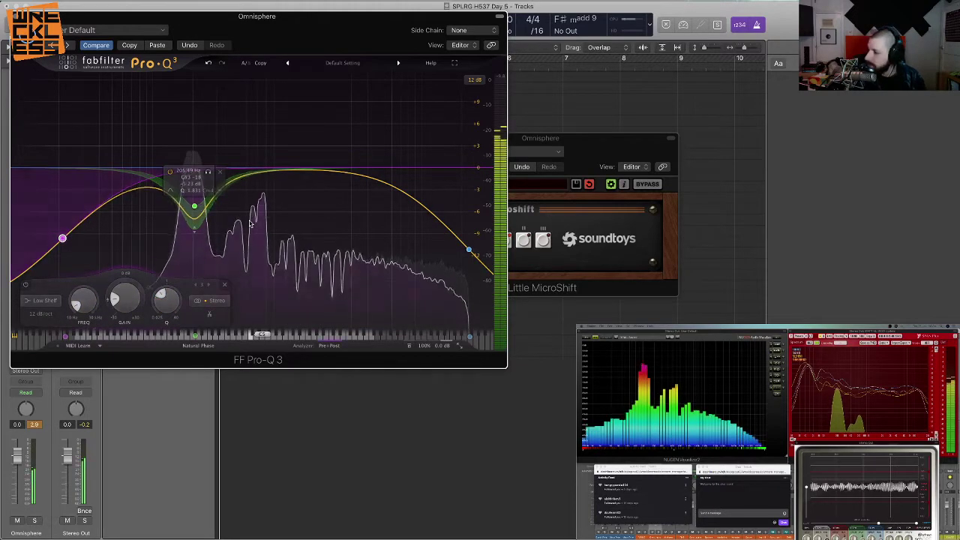
pyautogui.moveTo(251, 224)
pyautogui.moveTo(194, 171); pyautogui.dragTo(198, 236)
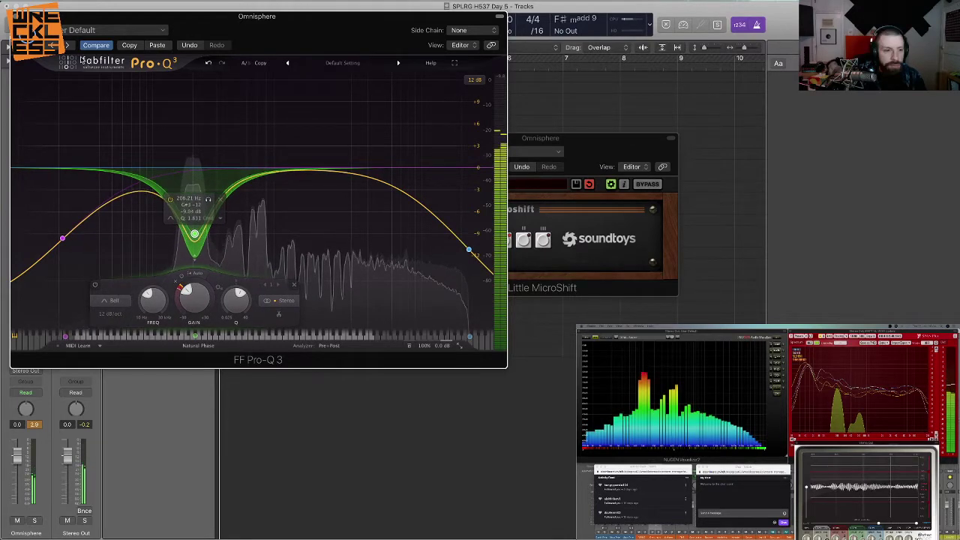
pyautogui.click(15, 16)
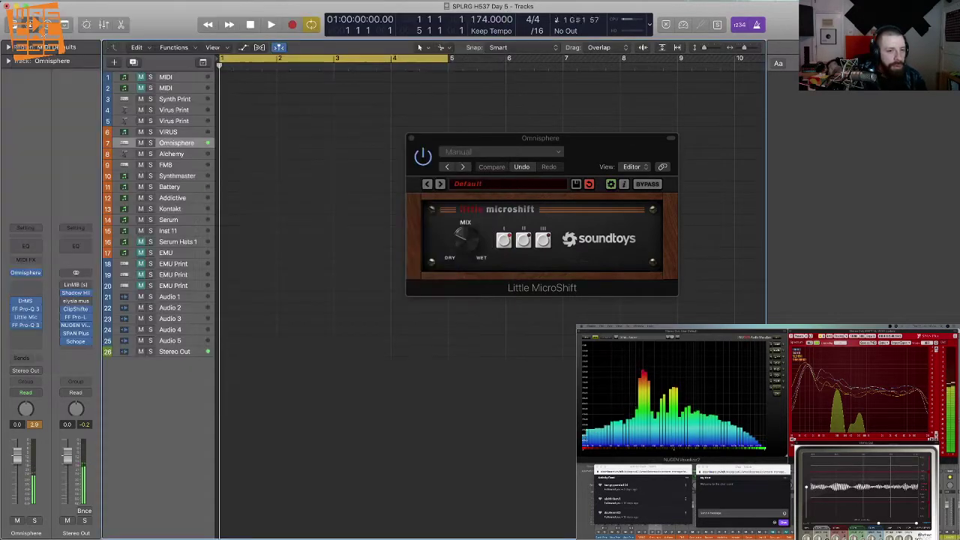
# - Finish recording the F#m add9 chord and open the recorded region in the Piano Roll
pyautogui.click(411, 139)
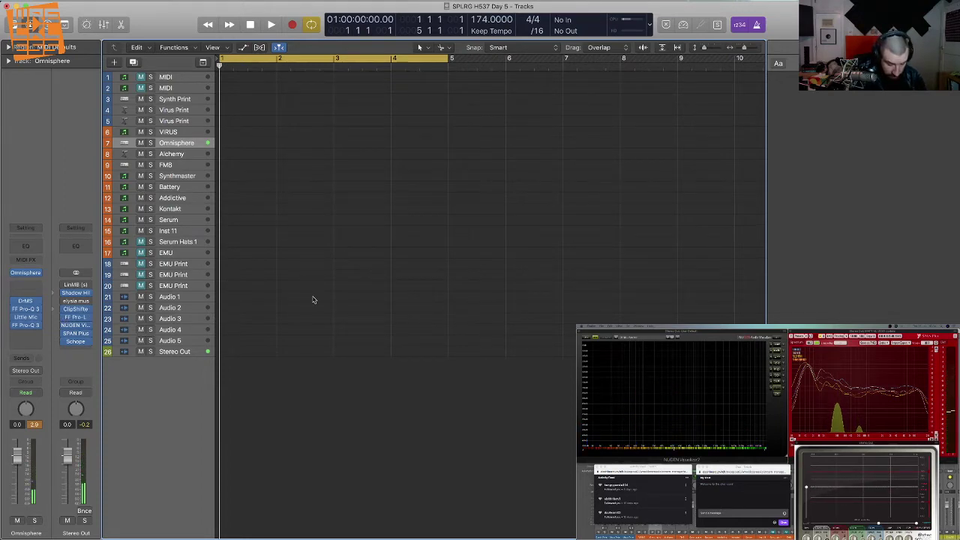
pyautogui.press('space')
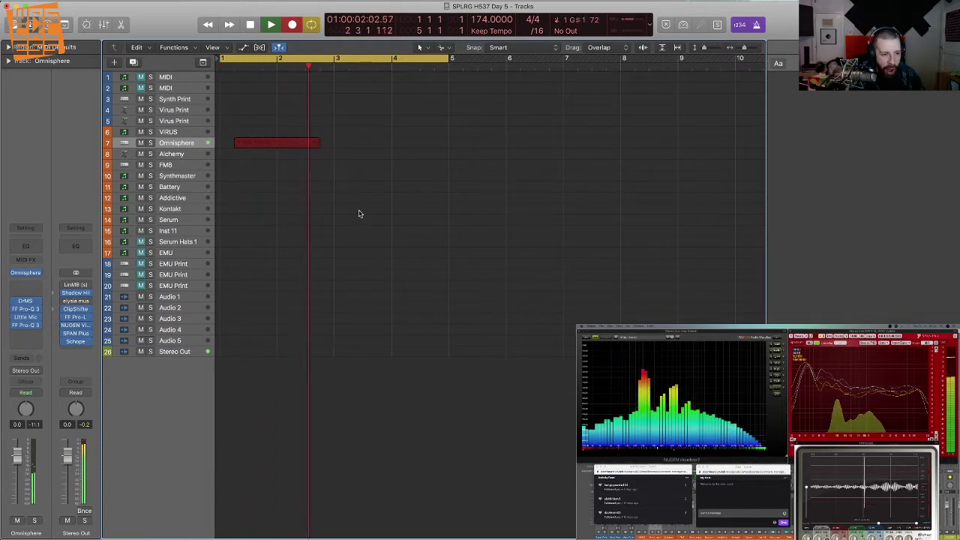
pyautogui.press('space')
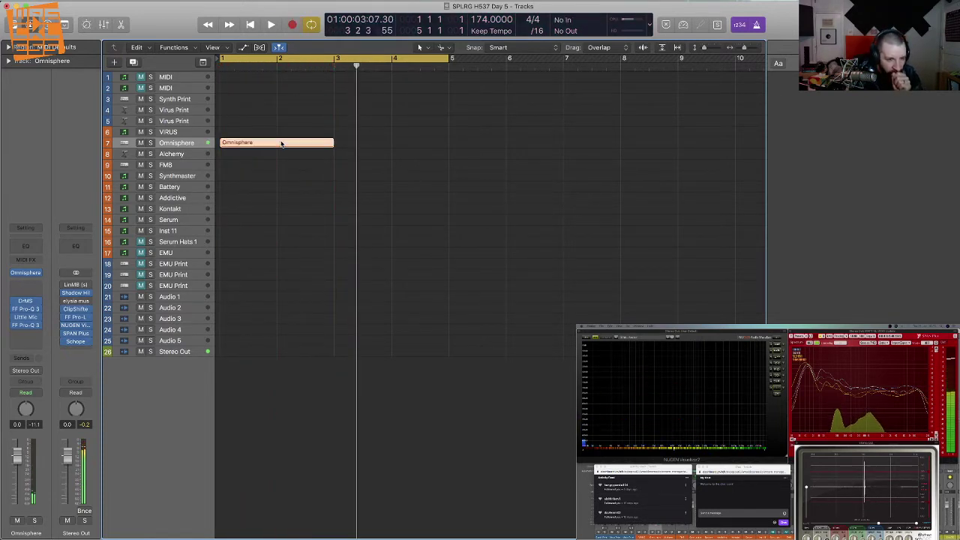
pyautogui.doubleClick(281, 142)
# - Move the three chord notes to bar 1 and lengthen them to end at bar 3, keeping overlaps
pyautogui.moveTo(311, 435); pyautogui.dragTo(397, 510)
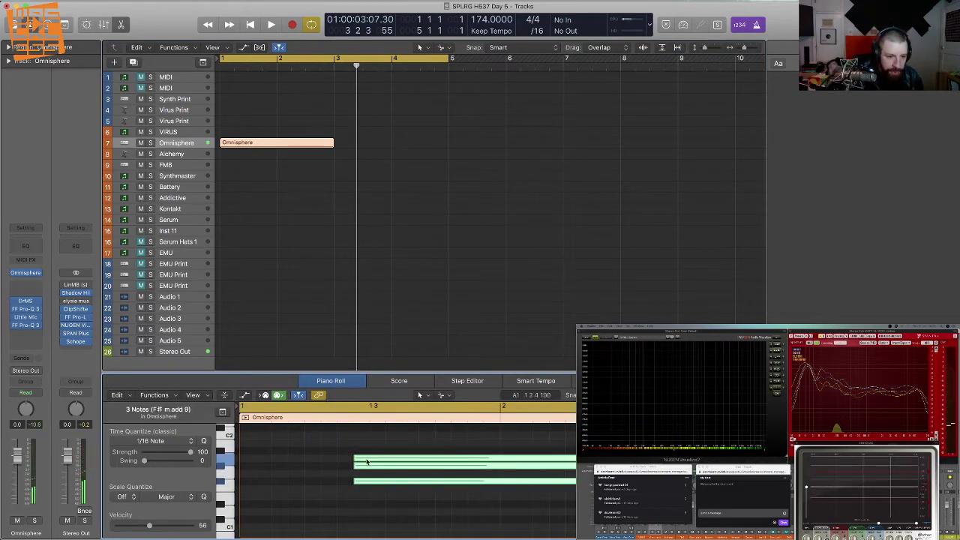
pyautogui.moveTo(368, 463); pyautogui.dragTo(249, 463)
pyautogui.press('super+Left')
pyautogui.press('super+Left')
pyautogui.press('super+Left')
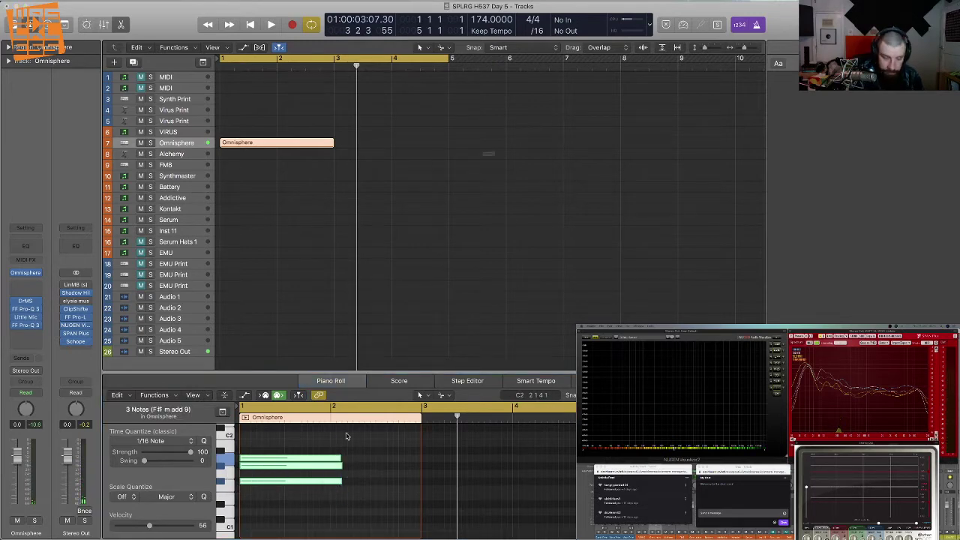
pyautogui.press('\\')
pyautogui.click(443, 177)
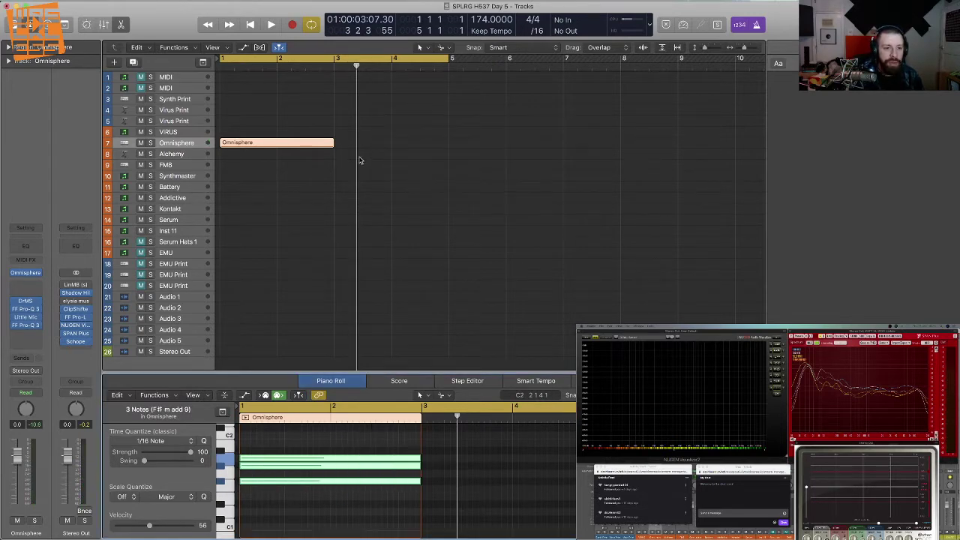
pyautogui.press('super+Left')
pyautogui.click(343, 155)
pyautogui.press('super+Left')
pyautogui.press('super+Left')
pyautogui.press('super+Left')
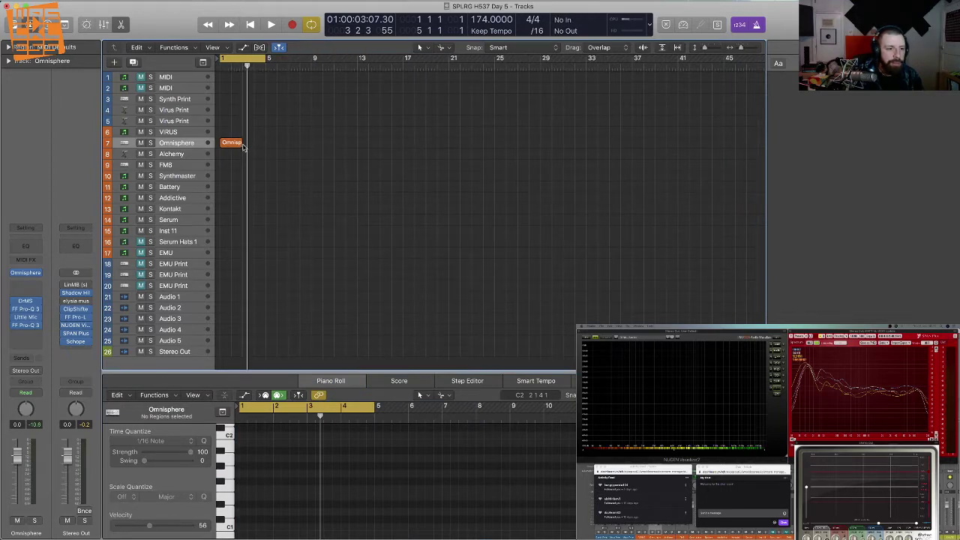
# - Time-stretch the Omnisphere chord region to bar 49, then bounce it in place onto a new track
pyautogui.moveTo(242, 147); pyautogui.dragTo(696, 161)
pyautogui.press('super+Left')
pyautogui.press('super+Left')
pyautogui.press('super+Left')
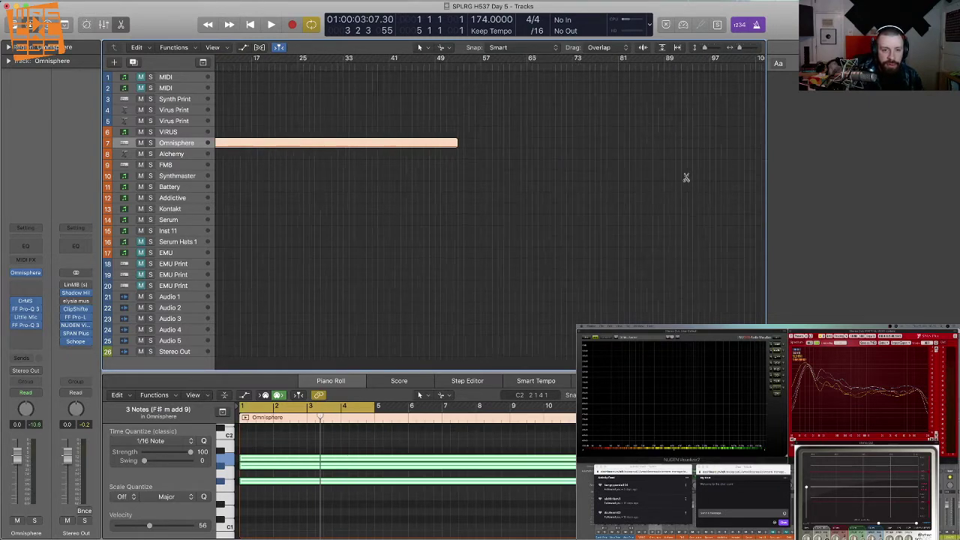
pyautogui.hscroll(-3, 692, 174)
pyautogui.moveTo(568, 205); pyautogui.dragTo(322, 156)
pyautogui.click(280, 144)
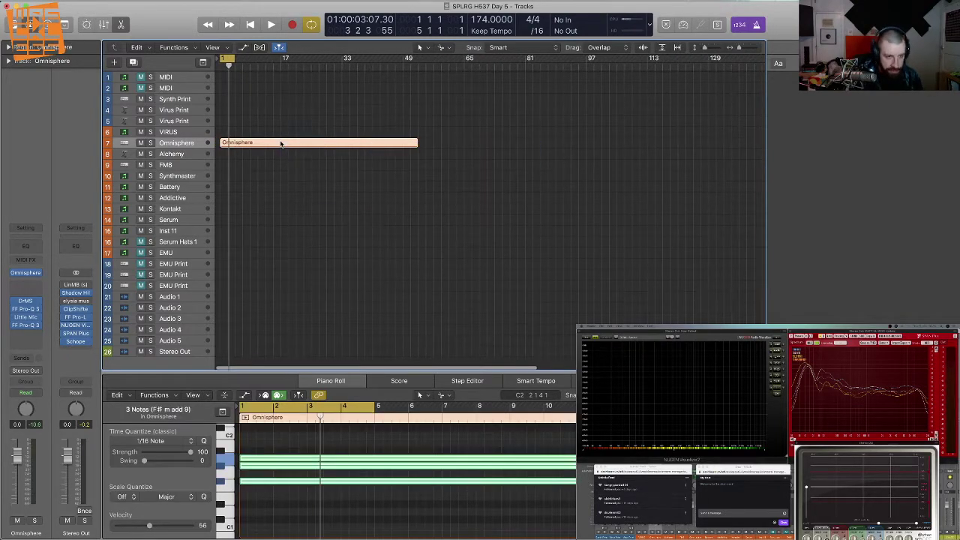
pyautogui.hotkey('ctrl', 'b')
pyautogui.press('Return')
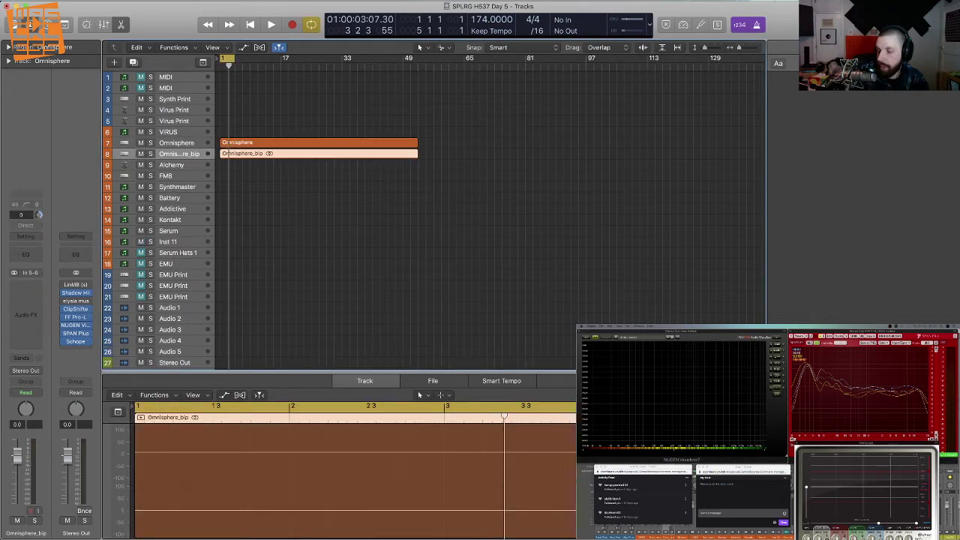
# - Enlarge the track rows, mute Omnisphere_bip, and play back from the Omnisphere MIDI track
pyautogui.click(327, 227)
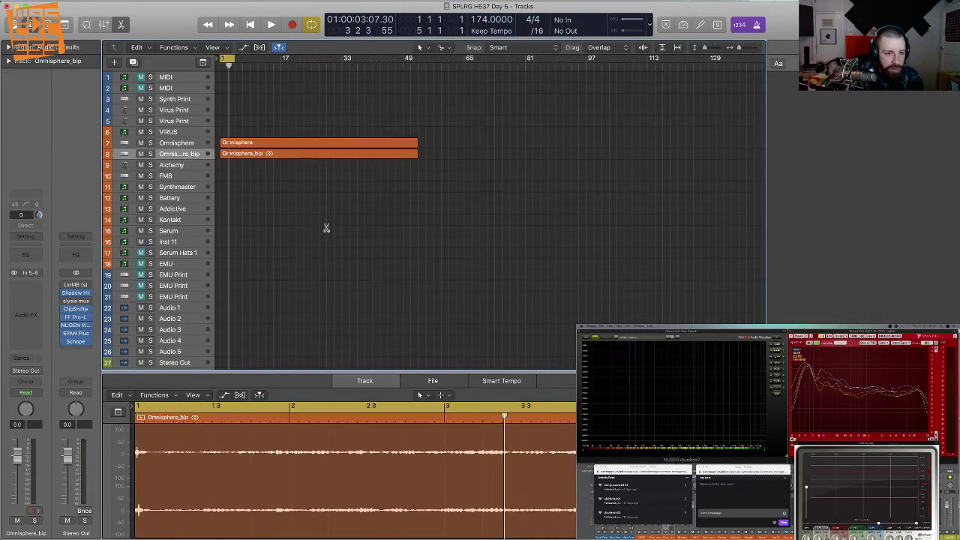
pyautogui.press('super+Down')
pyautogui.press('super+Down')
pyautogui.press('super+Down')
pyautogui.press('super+Down')
pyautogui.press('super+Down')
pyautogui.press('super+Down')
pyautogui.press('super+Down')
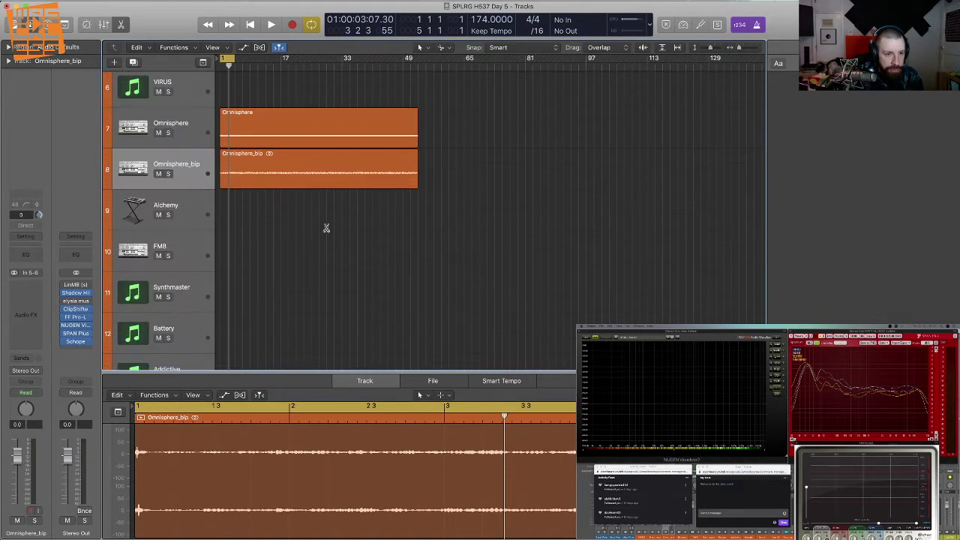
pyautogui.press('super+Down')
pyautogui.press('super+Down')
pyautogui.click(158, 183)
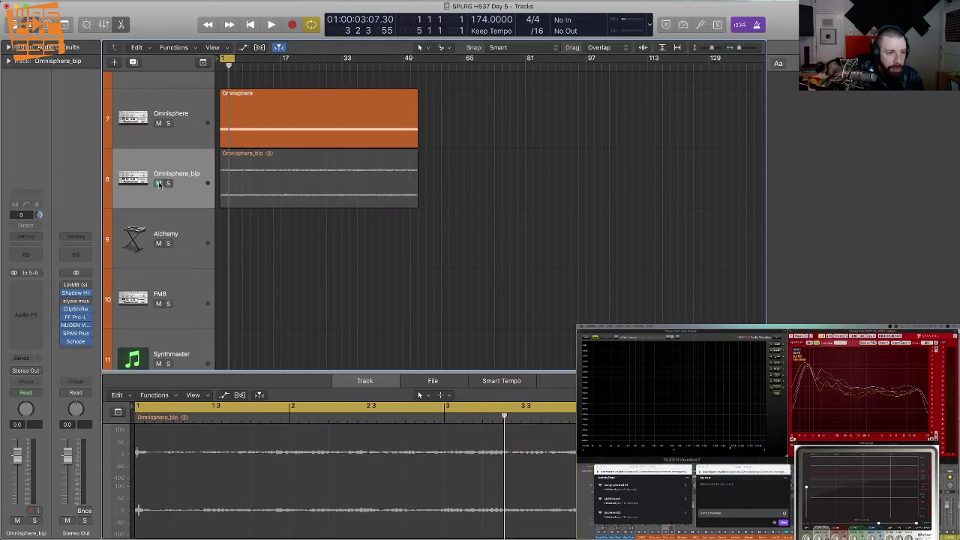
pyautogui.click(188, 127)
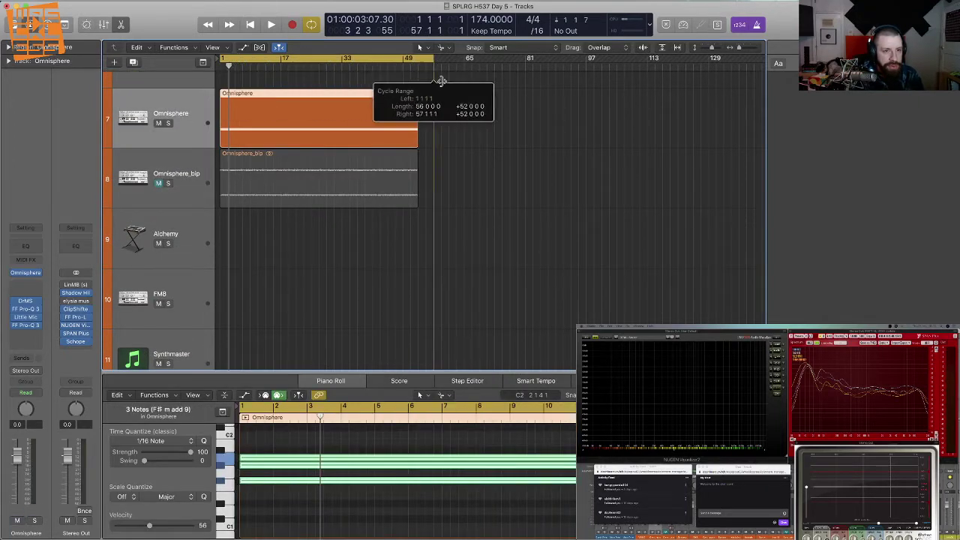
pyautogui.press('space')
# - Set Omnisphere's FINE pitch to +12 cents, auditioning the detune during playback
pyautogui.click(30, 273)
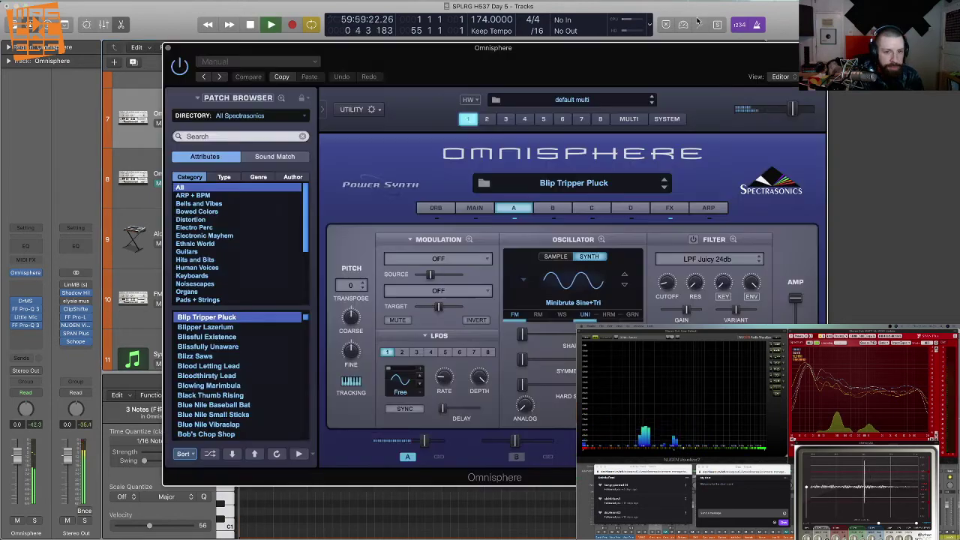
pyautogui.press('space')
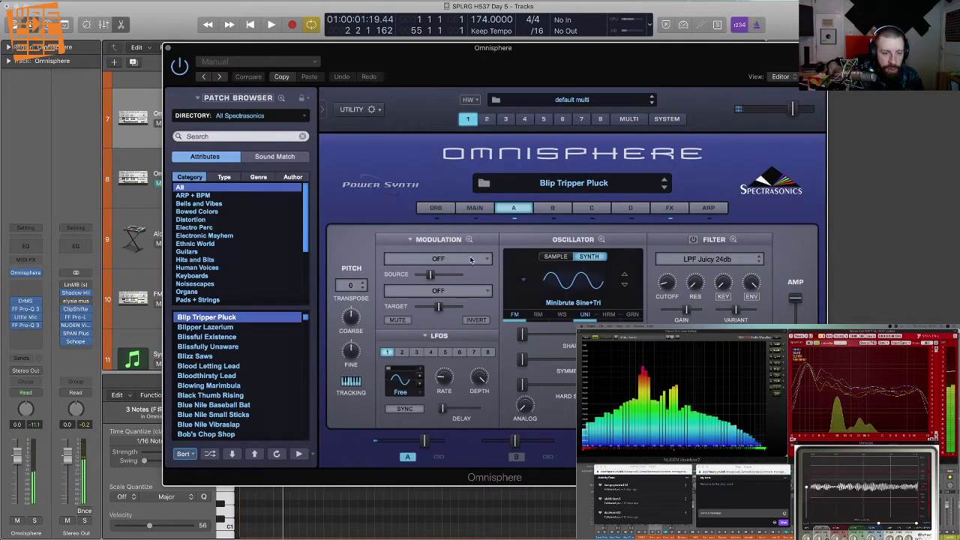
pyautogui.moveTo(358, 353); pyautogui.dragTo(354, 358)
pyautogui.press('space')
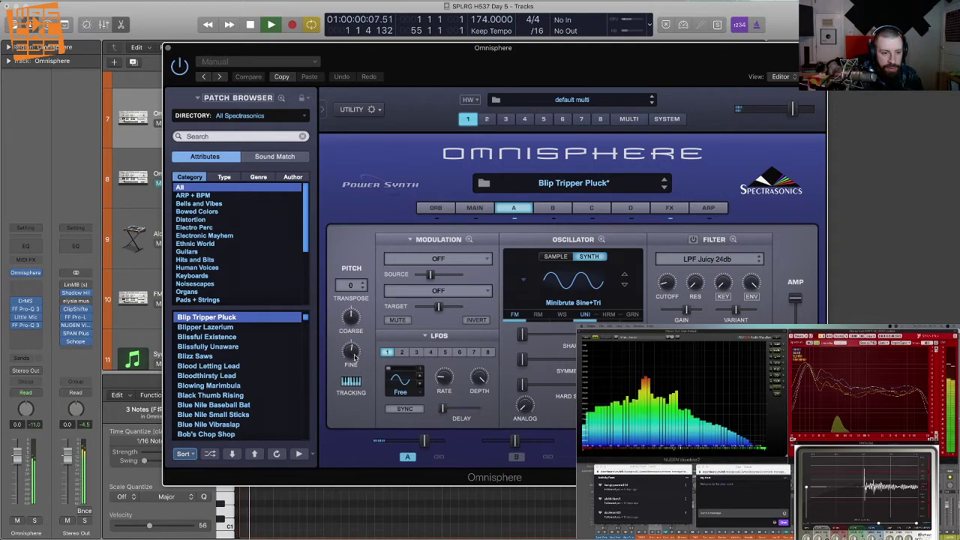
pyautogui.click(169, 47)
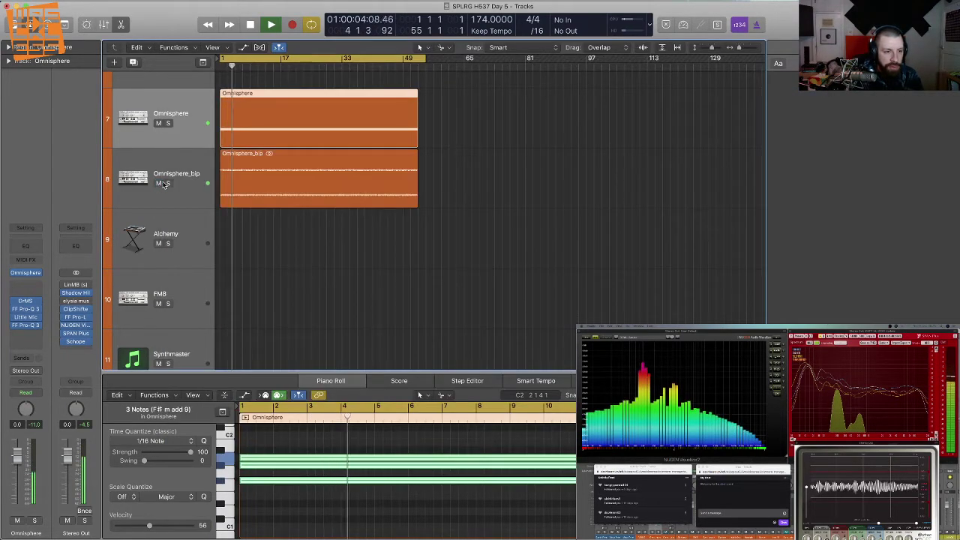
pyautogui.click(26, 272)
pyautogui.moveTo(352, 352); pyautogui.dragTo(353, 350)
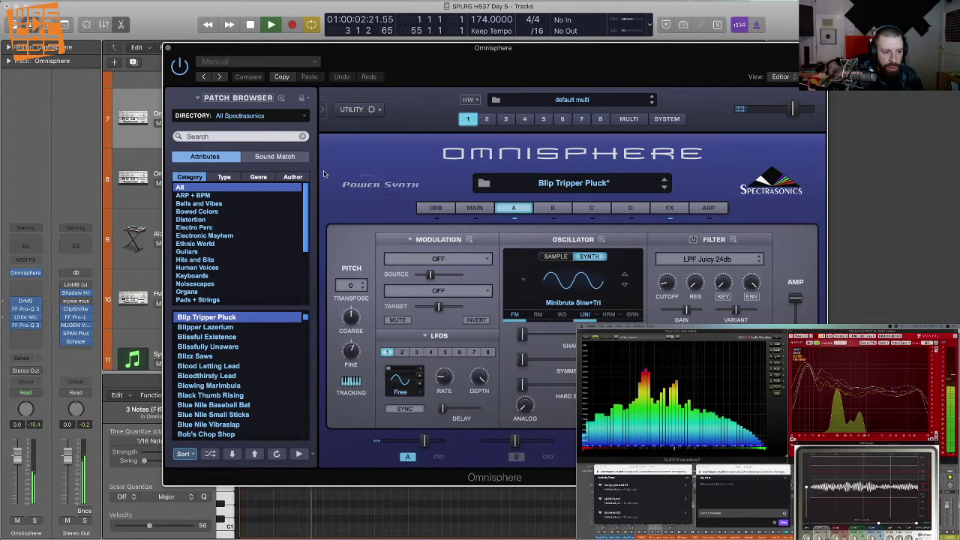
pyautogui.click(169, 48)
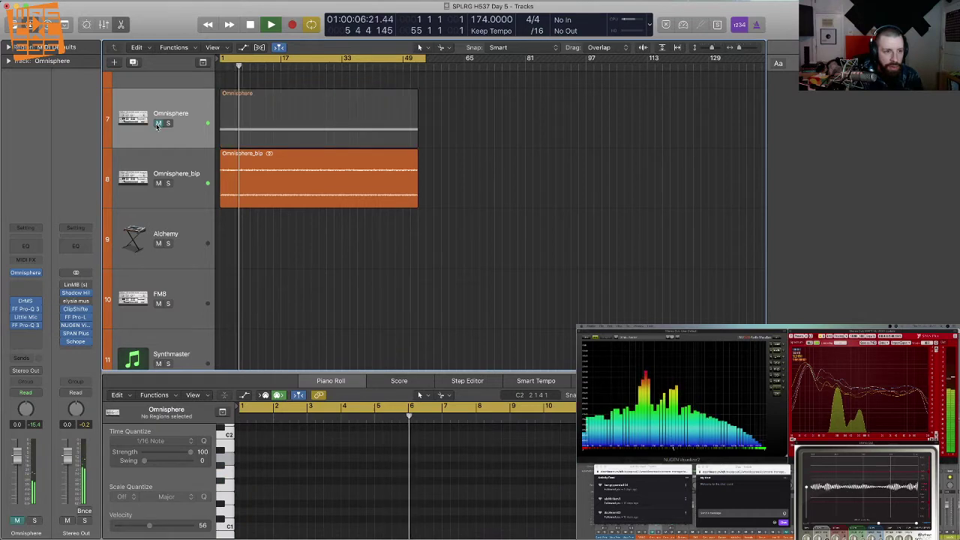
# - Bounce the detuned Omnisphere region in place to a new Omnisphere_bip_1 track
pyautogui.press('space')
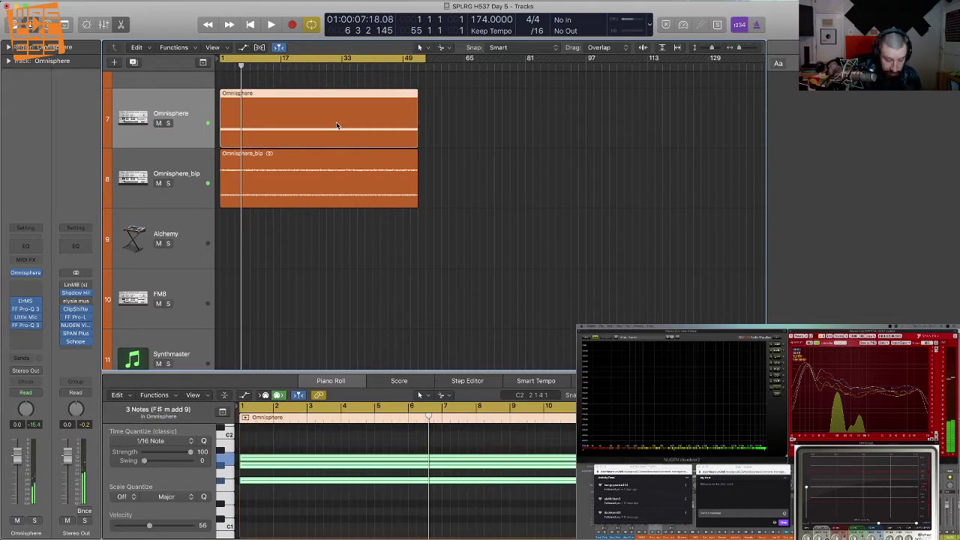
pyautogui.hotkey('ctrl', 'b')
pyautogui.press('Return')
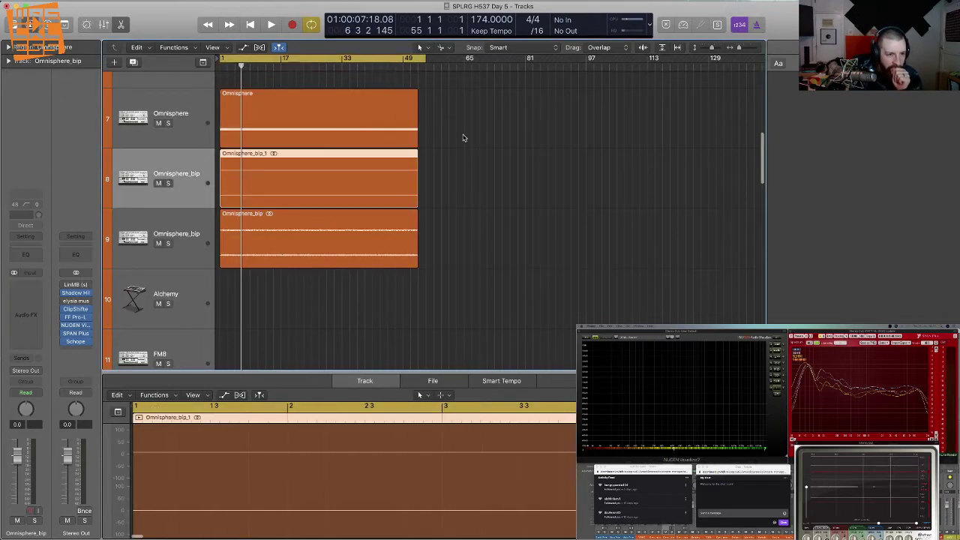
# - Mute the original Omnisphere track, select the bounced tracks, and return the playhead to the start
pyautogui.click(159, 123)
pyautogui.click(213, 198)
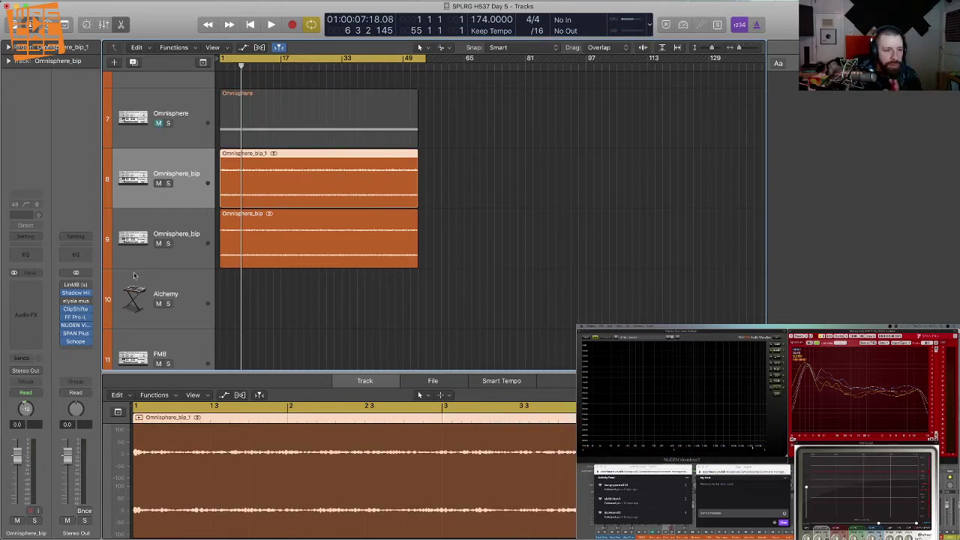
pyautogui.click(165, 230)
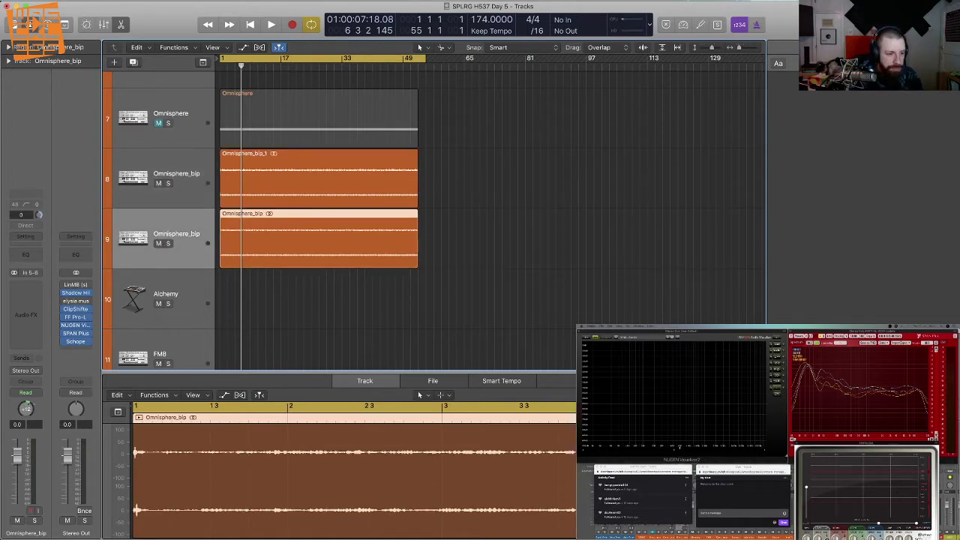
pyautogui.press('Return')
# - Trim the first bar off both bounced Omnisphere_bip regions and move them to start at bar 1
pyautogui.press('space')
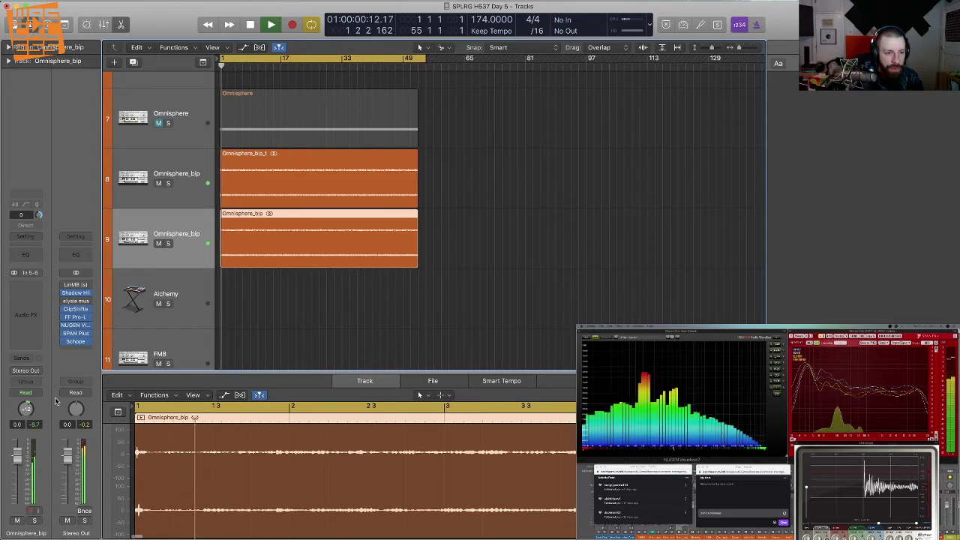
pyautogui.press('super+Right')
pyautogui.press('super+Right')
pyautogui.press('super+Right')
pyautogui.press('super+Right')
pyautogui.press('super+Right')
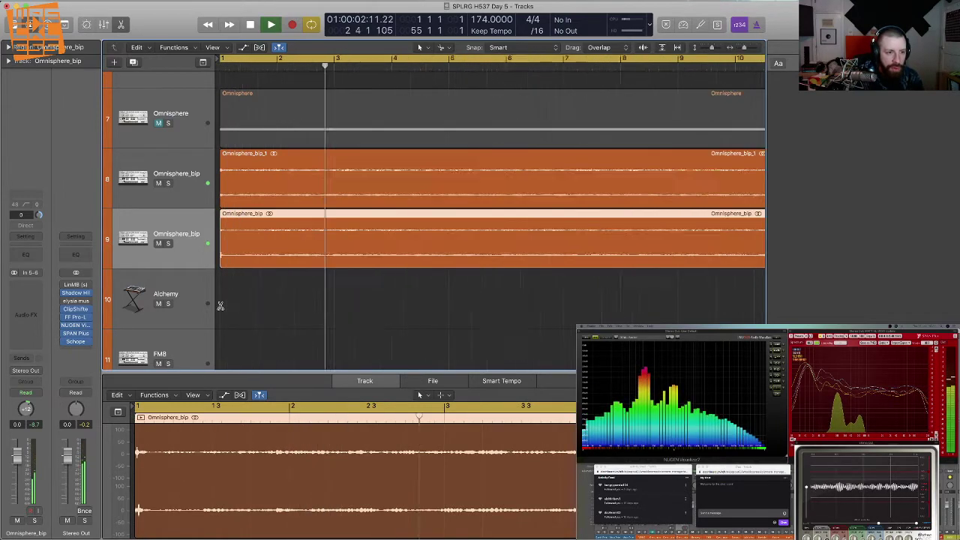
pyautogui.press('super+Down')
pyautogui.press('space')
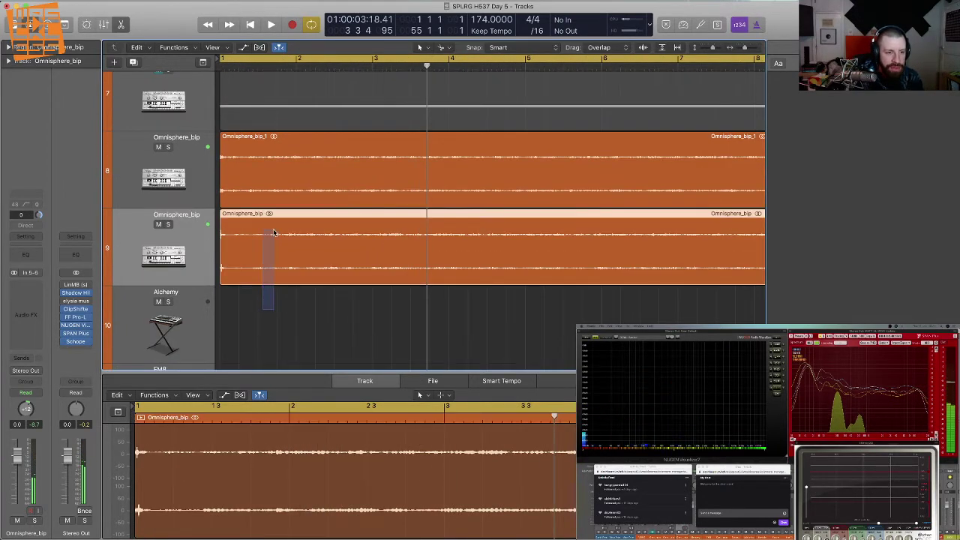
pyautogui.keyDown('shift'); pyautogui.click(292, 201); pyautogui.keyUp('shift')
pyautogui.click(267, 209)
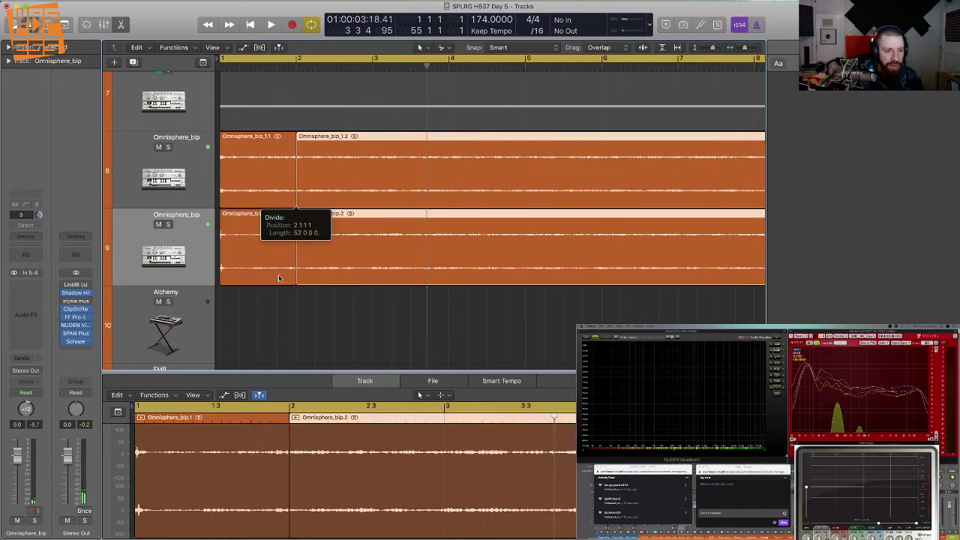
pyautogui.press('Delete')
pyautogui.moveTo(274, 280); pyautogui.dragTo(256, 197)
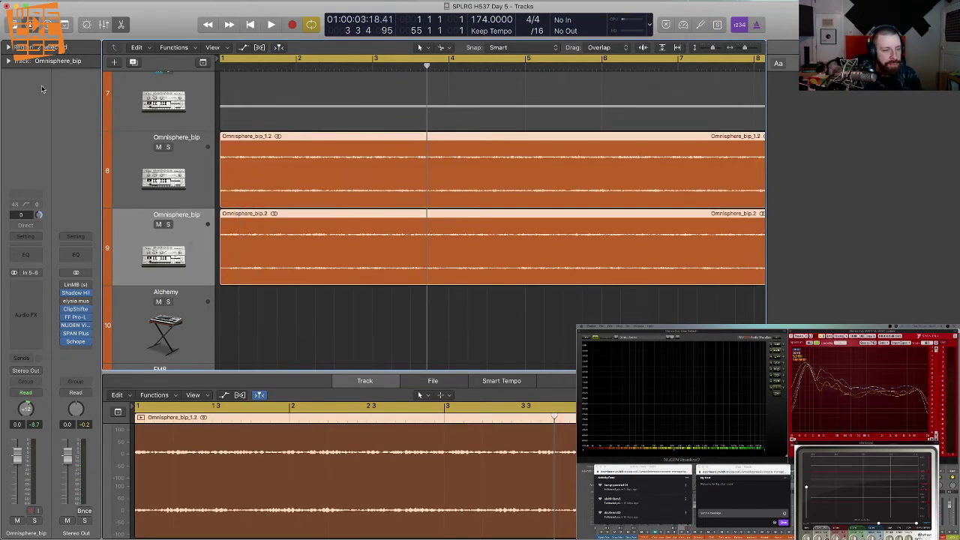
# - Give both Omnisphere_bip regions a fade-in in the Region inspector
pyautogui.click(8, 47)
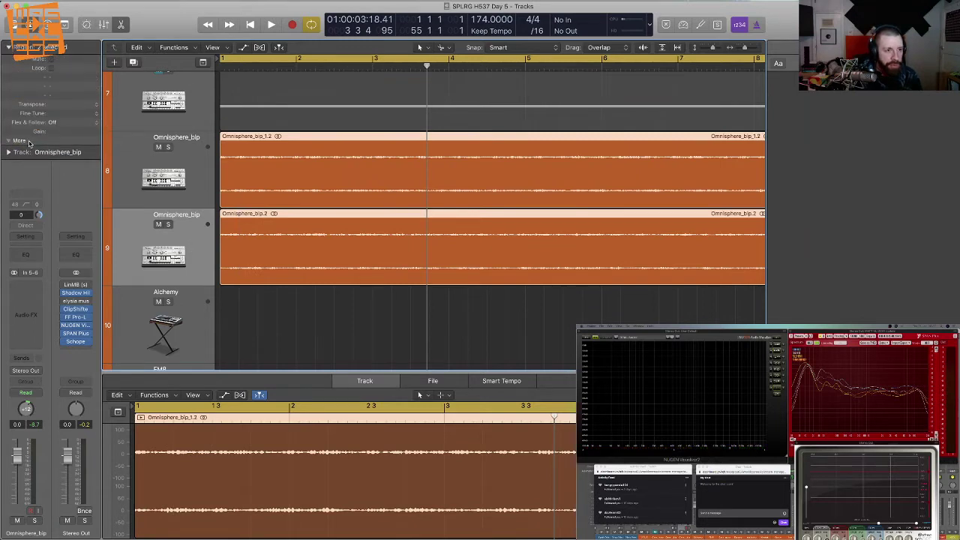
pyautogui.click(9, 140)
pyautogui.moveTo(74, 158); pyautogui.dragTo(74, 153)
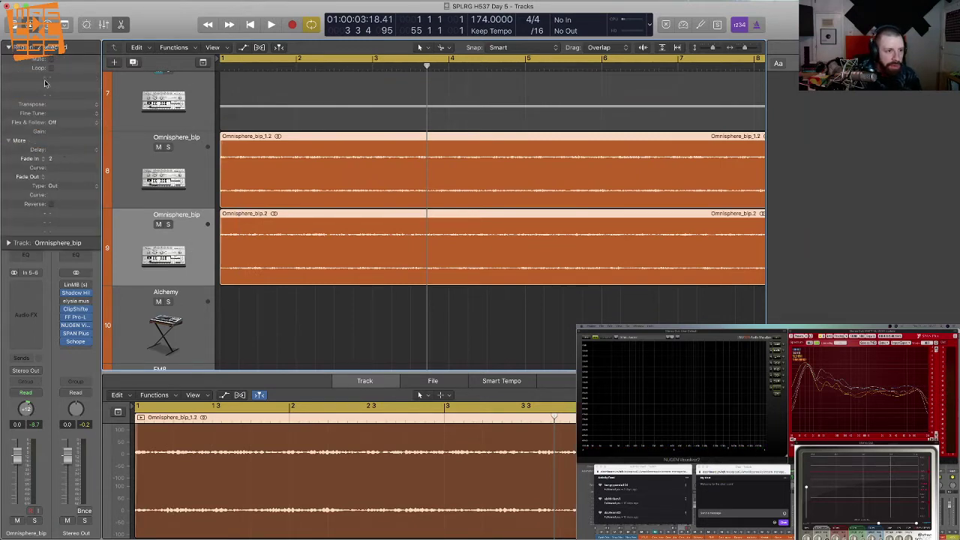
pyautogui.click(9, 46)
# - Play back from the start, recheck the fade settings, and marquee both regions at bar 50
pyautogui.press('Return')
pyautogui.press('space')
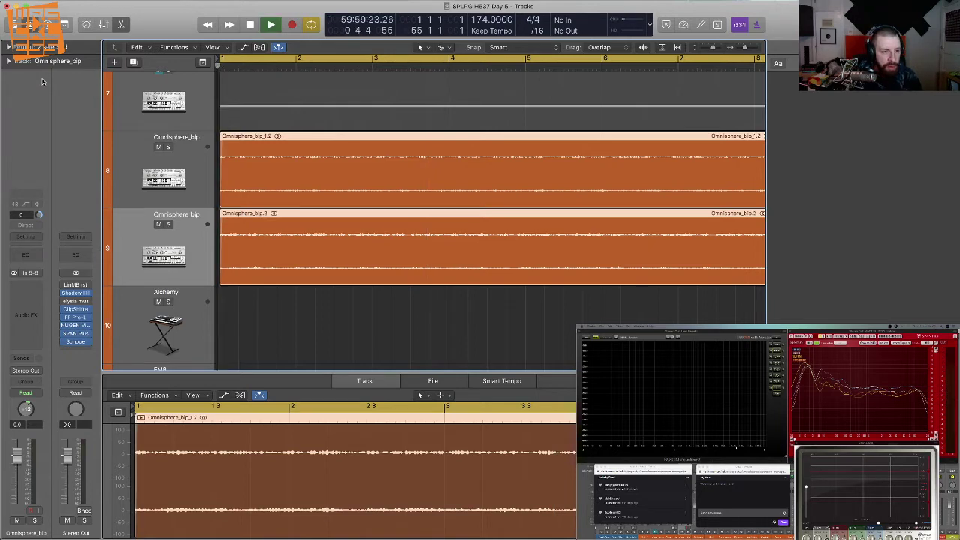
pyautogui.press('super+Left')
pyautogui.press('super+Left')
pyautogui.press('super+Left')
pyautogui.press('super+Left')
pyautogui.press('super+Left')
pyautogui.press('super+Left')
pyautogui.press('super+Left')
pyautogui.press('super+Left')
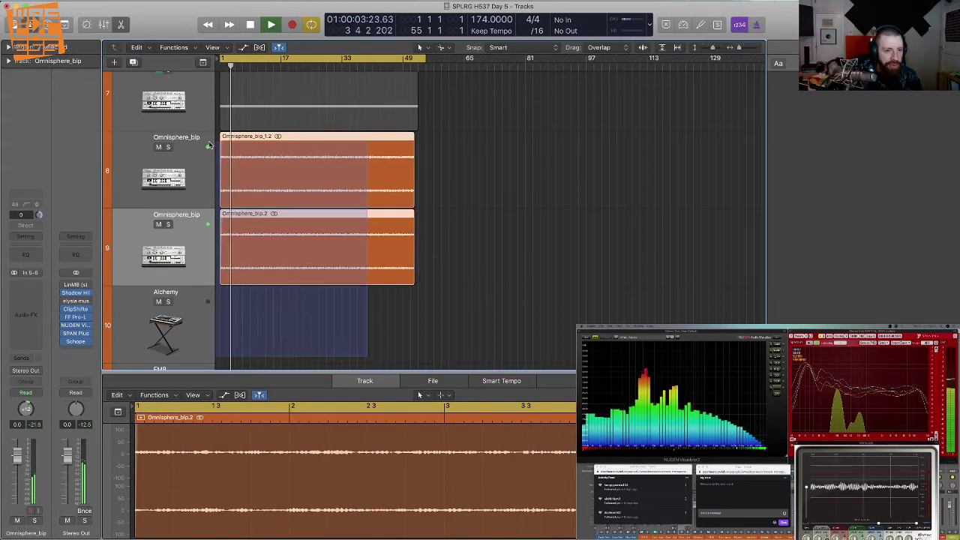
pyautogui.click(9, 47)
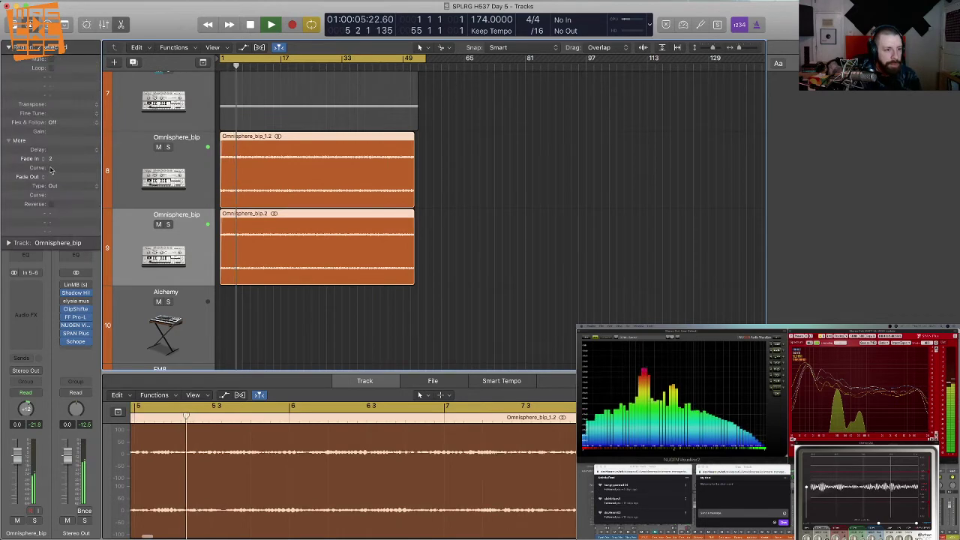
pyautogui.click(9, 46)
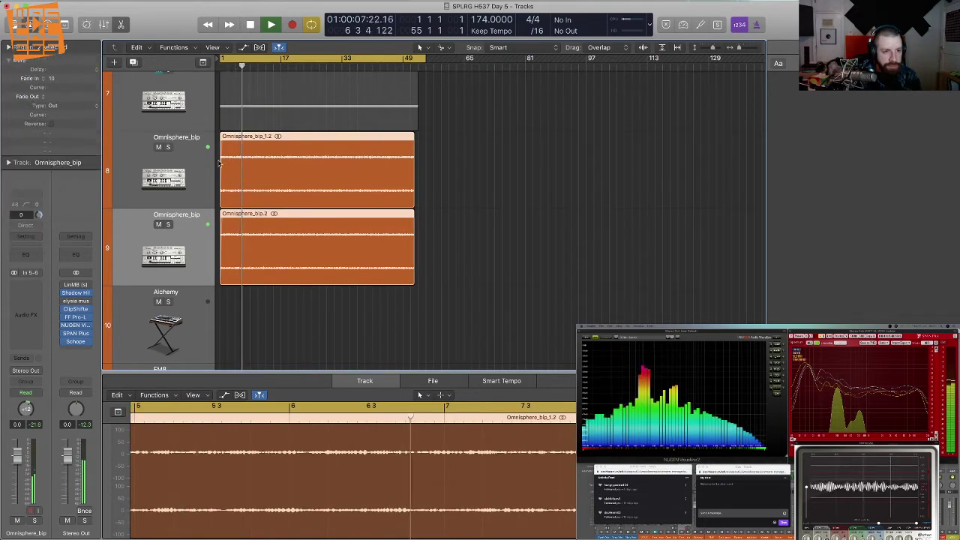
pyautogui.moveTo(482, 270); pyautogui.dragTo(401, 173)
# - Cut both Omnisphere_bip regions at bar 50 and delete their tails
pyautogui.keyDown('super'); pyautogui.click(406, 172); pyautogui.keyUp('super')
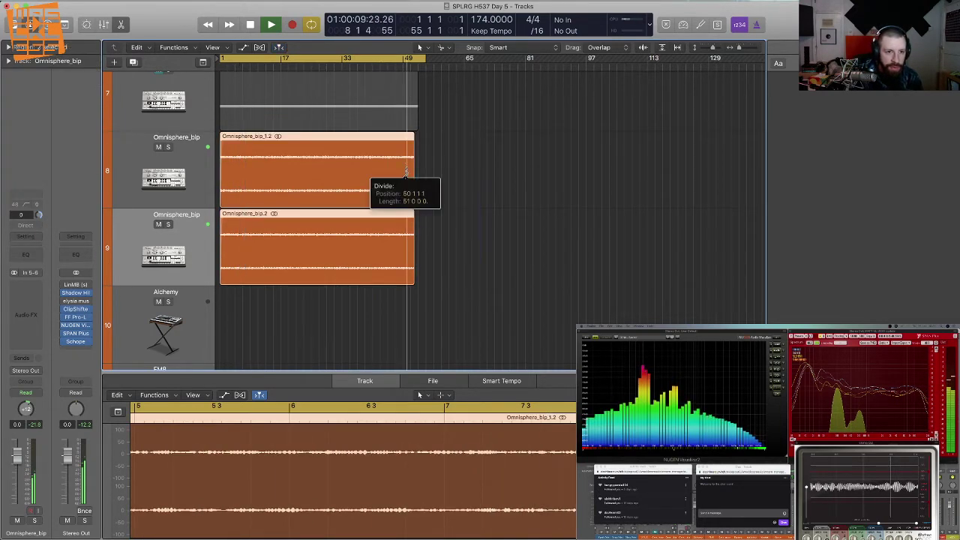
pyautogui.press('BackSpace')
pyautogui.press('super+Right')
pyautogui.press('super+Right')
pyautogui.press('super+Right')
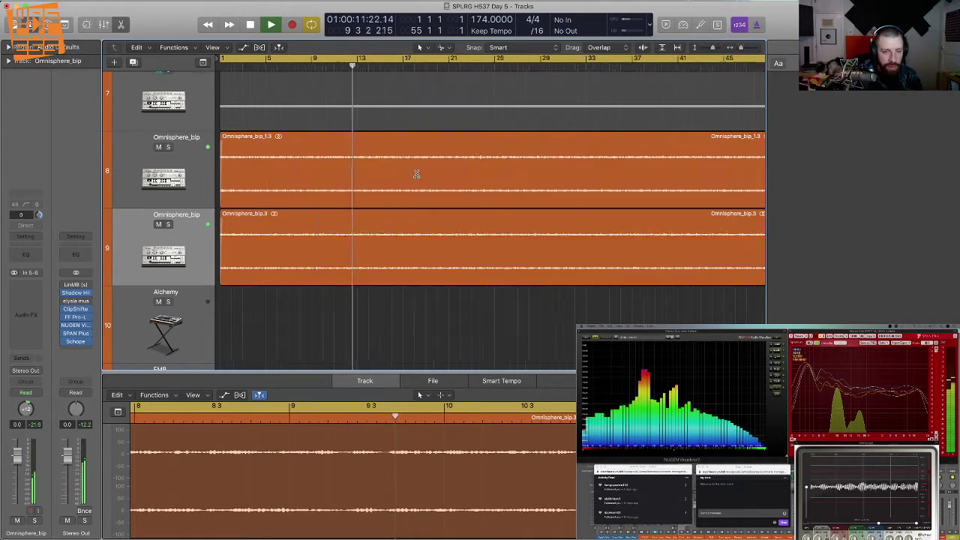
pyautogui.press('z')
# - Add fade-outs to the ends of both regions and zoom out to the whole arrangement
pyautogui.moveTo(411, 162); pyautogui.dragTo(372, 280)
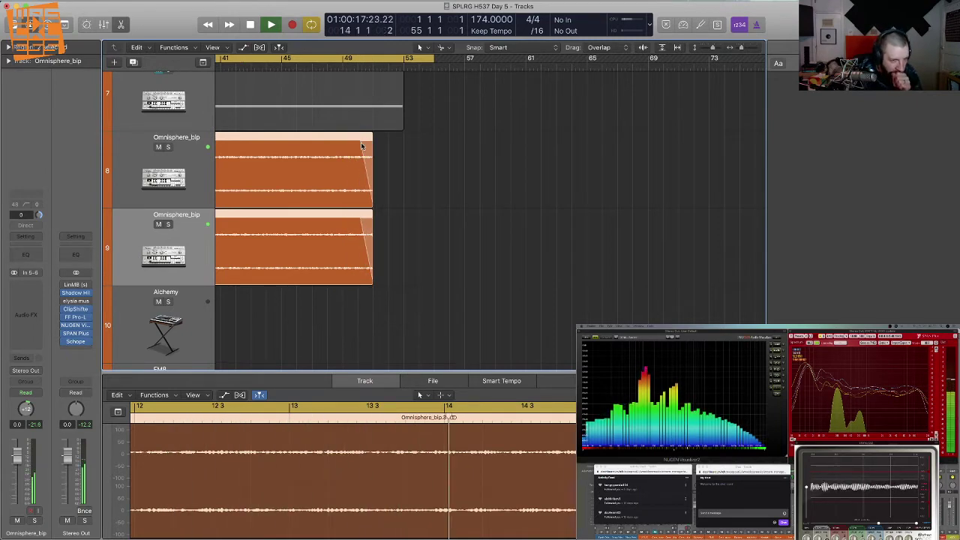
pyautogui.click(361, 143)
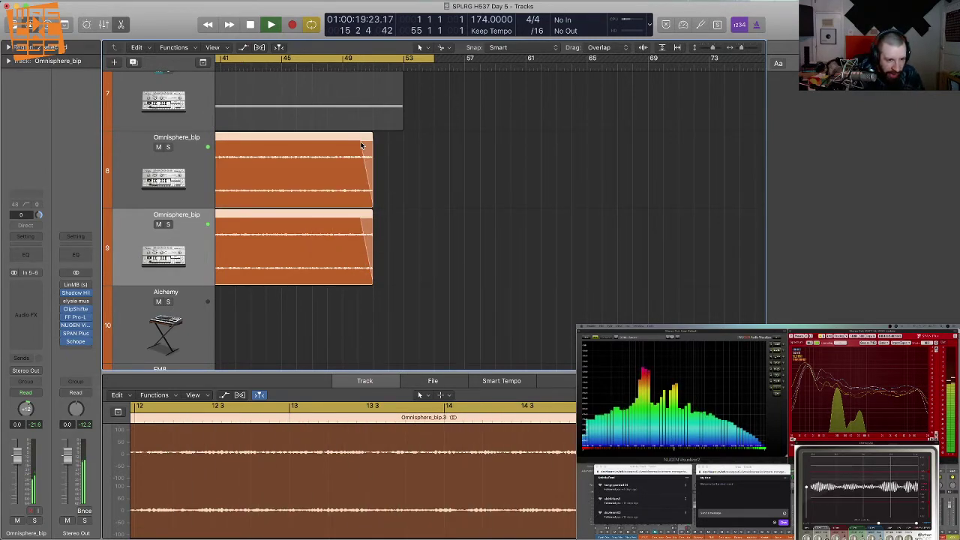
pyautogui.moveTo(360, 140); pyautogui.dragTo(357, 206)
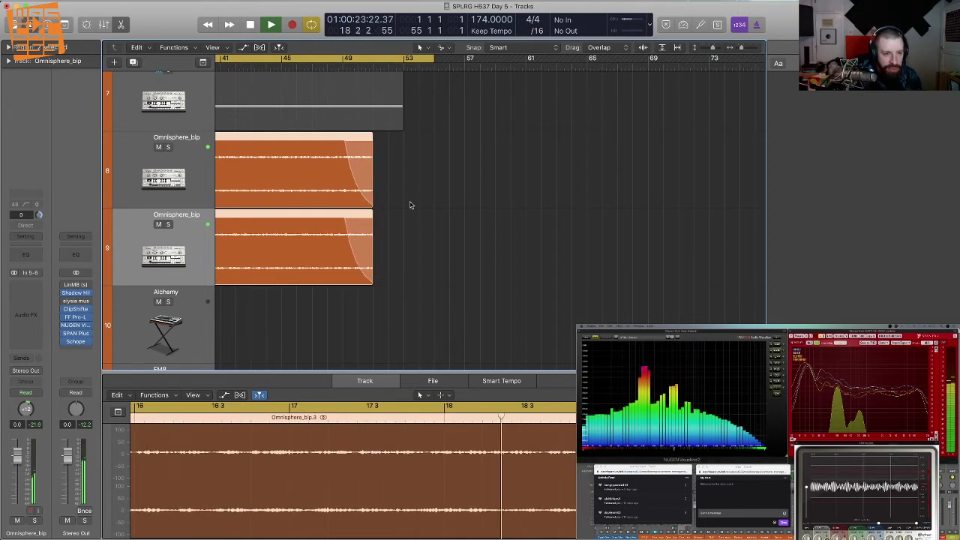
pyautogui.press('super+Left')
pyautogui.press('super+Up')
pyautogui.press('super+Up')
pyautogui.press('super+Up')
pyautogui.press('super+Up')
pyautogui.press('super+Left')
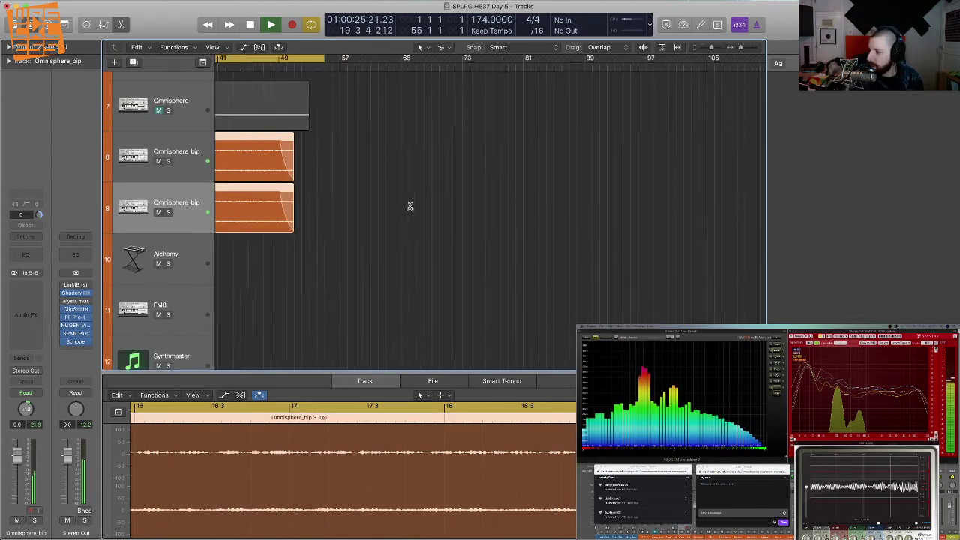
pyautogui.press('super+Left')
pyautogui.press('super+Up')
pyautogui.press('super+Up')
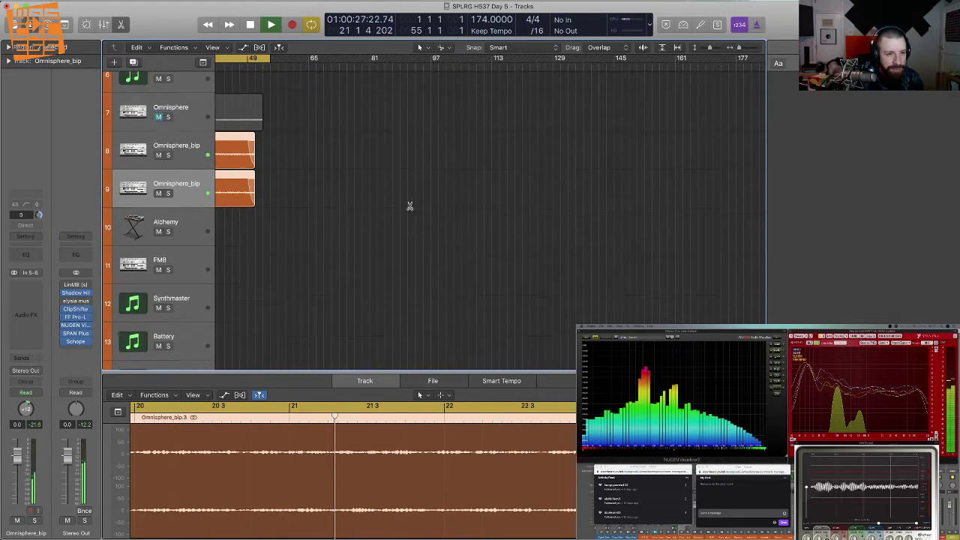
pyautogui.press('super+Left')
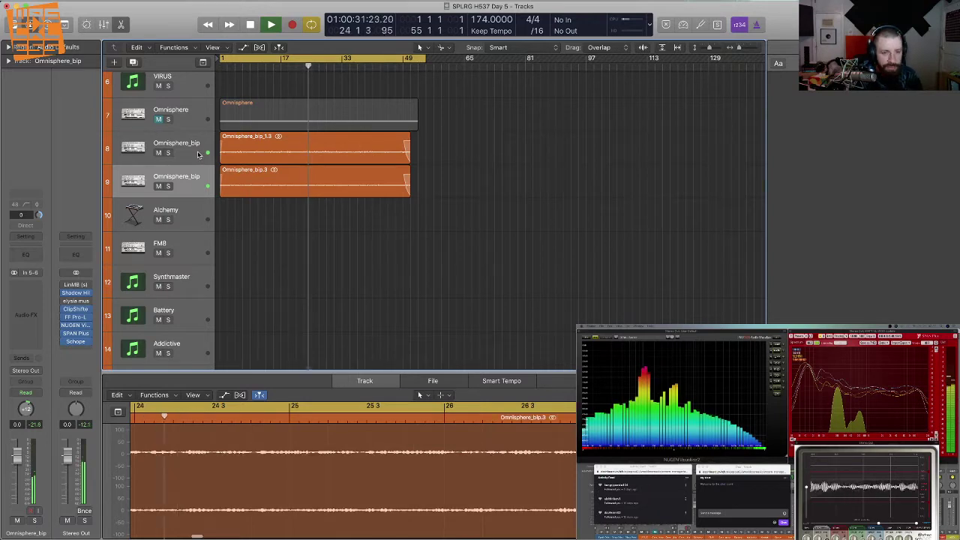
# - Lower both Omnisphere_bip channel faders to about -5.5 dB in the Mixer, then stop playback
pyautogui.press('x')
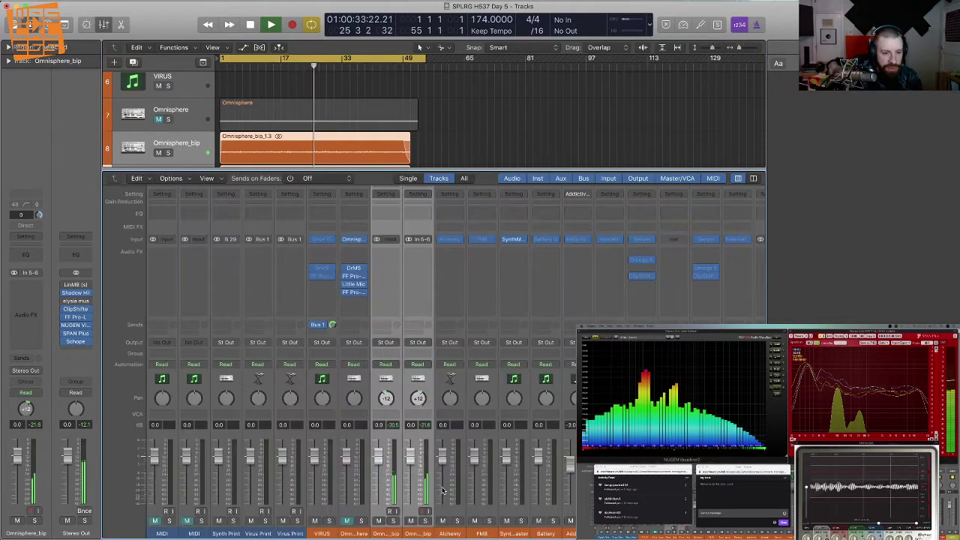
pyautogui.moveTo(410, 452); pyautogui.dragTo(411, 476)
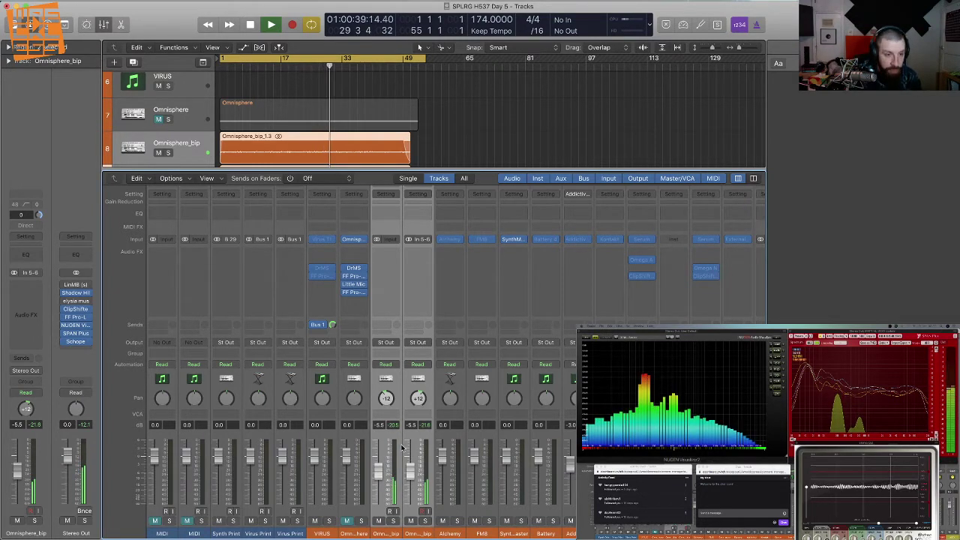
pyautogui.press('space')
pyautogui.press('e')
# - Delete the Omnisphere MIDI region, remove its last effect and Little MicroShift, and open Omnisphere
pyautogui.click(155, 124)
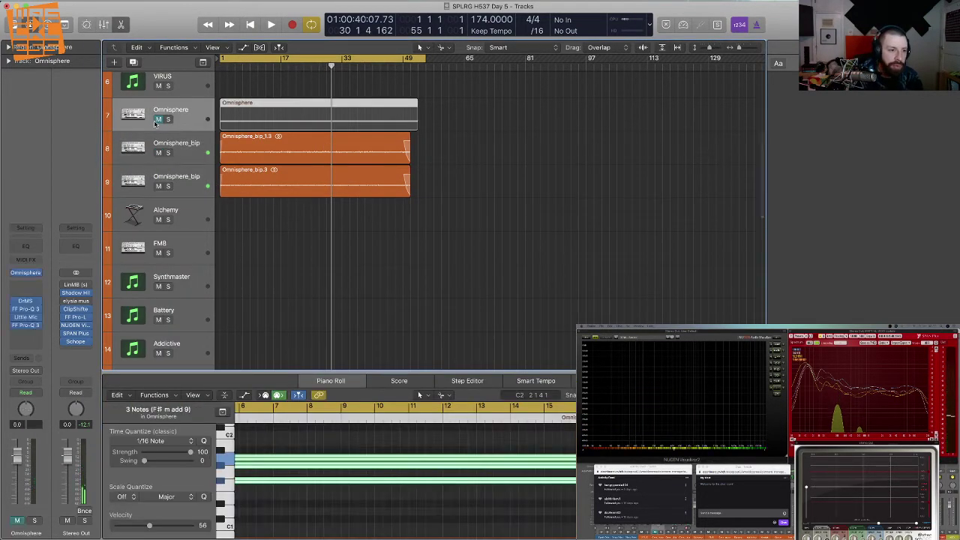
pyautogui.press('Delete')
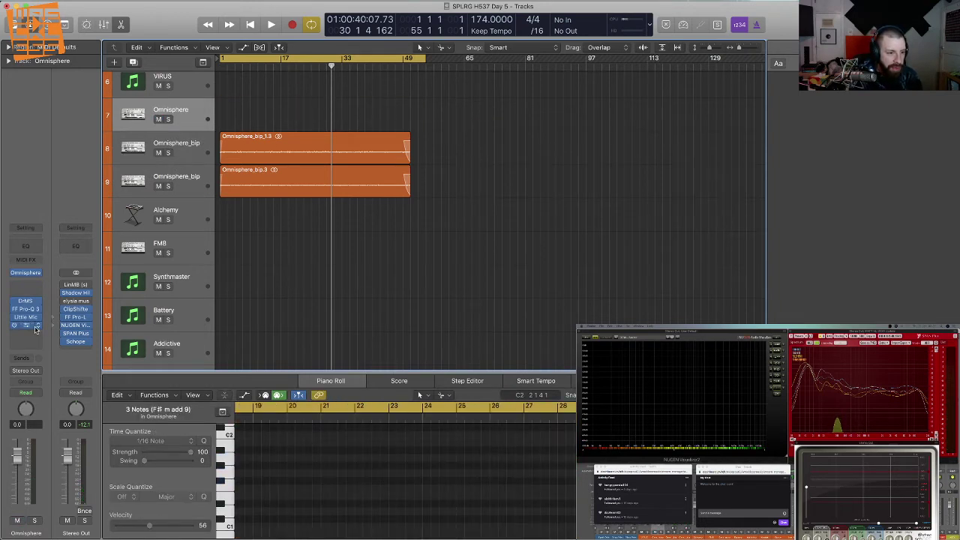
pyautogui.click(37, 326)
pyautogui.click(50, 337)
pyautogui.click(38, 317)
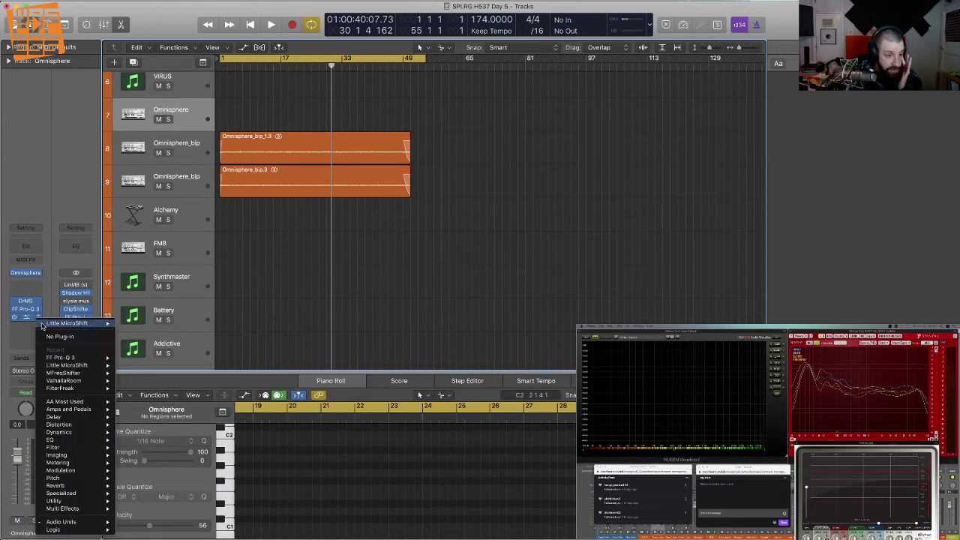
pyautogui.click(60, 336)
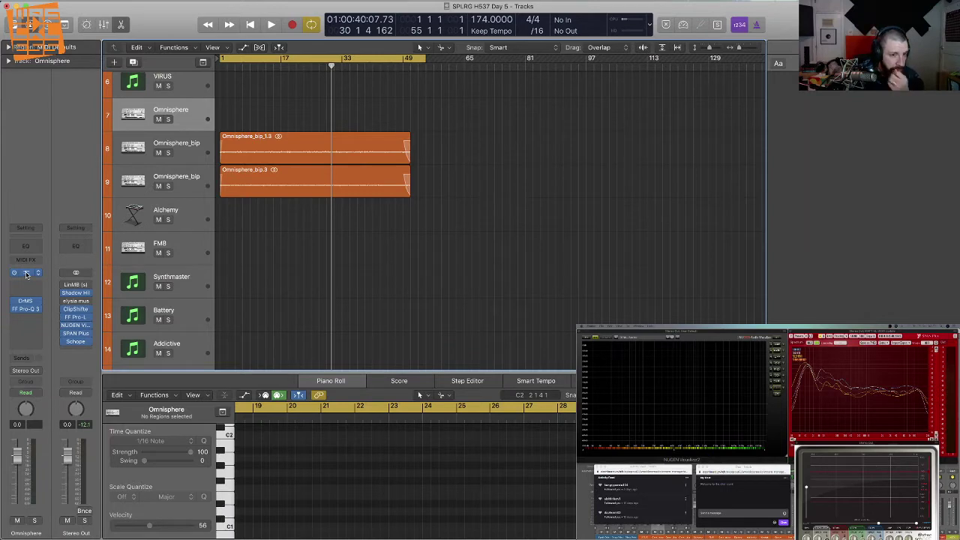
pyautogui.click(26, 274)
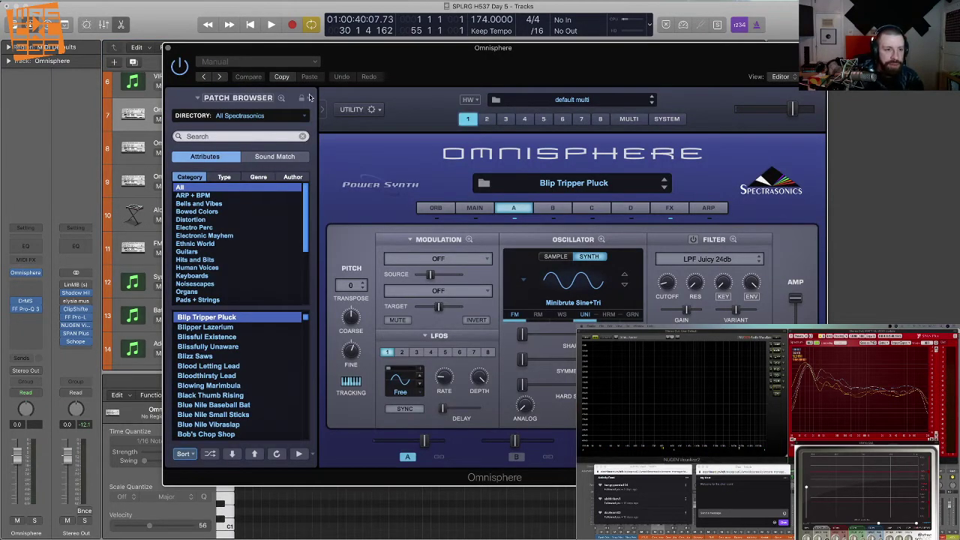
# - Try Crushed Choirama, then load the Dissolving Capsules patch in Omnisphere and close its window
pyautogui.click(284, 98)
pyautogui.scroll(-1, 535, 163)
pyautogui.scroll(-1, 678, 267)
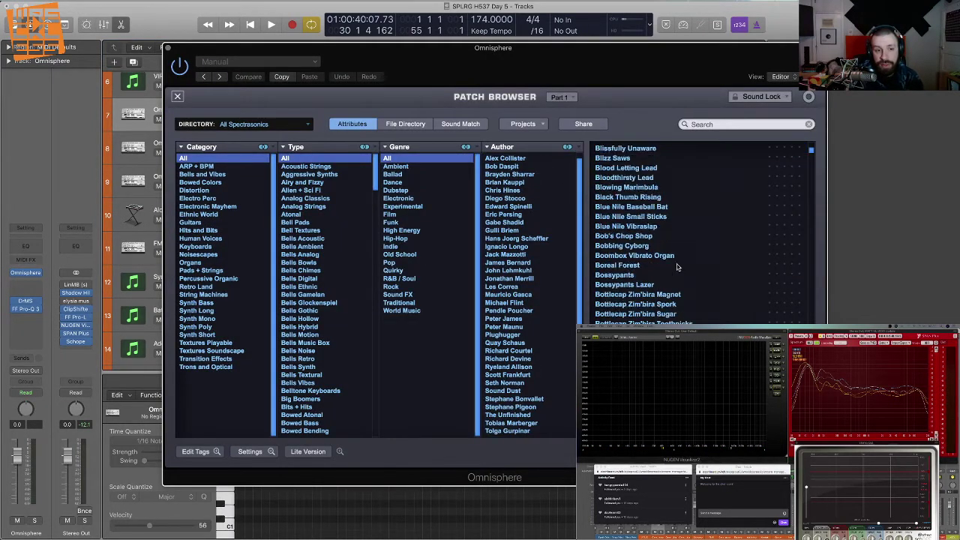
pyautogui.scroll(-15, 677, 266)
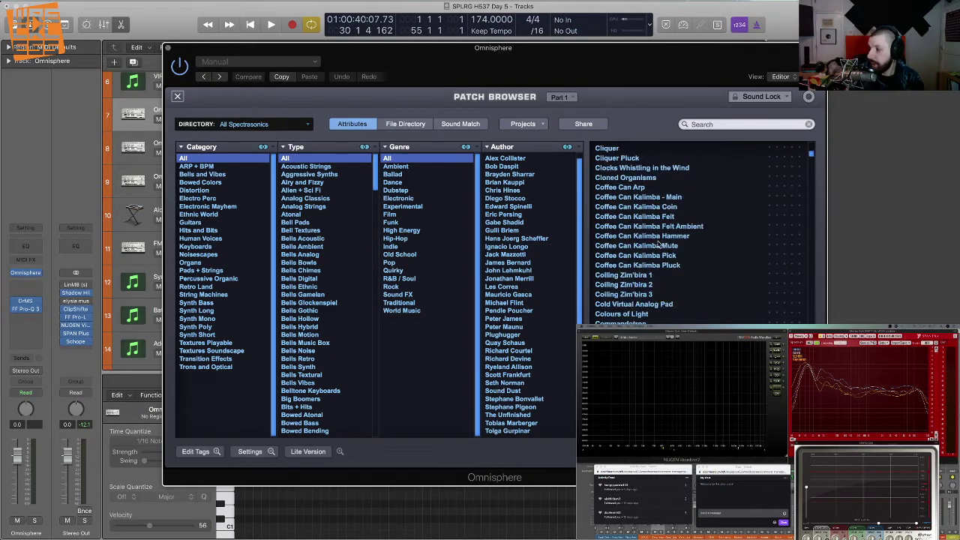
pyautogui.scroll(-5, 657, 245)
pyautogui.click(657, 245)
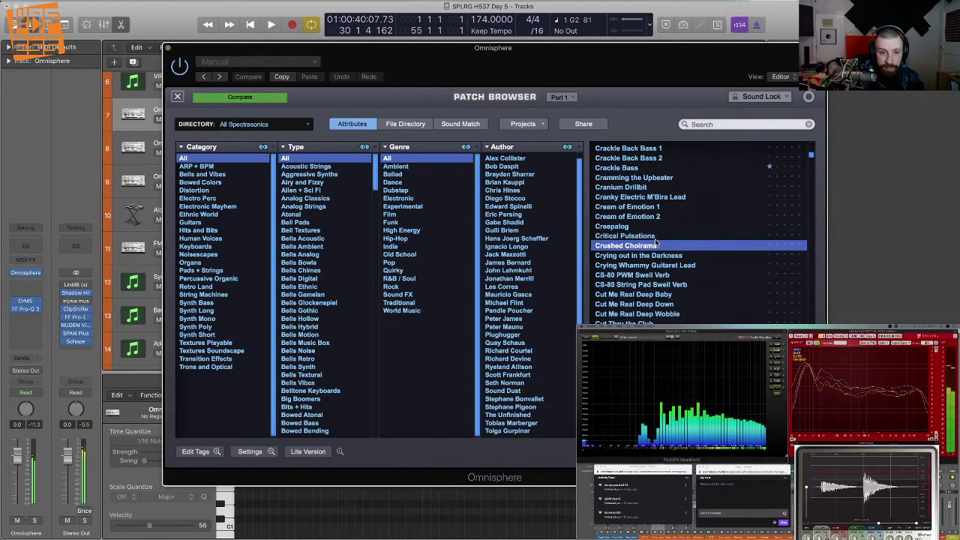
pyautogui.scroll(-10, 657, 245)
pyautogui.scroll(-5, 651, 276)
pyautogui.click(651, 275)
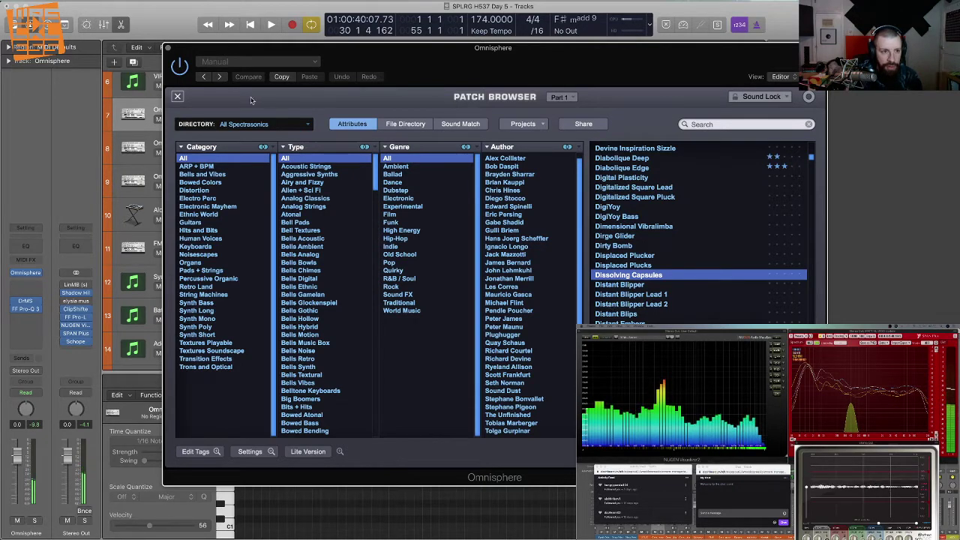
pyautogui.click(169, 49)
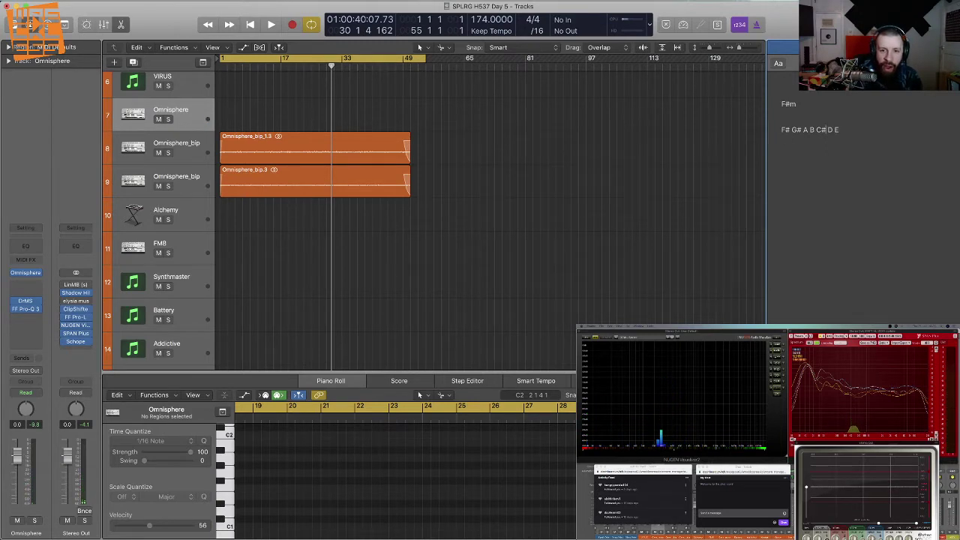
# - Play from the start and audition the Drama Choir Sparks and Drama Wheel Bass patches
pyautogui.press('Return')
pyautogui.press('space')
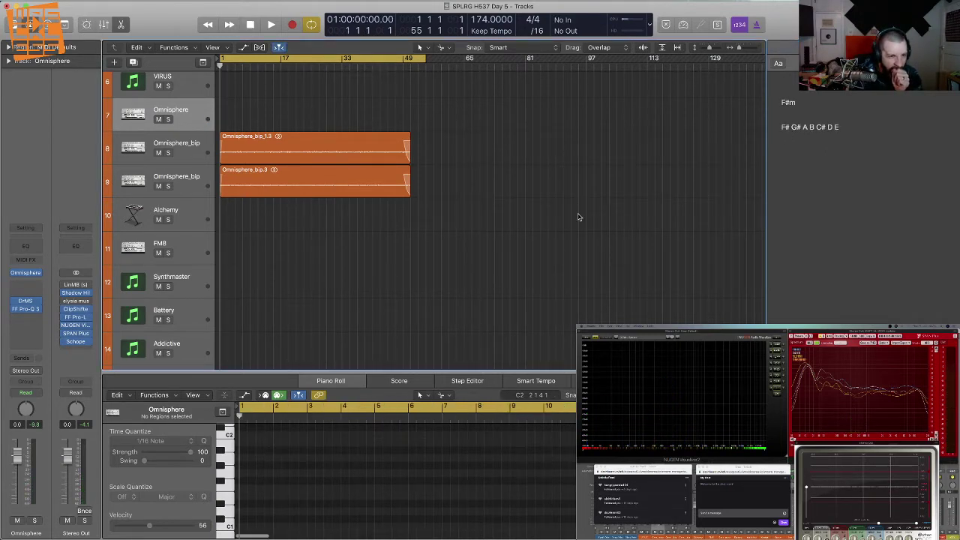
pyautogui.press('space')
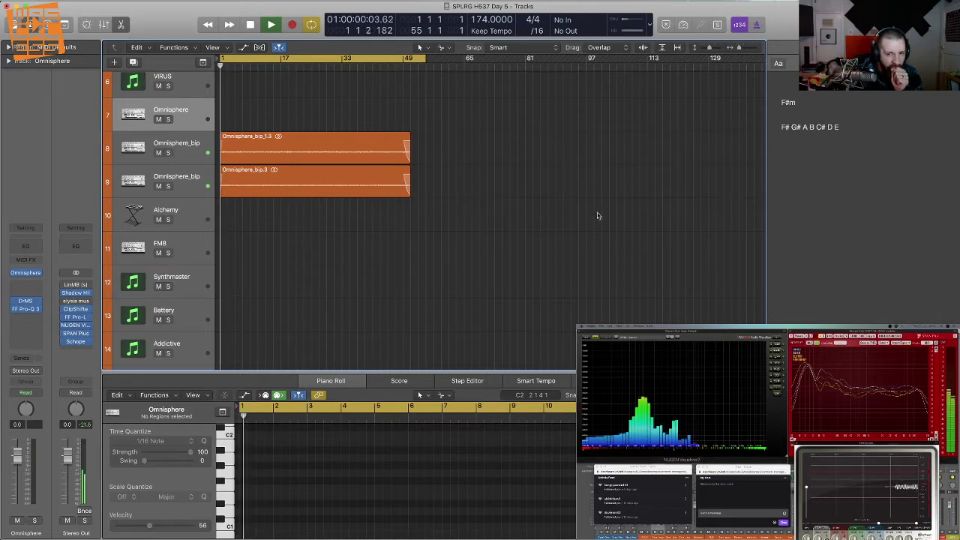
pyautogui.click(24, 273)
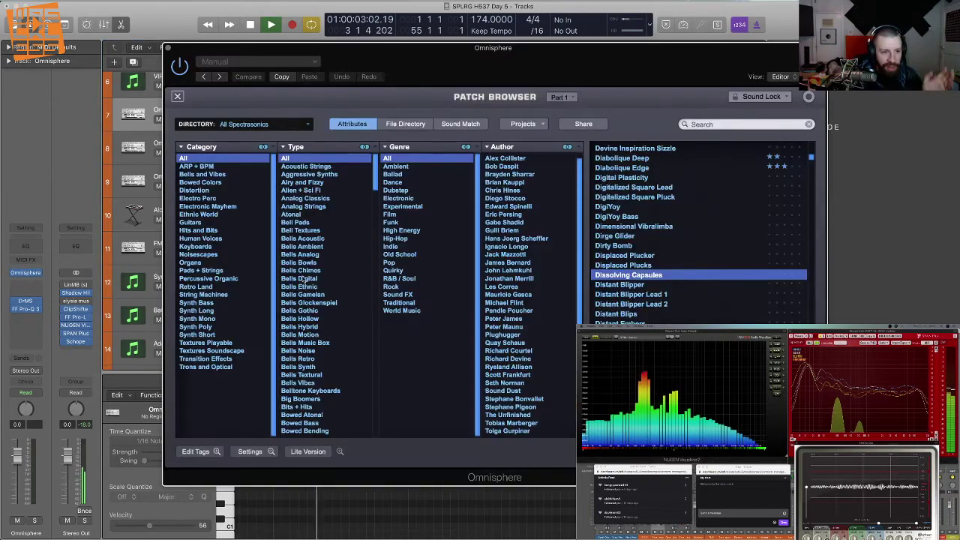
pyautogui.scroll(-5, 654, 295)
pyautogui.click(646, 295)
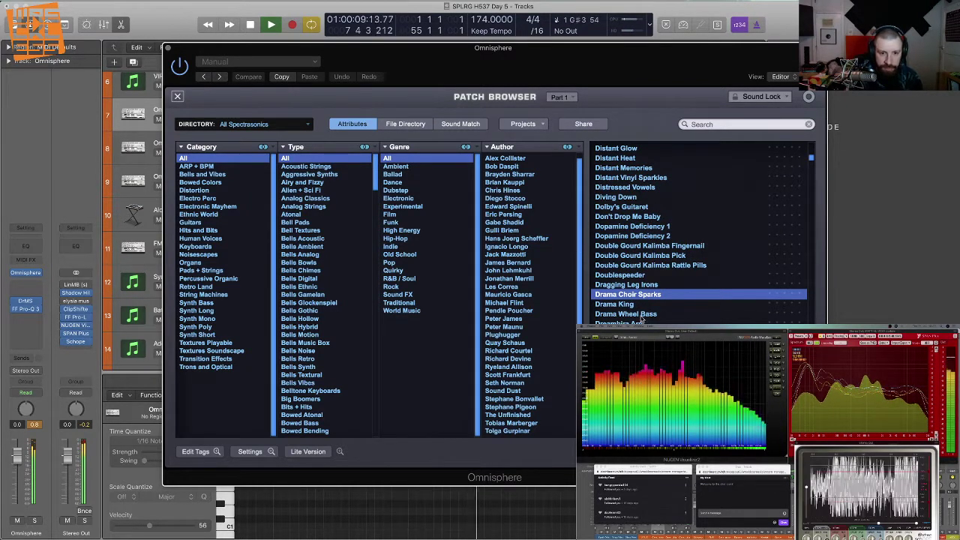
pyautogui.click(638, 316)
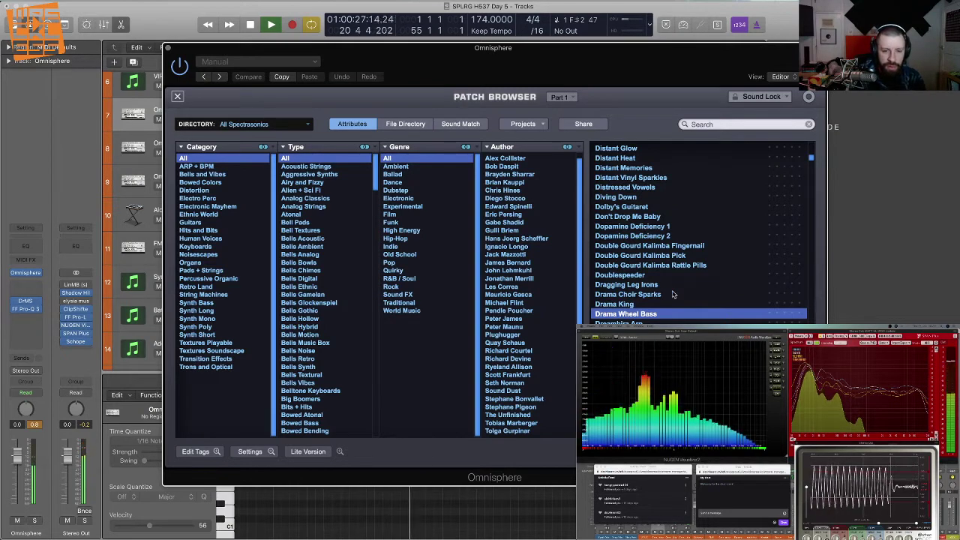
# - Load Drumming on the Soundboard after trying Droid Hiccup, close Omnisphere, and stop playback
pyautogui.scroll(-4, 661, 289)
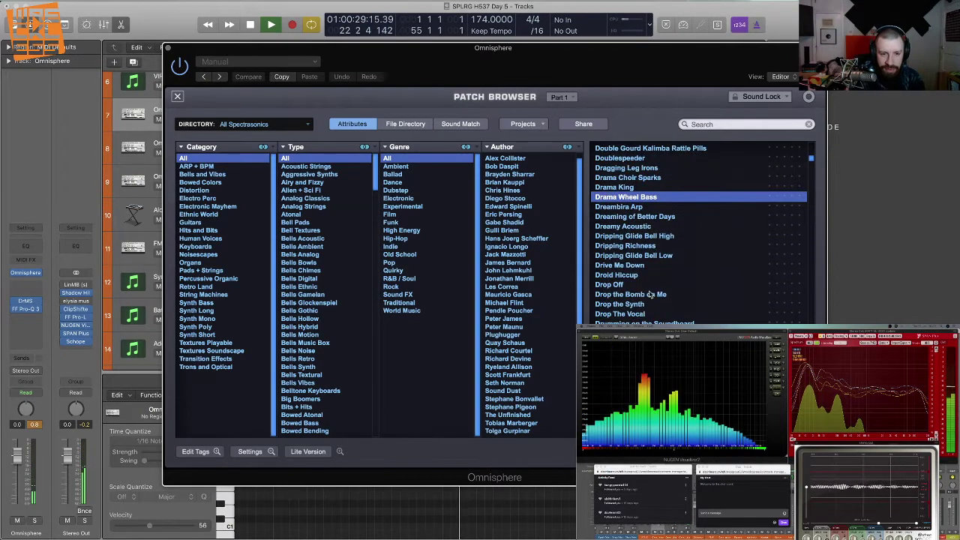
pyautogui.click(642, 276)
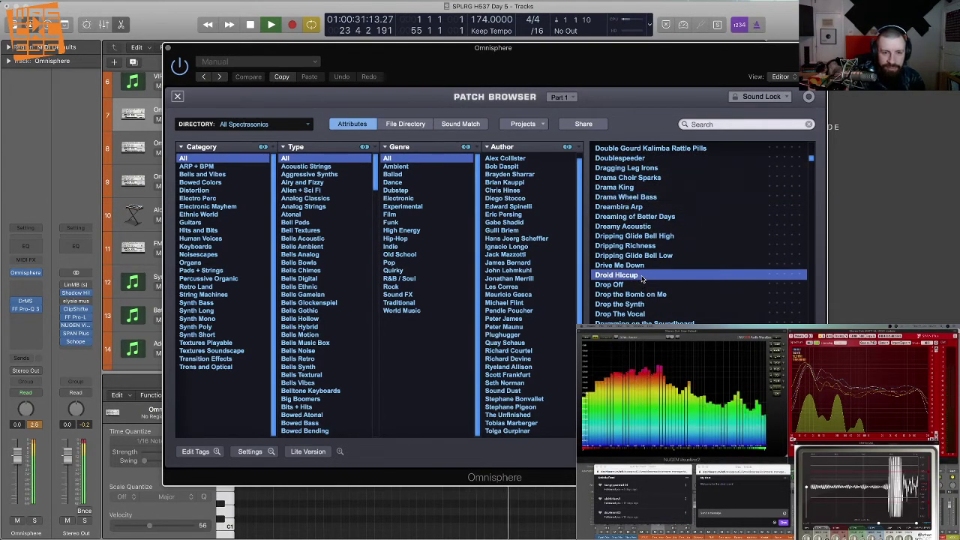
pyautogui.click(633, 322)
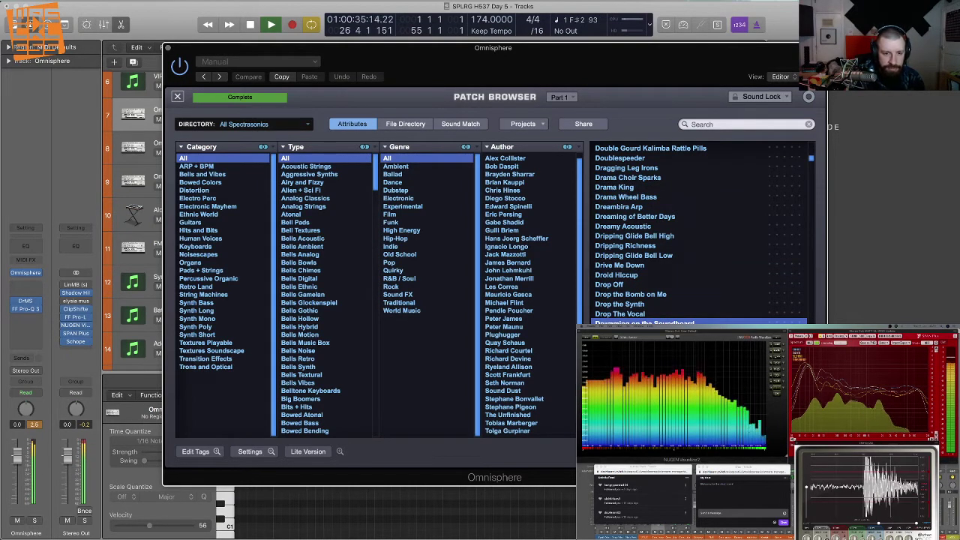
pyautogui.click(168, 47)
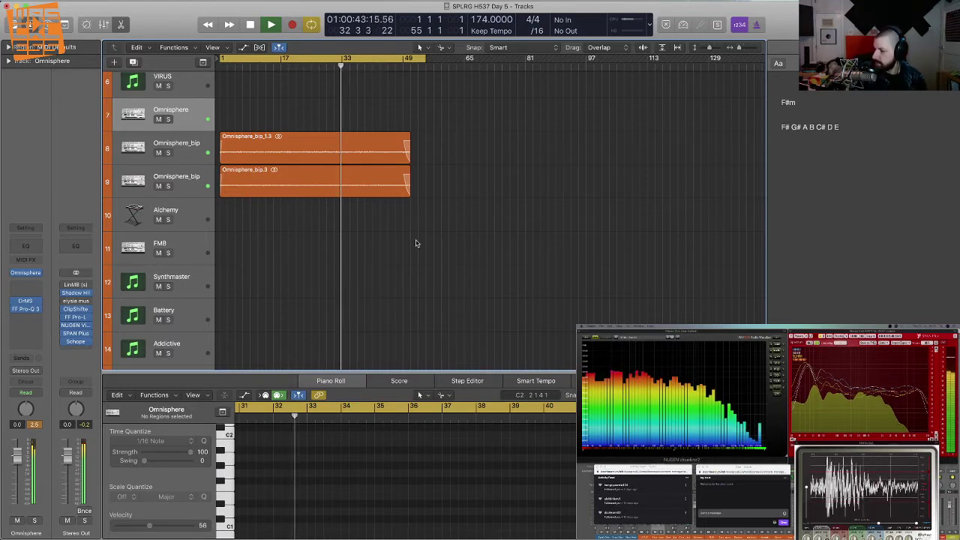
pyautogui.press('space')
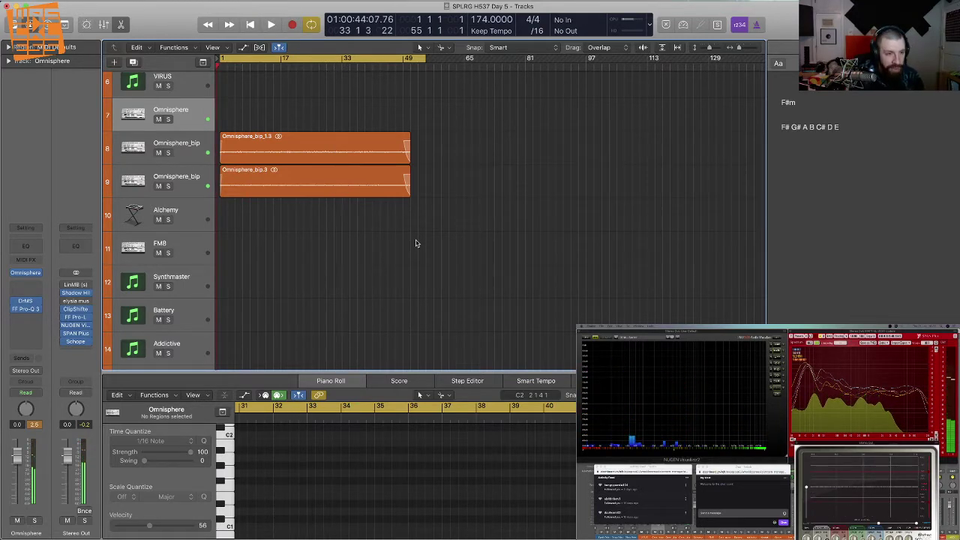
# - Return the playhead to bar 1 and select the Alchemy track
pyautogui.press('Return')
pyautogui.moveTo(33, 275)
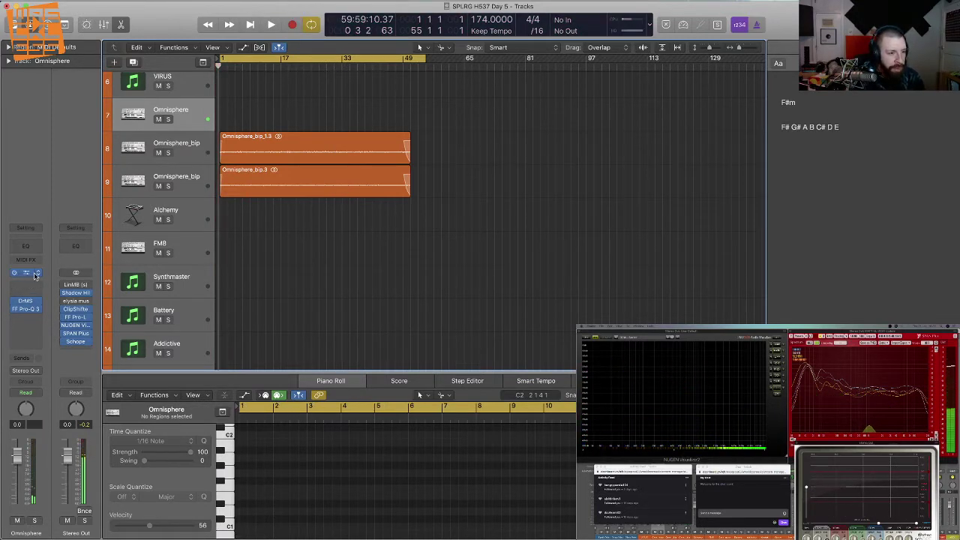
pyautogui.click(188, 211)
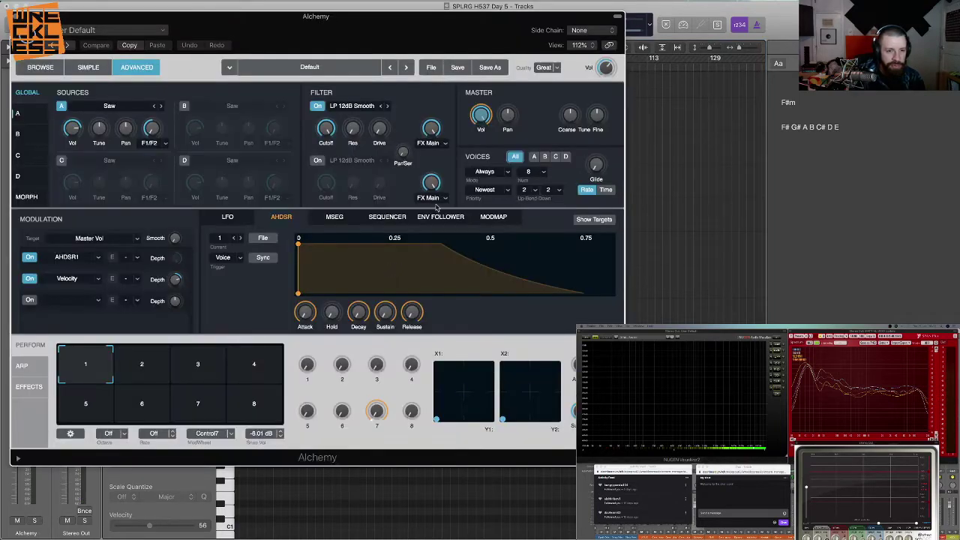
# - Try Dub FX, then load the Fractal Strum preset from Alchemy's browser
pyautogui.click(34, 69)
pyautogui.moveTo(265, 23); pyautogui.dragTo(464, 51)
pyautogui.scroll(-15, 770, 229)
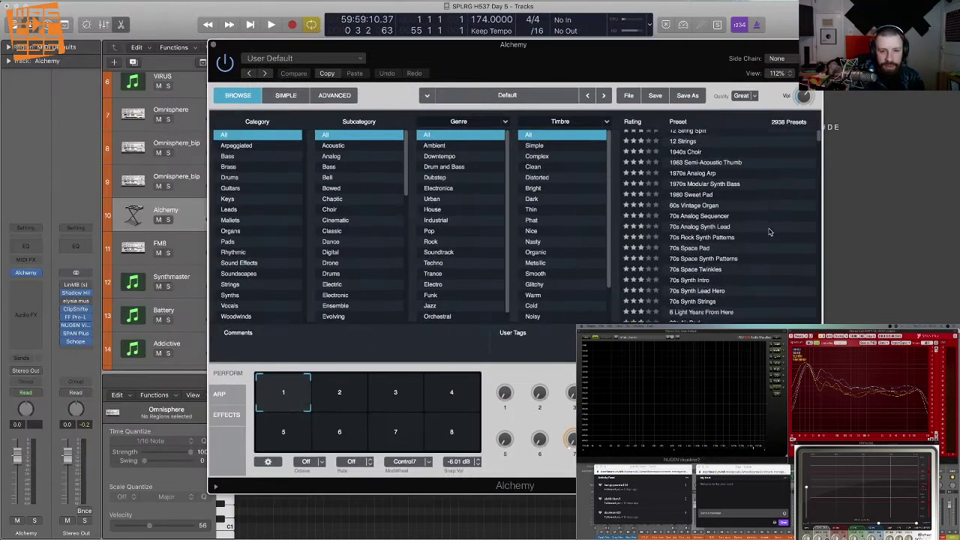
pyautogui.scroll(-15, 739, 218)
pyautogui.click(725, 234)
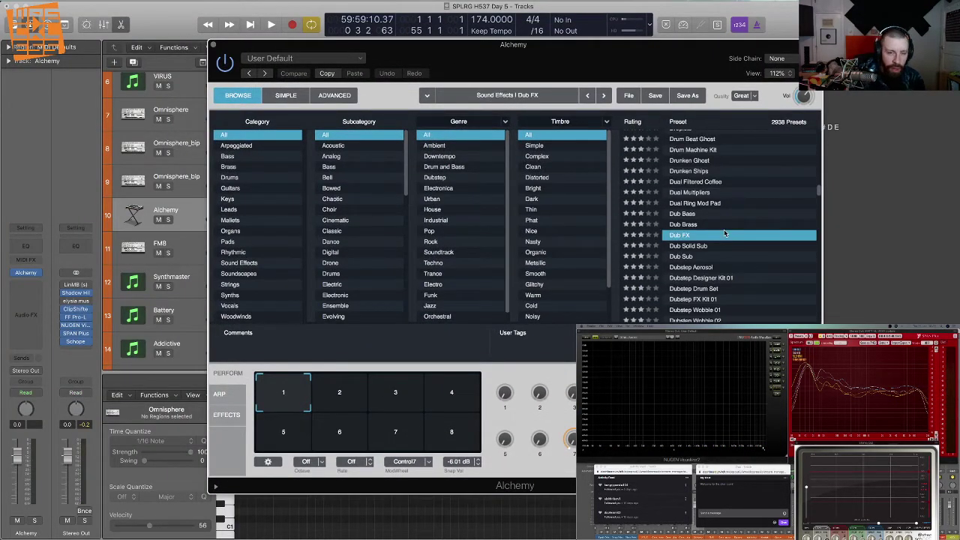
pyautogui.scroll(-15, 721, 244)
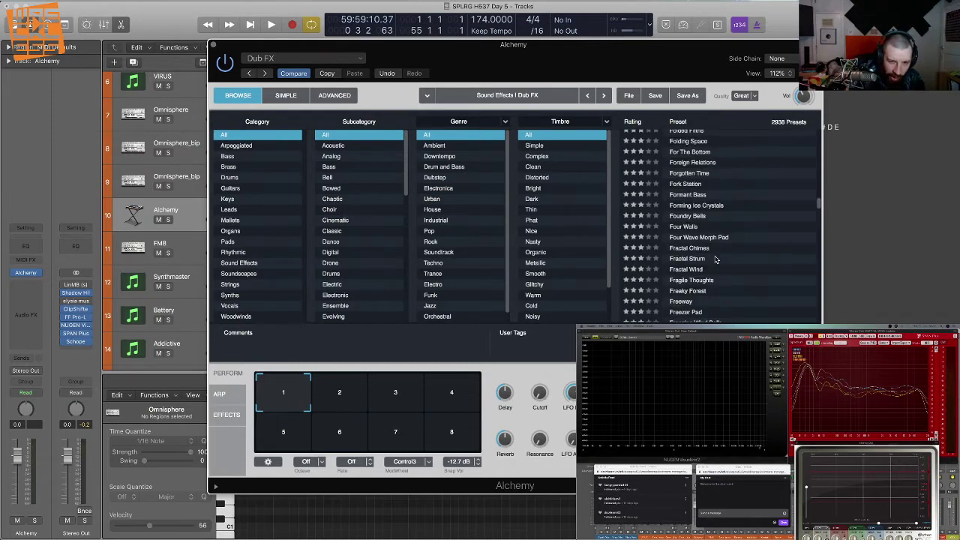
pyautogui.click(715, 259)
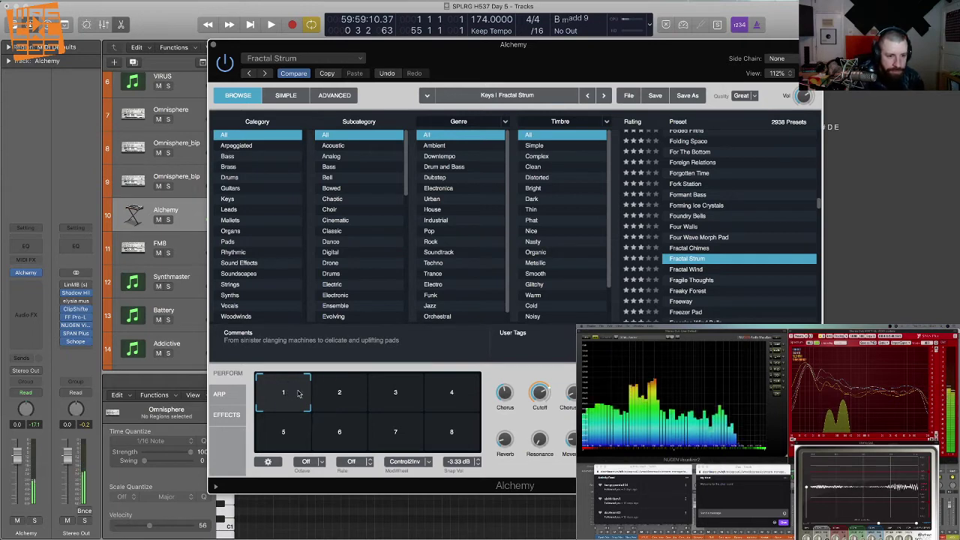
# - Switch Alchemy to its third performance pad and close the instrument window
pyautogui.click(341, 393)
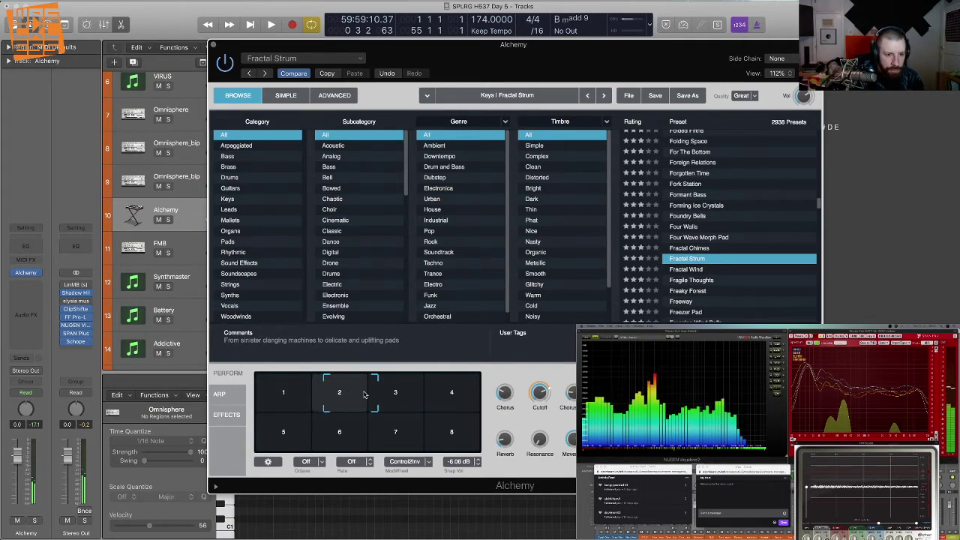
pyautogui.click(396, 393)
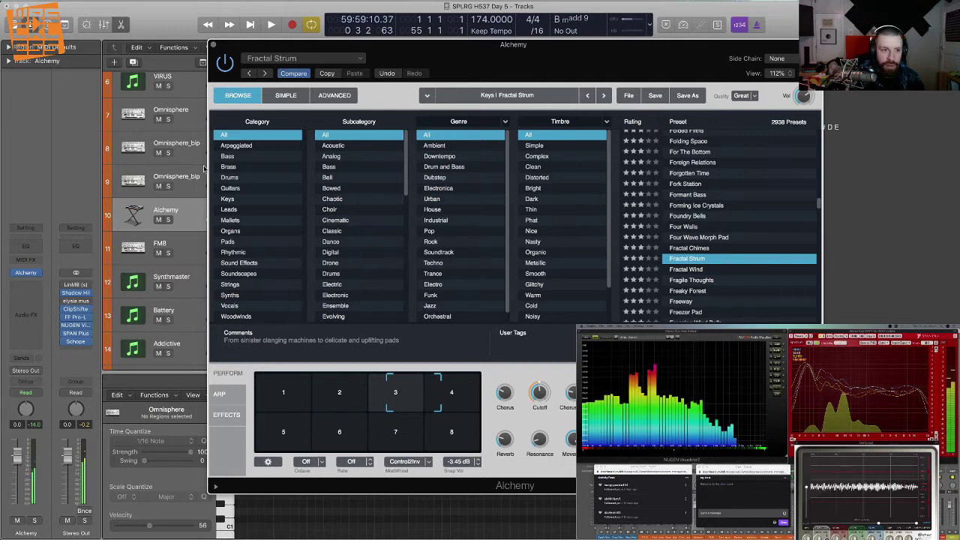
pyautogui.press('super+w')
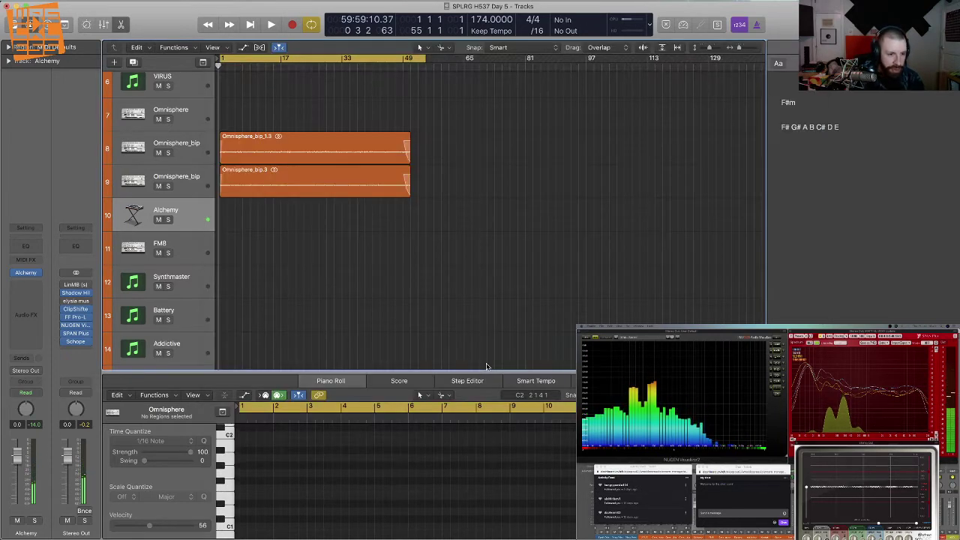
# - Record chords on the Alchemy track from bar 1 to about bar 34
pyautogui.press('Return')
pyautogui.press('r')
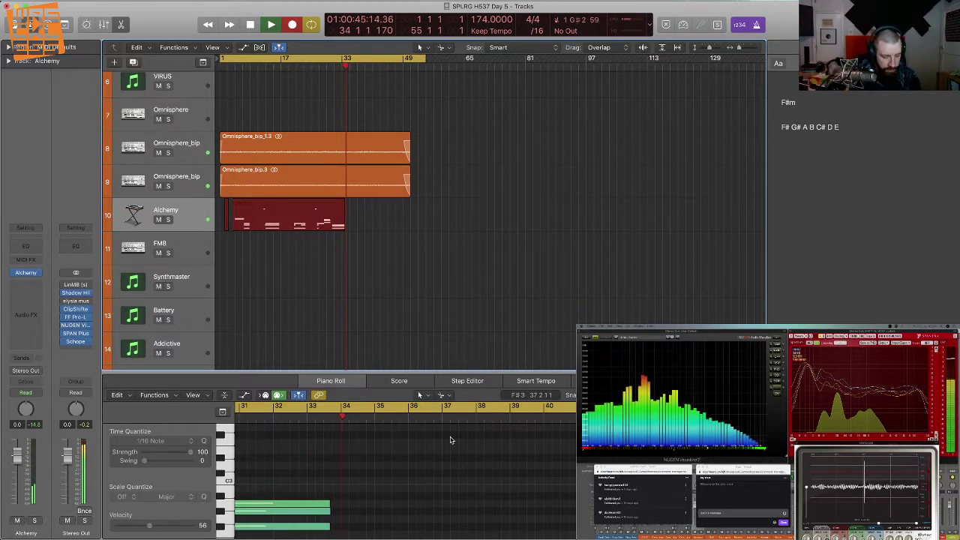
# - Stop recording and extend the Alchemy region's start back to bar 1
pyautogui.press('space')
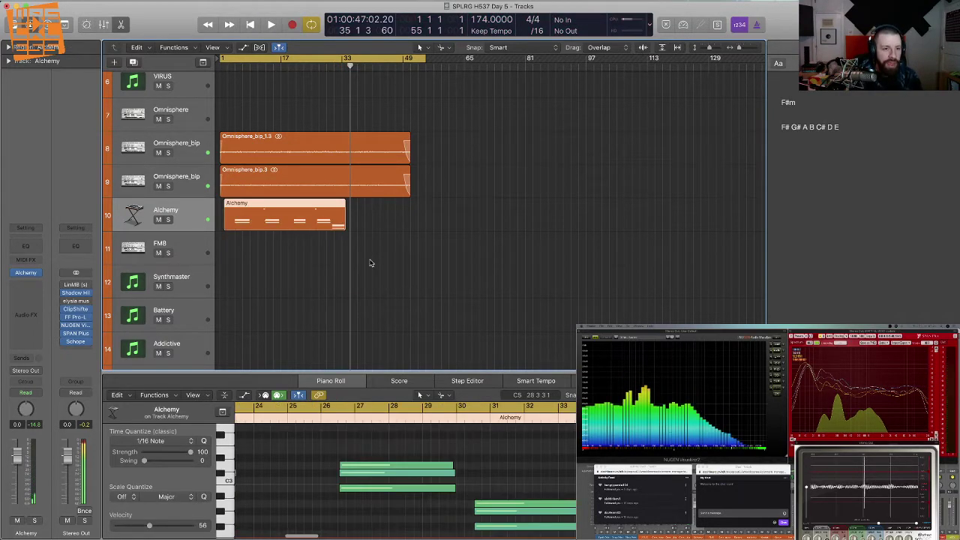
pyautogui.click(350, 255)
pyautogui.press('Return')
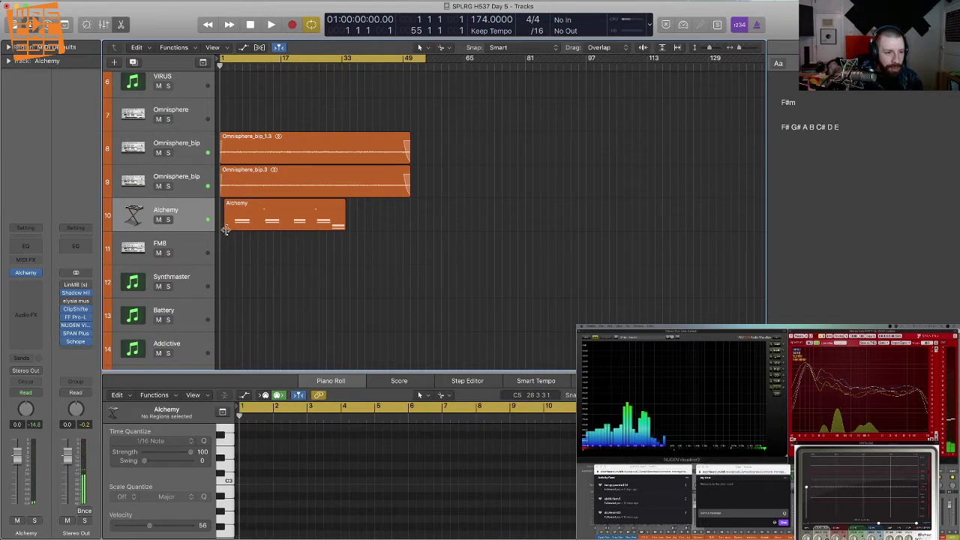
pyautogui.moveTo(226, 231); pyautogui.dragTo(221, 230)
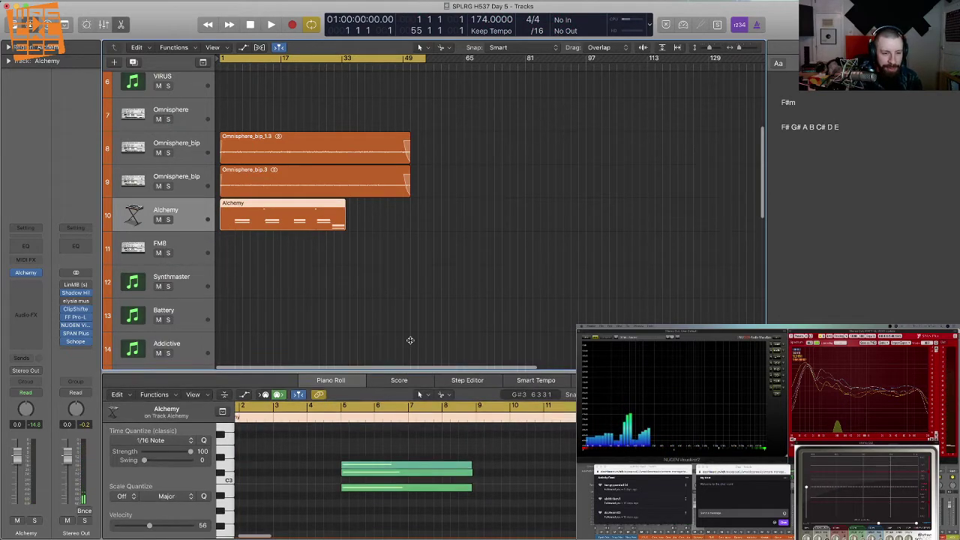
# - Delete all Ch. 1: Modulation data from the Alchemy region in the Piano Roll
pyautogui.moveTo(410, 341); pyautogui.dragTo(398, 248)
pyautogui.click(408, 417)
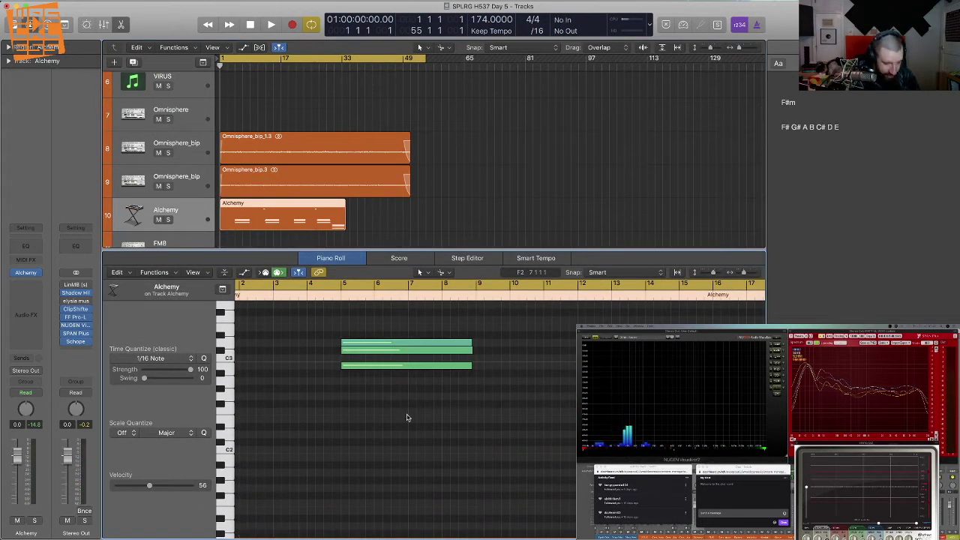
pyautogui.press('a')
pyautogui.click(208, 494)
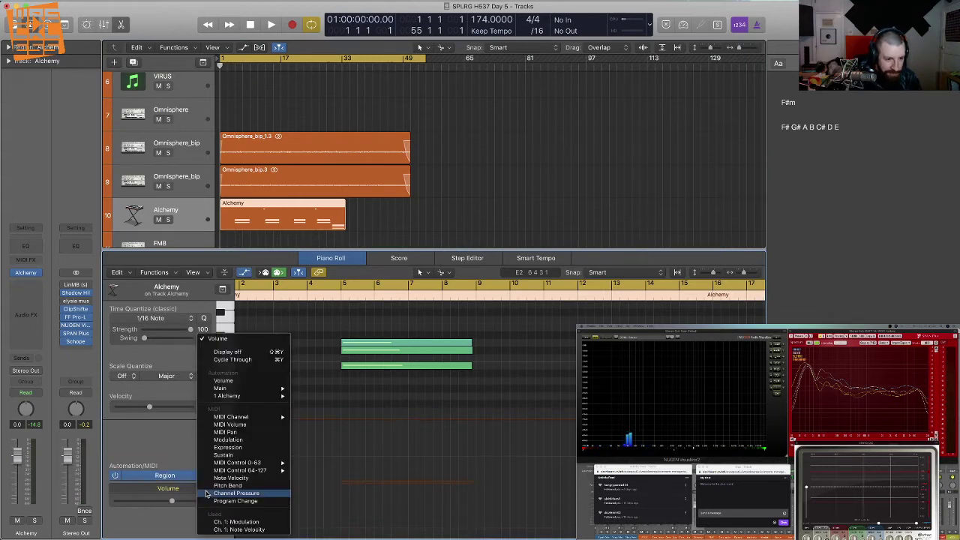
pyautogui.click(248, 525)
pyautogui.press('super+Left')
pyautogui.press('super+Left')
pyautogui.press('super+Left')
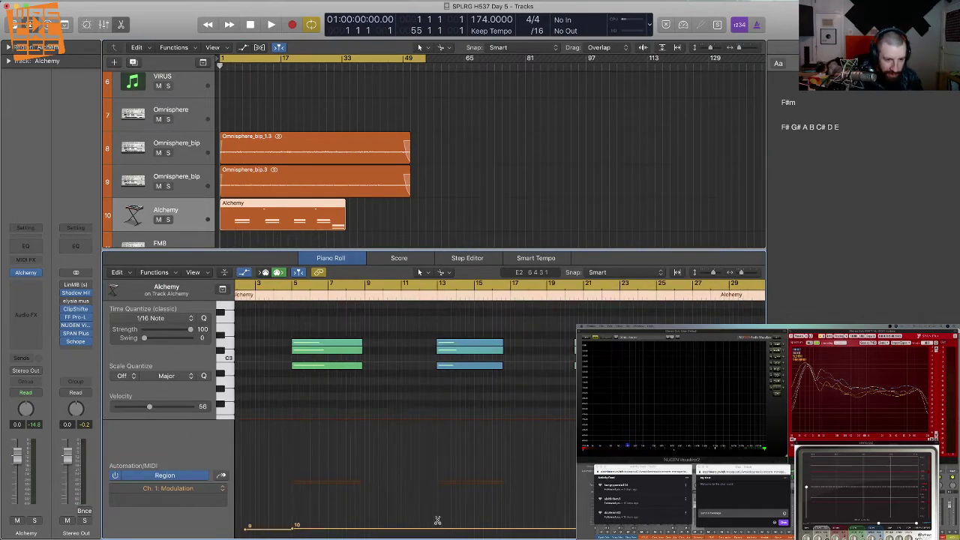
pyautogui.moveTo(653, 501); pyautogui.dragTo(164, 502)
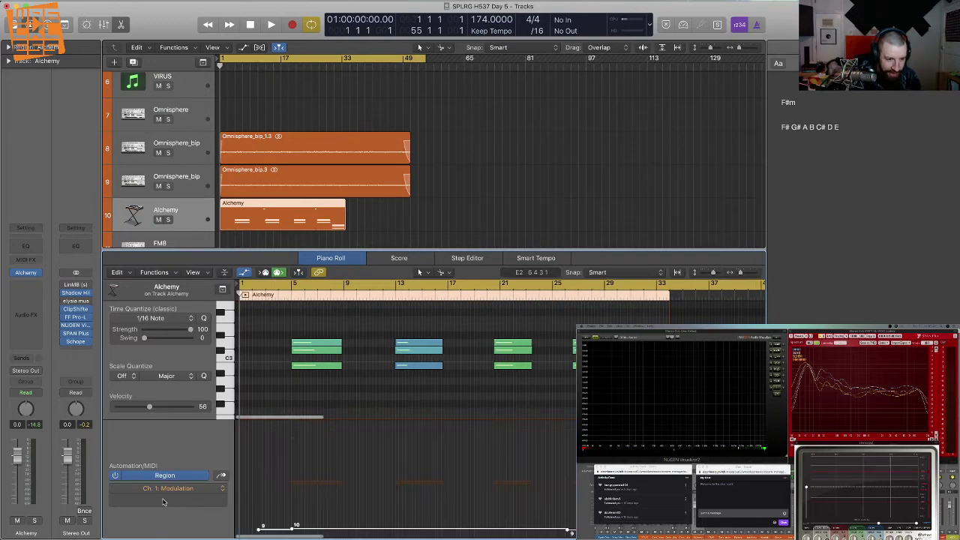
pyautogui.press('BackSpace')
# - Select all notes, zoom in, and move stray chord notes onto the bar lines
pyautogui.scroll(3, 539, 392)
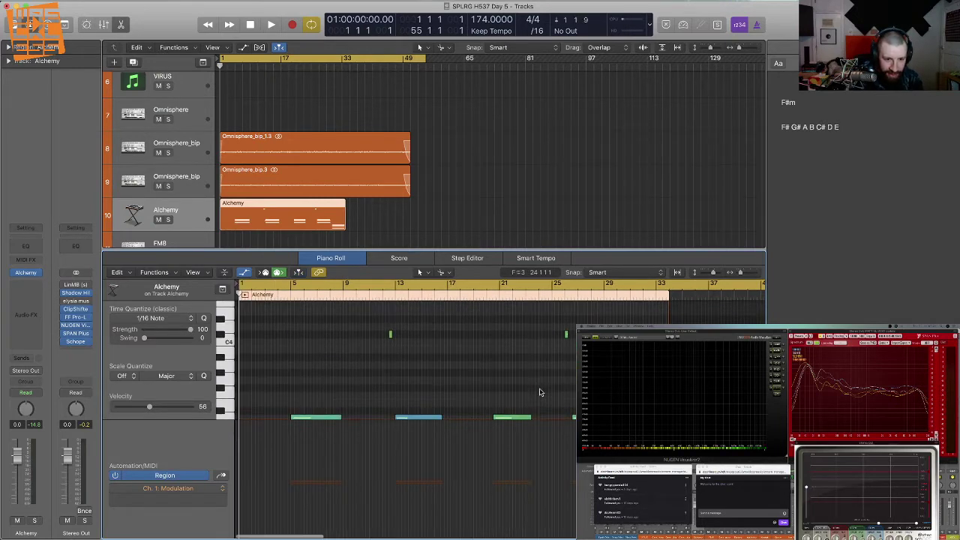
pyautogui.press('super+a')
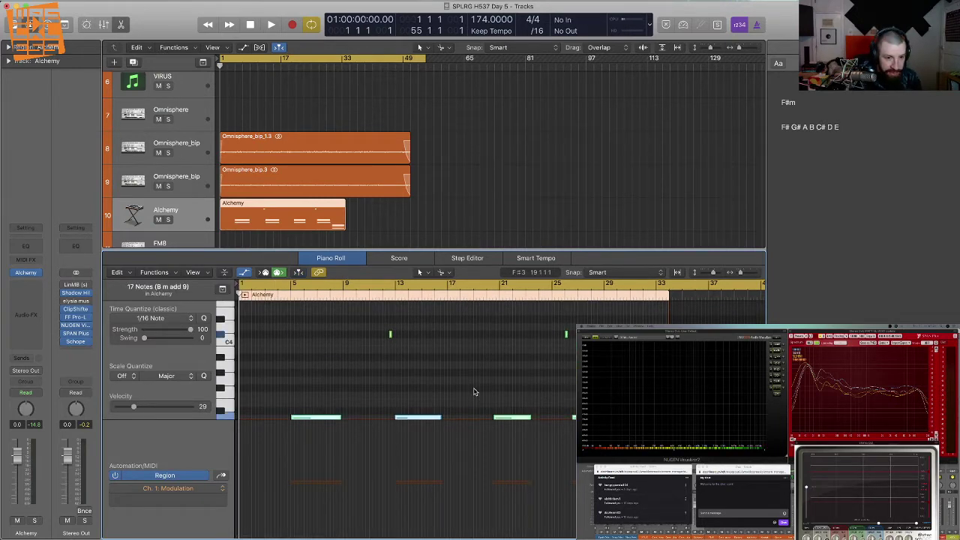
pyautogui.press('super+Right')
pyautogui.press('super+Right')
pyautogui.press('super+Right')
pyautogui.hscroll(5, 489, 386)
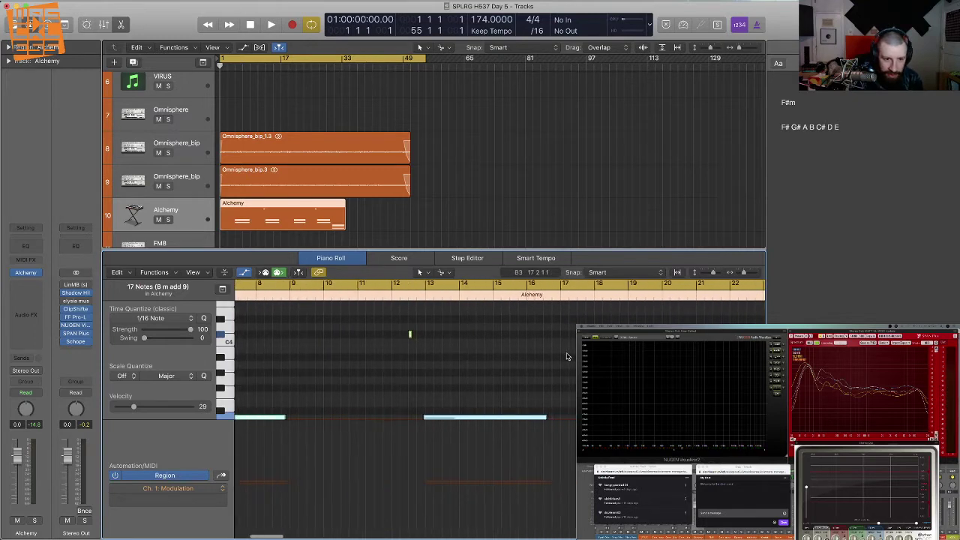
pyautogui.hscroll(5, 568, 357)
pyautogui.hscroll(4, 498, 398)
pyautogui.scroll(-5, 498, 399)
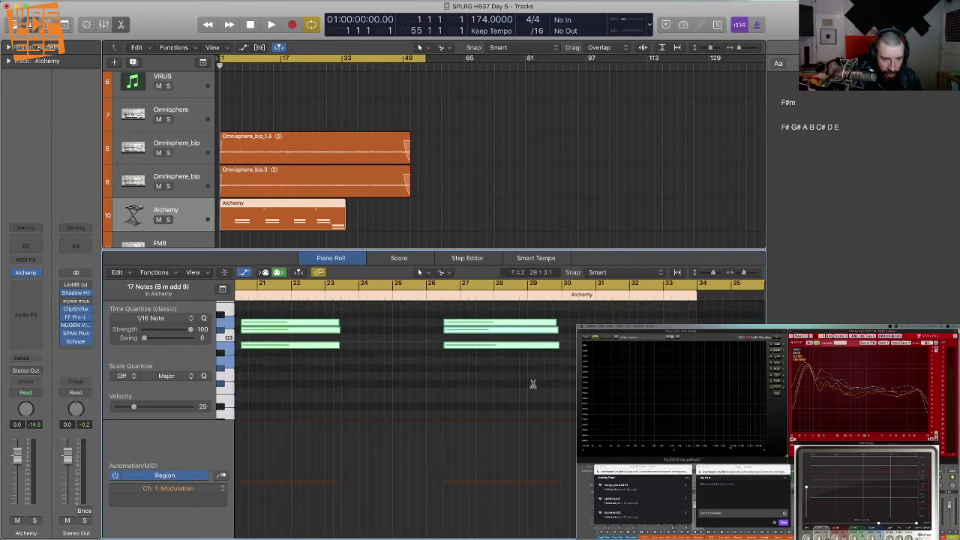
pyautogui.scroll(5, 521, 381)
pyautogui.moveTo(471, 361); pyautogui.dragTo(416, 327)
pyautogui.hscroll(-5, 436, 335)
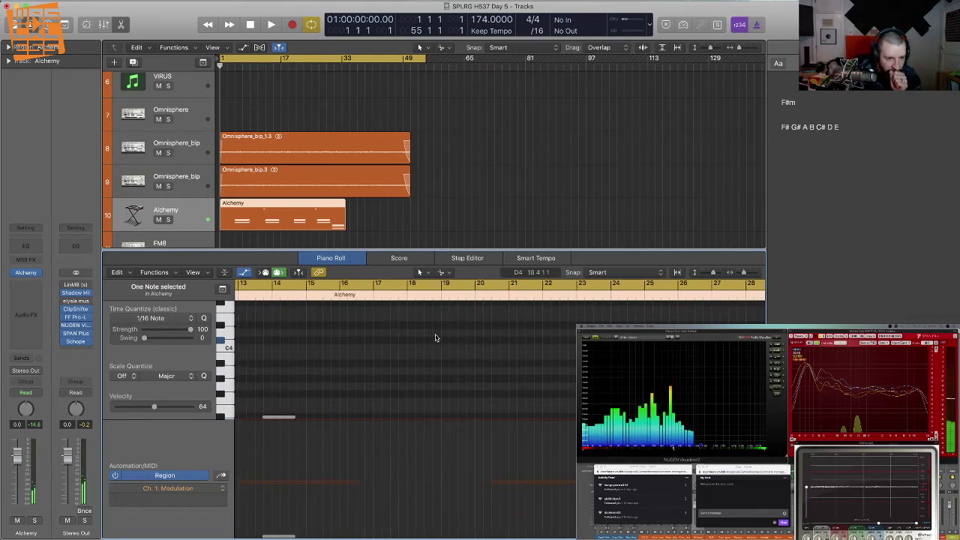
# - Fix the short stray note and remaining notes, then close the note editor
pyautogui.moveTo(561, 382); pyautogui.dragTo(535, 368)
pyautogui.scroll(-5, 486, 341)
pyautogui.moveTo(516, 335); pyautogui.dragTo(519, 336)
pyautogui.hscroll(-3, 475, 347)
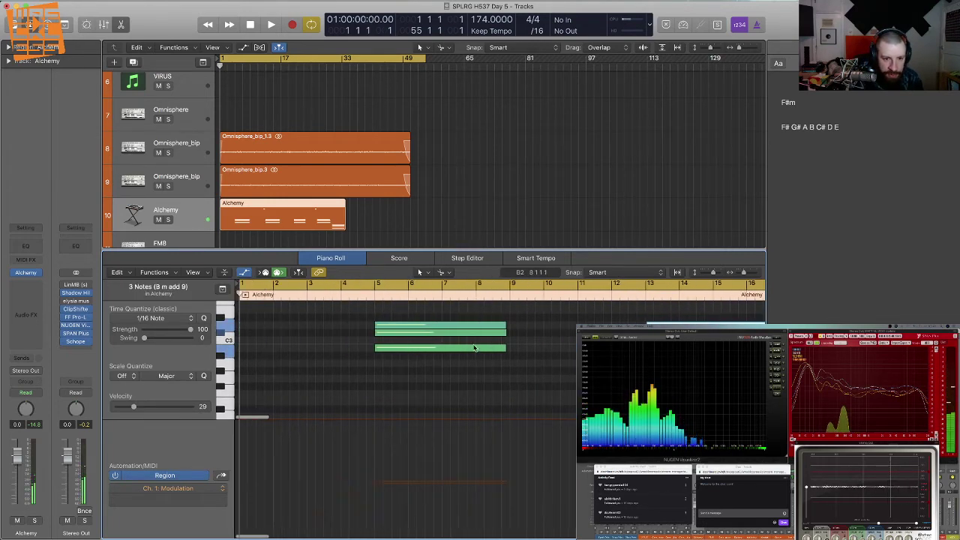
pyautogui.moveTo(442, 373); pyautogui.dragTo(578, 318)
pyautogui.hscroll(4, 458, 377)
pyautogui.hscroll(4, 547, 401)
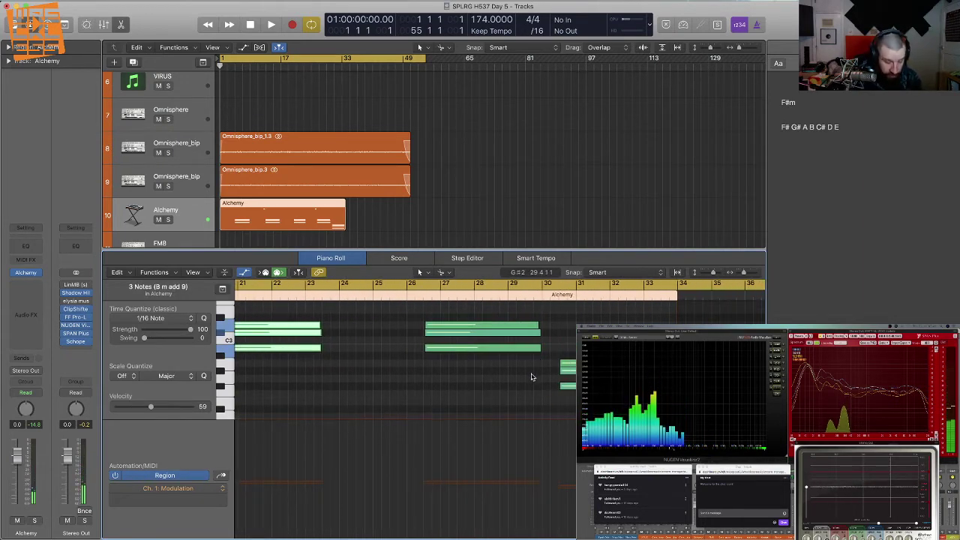
pyautogui.press('p')
pyautogui.click(335, 278)
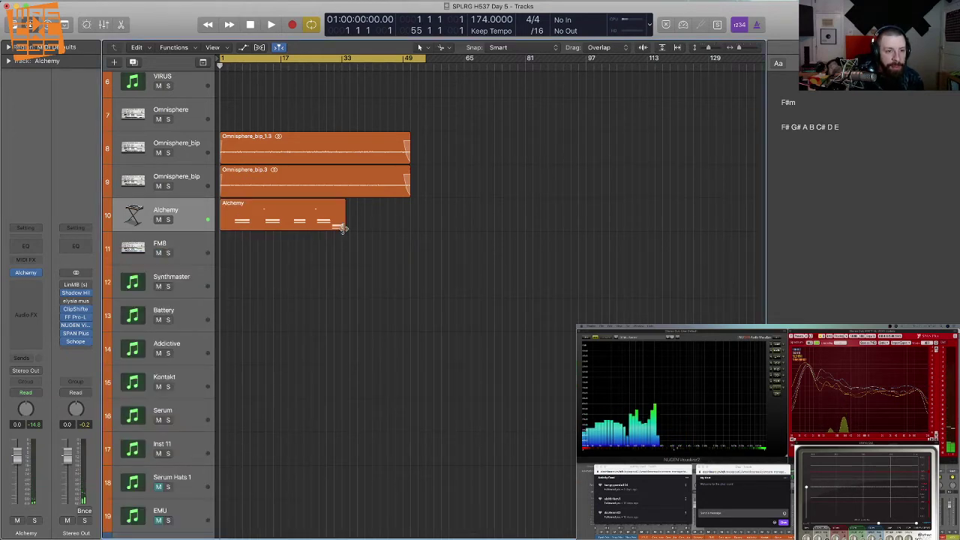
# - Extend the Alchemy region to bar 49, duplicate the track with its settings, and open the new Alchemy
pyautogui.moveTo(341, 228); pyautogui.dragTo(399, 231)
pyautogui.click(261, 232)
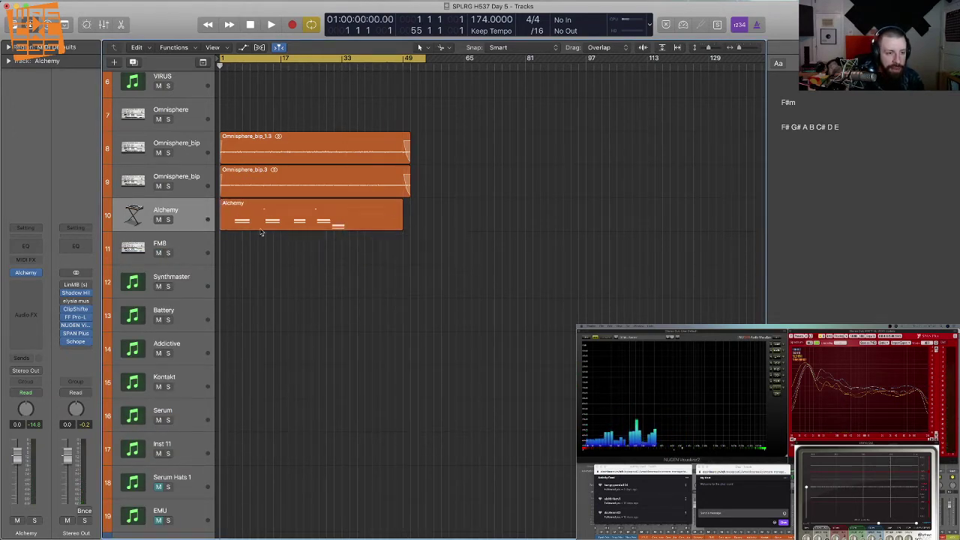
pyautogui.click(184, 217)
pyautogui.press('super+d')
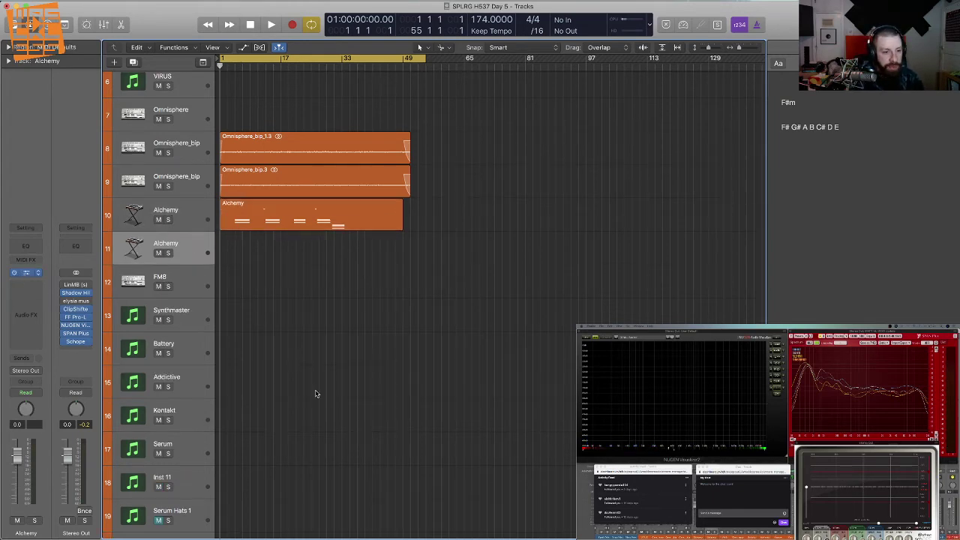
pyautogui.press('v')
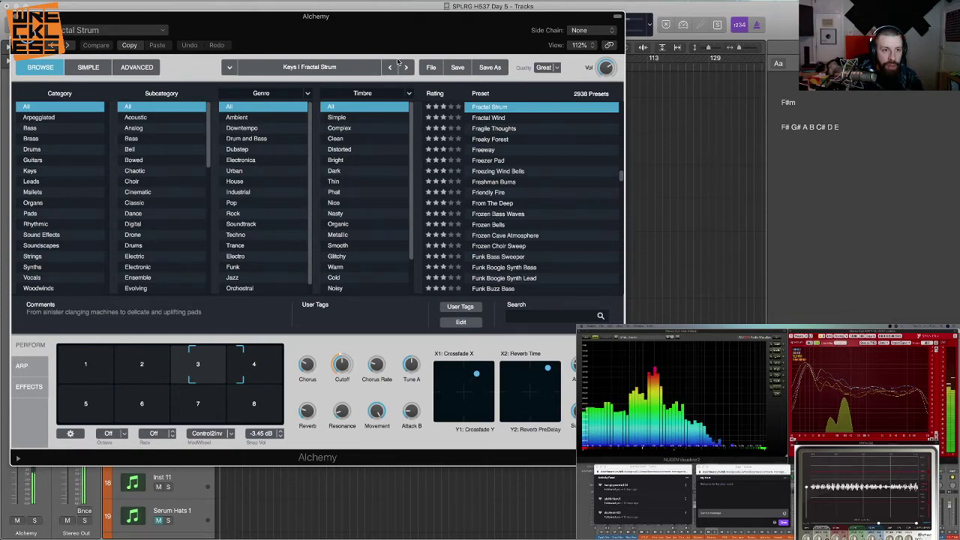
# - Move the Alchemy window aside and look over the track 10 Alchemy region's notes
pyautogui.moveTo(389, 36); pyautogui.dragTo(459, 104)
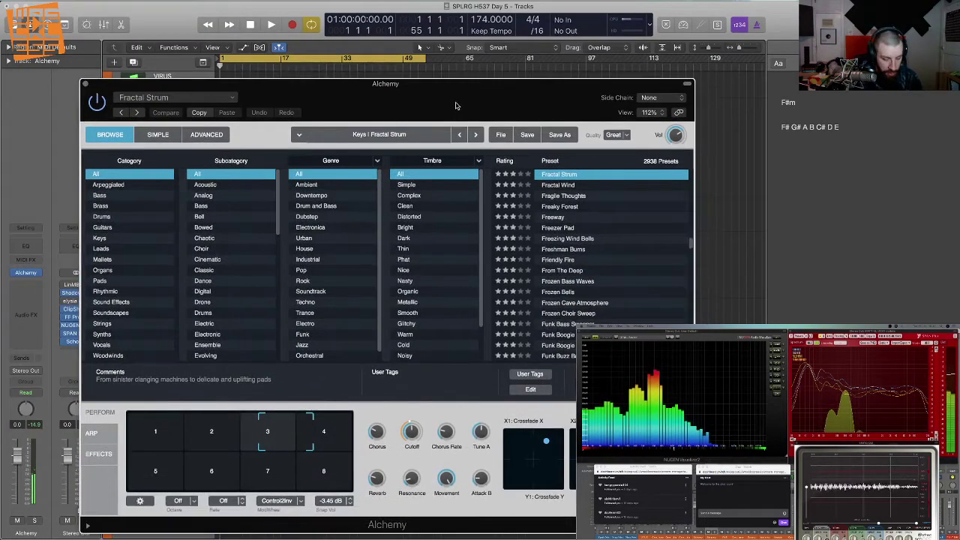
pyautogui.moveTo(371, 91); pyautogui.dragTo(607, 246)
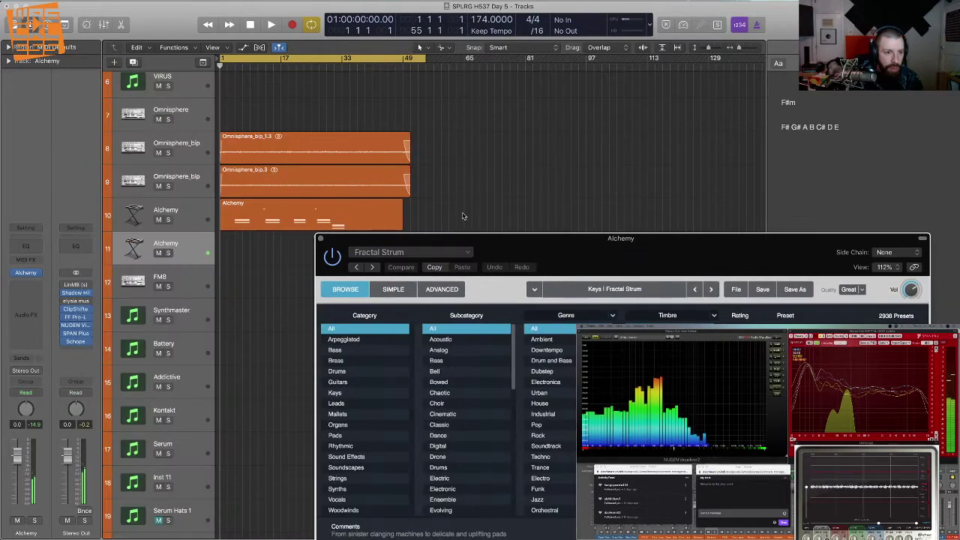
pyautogui.doubleClick(267, 225)
pyautogui.hscroll(-2, 264, 368)
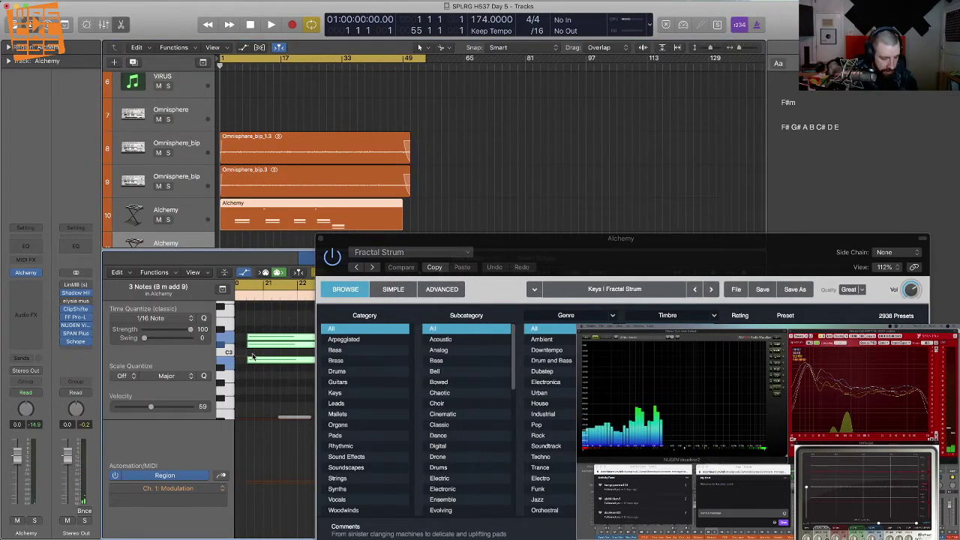
pyautogui.hscroll(1, 253, 357)
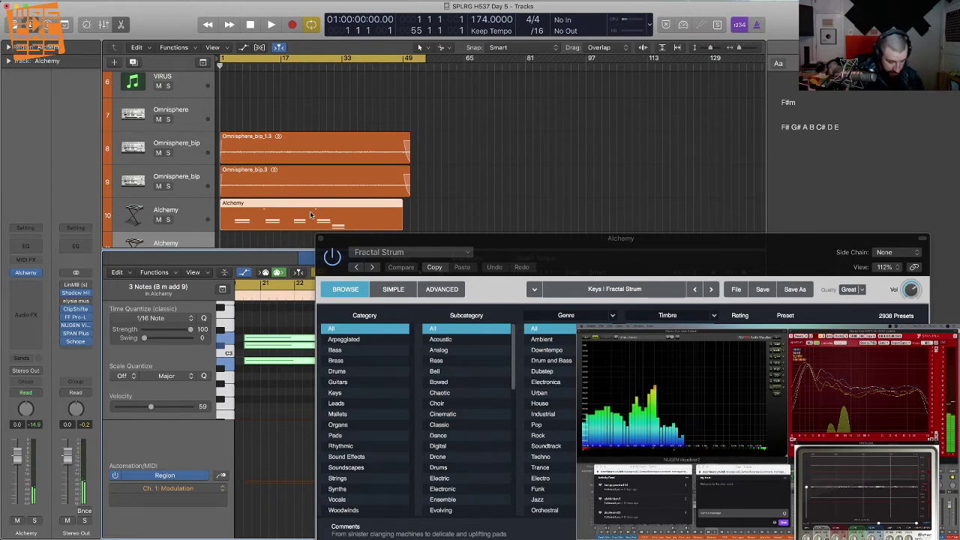
pyautogui.press('e')
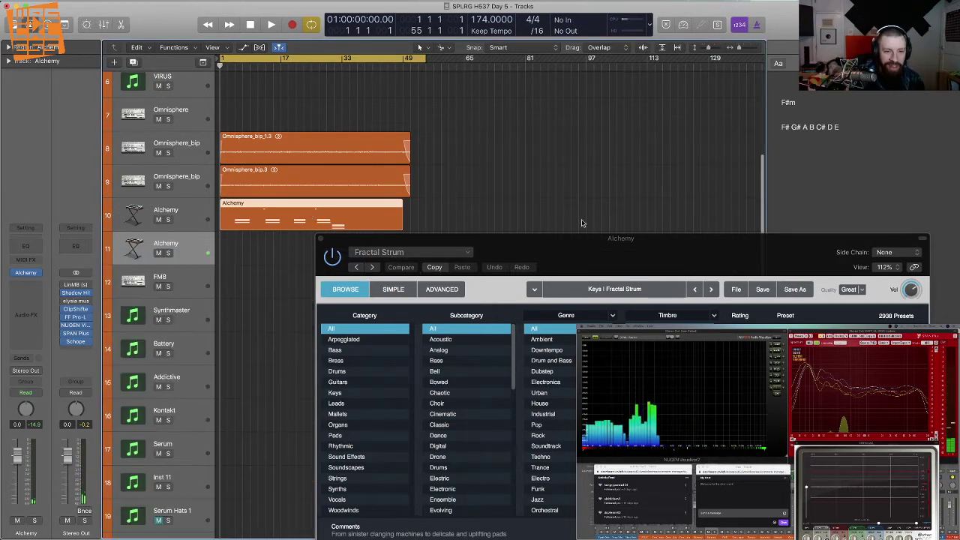
# - Switch Alchemy's Fractal Strum sound to performance snapshot 7 and close the instrument window
pyautogui.moveTo(600, 239); pyautogui.dragTo(491, 82)
pyautogui.moveTo(423, 440); pyautogui.dragTo(430, 489)
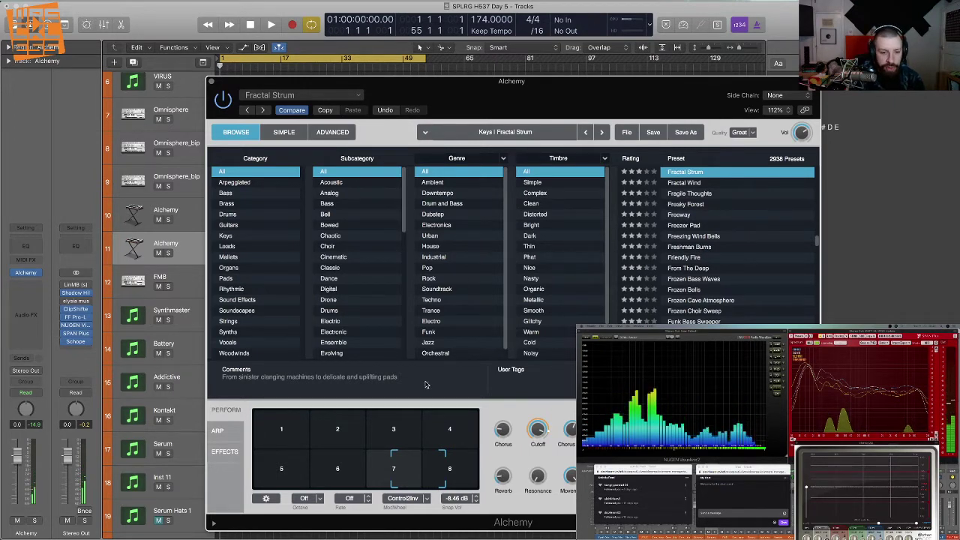
pyautogui.click(213, 82)
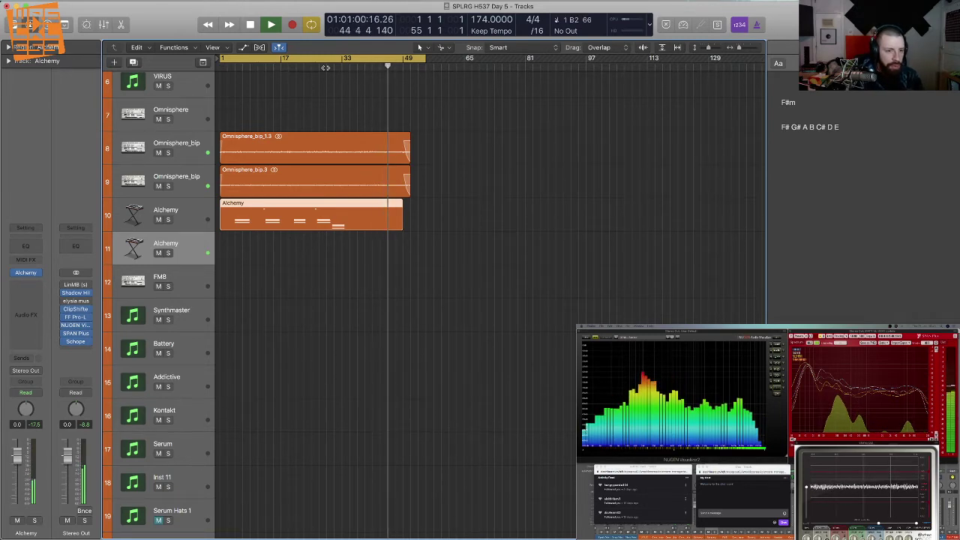
# - Capture the played chords as a new region and delete its stray modulation automation point
pyautogui.press('space')
pyautogui.hotkey('shift', 'r')
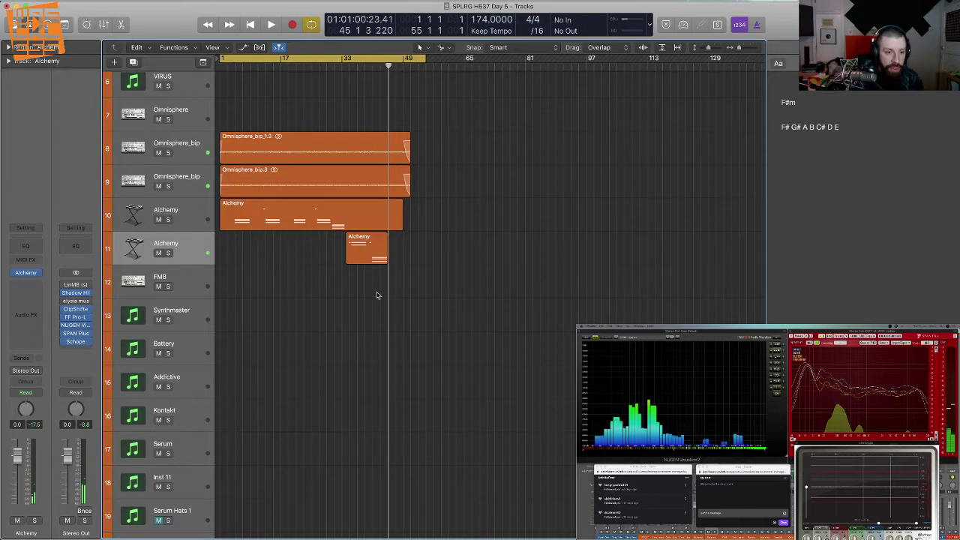
pyautogui.doubleClick(359, 245)
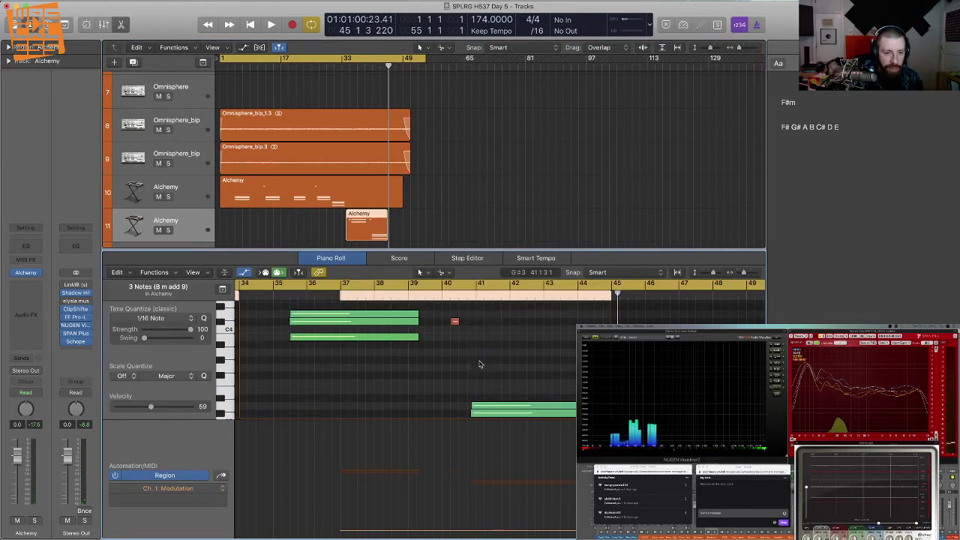
pyautogui.moveTo(481, 365); pyautogui.dragTo(248, 331)
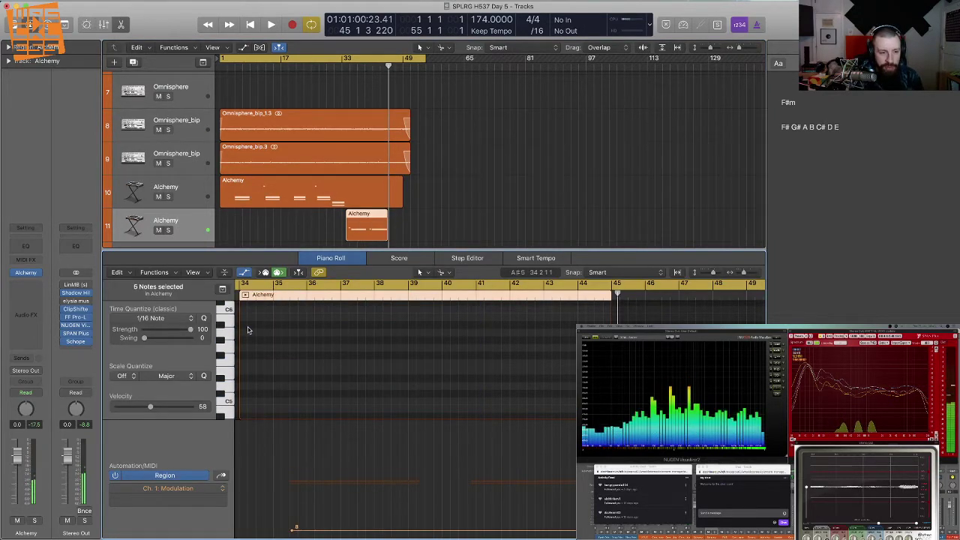
pyautogui.scroll(-8, 432, 420)
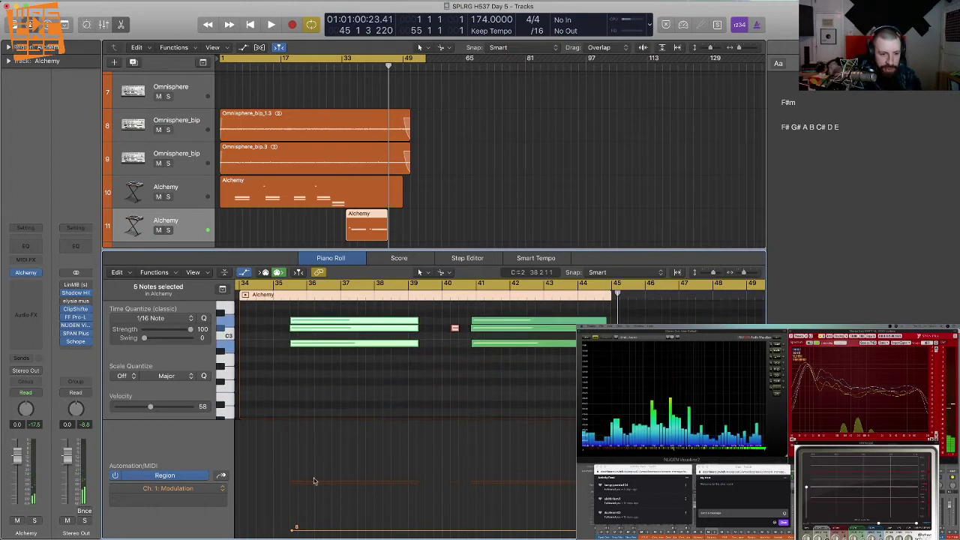
pyautogui.click(282, 517)
pyautogui.moveTo(300, 535); pyautogui.dragTo(325, 528)
pyautogui.press('Delete')
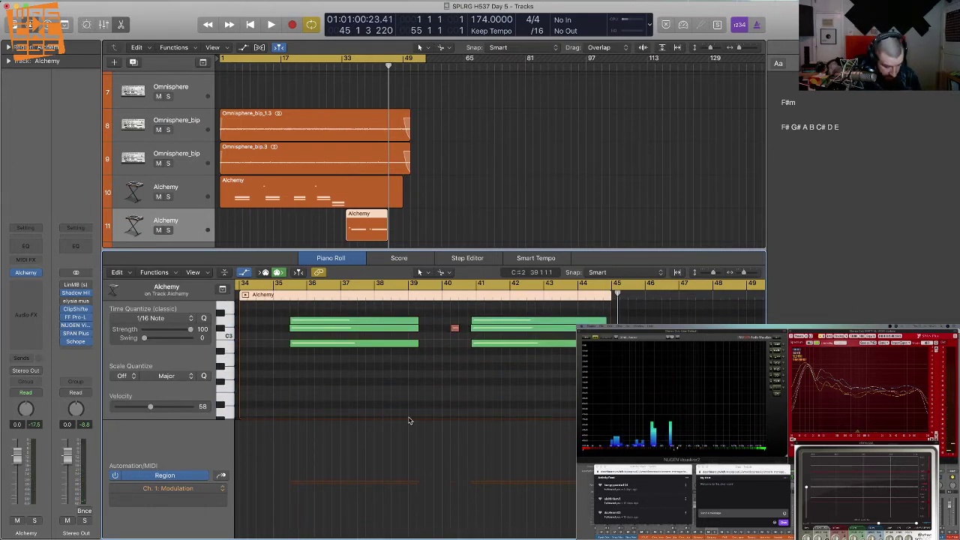
# - Tidy the captured notes, nudging the tiny bar-35 note later and the short bar-40 note earlier
pyautogui.scroll(3, 453, 403)
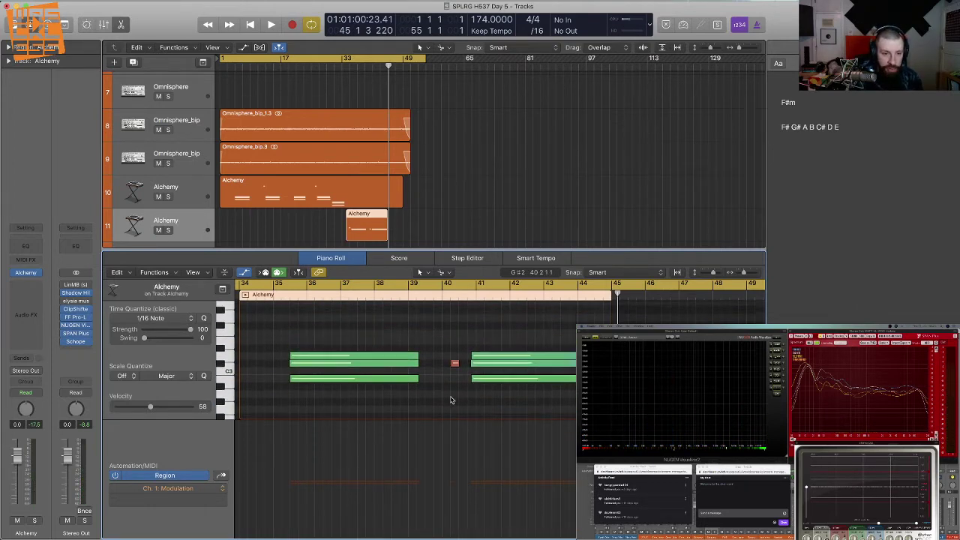
pyautogui.click(456, 363)
pyautogui.scroll(8, 457, 359)
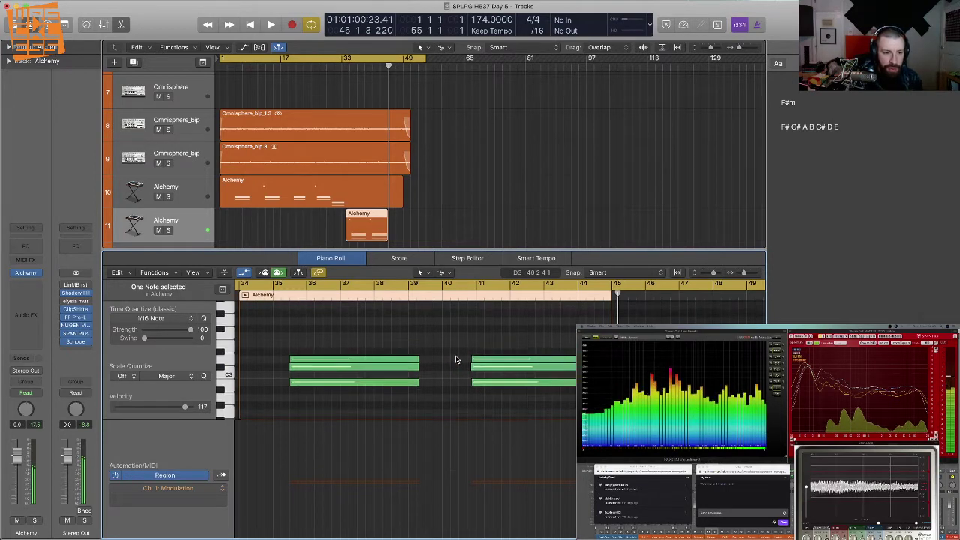
pyautogui.click(453, 384)
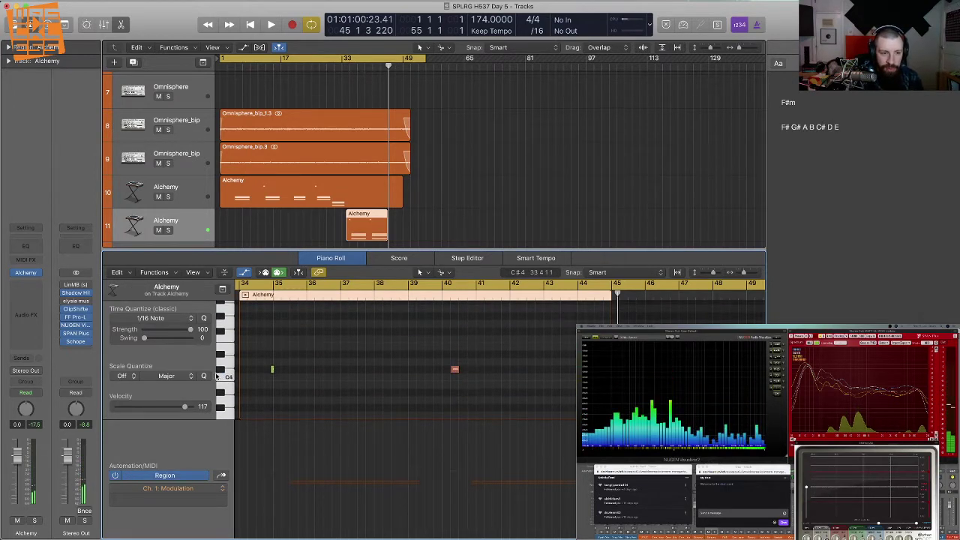
pyautogui.moveTo(272, 371); pyautogui.dragTo(275, 371)
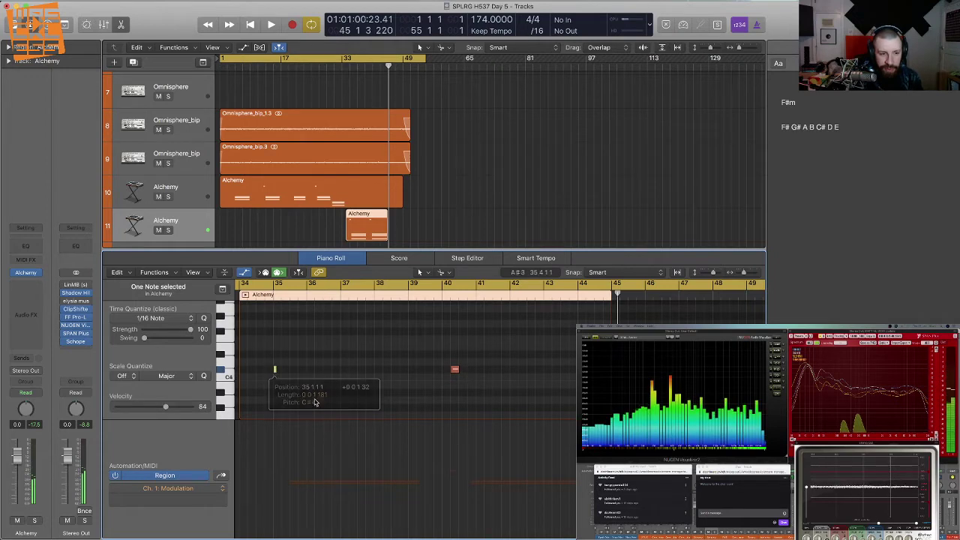
pyautogui.moveTo(455, 370); pyautogui.dragTo(446, 370)
pyautogui.scroll(-4, 481, 395)
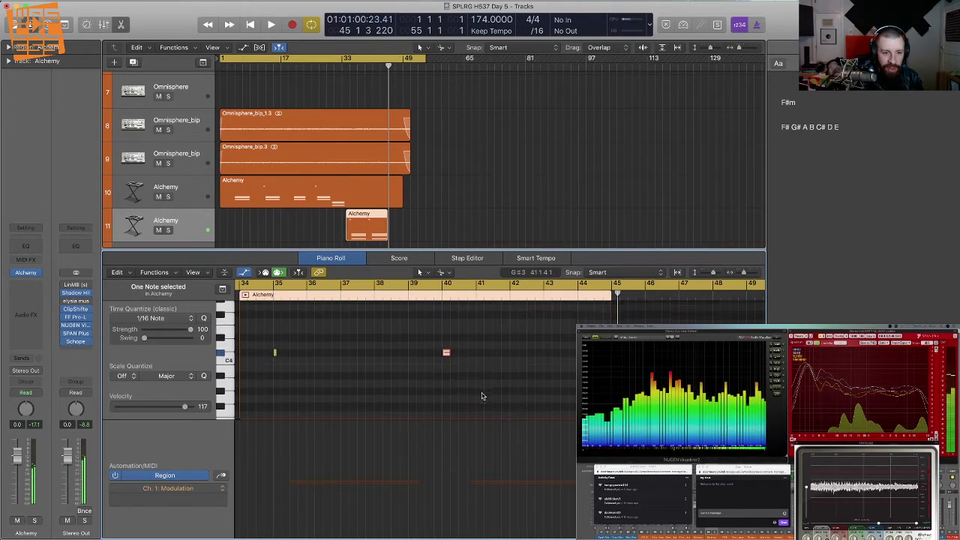
pyautogui.press('super+Up')
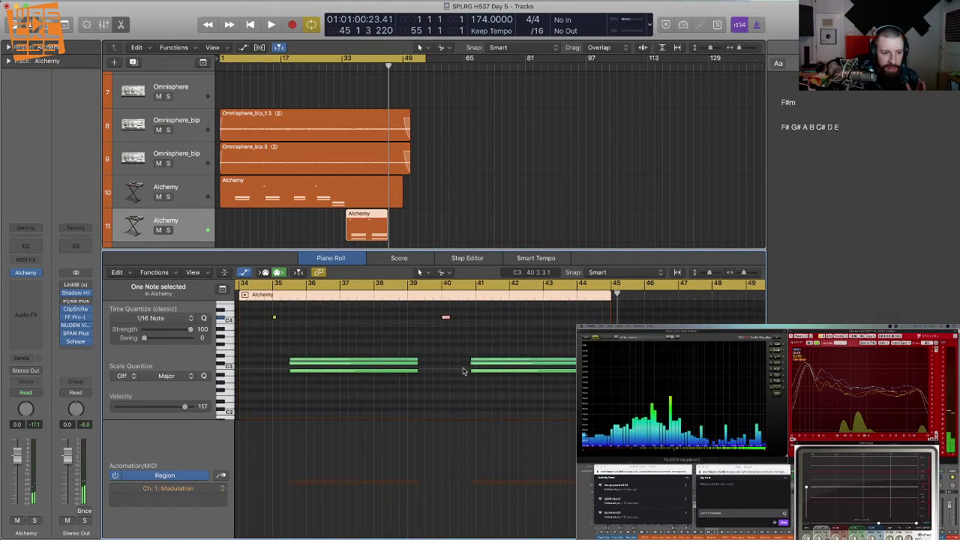
pyautogui.moveTo(464, 343); pyautogui.dragTo(459, 374)
pyautogui.click(468, 388)
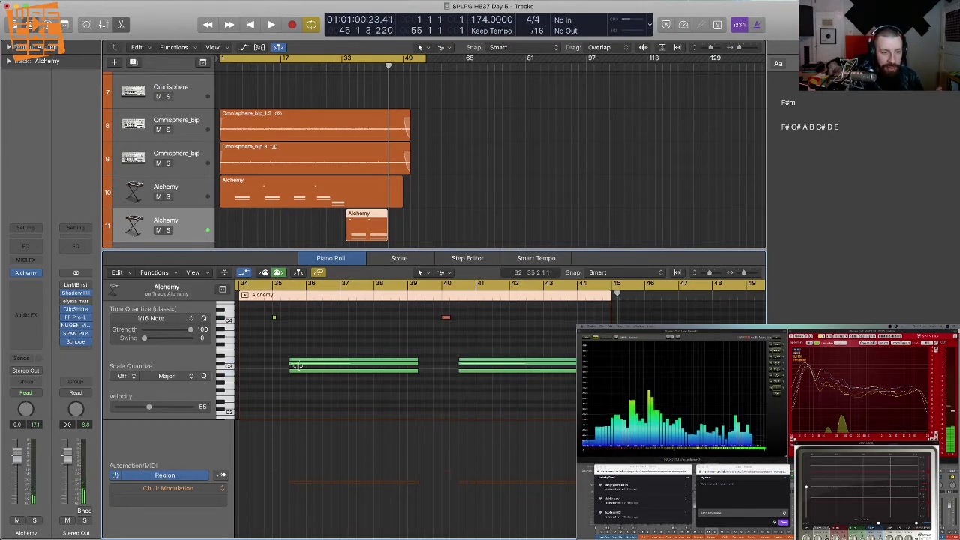
pyautogui.click(275, 318)
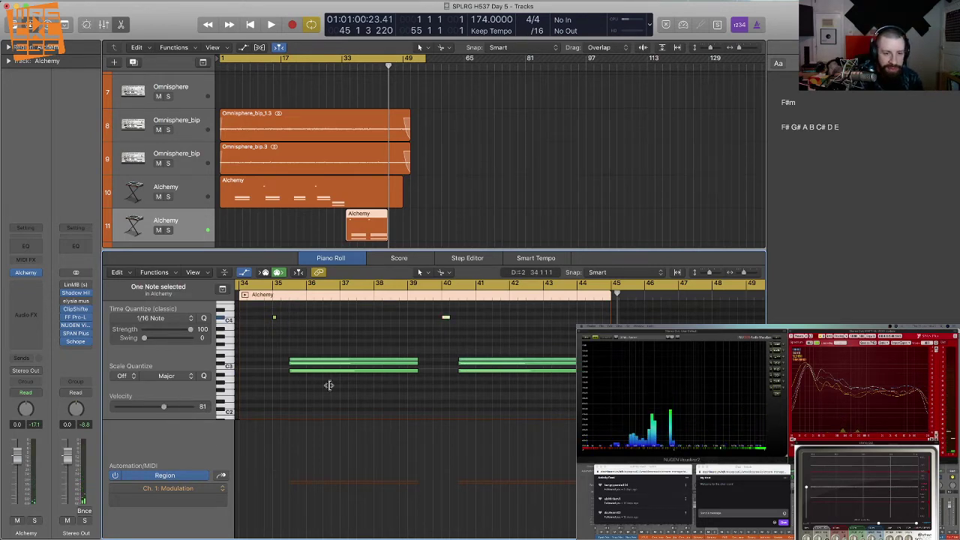
# - Play from bar 80, then delete the unwanted short region captured at bar 79
pyautogui.click(518, 68)
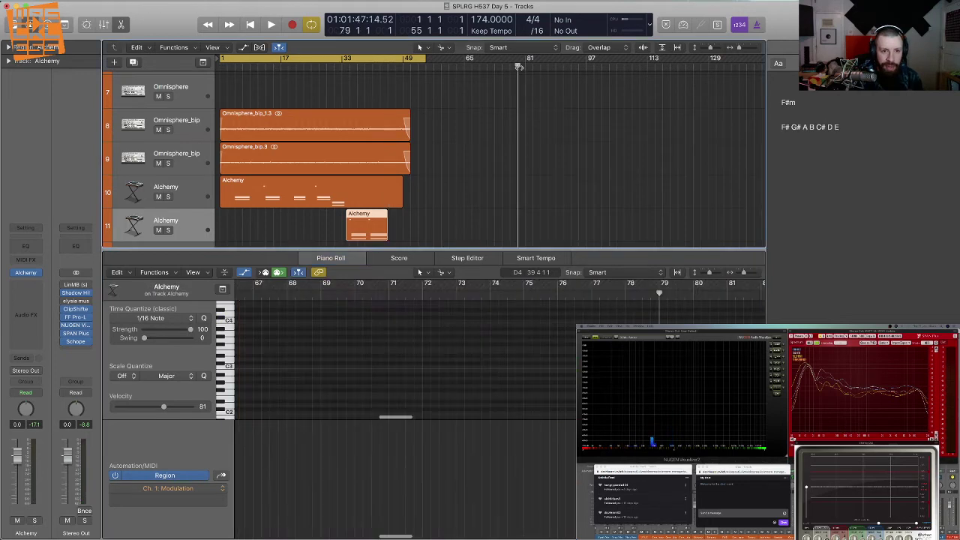
pyautogui.press('space')
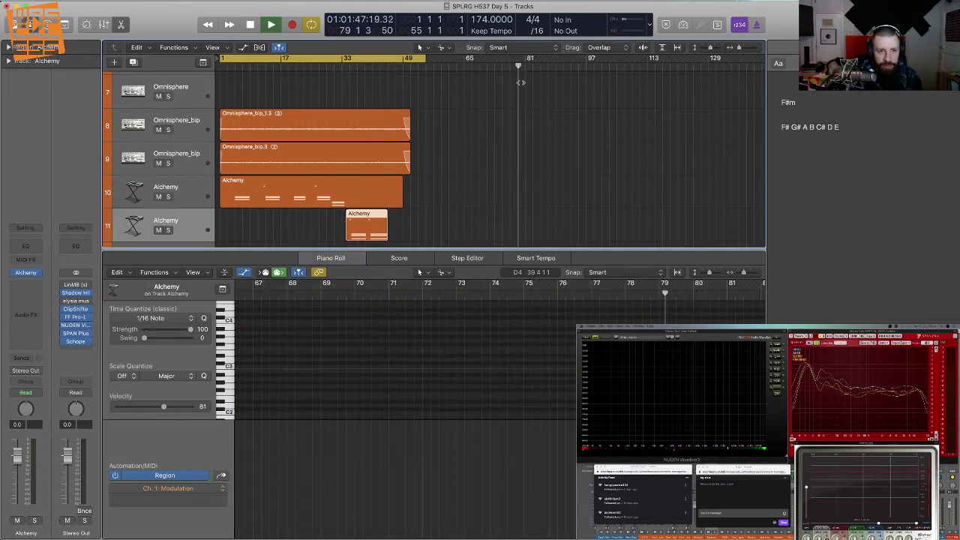
pyautogui.press('space')
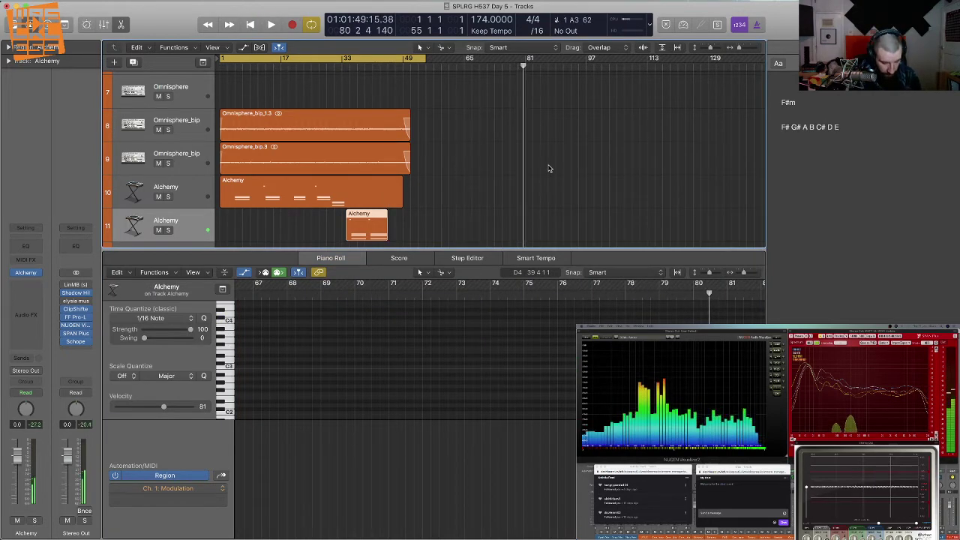
pyautogui.hotkey('shift', 'r')
pyautogui.moveTo(564, 225); pyautogui.dragTo(492, 216)
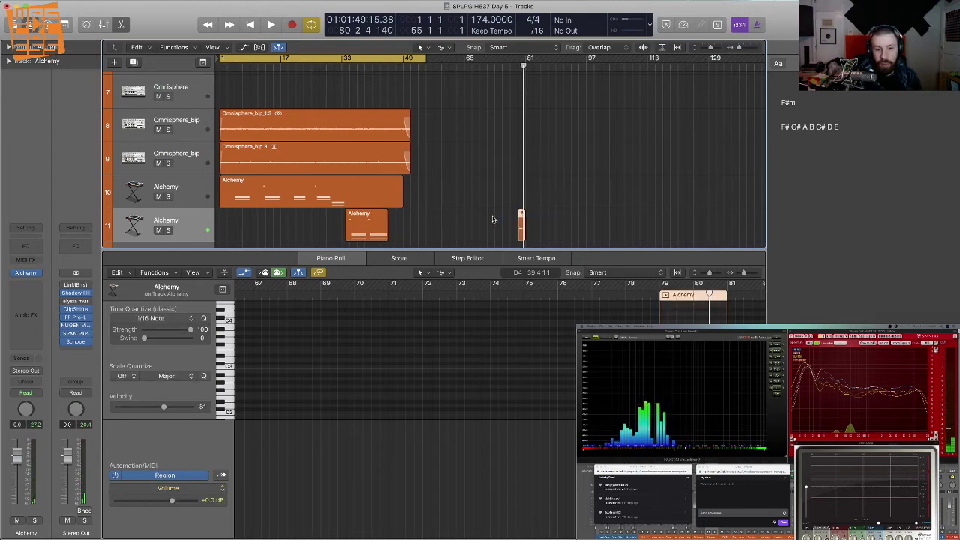
pyautogui.moveTo(550, 225); pyautogui.dragTo(480, 228)
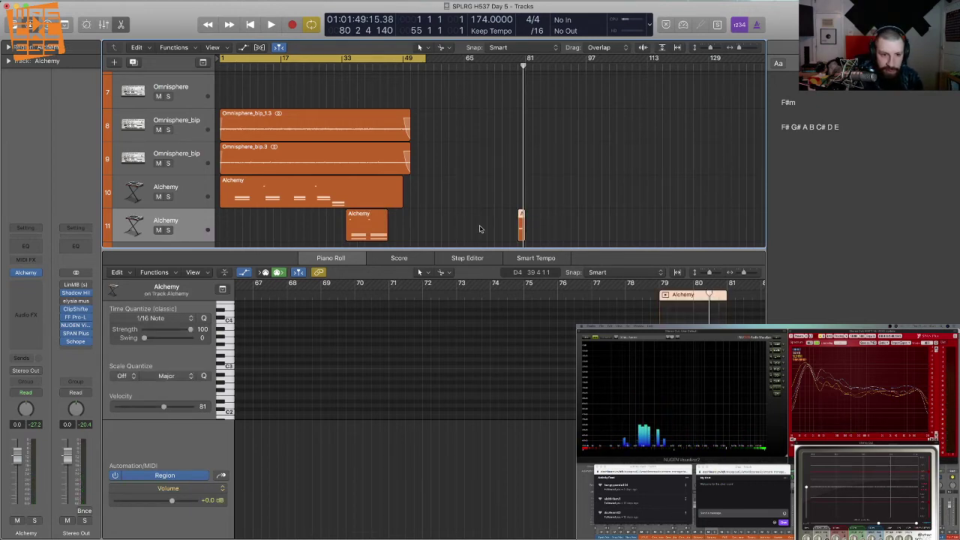
pyautogui.press('BackSpace')
# - Lengthen the track 11 Alchemy region by 4 bars to span 15 bars
pyautogui.scroll(-1, 416, 241)
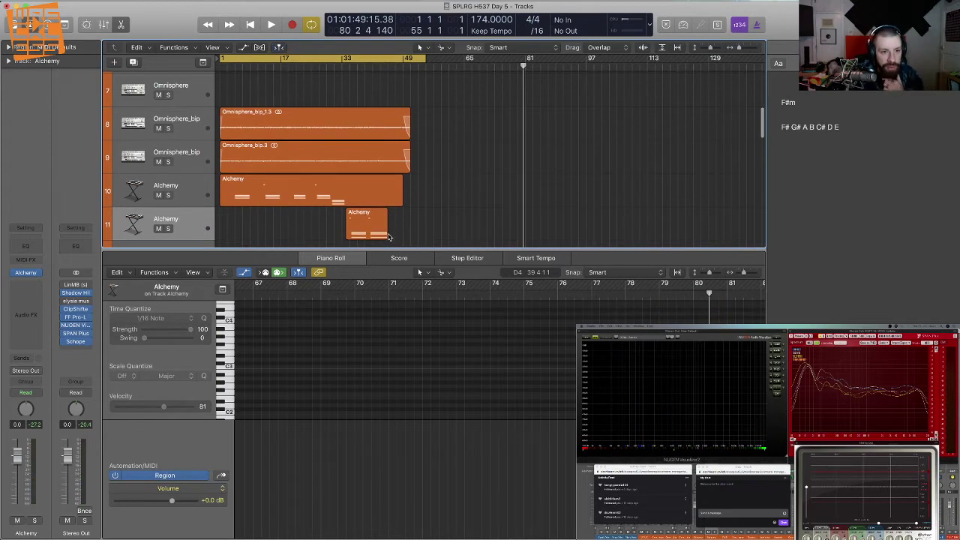
pyautogui.moveTo(389, 234); pyautogui.dragTo(425, 231)
pyautogui.click(429, 231)
pyautogui.press('super+Up')
pyautogui.press('super+Up')
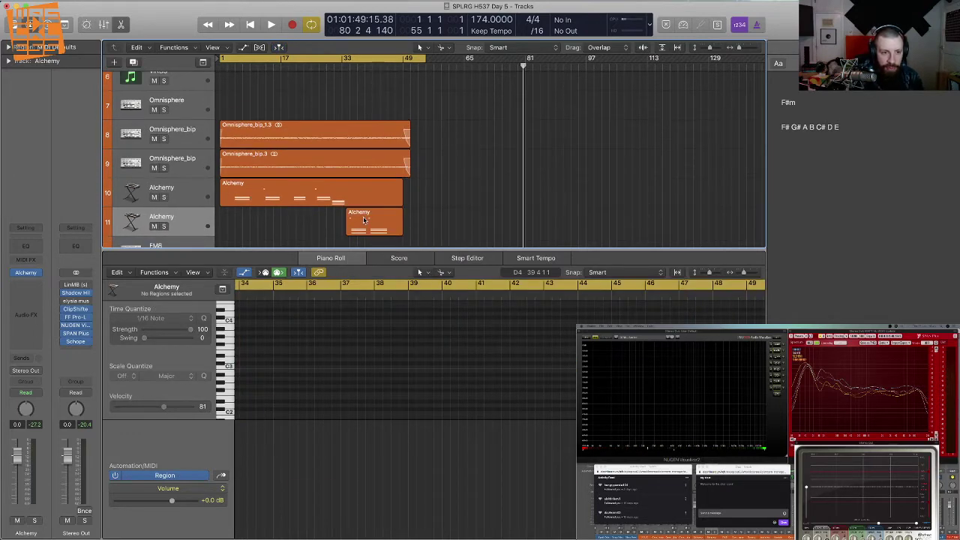
# - Extend the track 11 region's start back to bar 33 and shorten its first three-note chord
pyautogui.click(364, 219)
pyautogui.hscroll(-3, 412, 351)
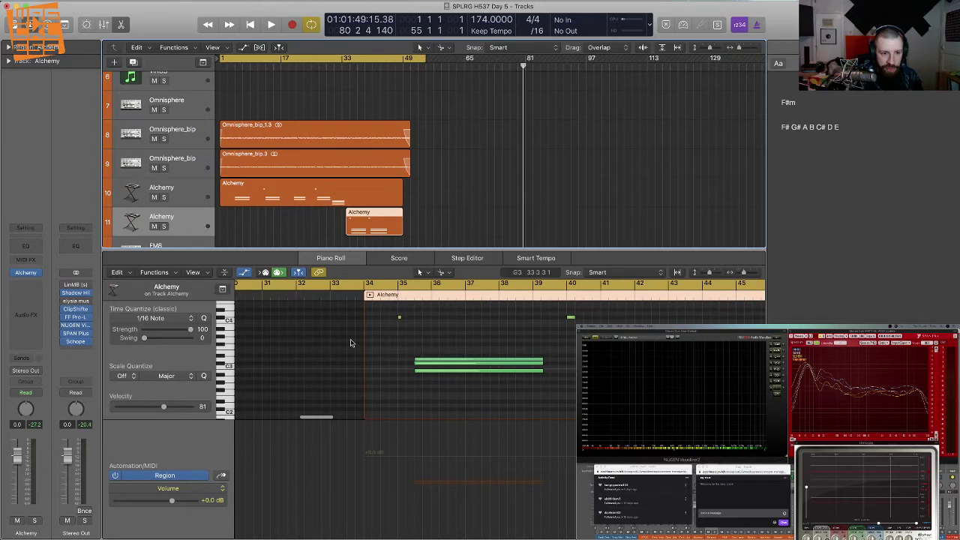
pyautogui.moveTo(365, 333); pyautogui.dragTo(331, 336)
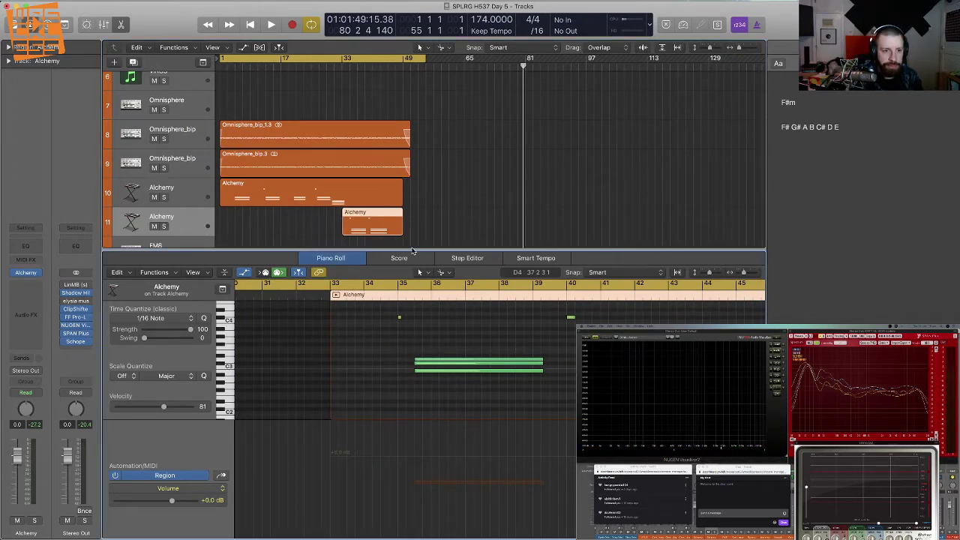
pyautogui.moveTo(575, 396); pyautogui.dragTo(322, 323)
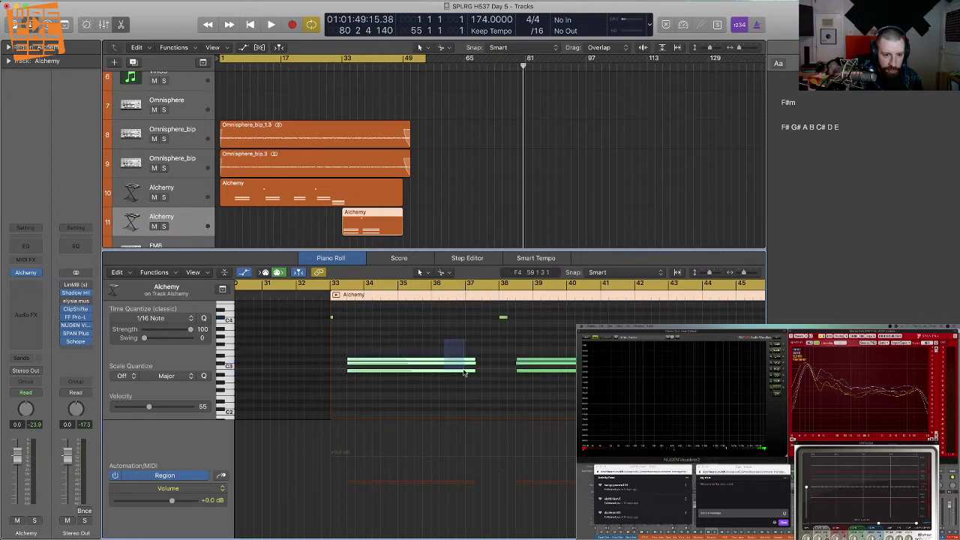
pyautogui.click(473, 370)
pyautogui.moveTo(474, 369); pyautogui.dragTo(448, 369)
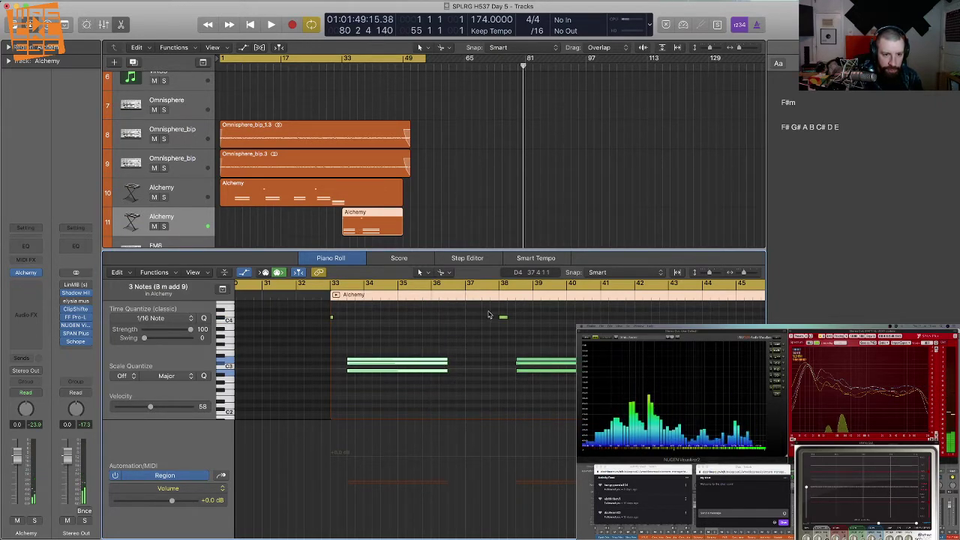
# - Move the later chord and small note earlier, then duplicate notes later in the region
pyautogui.moveTo(488, 315); pyautogui.dragTo(575, 385)
pyautogui.moveTo(502, 320); pyautogui.dragTo(468, 319)
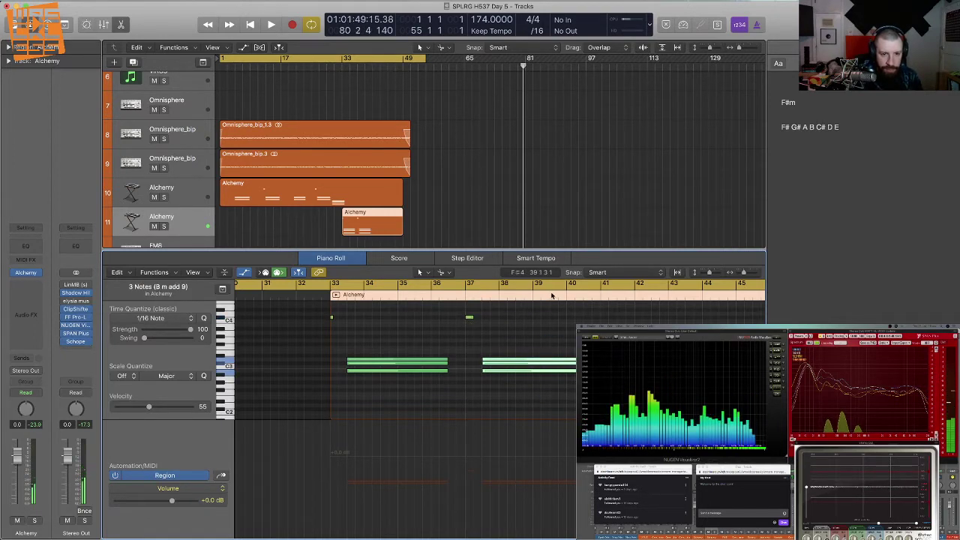
pyautogui.moveTo(441, 395); pyautogui.dragTo(599, 322)
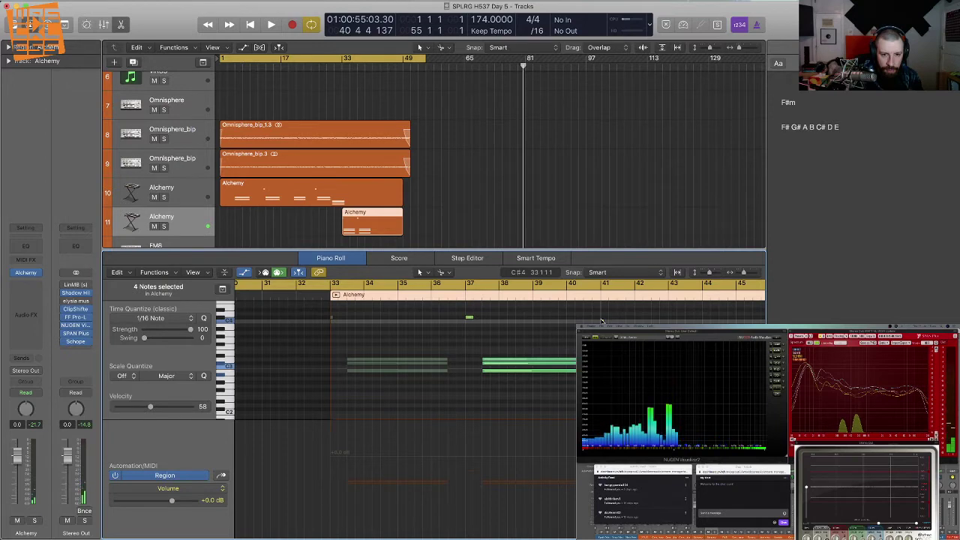
pyautogui.moveTo(601, 321); pyautogui.dragTo(602, 319)
pyautogui.press('super+Left')
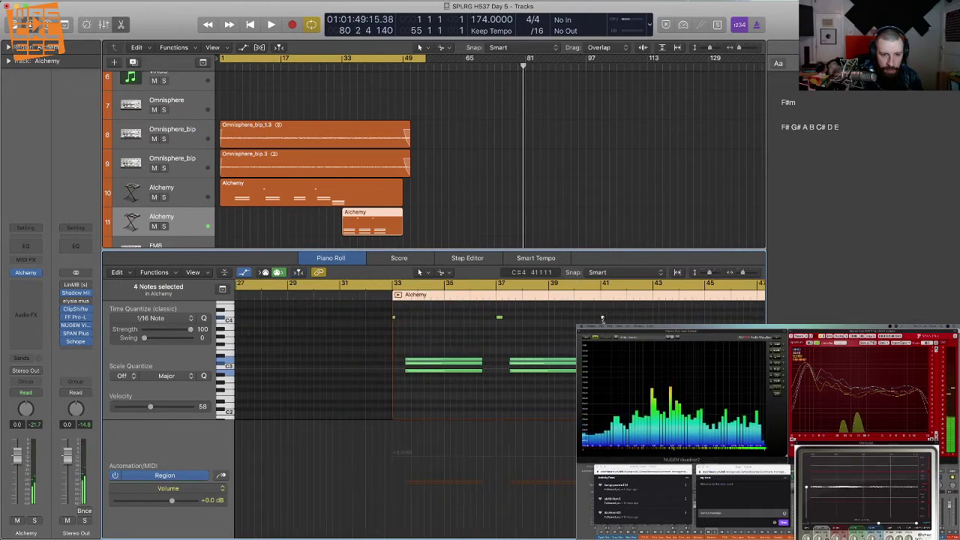
pyautogui.press('super+Up')
pyautogui.press('p')
# - Copy the short C#4 accent note to bar 45 and play the song from bar 1
pyautogui.click(378, 241)
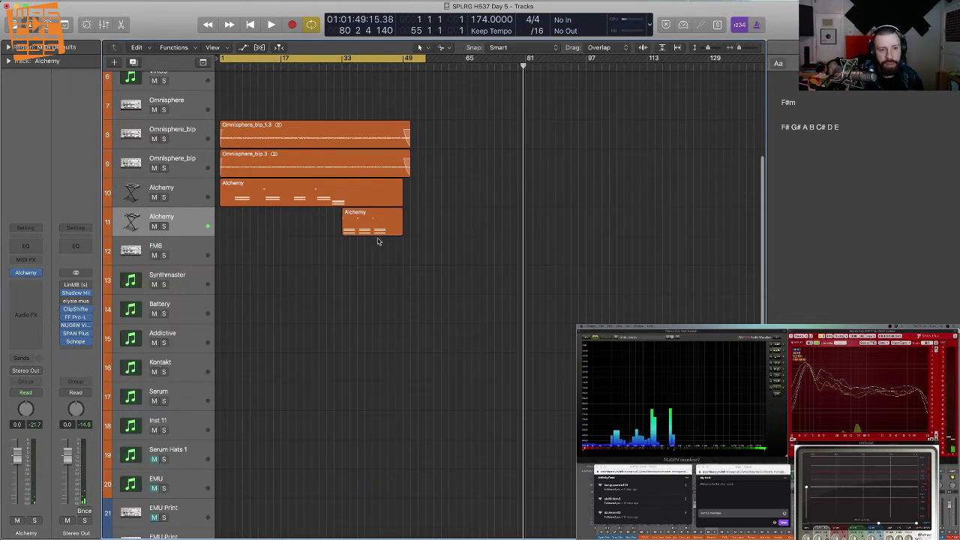
pyautogui.doubleClick(378, 238)
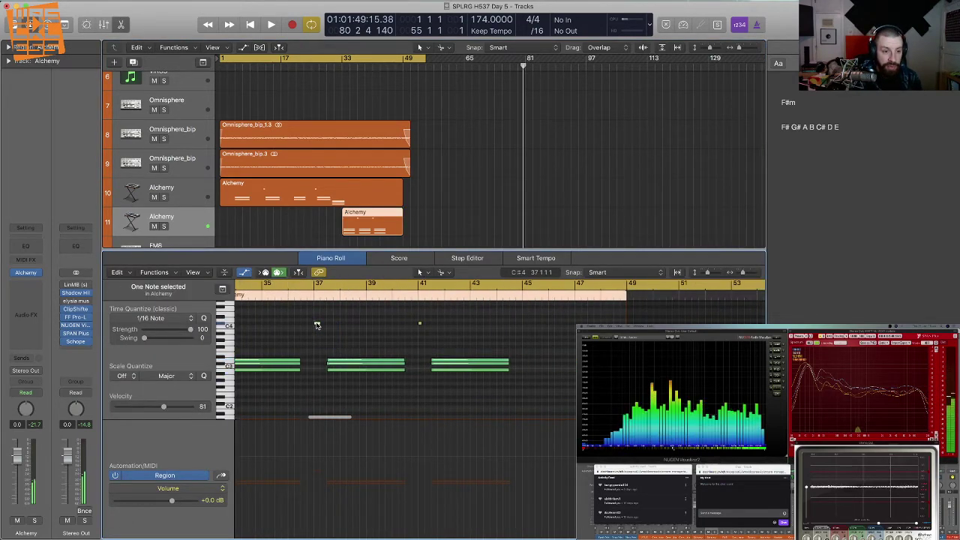
pyautogui.moveTo(317, 324); pyautogui.dragTo(526, 328)
pyautogui.click(534, 337)
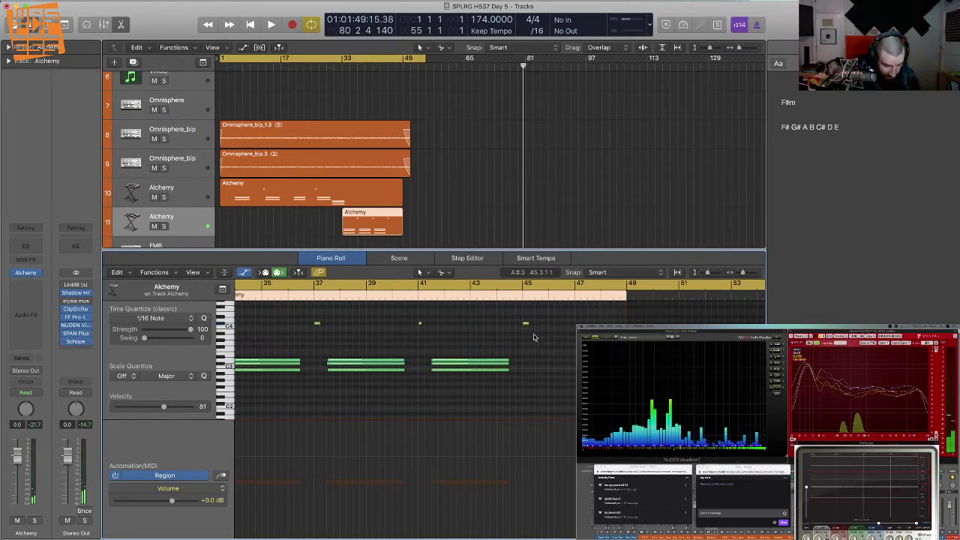
pyautogui.press('Return')
pyautogui.press('e')
pyautogui.press('space')
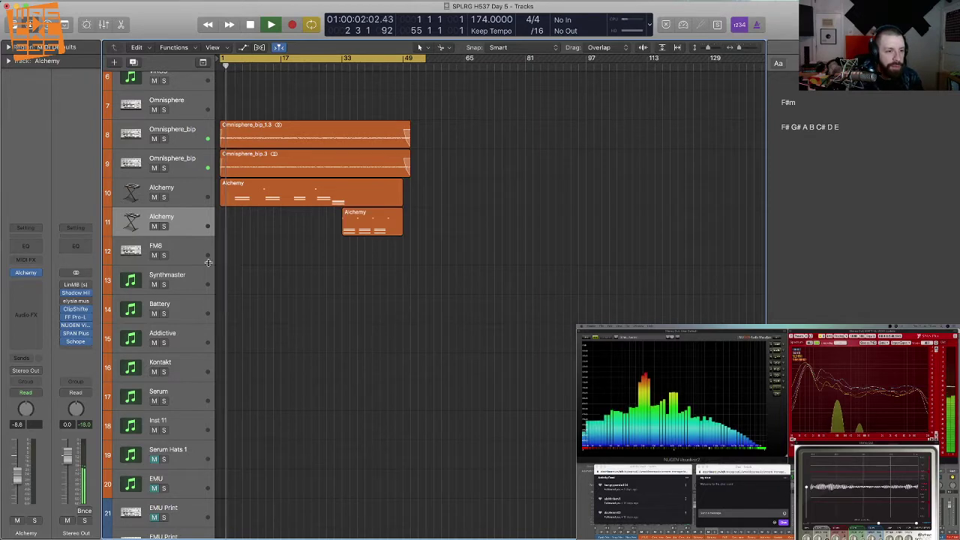
# - Select the FM8 track and audition the Swirn Off, Toyish and Zivago presets in FM8's browser
pyautogui.press('Down')
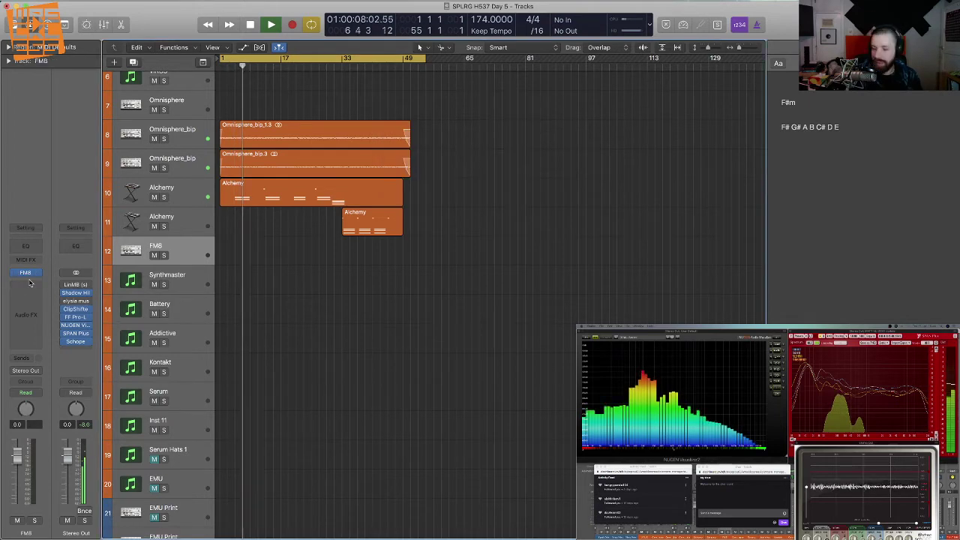
pyautogui.click(35, 275)
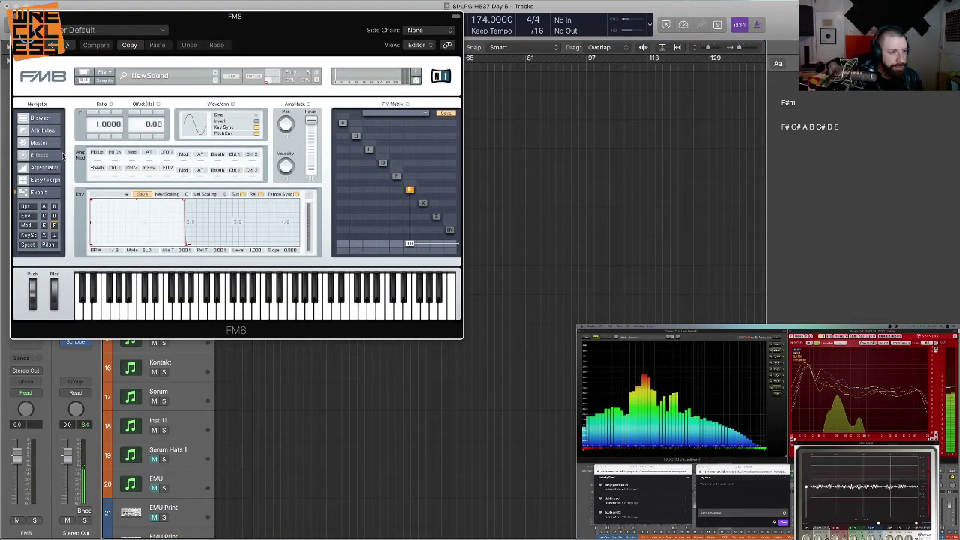
pyautogui.click(42, 119)
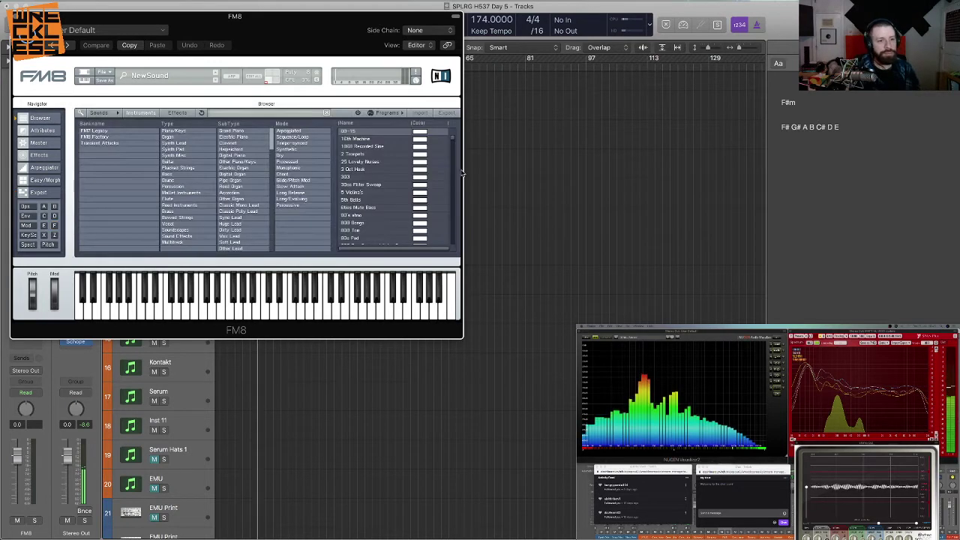
pyautogui.scroll(-10, 410, 193)
pyautogui.click(405, 193)
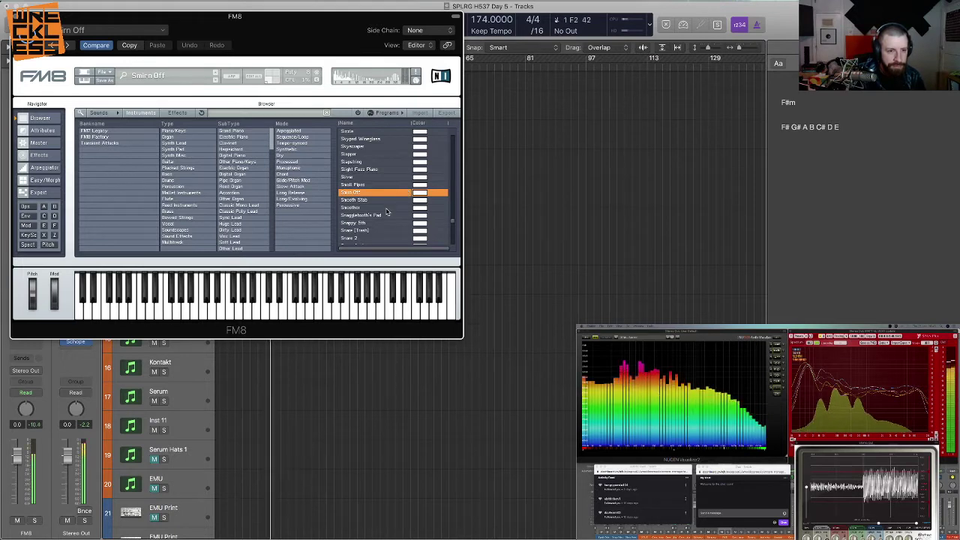
pyautogui.scroll(-5, 398, 201)
pyautogui.click(388, 209)
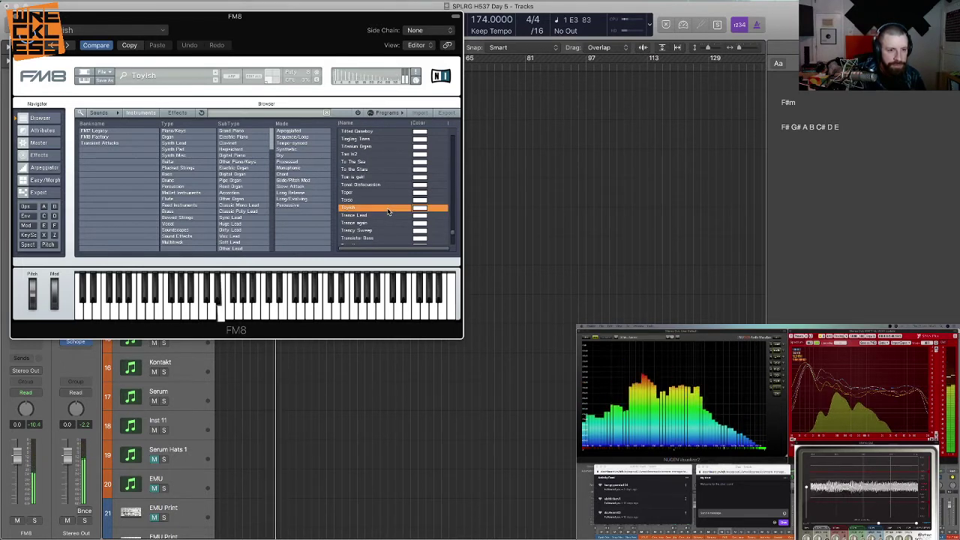
pyautogui.scroll(-5, 387, 210)
pyautogui.click(381, 211)
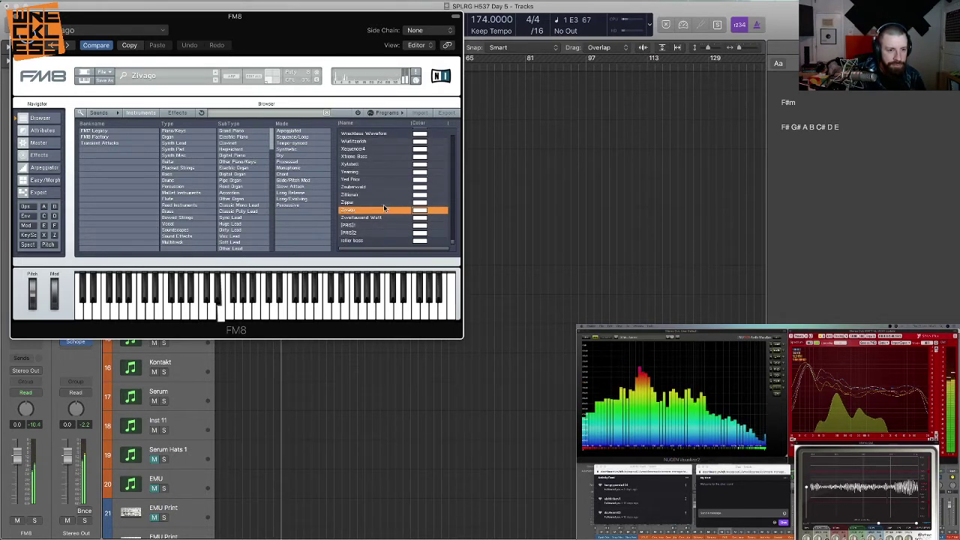
# - Load the [PRIS]1 preset after comparing it with [PRIS]2, then close FM8's window
pyautogui.scroll(1, 387, 194)
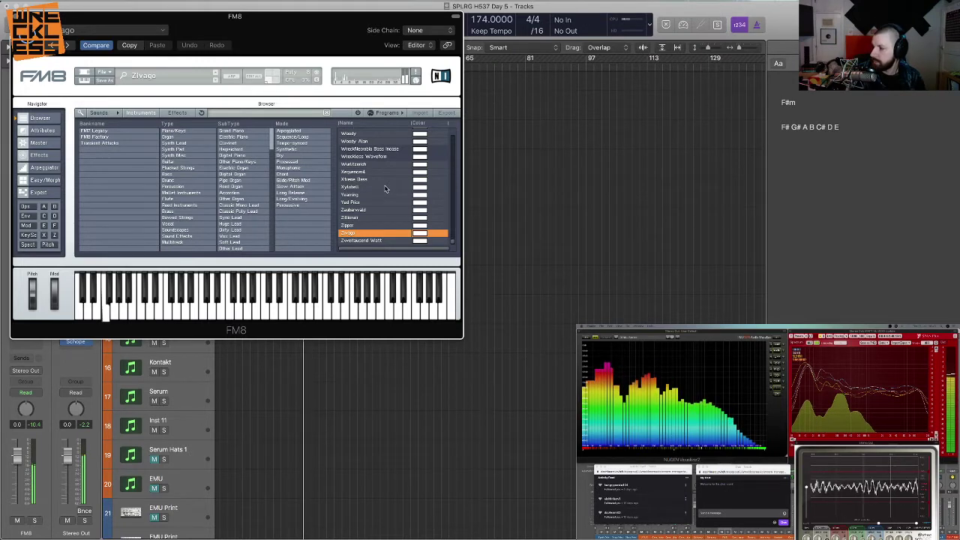
pyautogui.scroll(-1, 382, 208)
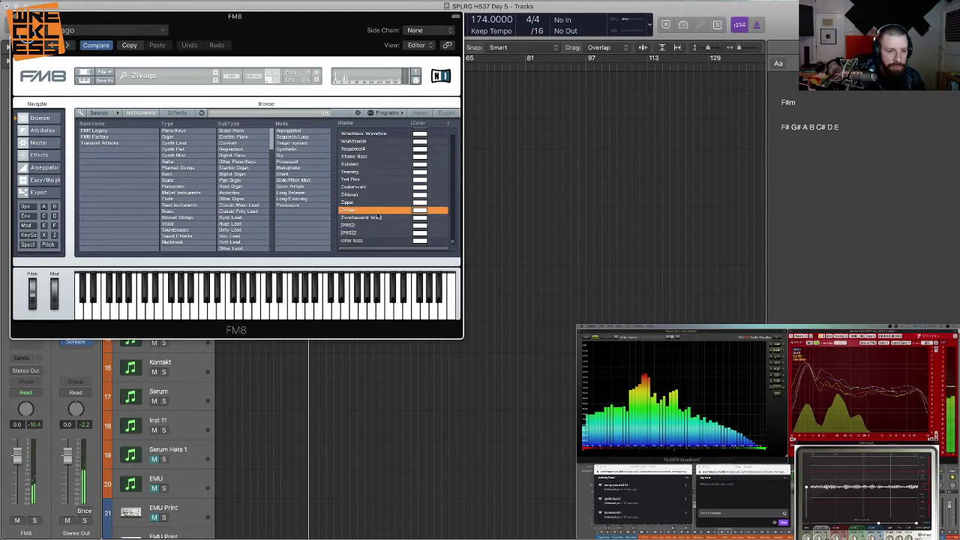
pyautogui.click(372, 226)
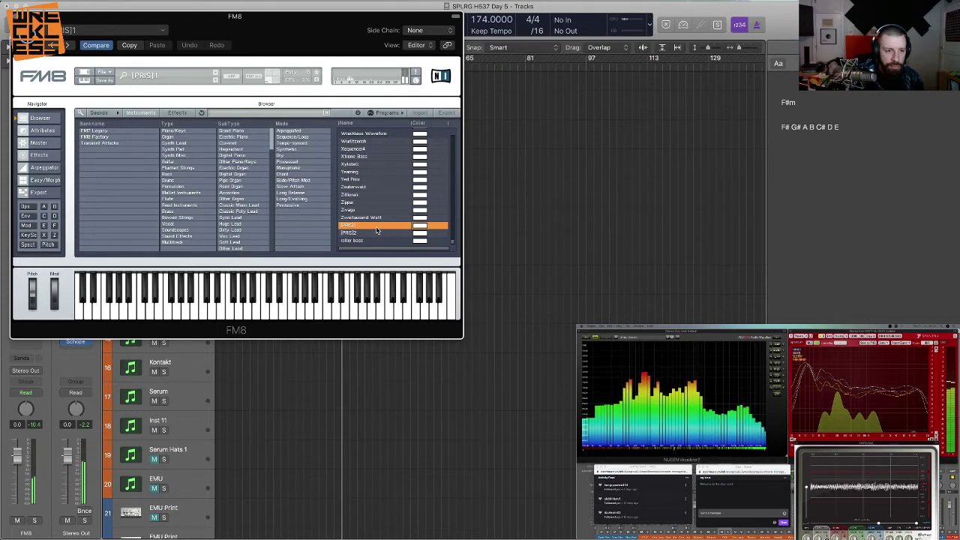
pyautogui.click(369, 234)
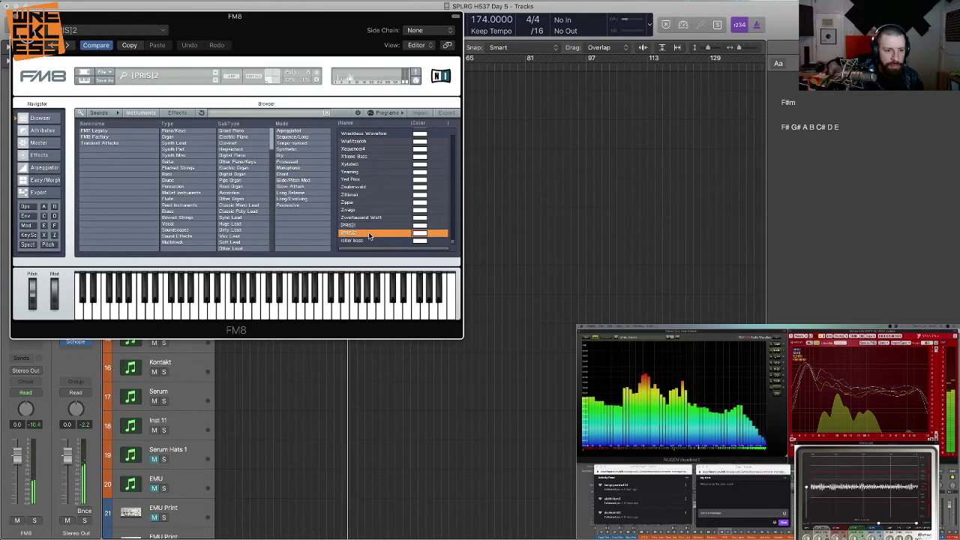
pyautogui.click(372, 227)
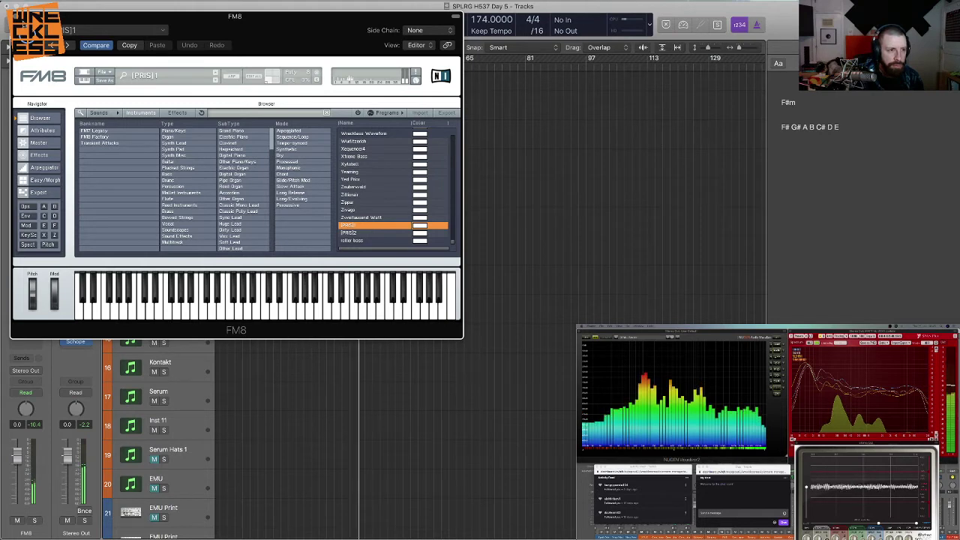
pyautogui.click(16, 17)
pyautogui.click(27, 285)
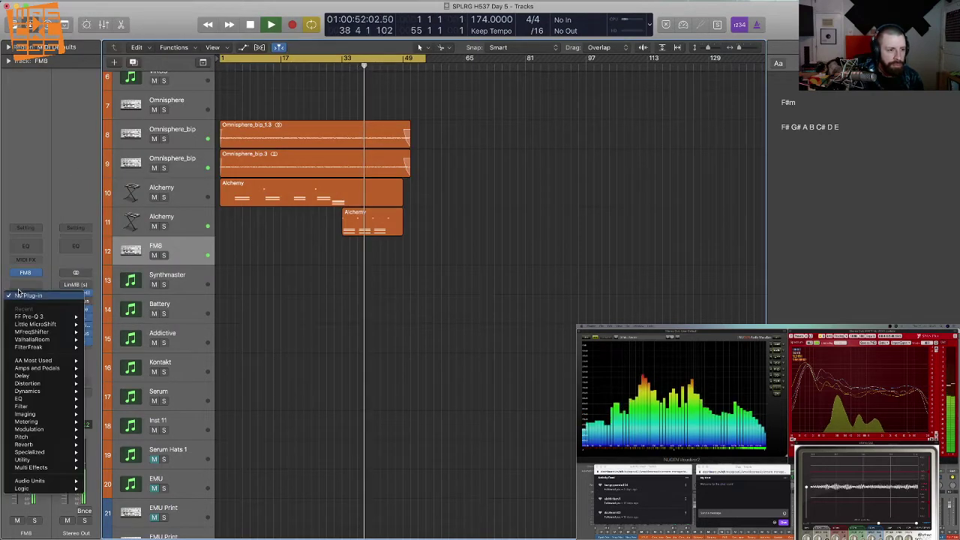
# - Insert FF Pro-Q 3 on FM8 with a high cut near 2126 Hz and a −18.78 dB low shelf near 28 Hz
pyautogui.moveTo(56, 320)
pyautogui.click(107, 317)
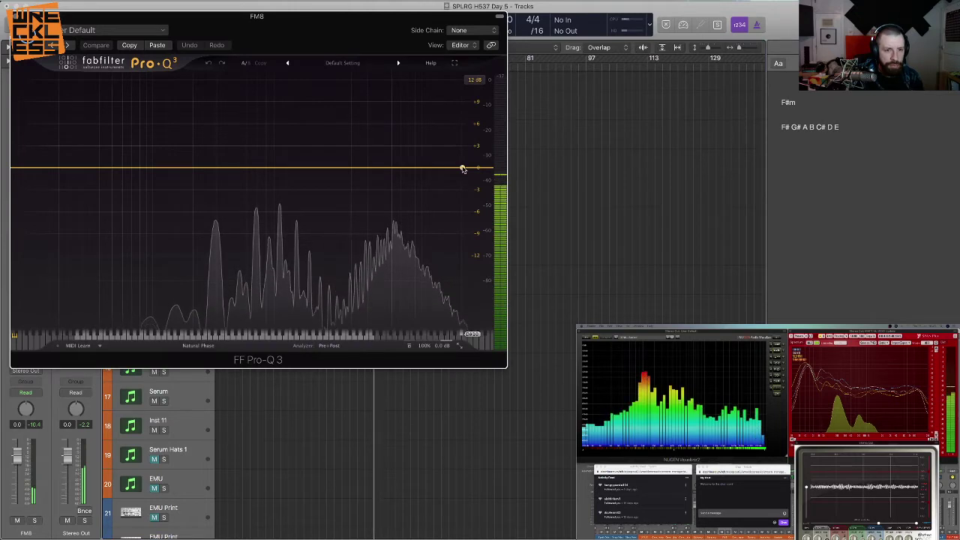
pyautogui.click(463, 168)
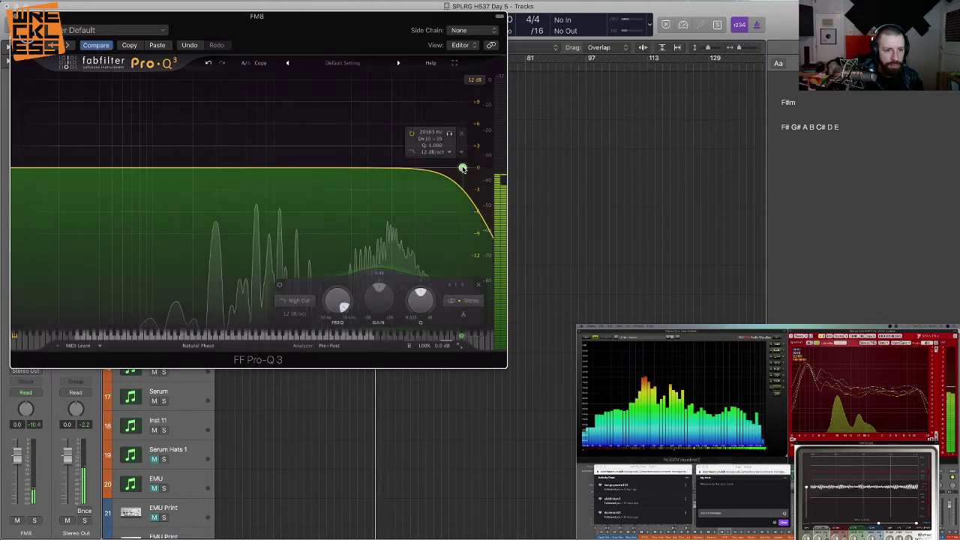
pyautogui.moveTo(463, 168); pyautogui.dragTo(331, 171)
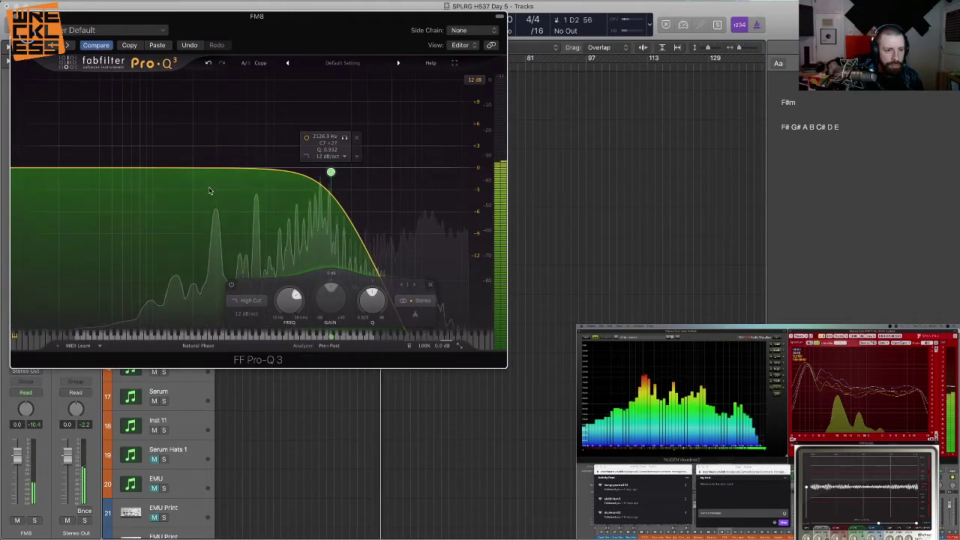
pyautogui.moveTo(21, 168); pyautogui.dragTo(87, 285)
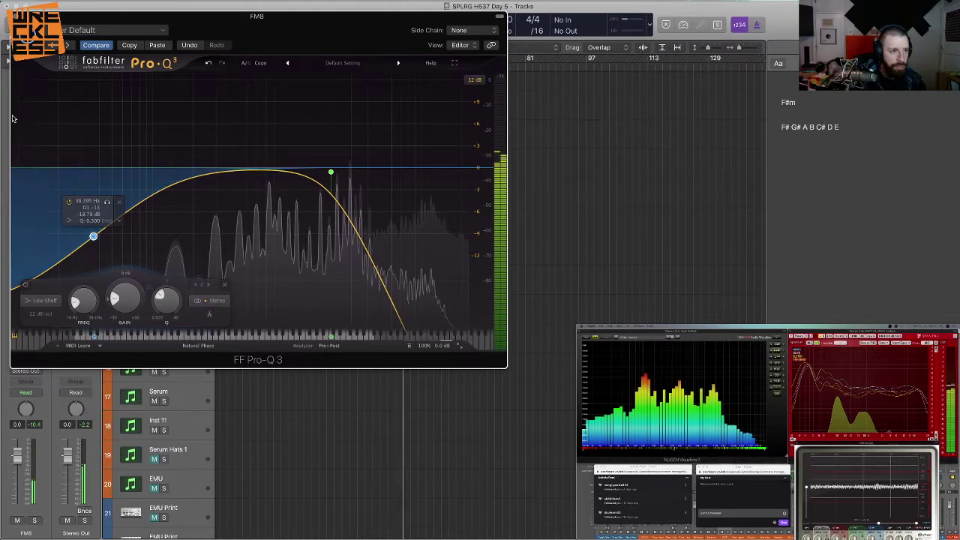
pyautogui.click(18, 15)
# - Leave the next insert slot empty, stop playback and return the playhead to bar 1
pyautogui.click(30, 304)
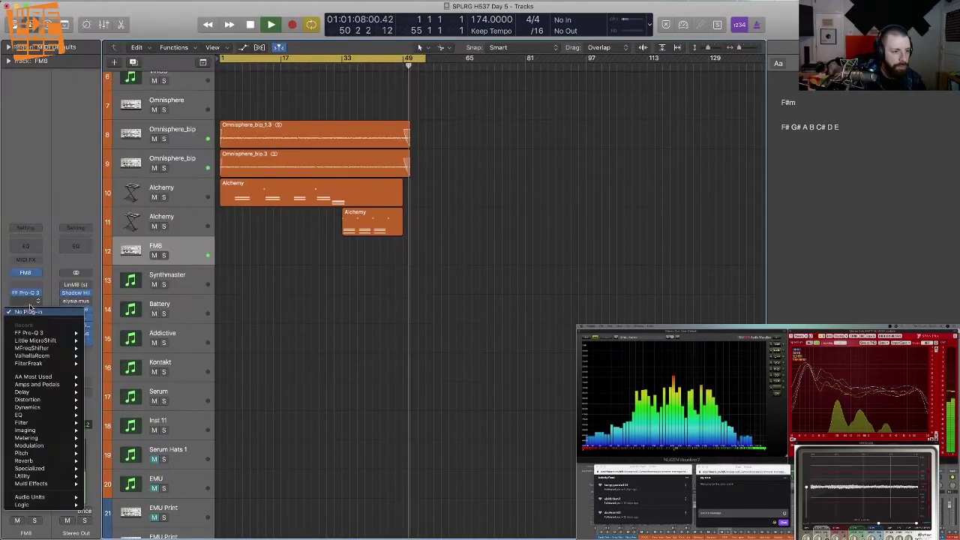
pyautogui.moveTo(45, 376)
pyautogui.moveTo(162, 415)
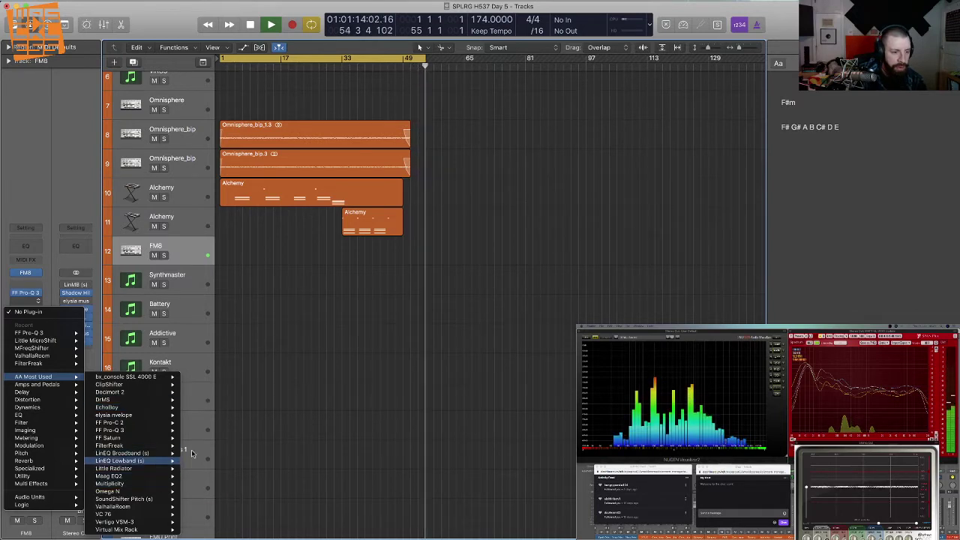
pyautogui.click(293, 338)
pyautogui.press('space')
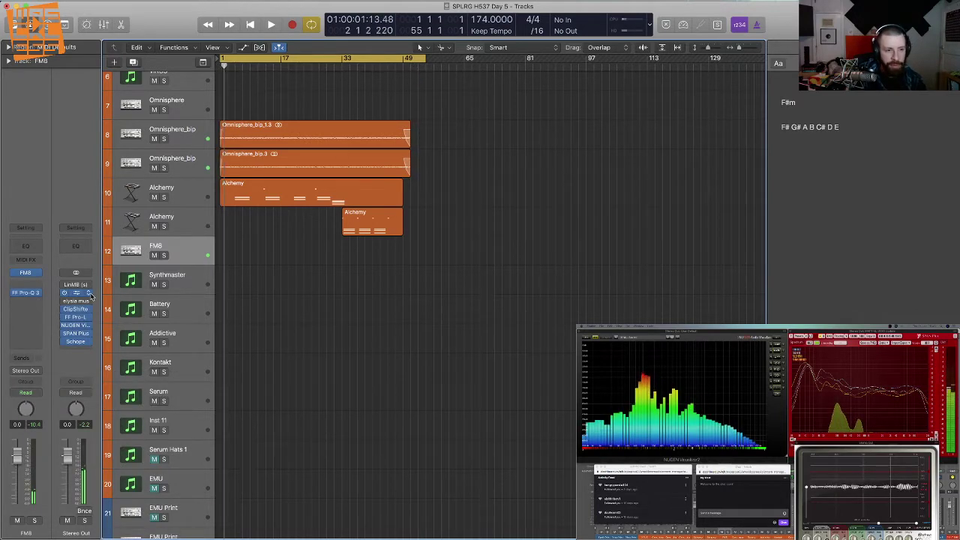
pyautogui.press('Return')
# - Insert MFreqShifter on FM8 with a frequency shift of about 1.7 Hz and tempo sync on
pyautogui.click(32, 313)
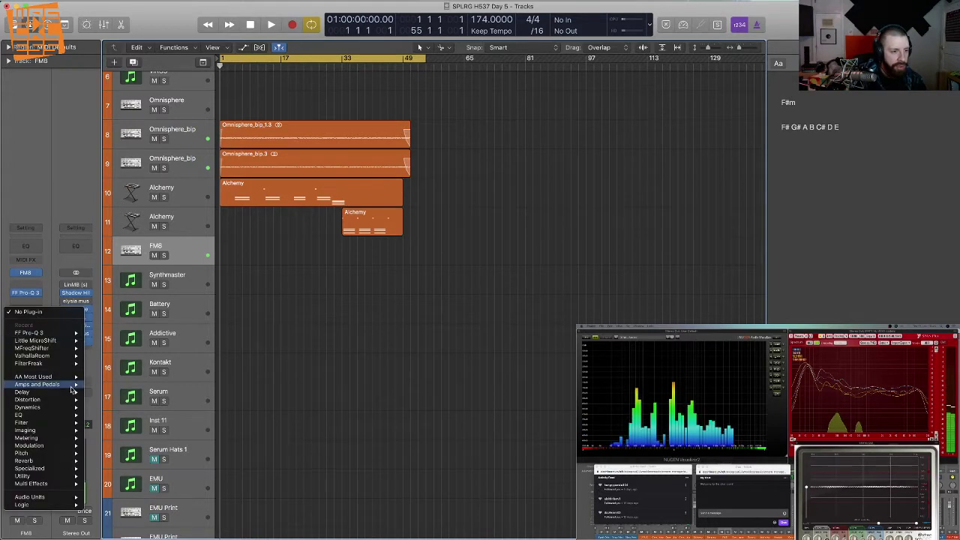
pyautogui.moveTo(58, 352)
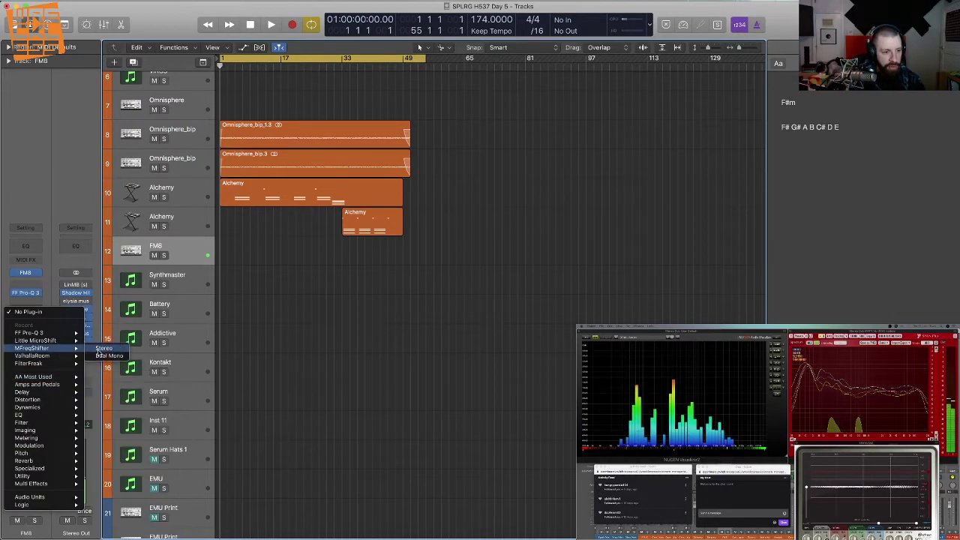
pyautogui.click(99, 352)
pyautogui.moveTo(204, 10); pyautogui.dragTo(493, 88)
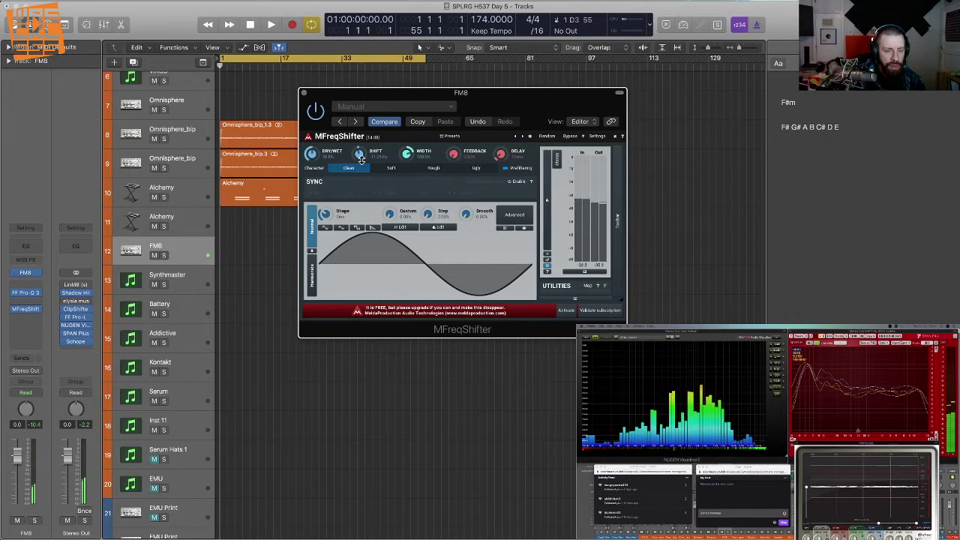
pyautogui.moveTo(363, 157); pyautogui.dragTo(361, 162)
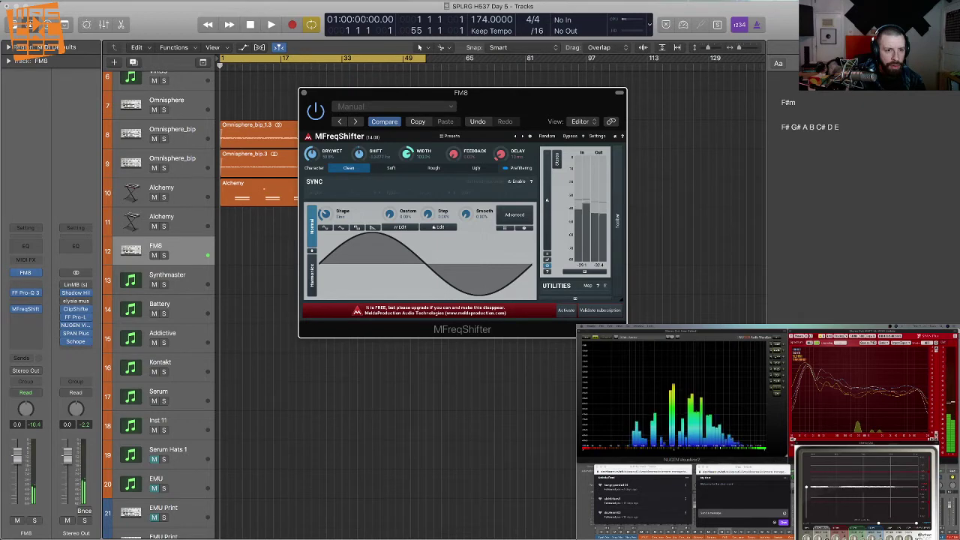
pyautogui.moveTo(362, 156); pyautogui.dragTo(369, 168)
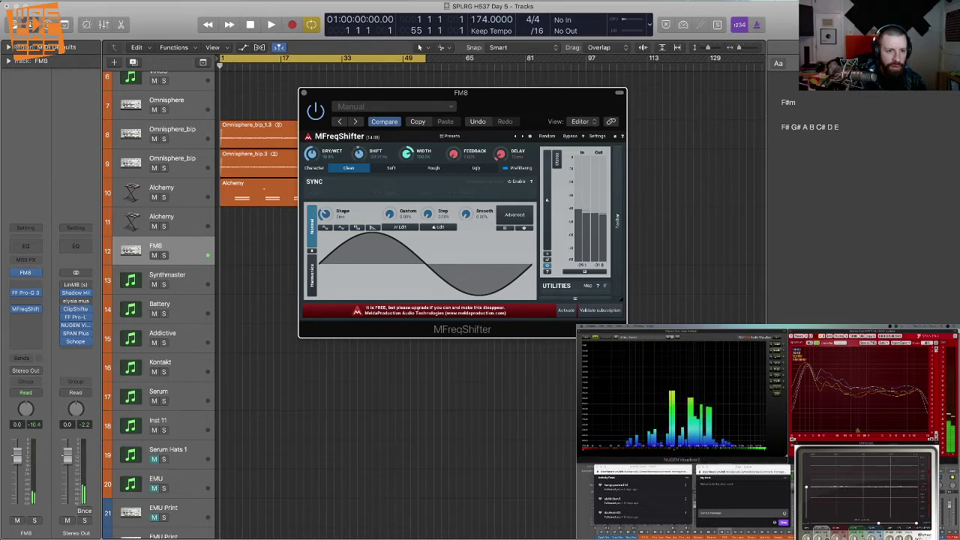
pyautogui.click(514, 183)
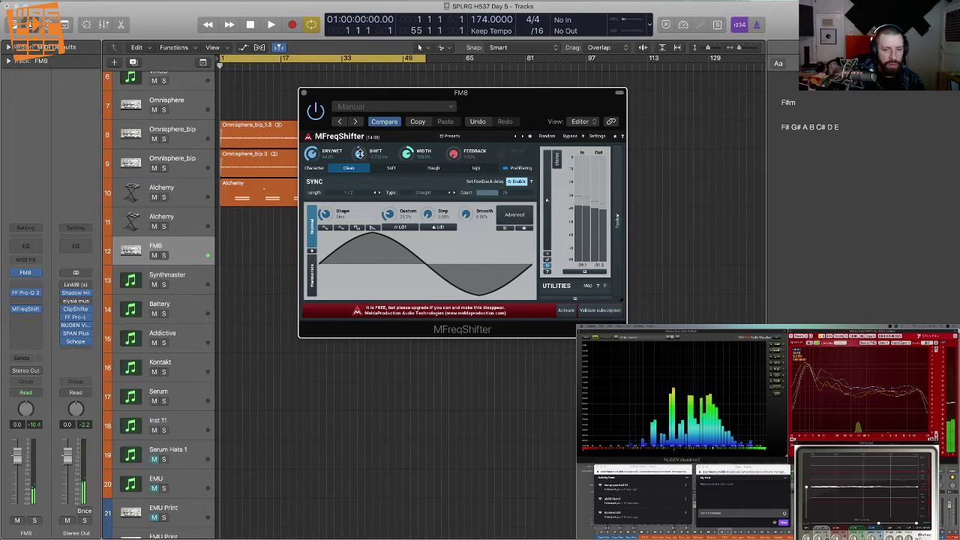
# - Play the project, close the frequency shifter window and start recording the FM8 part
pyautogui.press('space')
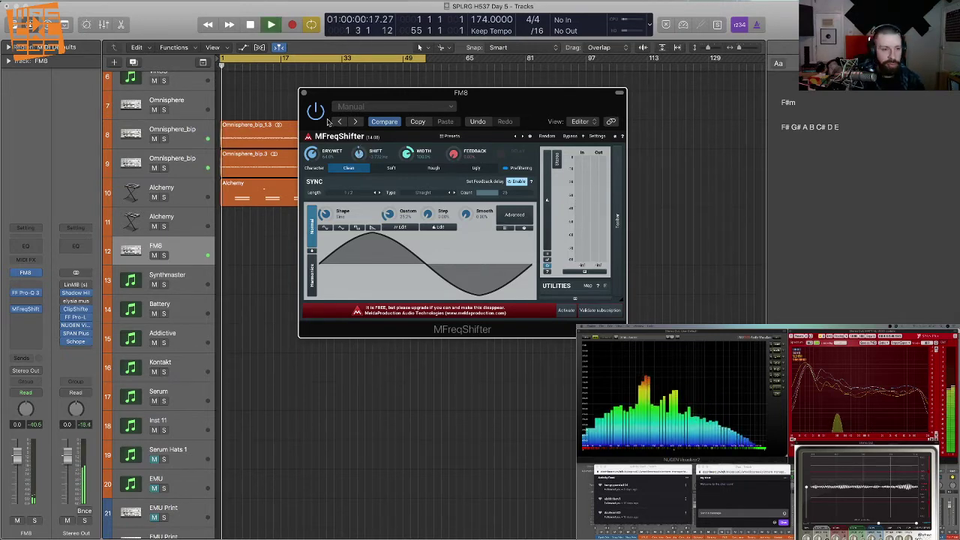
pyautogui.click(304, 93)
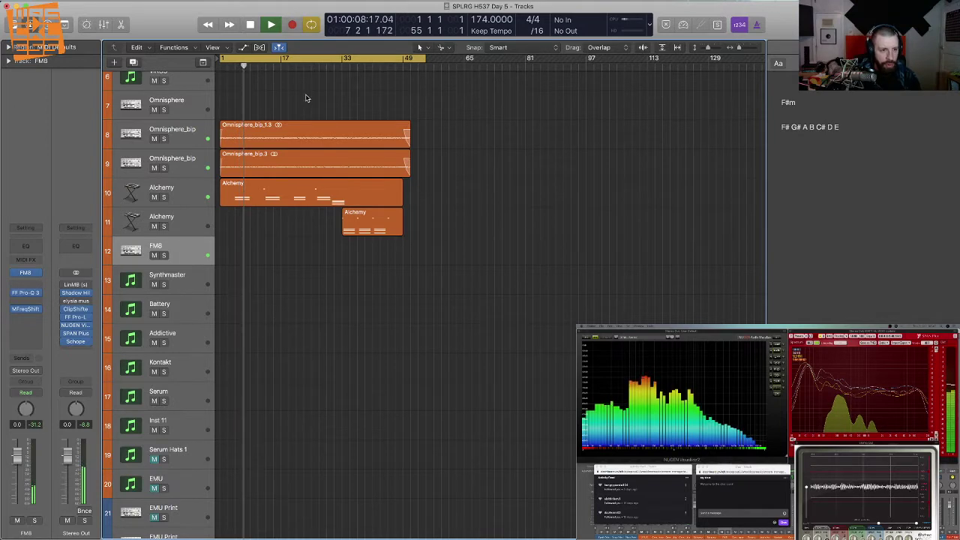
pyautogui.press('r')
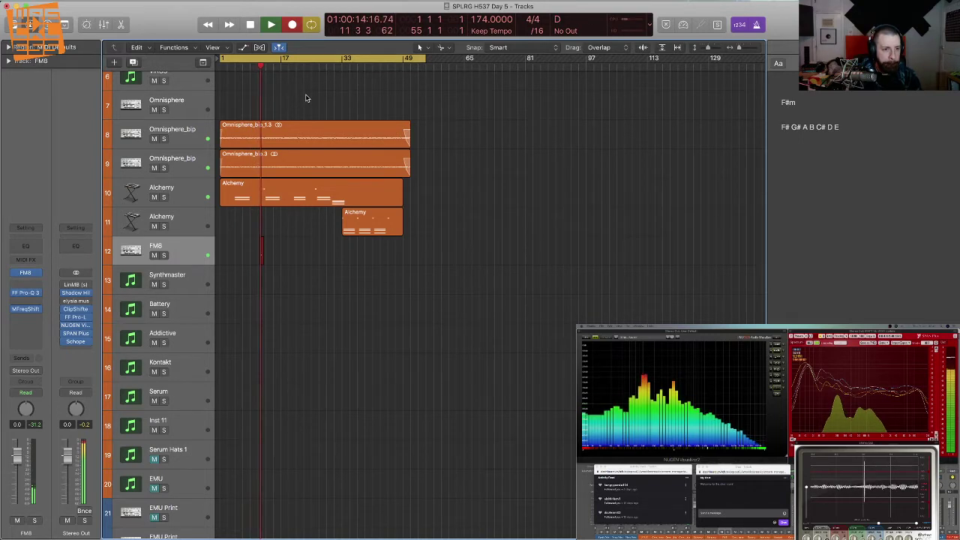
# - Stop recording and delete the short FM8 region just recorded on track 12
pyautogui.press('space')
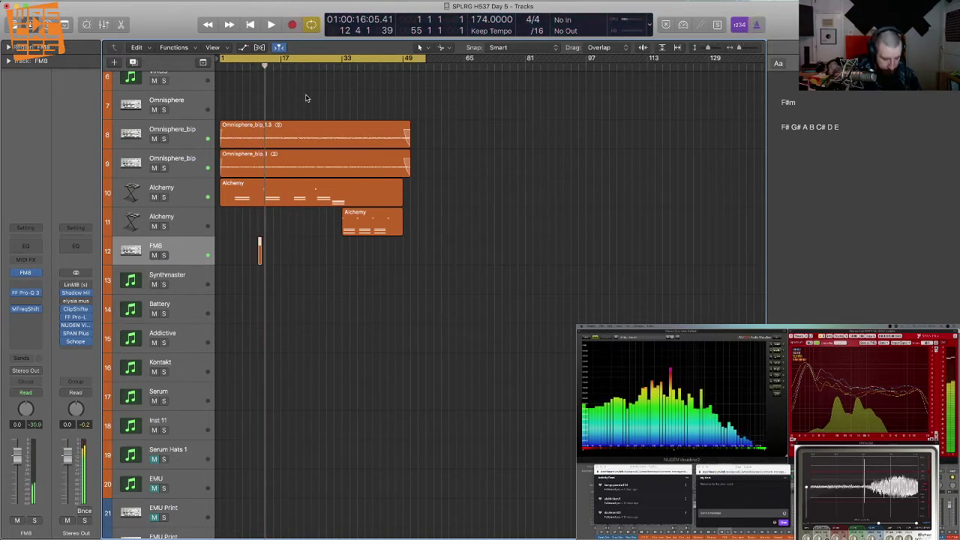
pyautogui.moveTo(300, 259); pyautogui.dragTo(241, 247)
pyautogui.press('BackSpace')
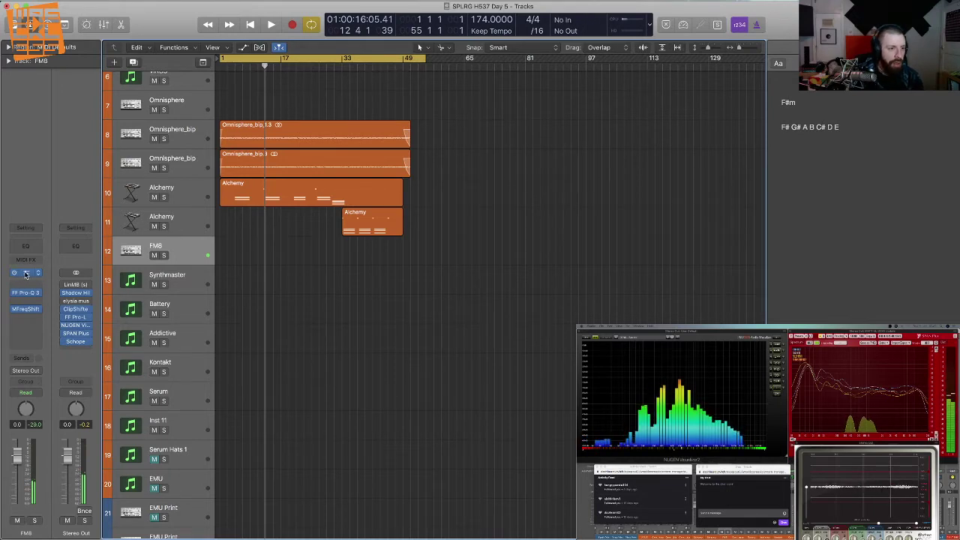
# - Adjust the R slider of FM8's amplitude envelope on the Easy/Morph page, then return to the project start
pyautogui.press('v')
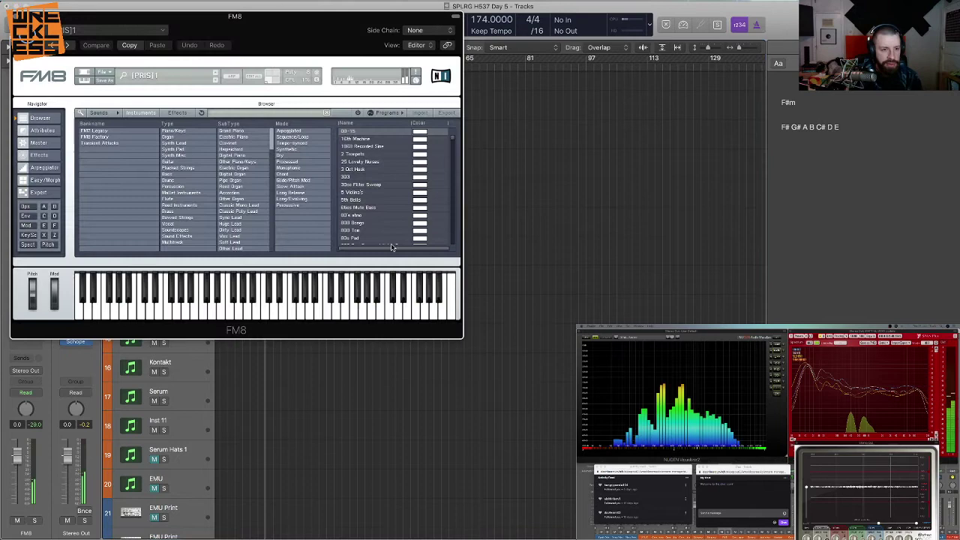
pyautogui.click(45, 180)
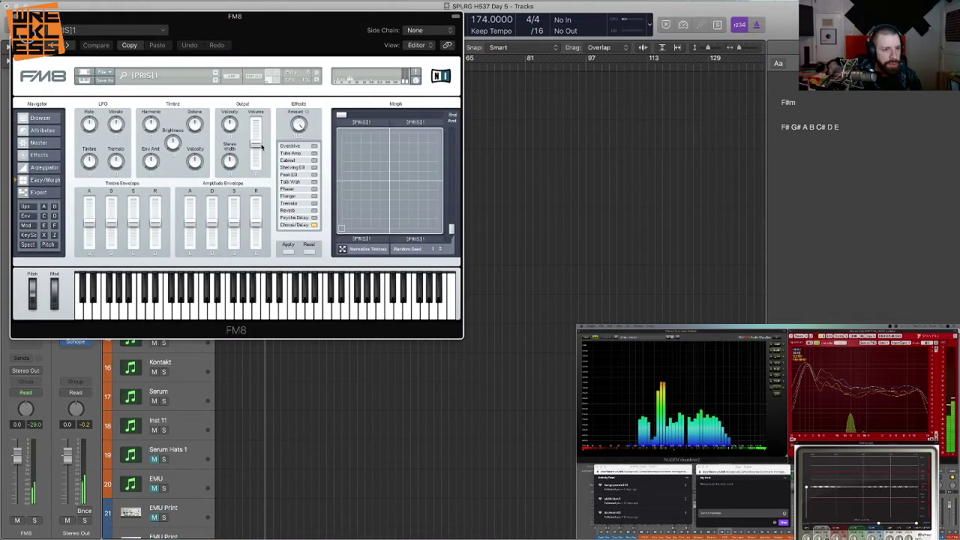
pyautogui.moveTo(255, 226); pyautogui.dragTo(256, 236)
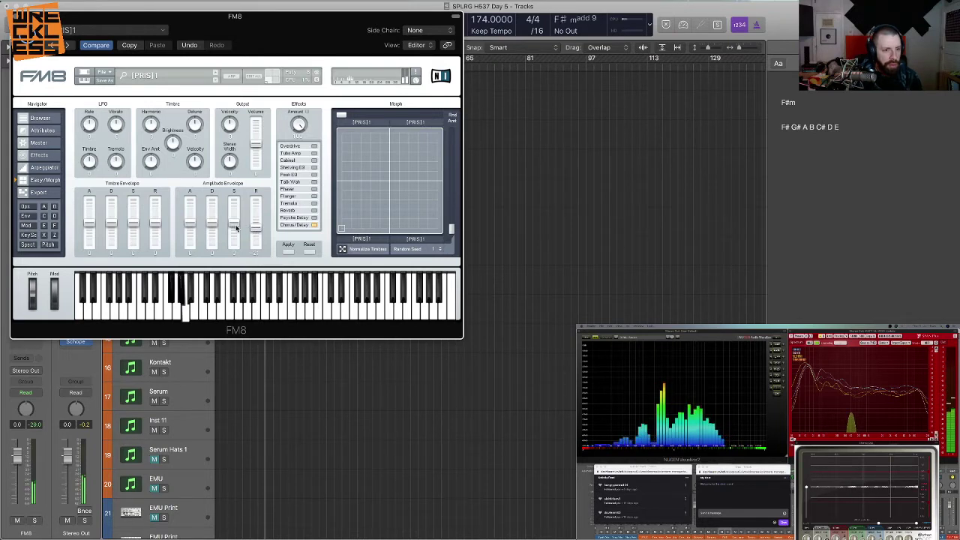
pyautogui.click(14, 17)
pyautogui.press('Return')
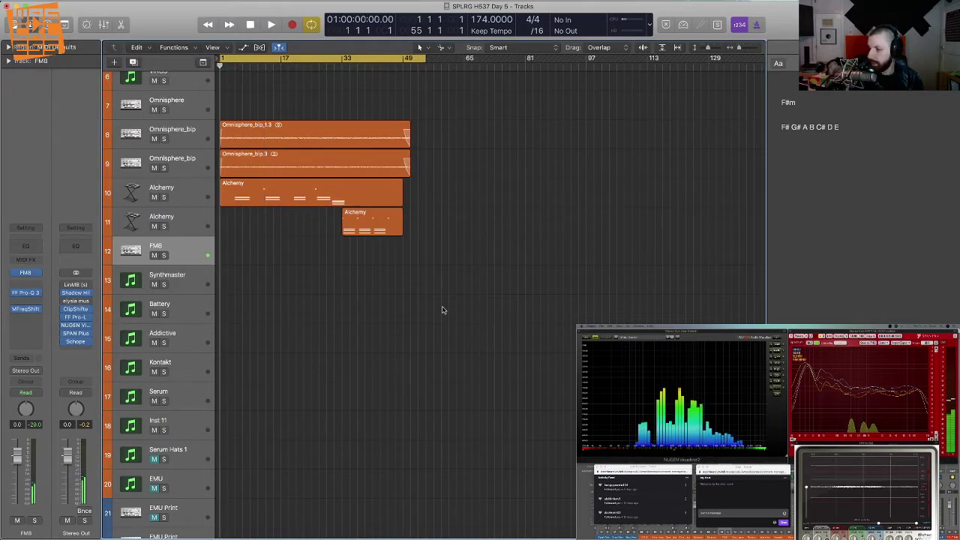
# - Start playback from the project start to record the FM8 take around bar 9
pyautogui.press('space')
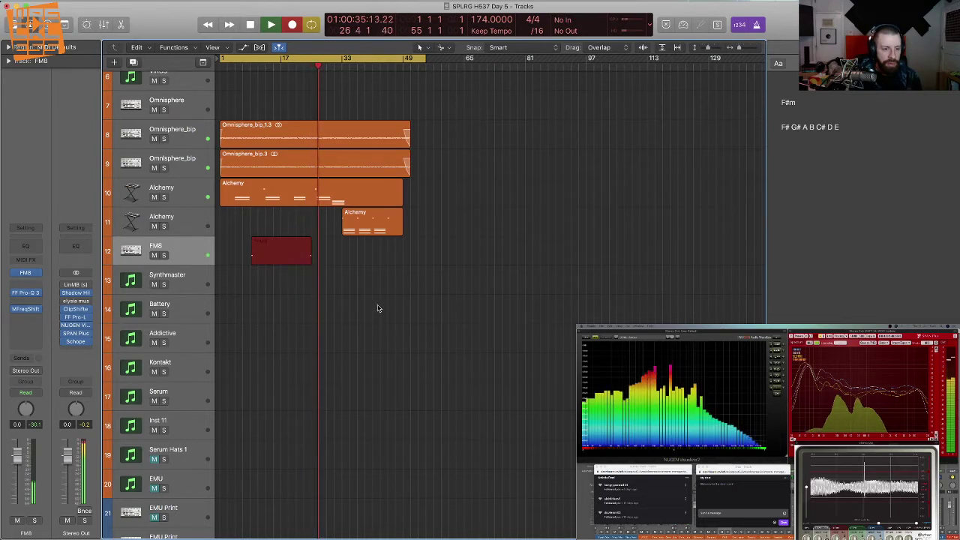
# - Stop recording and lower the new FM8 notes' velocity from 44 to 26
pyautogui.press('space')
pyautogui.doubleClick(292, 253)
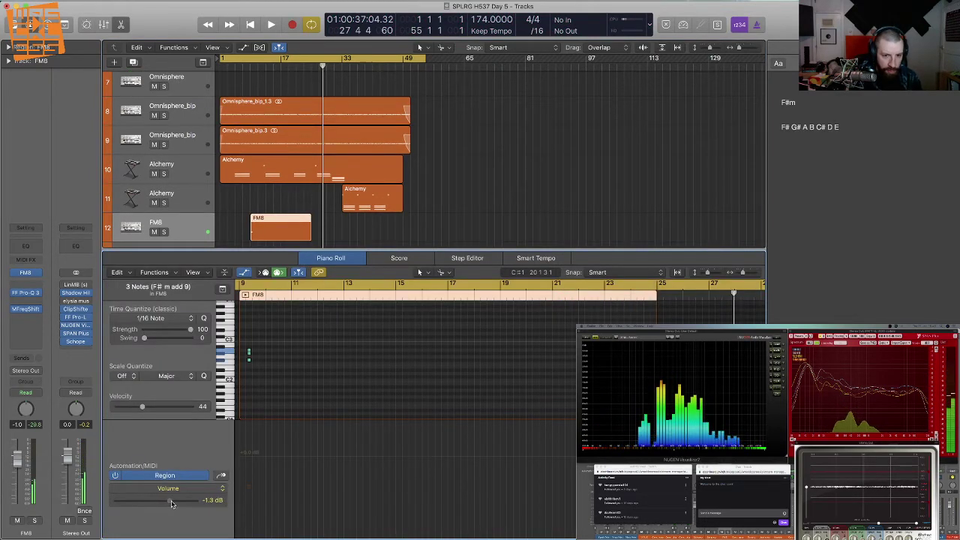
pyautogui.moveTo(137, 414); pyautogui.dragTo(127, 414)
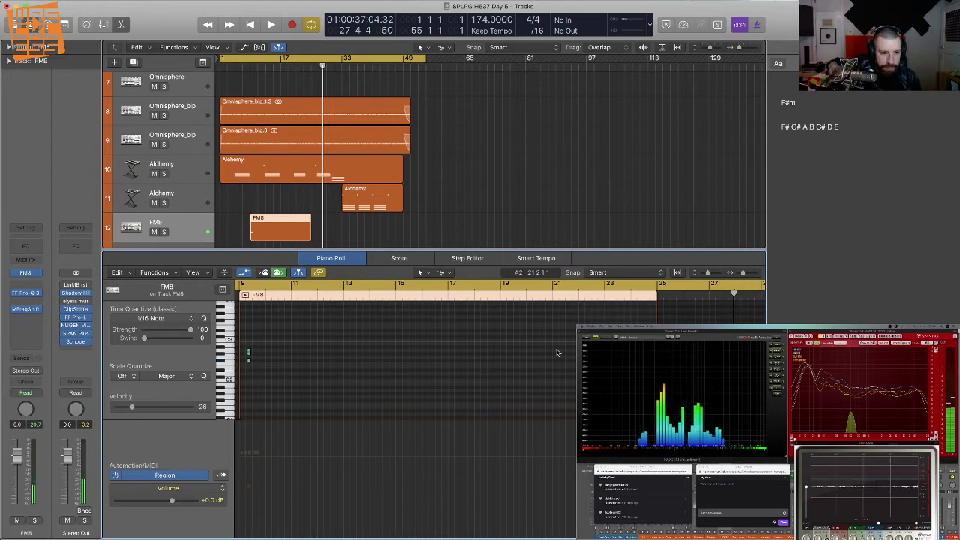
pyautogui.press('p')
pyautogui.click(378, 264)
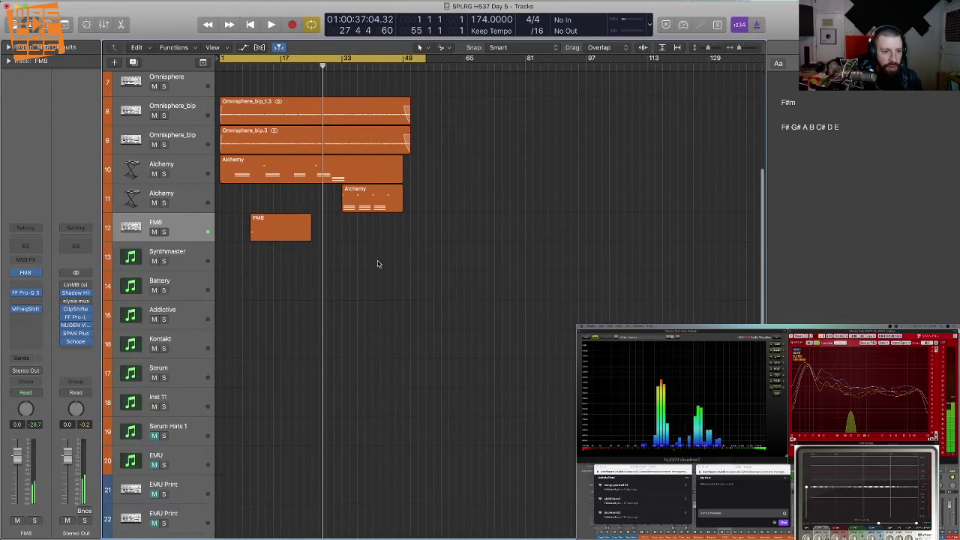
# - Transpose the three FM8 notes down an octave and play the project from the start
pyautogui.click(304, 236)
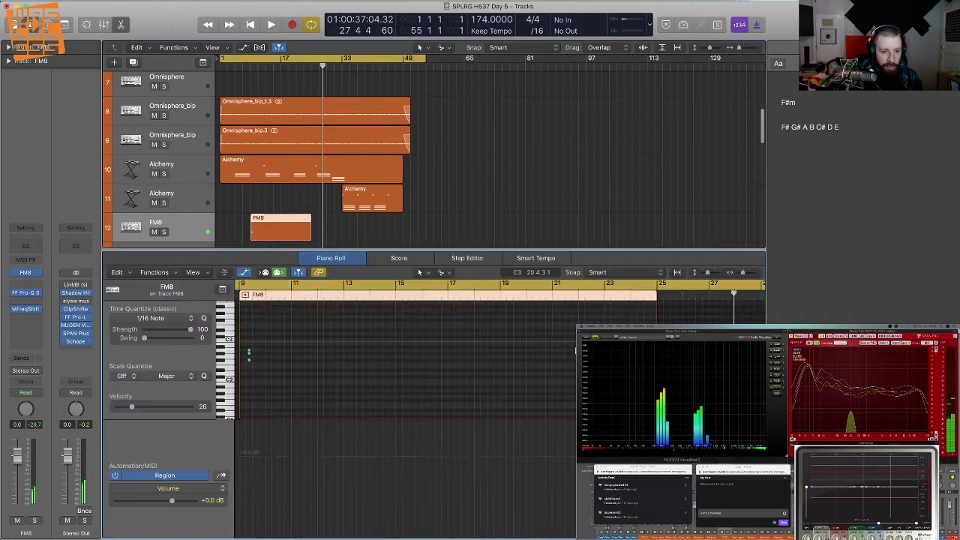
pyautogui.press('p')
pyautogui.hscroll(1, 405, 360)
pyautogui.hotkey('alt', 'shift', 'Down')
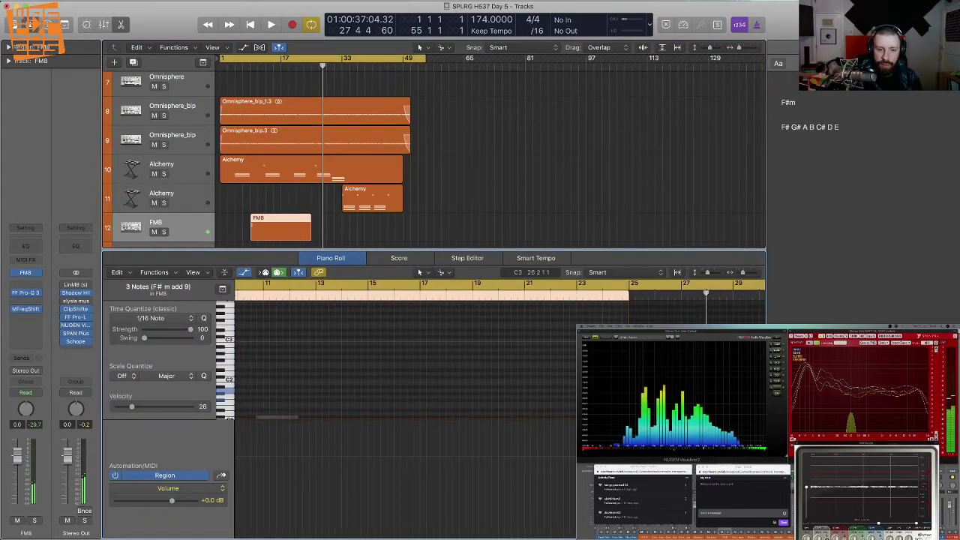
pyautogui.scroll(-2, 405, 360)
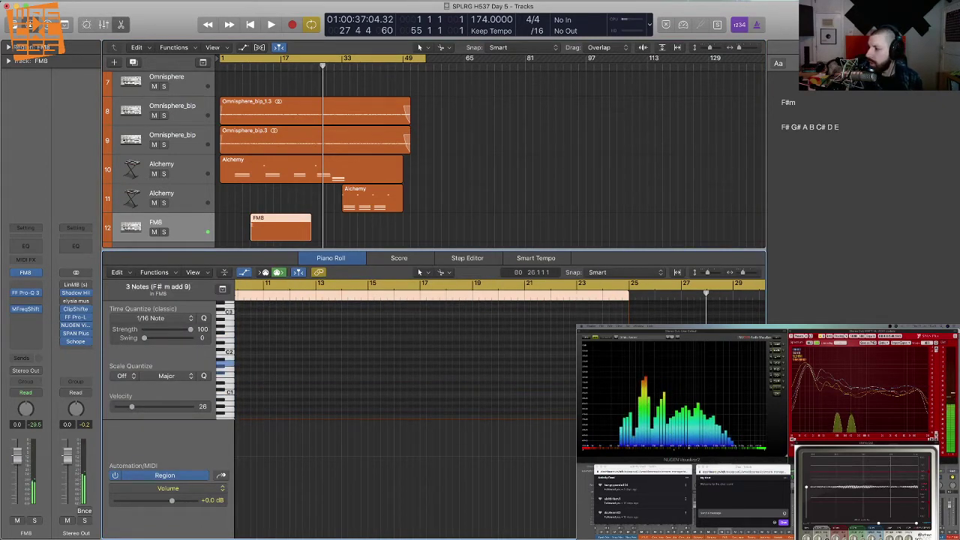
pyautogui.press('p')
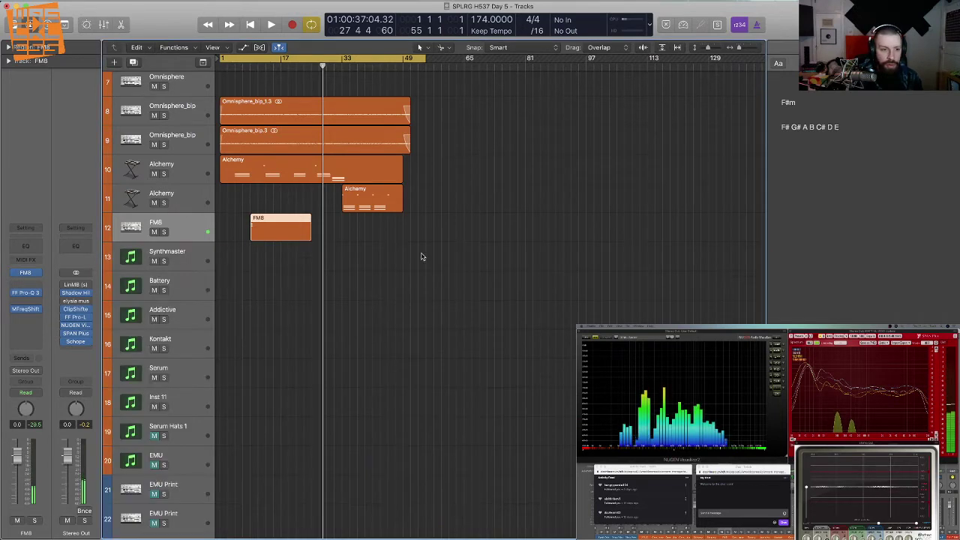
pyautogui.click(420, 259)
pyautogui.press('Return')
pyautogui.press('space')
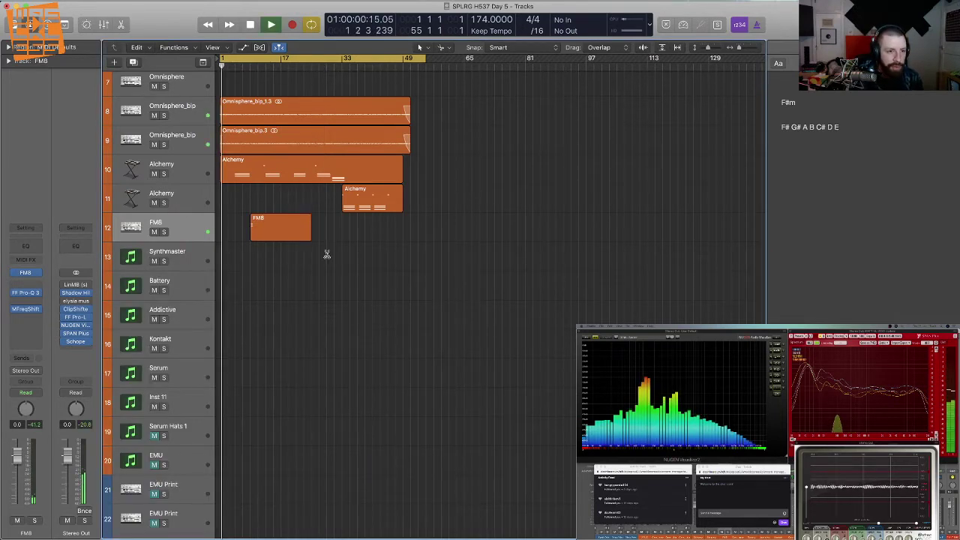
pyautogui.press('super+Up')
# - Bounce the FM8 region in place to a new FM8_bip audio track
pyautogui.press('space')
pyautogui.moveTo(344, 250); pyautogui.dragTo(247, 211)
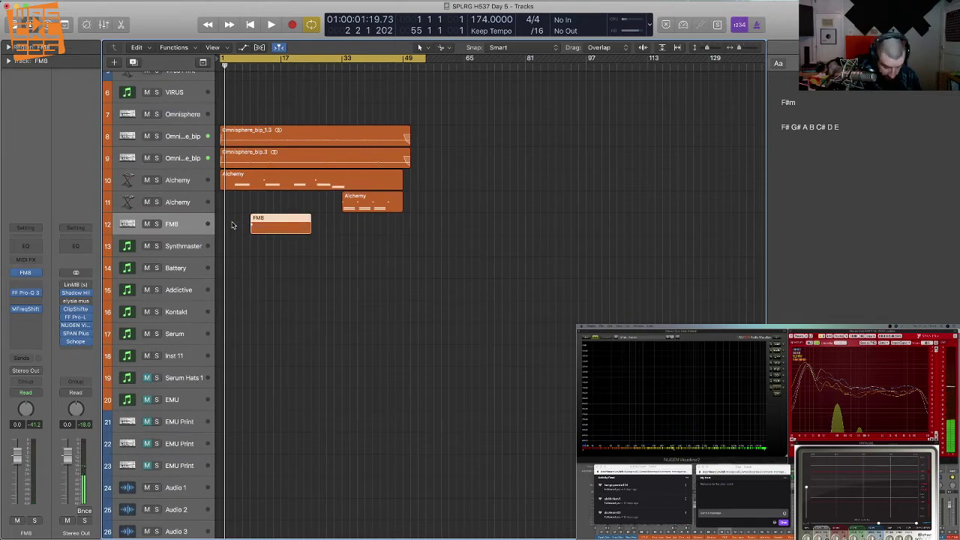
pyautogui.hotkey('ctrl', 'b')
pyautogui.press('Return')
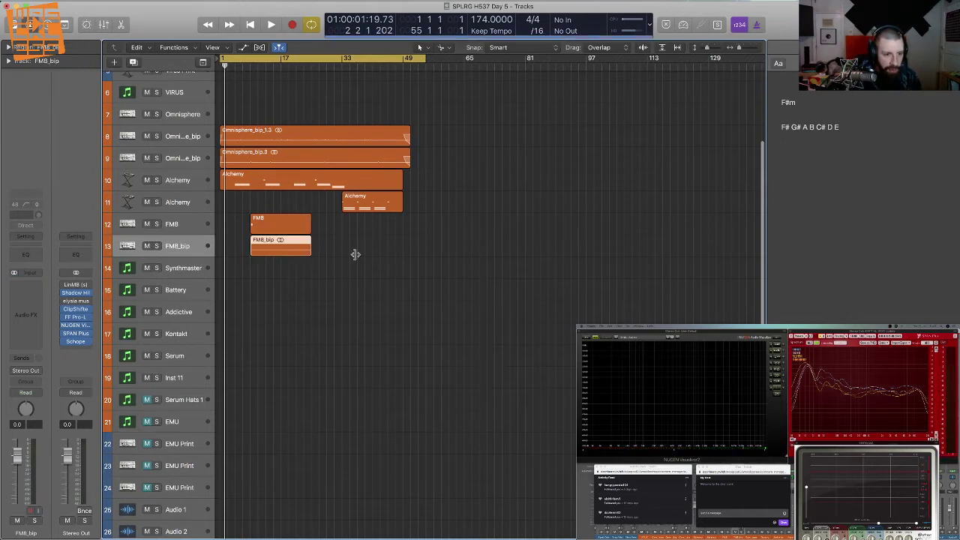
# - Extend the FM8_bip region to bar 48 and delete the original FM8 MIDI region
pyautogui.moveTo(311, 254); pyautogui.dragTo(430, 254)
pyautogui.click(268, 224)
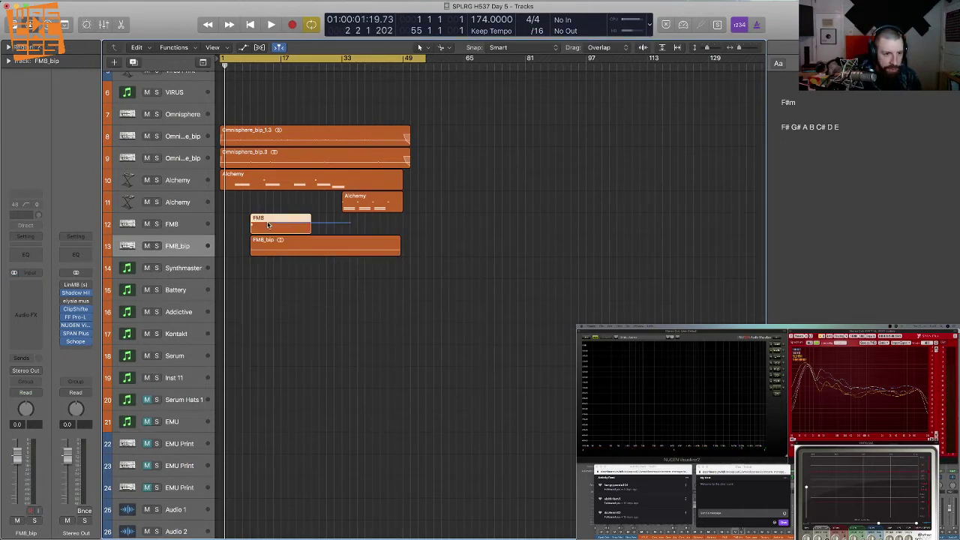
pyautogui.press('Delete')
pyautogui.press('Return')
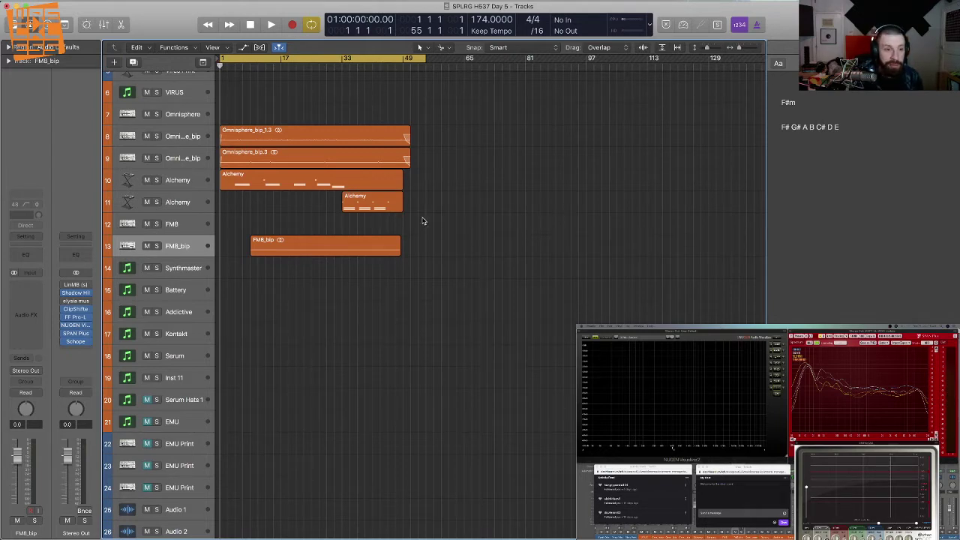
pyautogui.press('super+Up')
pyautogui.press('super+Up')
pyautogui.press('super+Up')
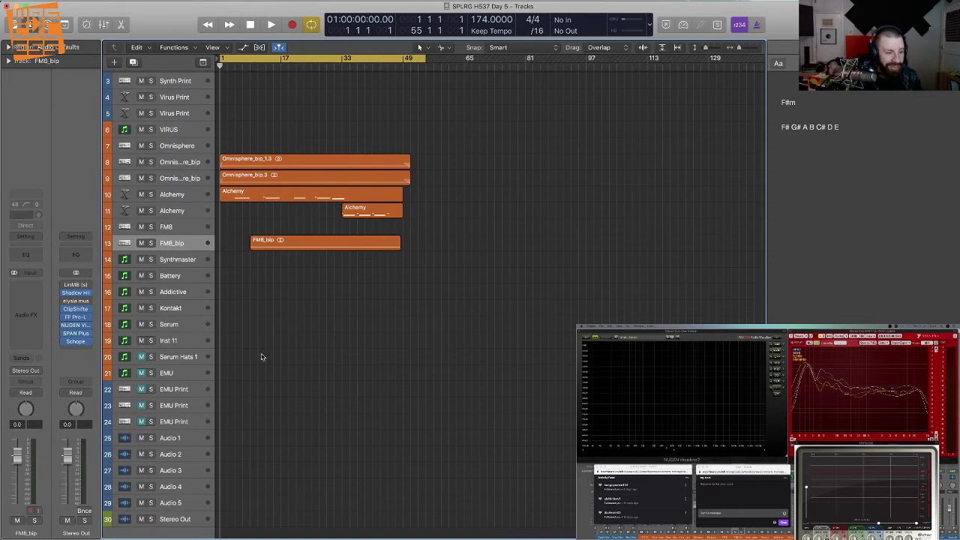
# - With Audio 1 selected, browse the file browser to Drums > Breaks to reach the Think Break files
pyautogui.click(190, 440)
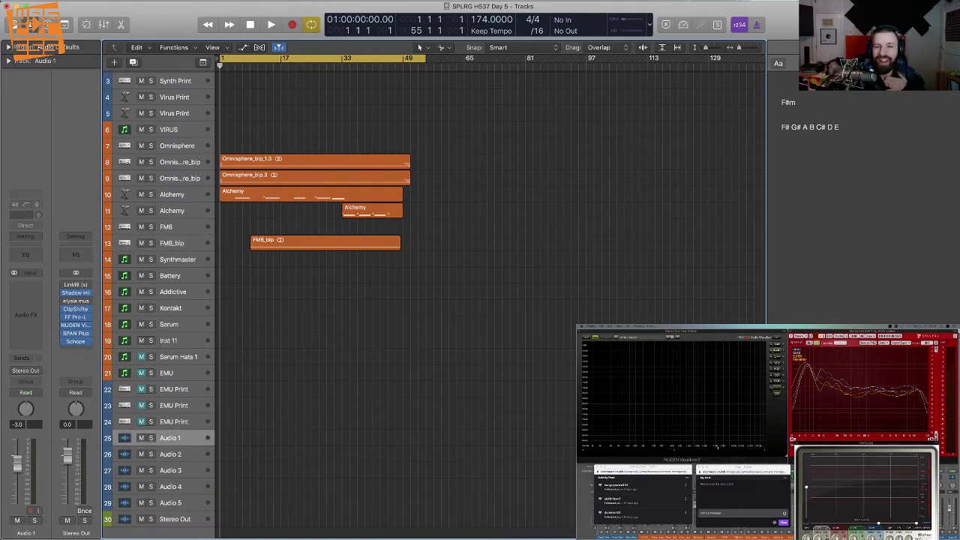
pyautogui.press('f')
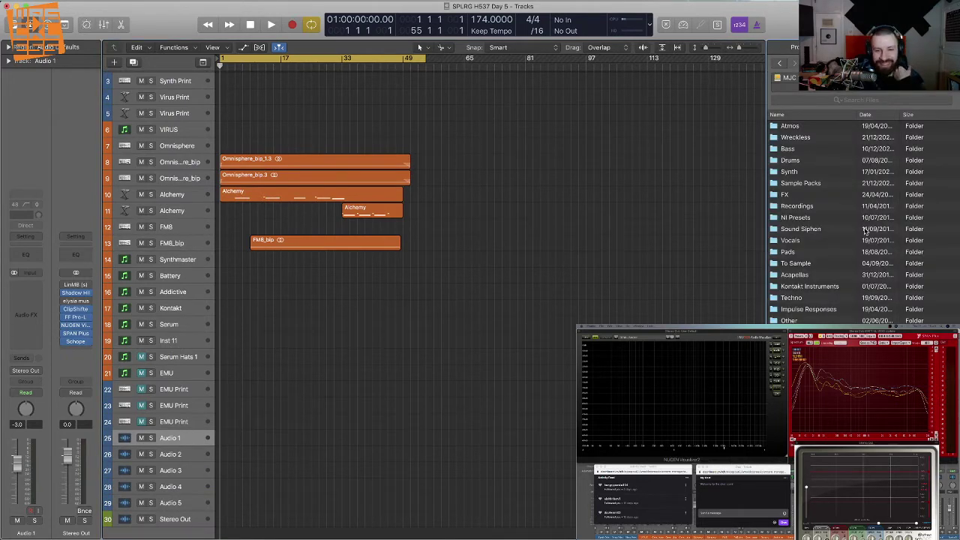
pyautogui.doubleClick(802, 165)
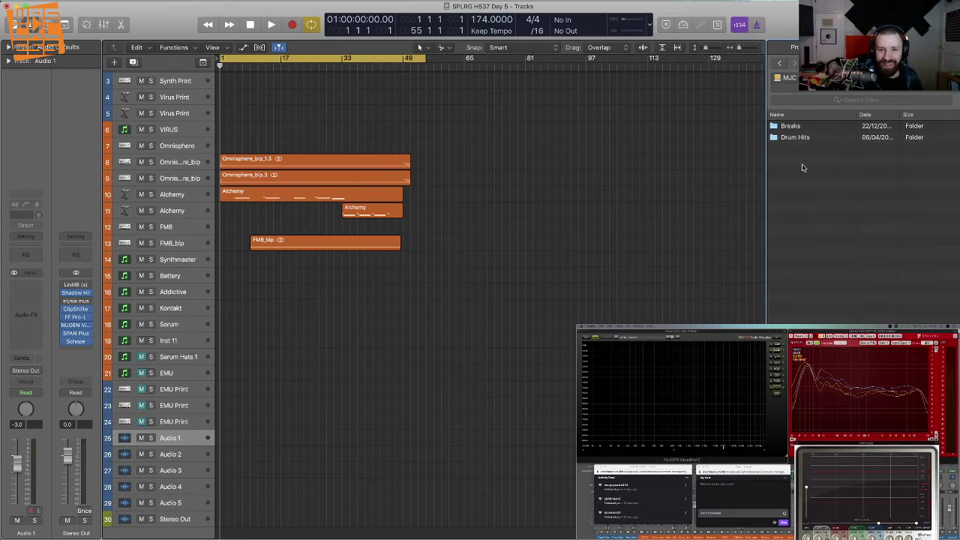
pyautogui.click(804, 130)
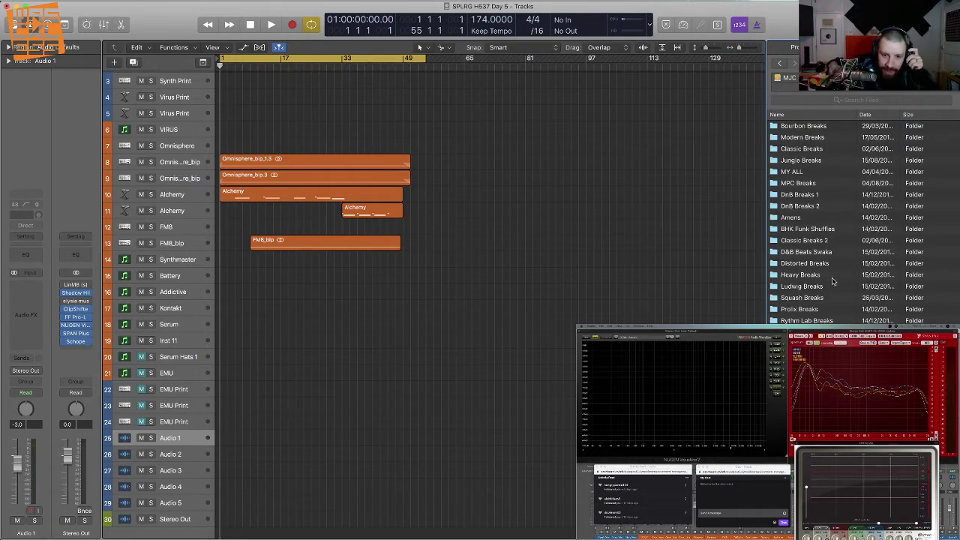
pyautogui.scroll(-5, 832, 282)
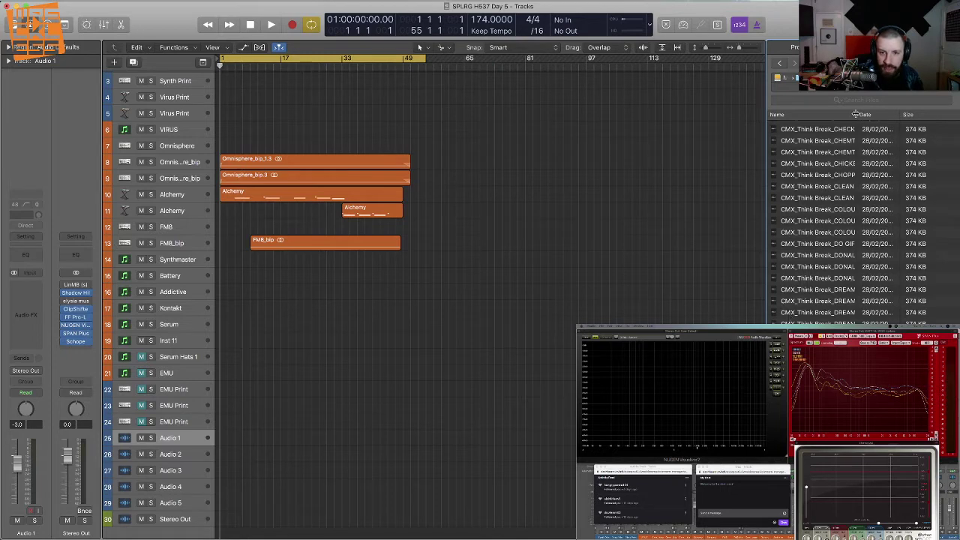
pyautogui.moveTo(856, 114); pyautogui.dragTo(904, 114)
pyautogui.scroll(-10, 841, 292)
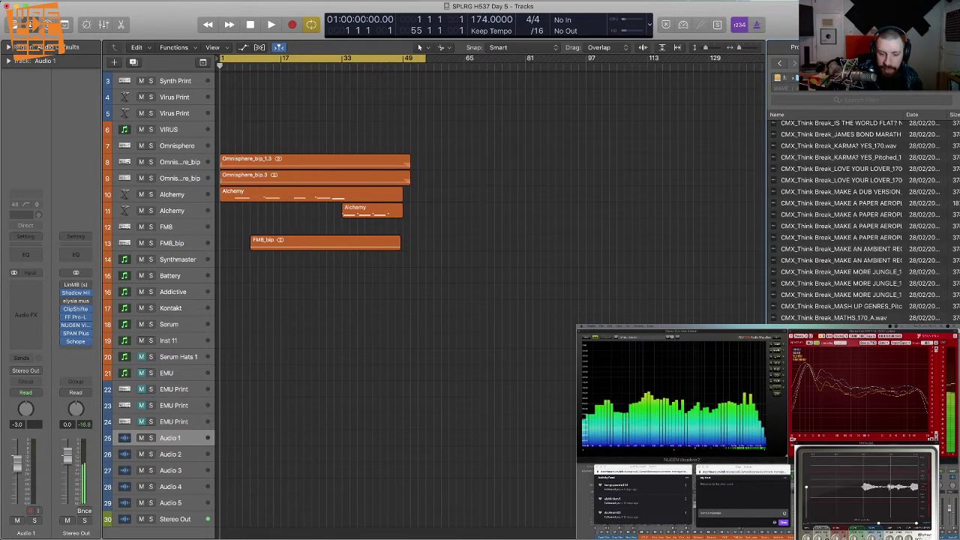
pyautogui.click(843, 317)
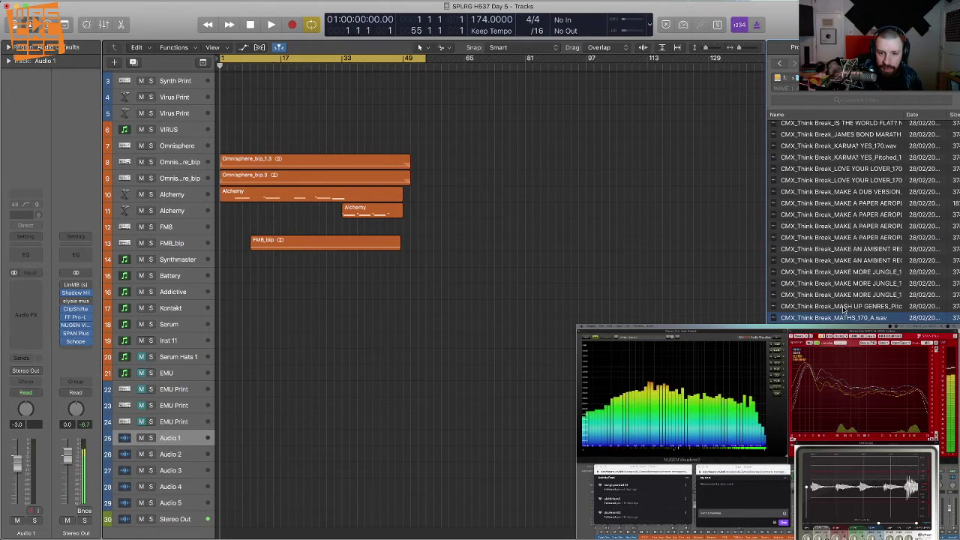
pyautogui.click(843, 307)
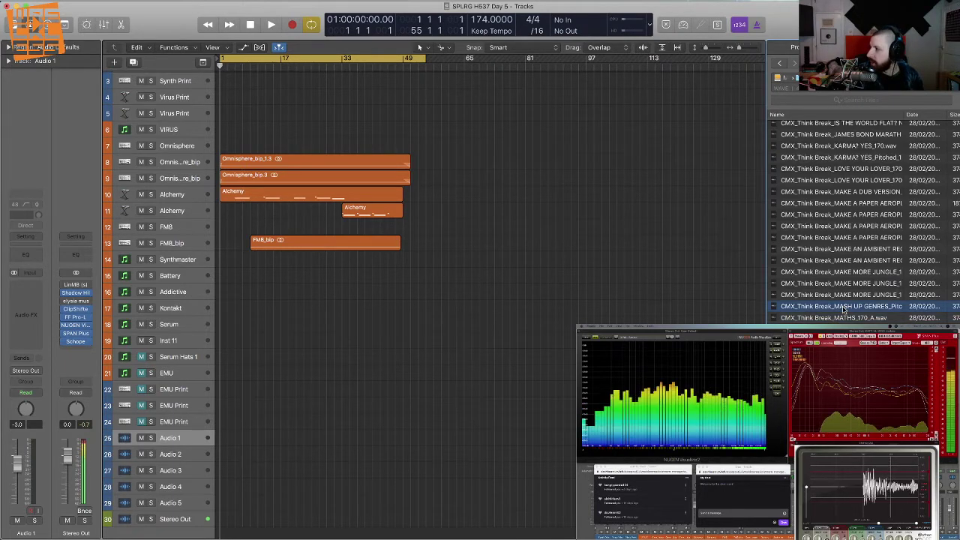
pyautogui.click(842, 299)
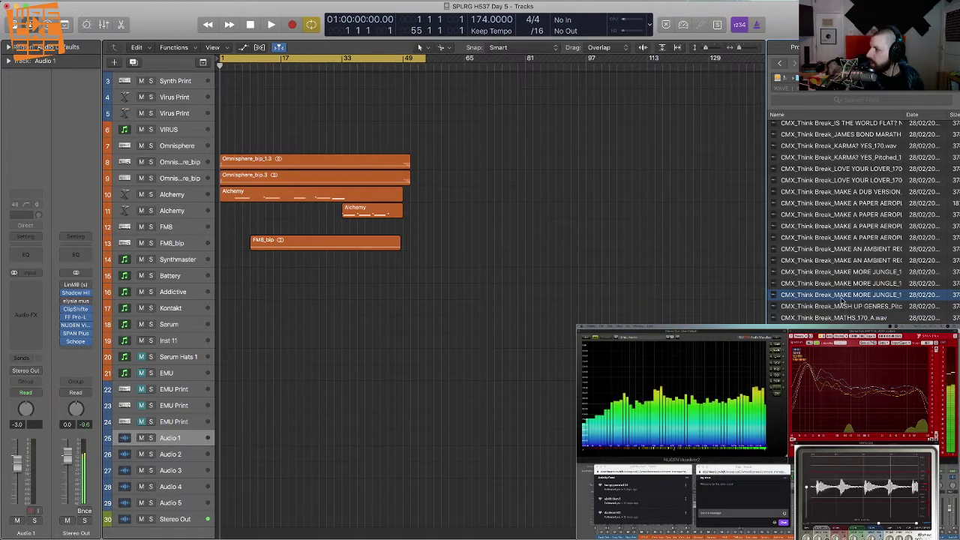
pyautogui.click(849, 270)
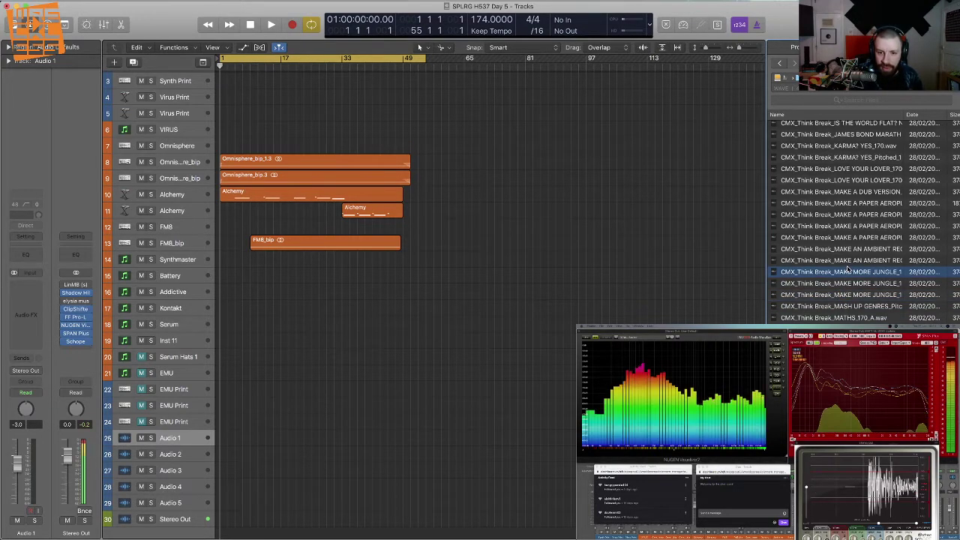
pyautogui.click(848, 250)
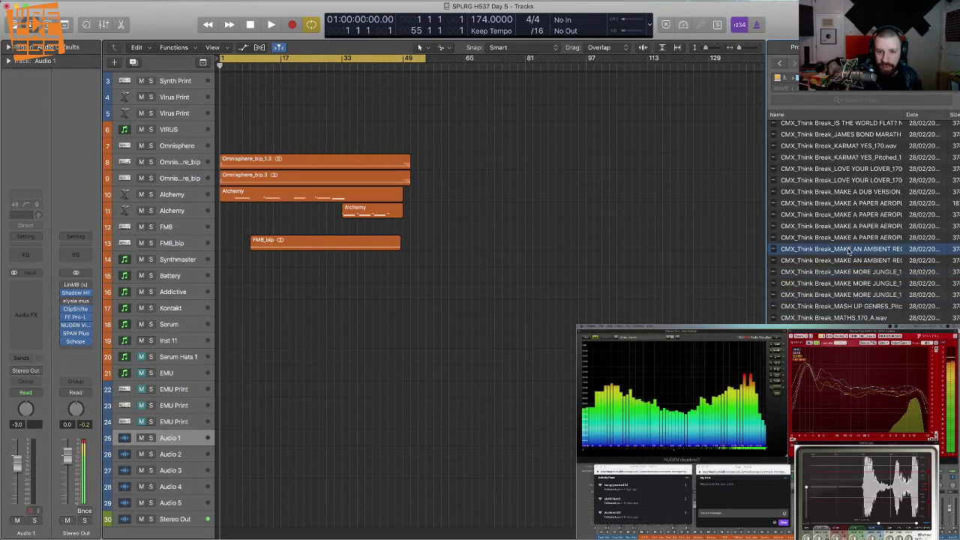
pyautogui.click(845, 216)
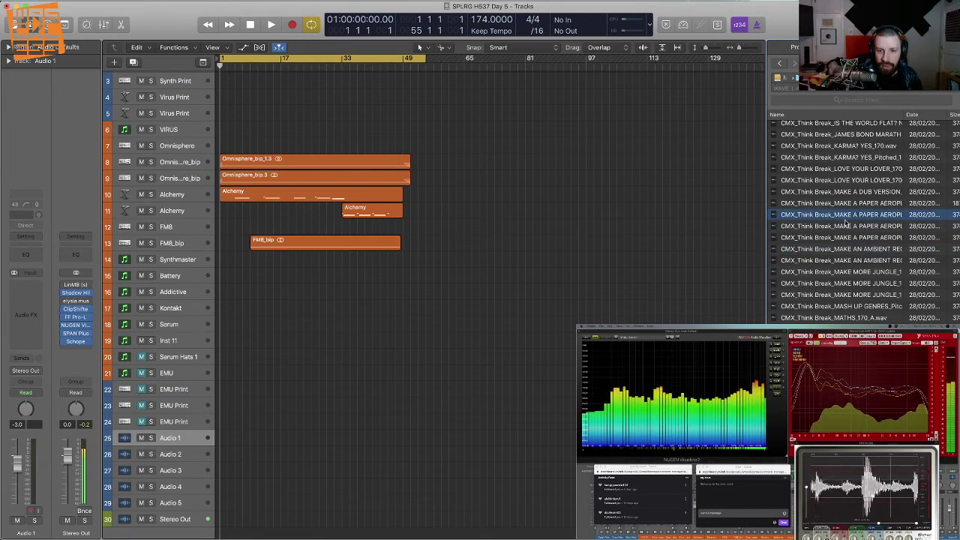
pyautogui.click(846, 169)
pyautogui.scroll(-10, 847, 217)
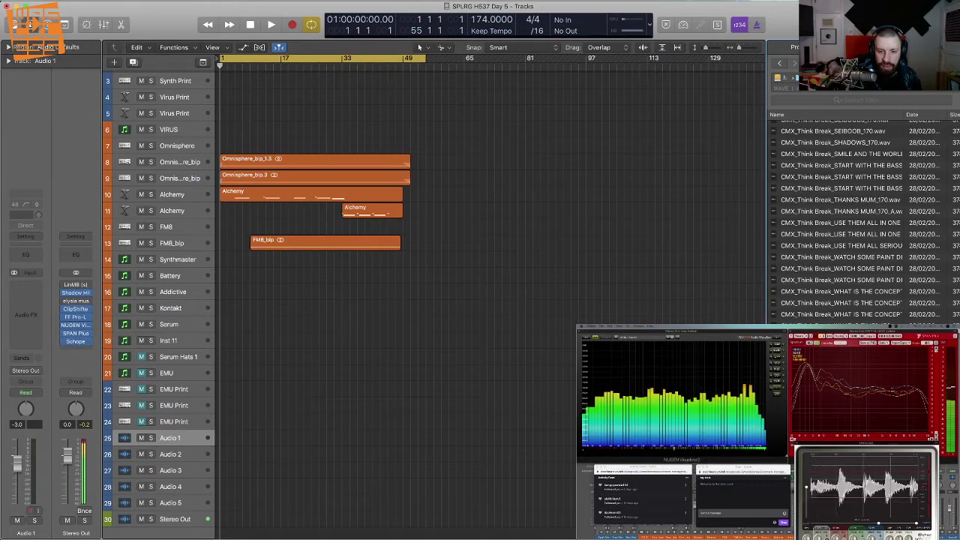
pyautogui.scroll(-3, 861, 218)
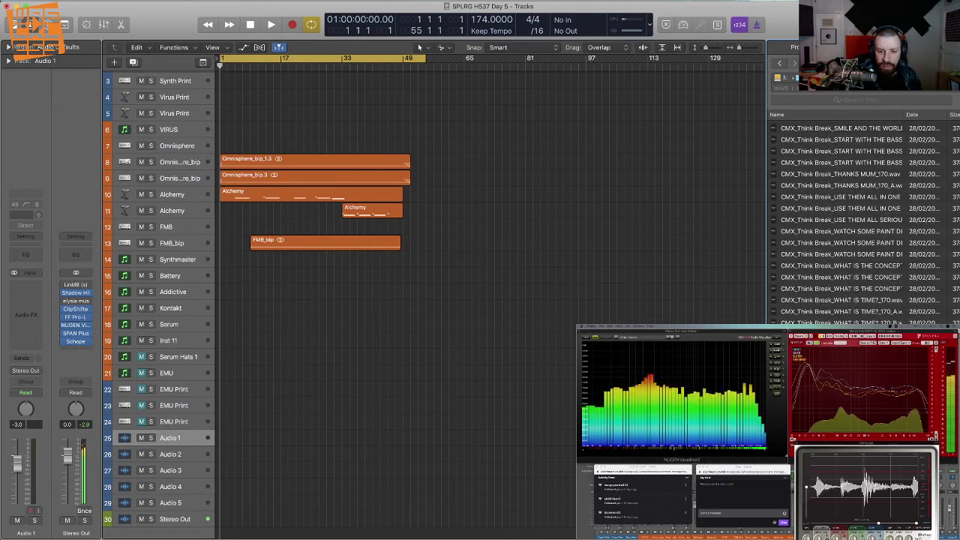
pyautogui.scroll(1, 863, 225)
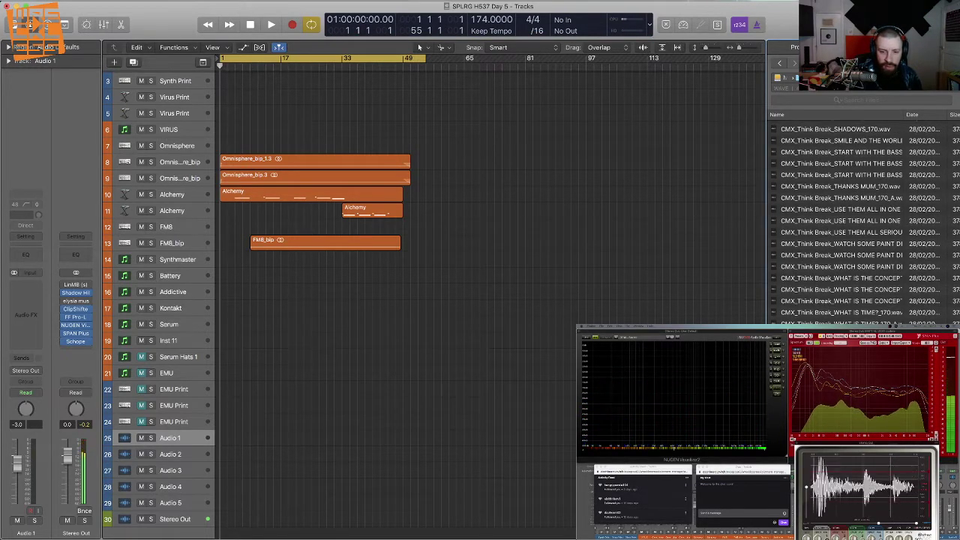
# - Place CMX_Think Break_WRITE A BOOK_Clean_170 on track 25 at bar 1, plus a second copy near bar 5
pyautogui.moveTo(825, 405); pyautogui.dragTo(221, 442)
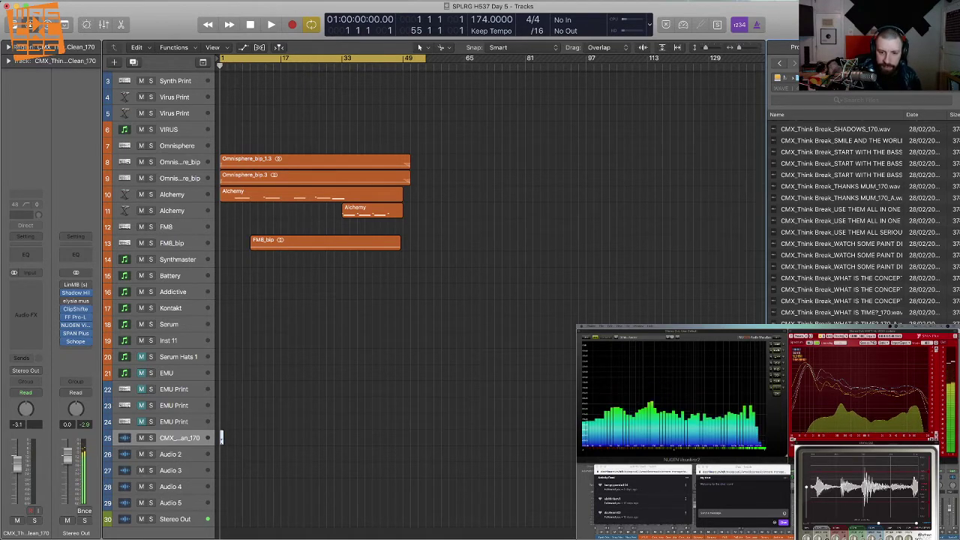
pyautogui.moveTo(825, 406); pyautogui.dragTo(234, 439)
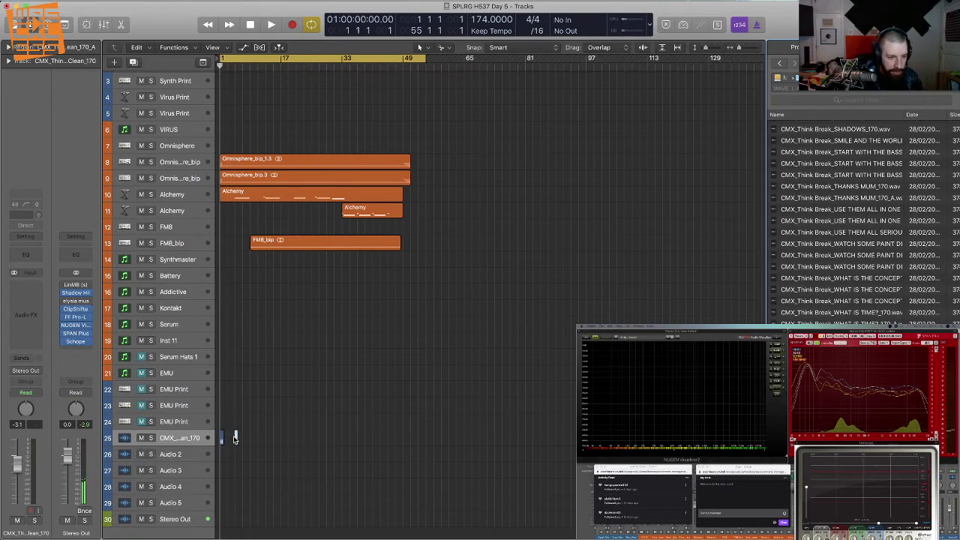
pyautogui.click(257, 454)
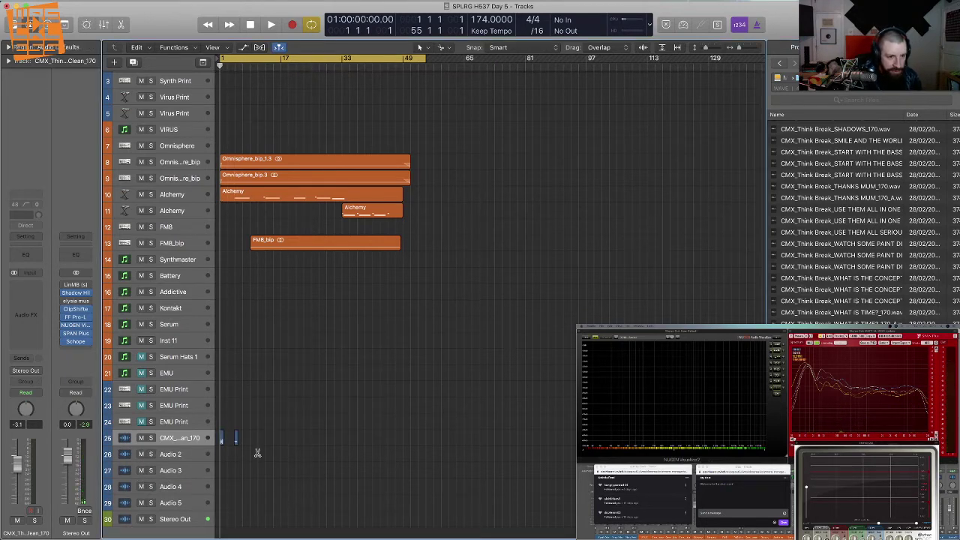
pyautogui.press('super+Right')
pyautogui.press('super+Right')
pyautogui.press('super+Right')
pyautogui.press('super+Right')
pyautogui.press('super+Right')
pyautogui.press('super+Right')
pyautogui.press('super+Right')
pyautogui.press('super+Right')
pyautogui.press('super+Right')
pyautogui.press('super+Down')
pyautogui.press('super+Down')
pyautogui.press('super+Down')
pyautogui.press('super+Down')
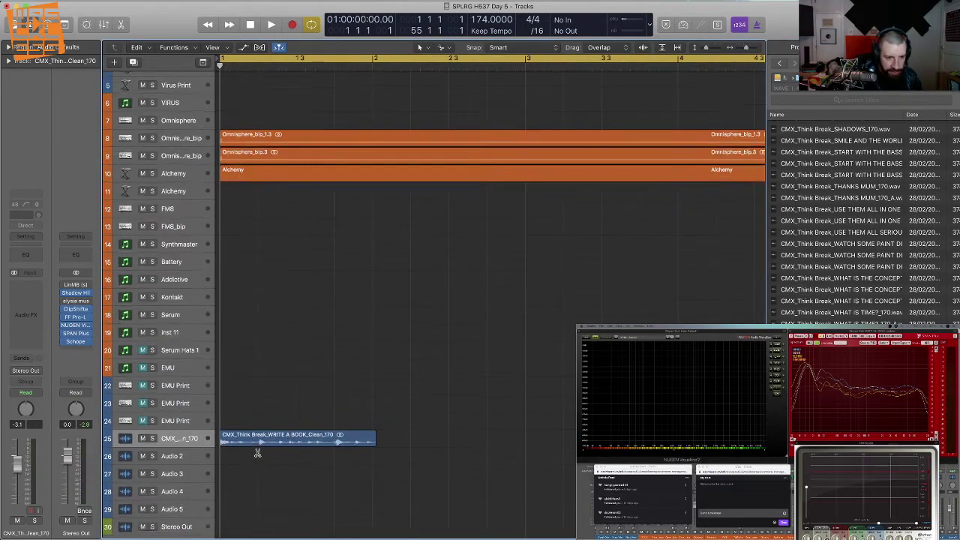
pyautogui.press('super+Left')
pyautogui.press('super+Left')
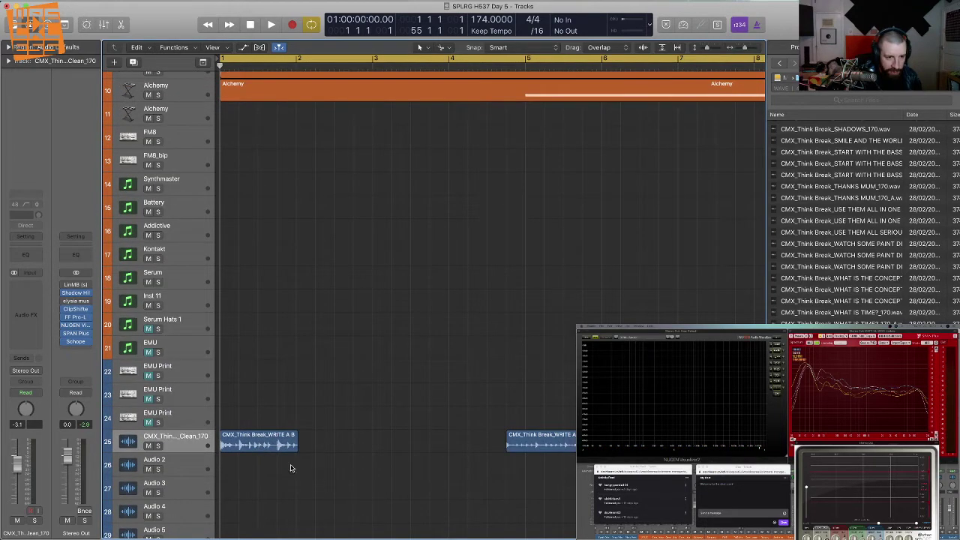
# - Enable Flex on track 25 and set its mode to Flex Time Slicing
pyautogui.click(259, 48)
pyautogui.click(183, 448)
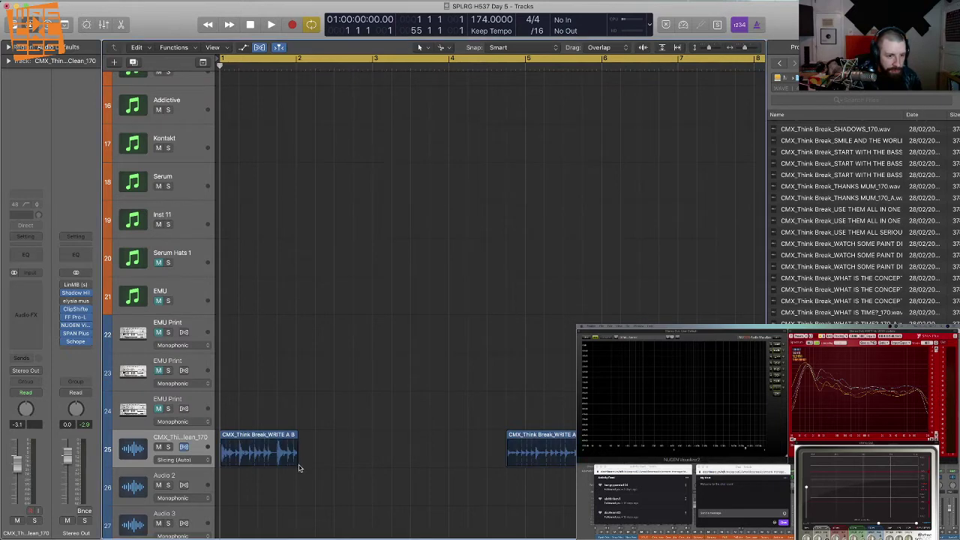
pyautogui.click(208, 462)
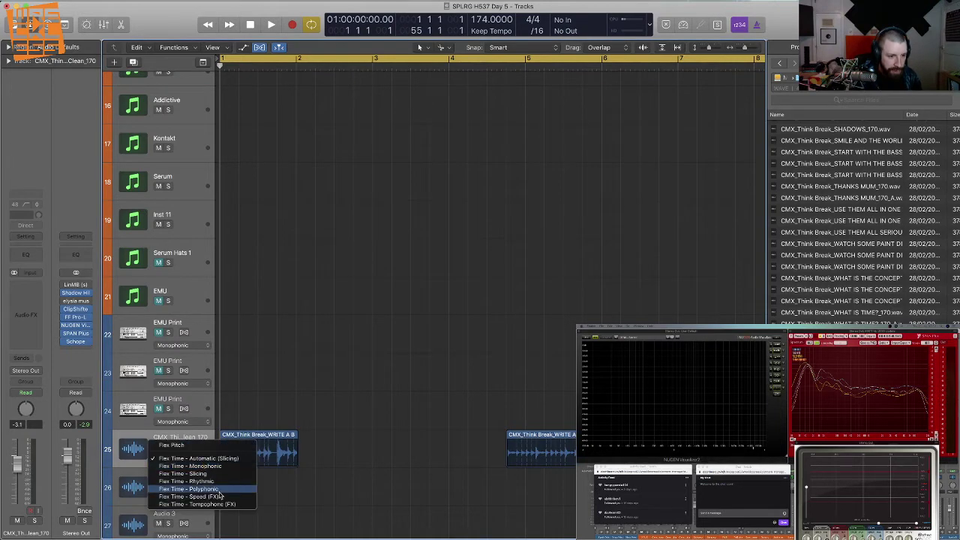
pyautogui.click(223, 475)
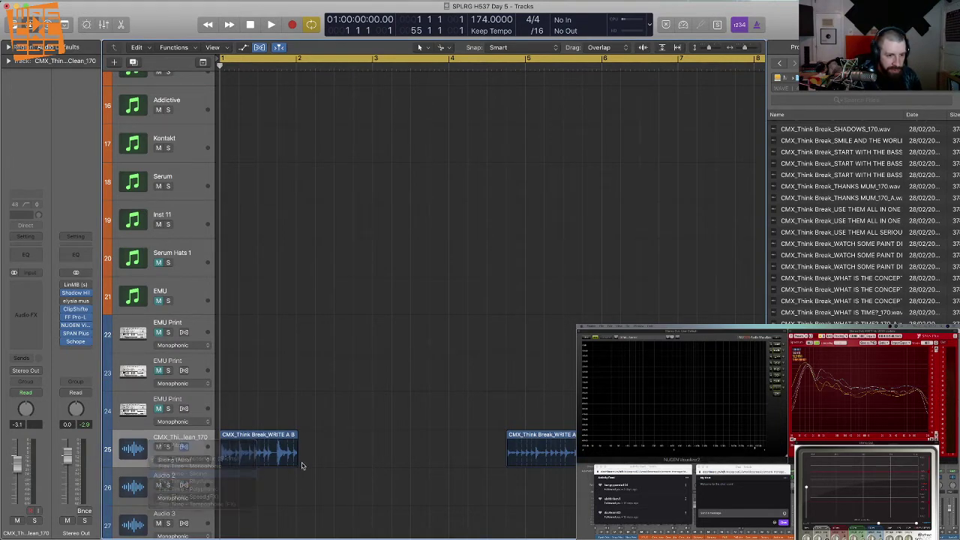
# - Trim the break region to one bar starting at bar 1
pyautogui.moveTo(295, 461)
pyautogui.mouseDown()
pyautogui.moveTo(311, 463)
pyautogui.moveTo(294, 466)
pyautogui.mouseUp()
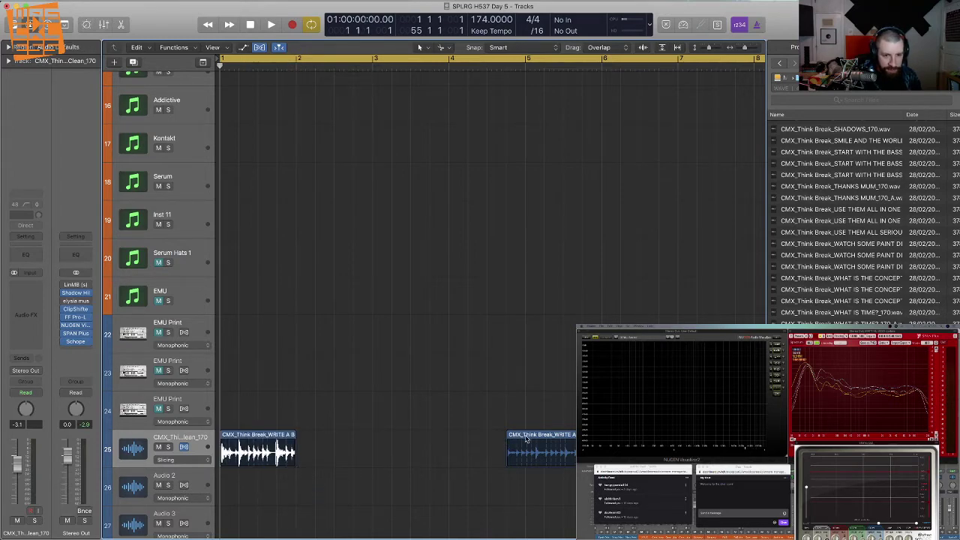
pyautogui.moveTo(527, 440); pyautogui.dragTo(391, 436)
pyautogui.press('space')
pyautogui.press('space')
pyautogui.moveTo(451, 463)
pyautogui.mouseDown()
pyautogui.moveTo(462, 459)
pyautogui.moveTo(447, 466)
pyautogui.mouseUp()
pyautogui.press('super+Left')
pyautogui.press('super+Left')
pyautogui.press('super+Left')
pyautogui.press('super+Left')
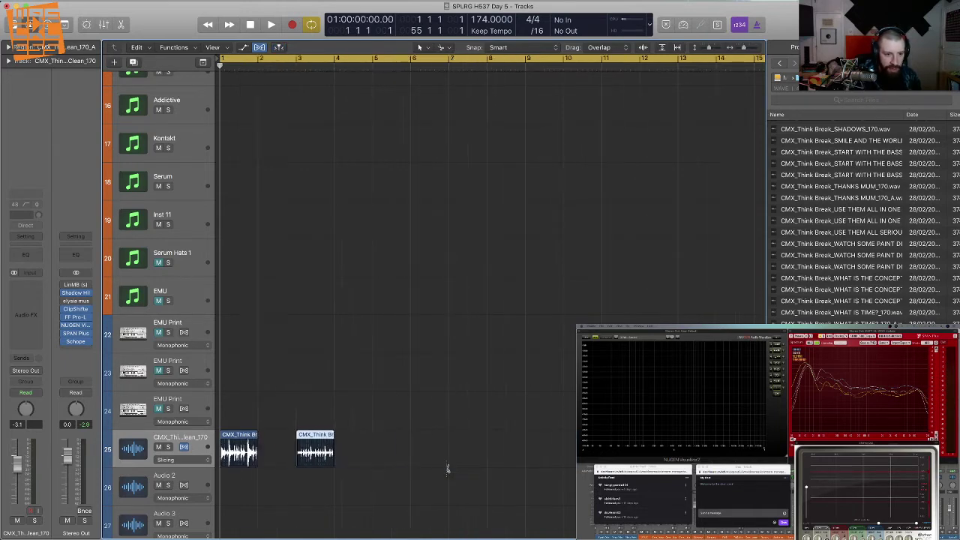
pyautogui.press('super+Up')
# - Move the second region a bar later and repeat the first region up to it
pyautogui.click(410, 468)
pyautogui.moveTo(296, 436); pyautogui.dragTo(327, 436)
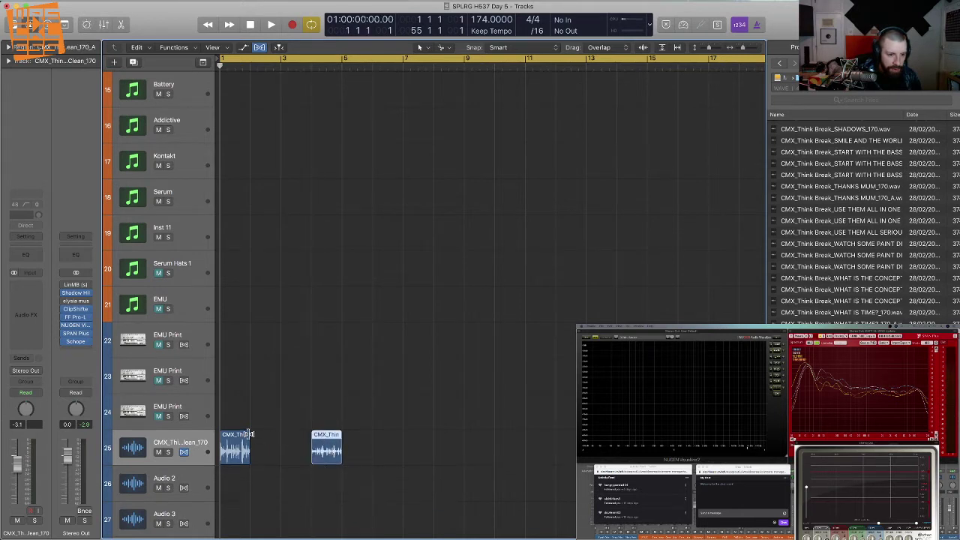
pyautogui.click(238, 444)
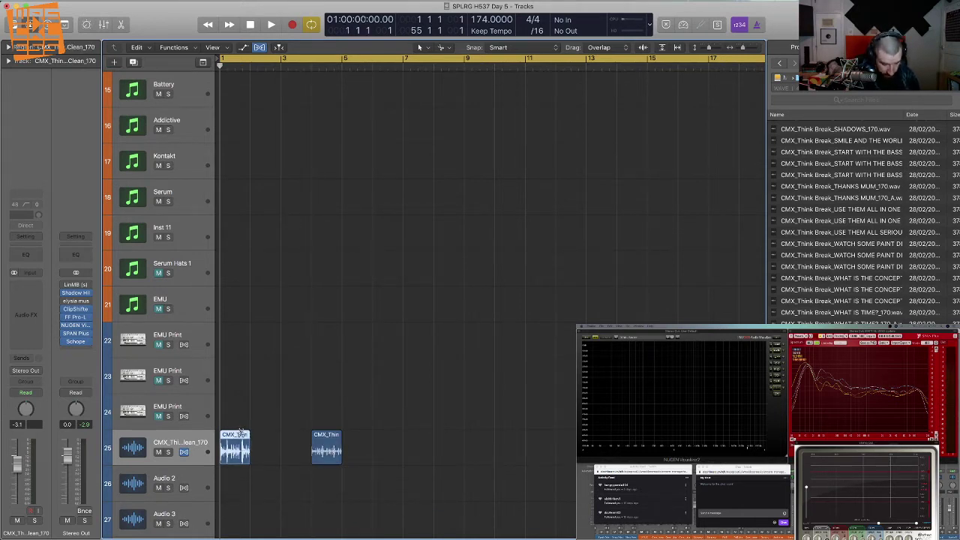
pyautogui.press('super+r')
pyautogui.press('super+r')
pyautogui.press('space')
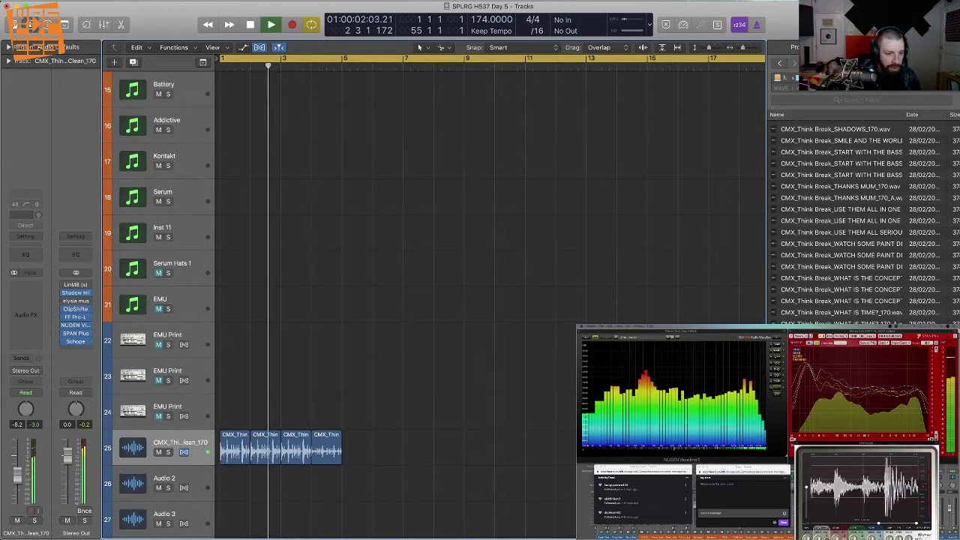
# - Audition the four back-to-back break regions across bars 1 to 5
pyautogui.press('super+Left')
pyautogui.press('super+Up')
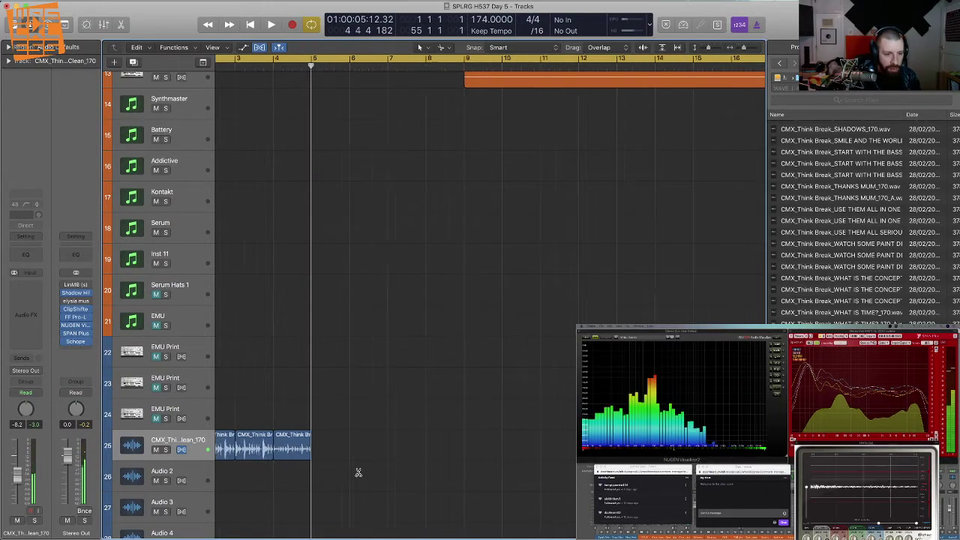
pyautogui.press('space')
pyautogui.press('super+Right')
pyautogui.click(469, 449)
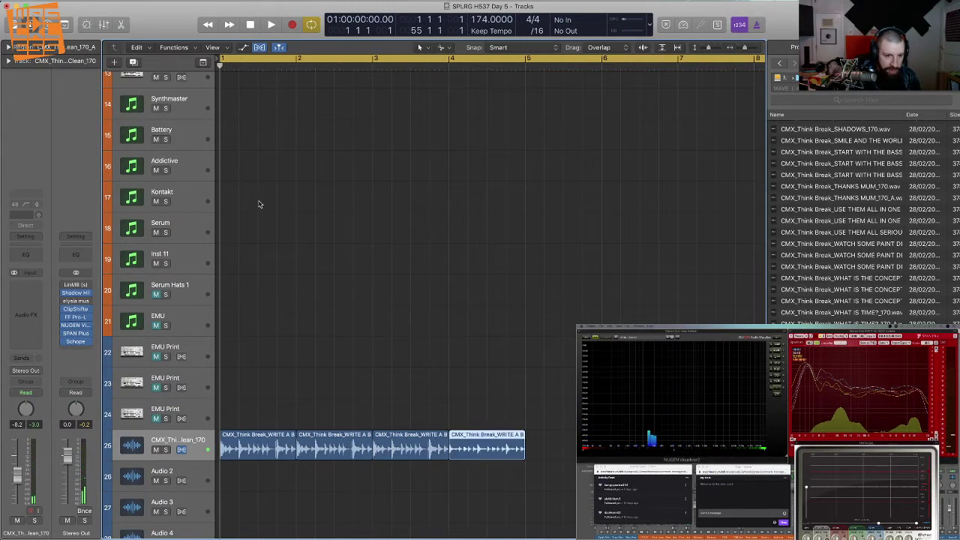
pyautogui.click(17, 49)
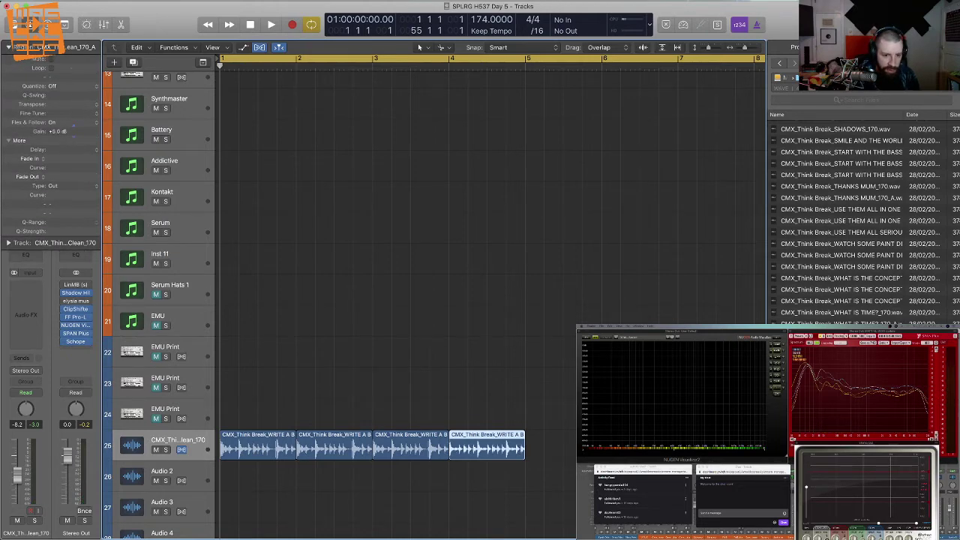
pyautogui.press('space')
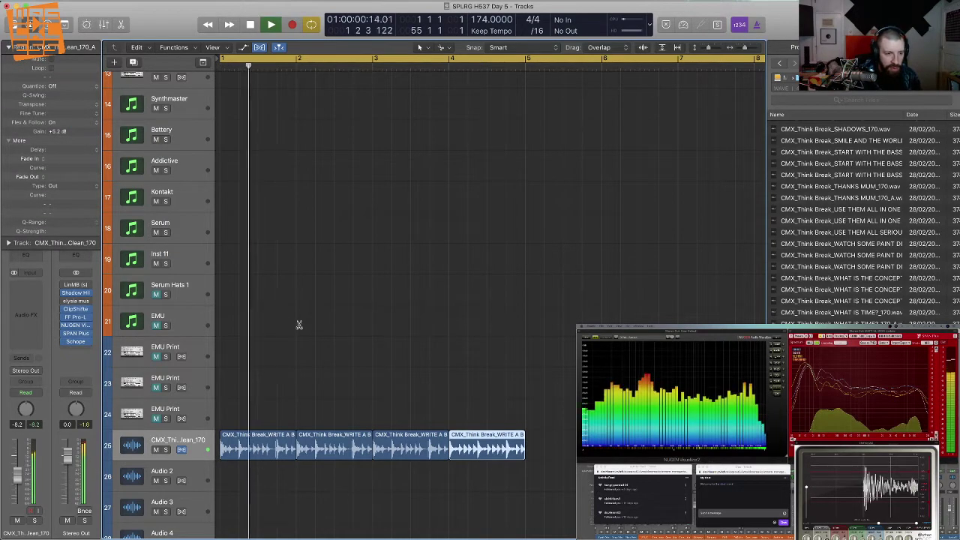
pyautogui.press('super+Left')
pyautogui.press('super+Up')
pyautogui.click(362, 345)
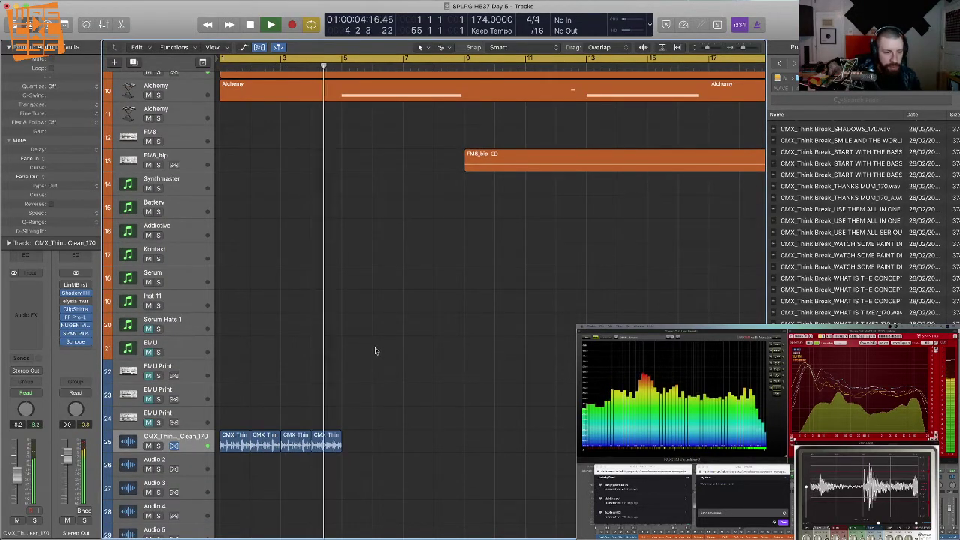
pyautogui.press('space')
# - Select all four break regions and bounce them in place into one
pyautogui.moveTo(374, 460); pyautogui.dragTo(189, 445)
pyautogui.hotkey('ctrl', 'b')
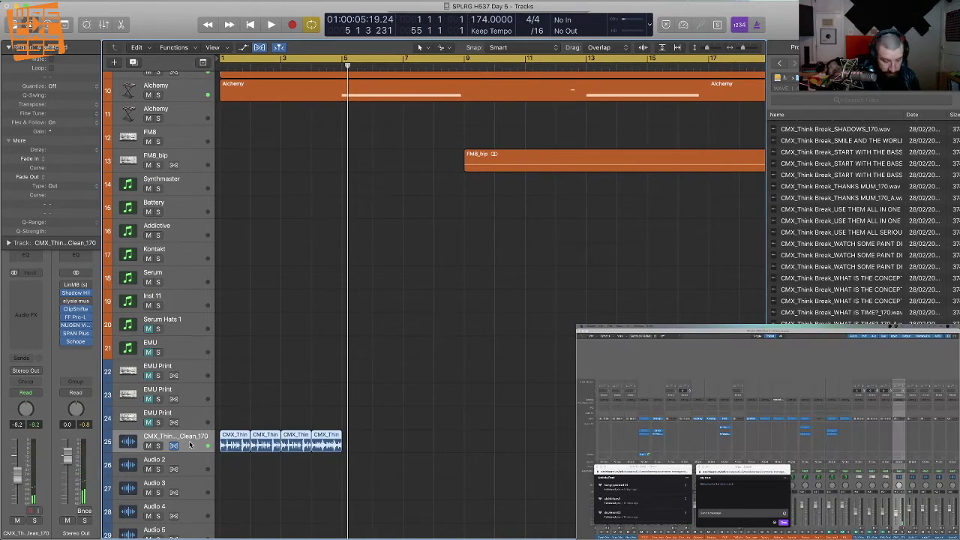
pyautogui.press('Return')
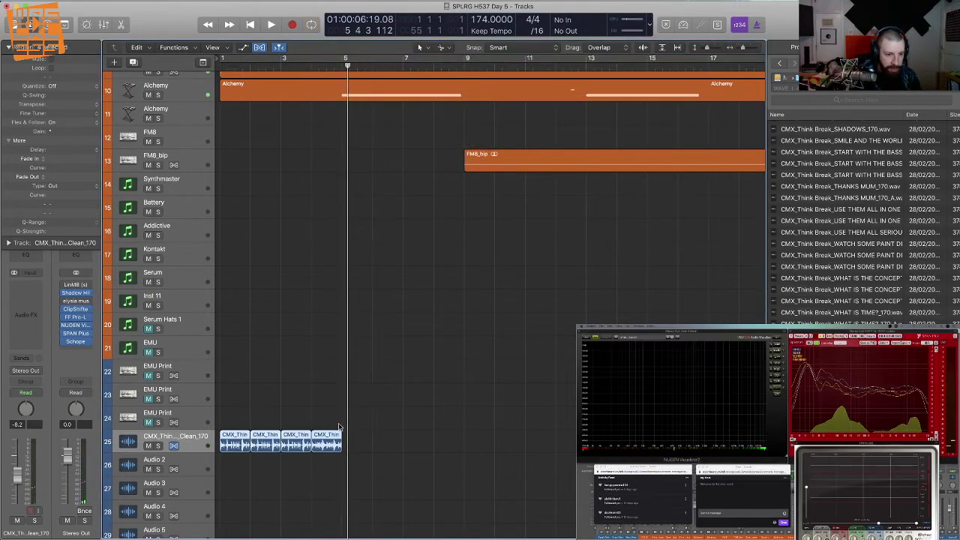
# - Delete the original four regions and their empty track, then select the bounced break
pyautogui.moveTo(205, 440); pyautogui.dragTo(203, 441)
pyautogui.press('BackSpace')
pyautogui.click(204, 440)
pyautogui.press('super+BackSpace')
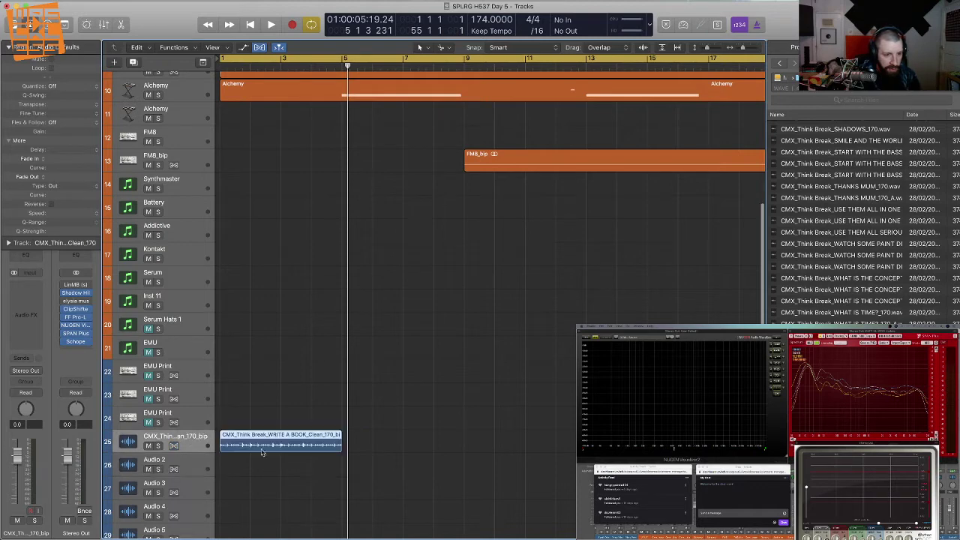
pyautogui.moveTo(378, 478); pyautogui.dragTo(213, 445)
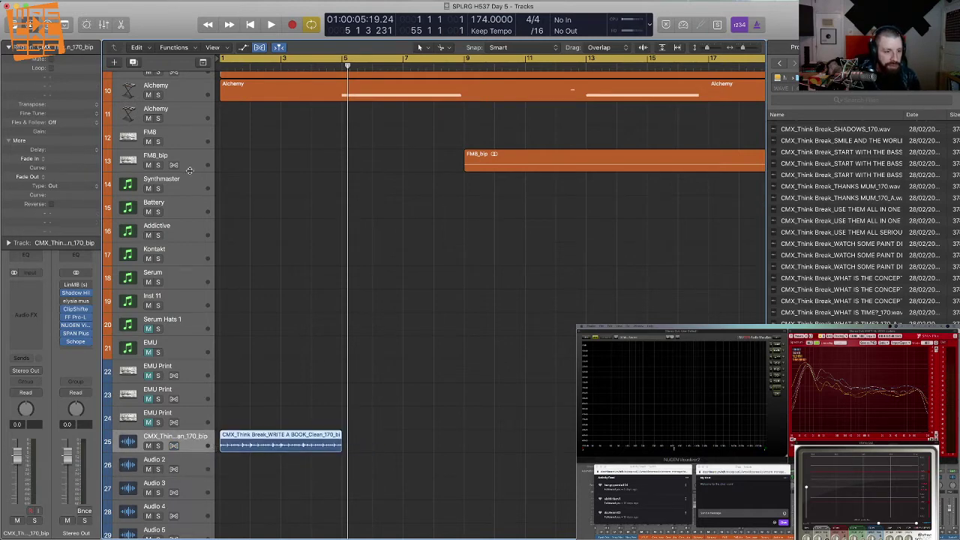
# - Turn on Flex for the bounced break track, keeping its current flex mode
pyautogui.scroll(5, 190, 171)
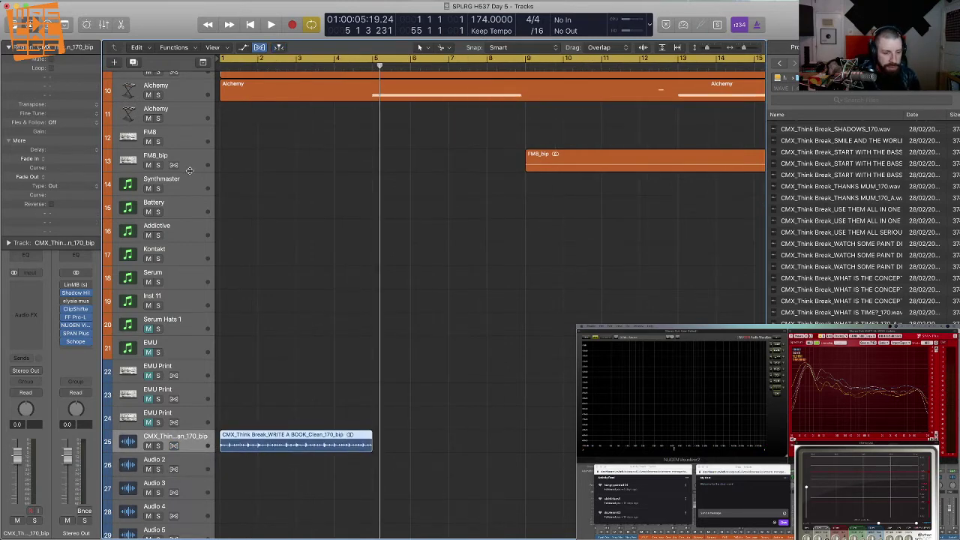
pyautogui.click(184, 451)
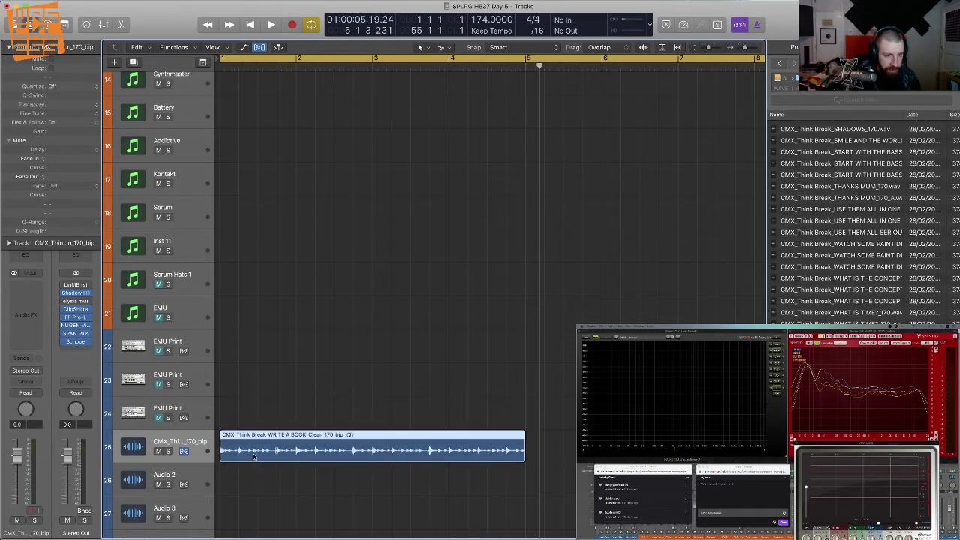
pyautogui.scroll(4, 255, 459)
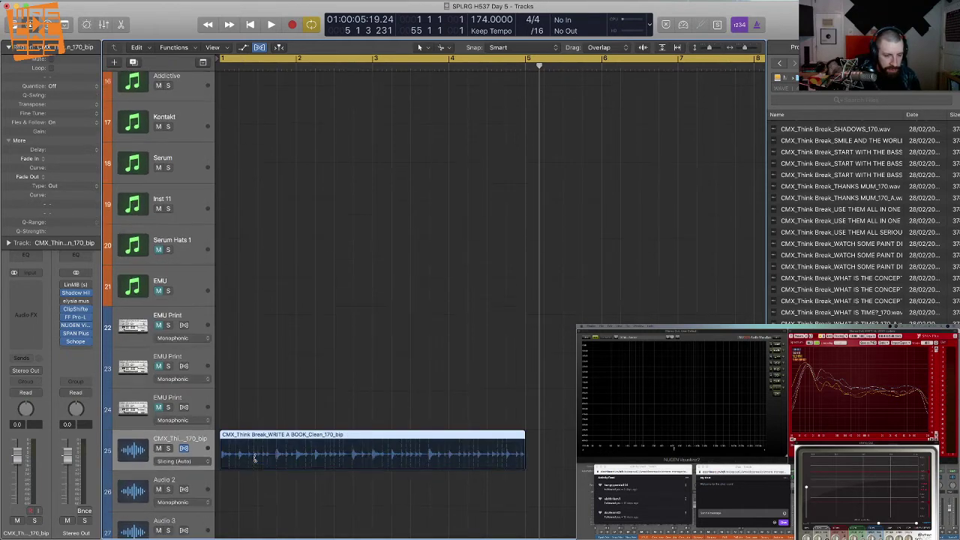
pyautogui.click(214, 462)
pyautogui.click(203, 439)
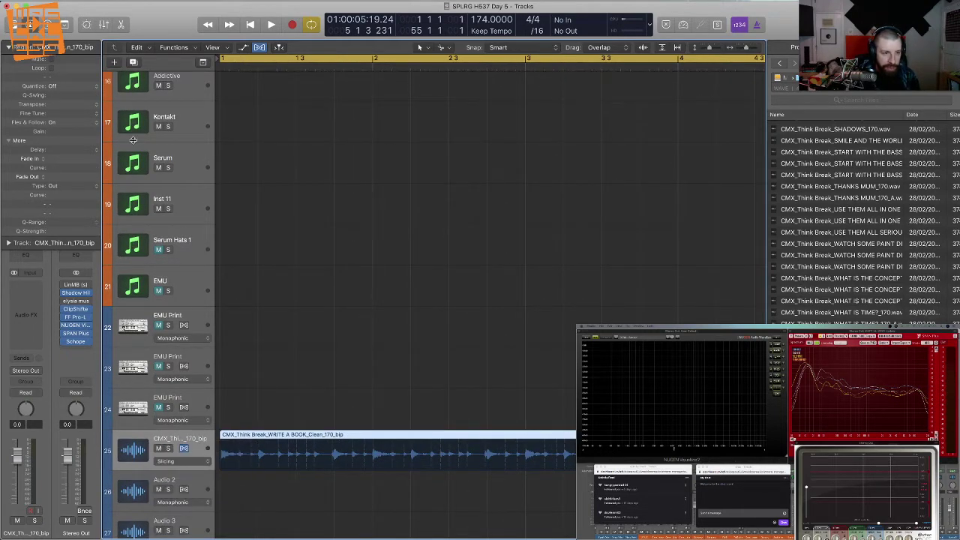
# - Set the region's Quantize to 1/16 Swing B and play it from the start
pyautogui.click(59, 87)
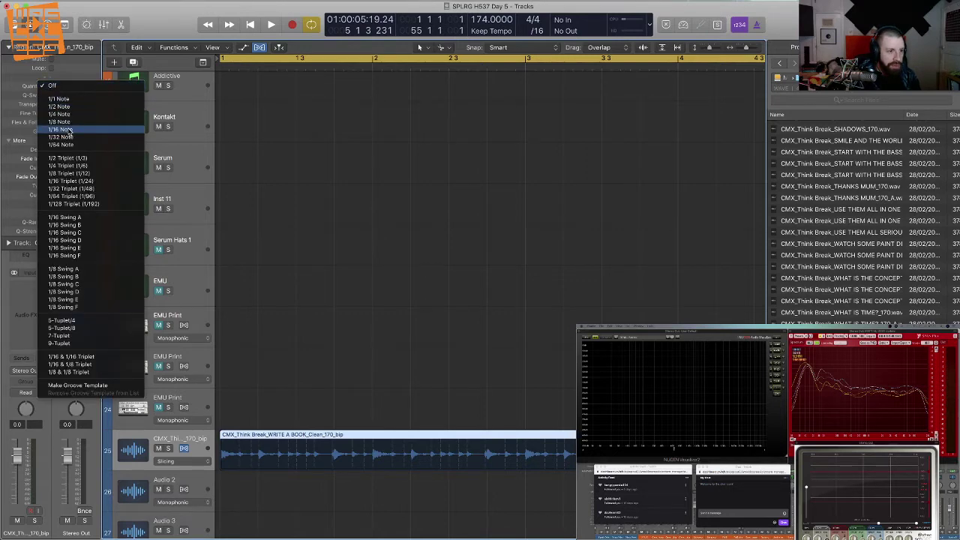
pyautogui.click(99, 225)
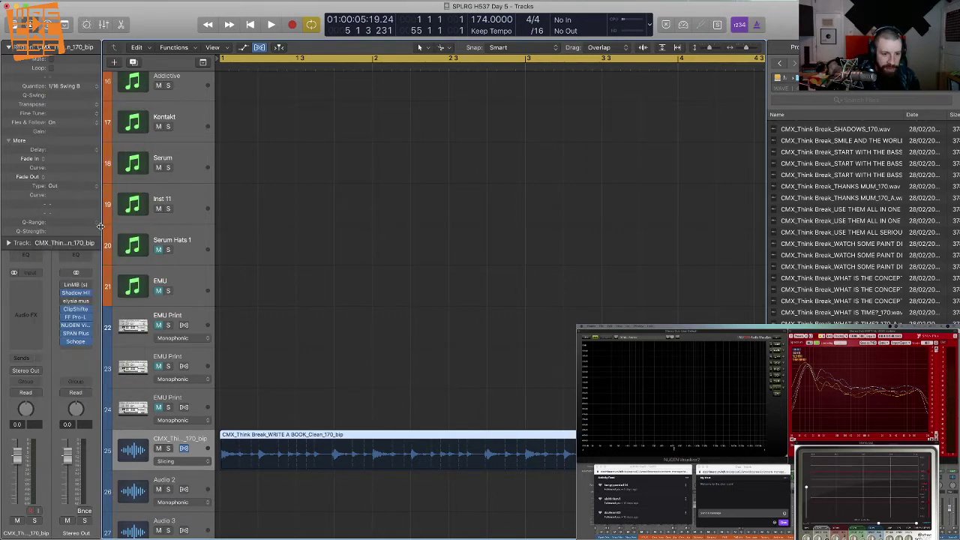
pyautogui.press('Return')
pyautogui.press('space')
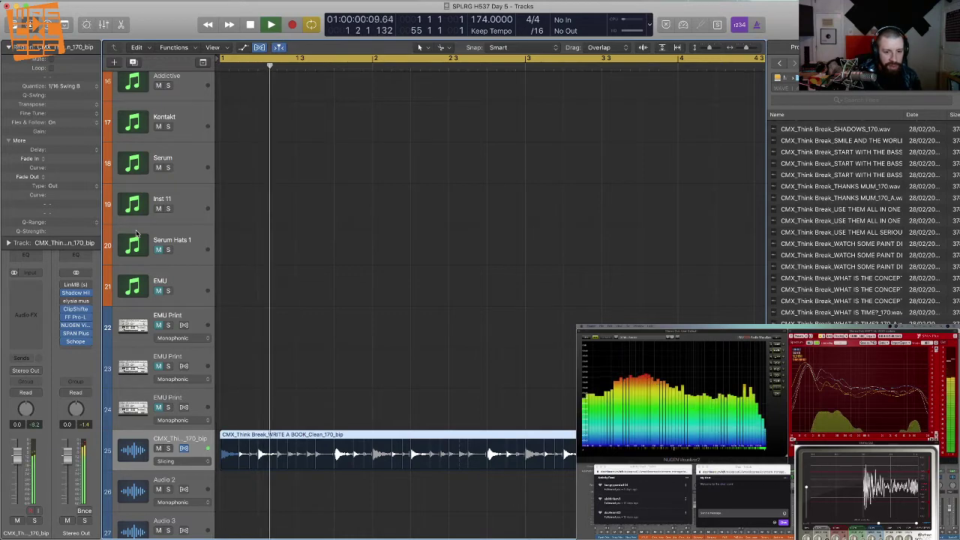
pyautogui.press('super+Left')
pyautogui.press('super+Left')
pyautogui.press('super+Up')
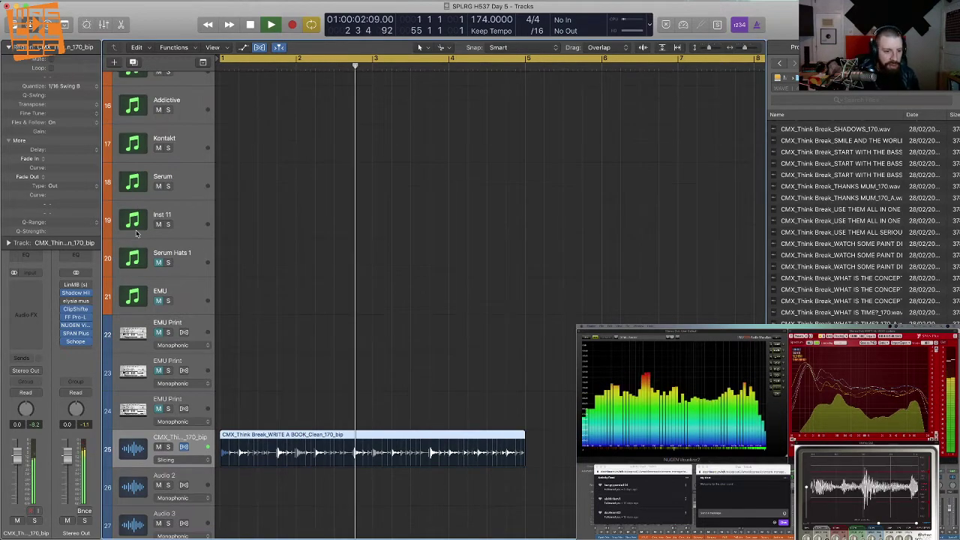
pyautogui.click(336, 285)
# - Zoom in on the break's first beats, select the region and place the playhead at 1.3.3
pyautogui.press('space')
pyautogui.press('Return')
pyautogui.press('super+Right')
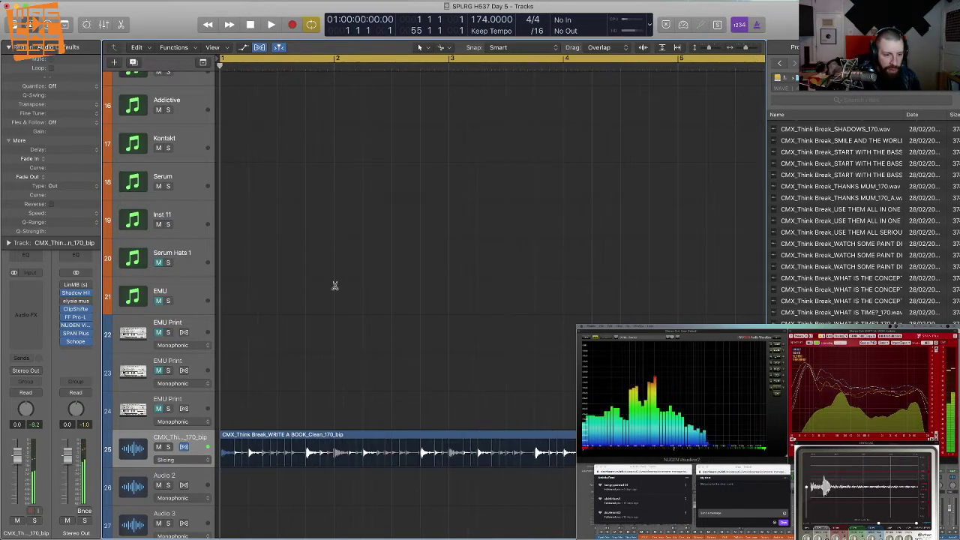
pyautogui.press('super+Right')
pyautogui.press('super+Right')
pyautogui.press('super+Down')
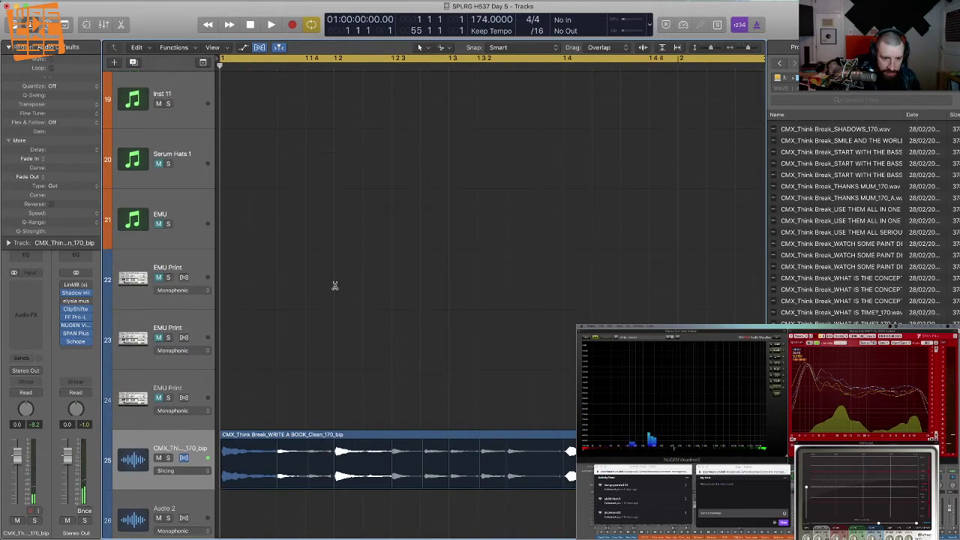
pyautogui.press('super+Right')
pyautogui.press('super+Down')
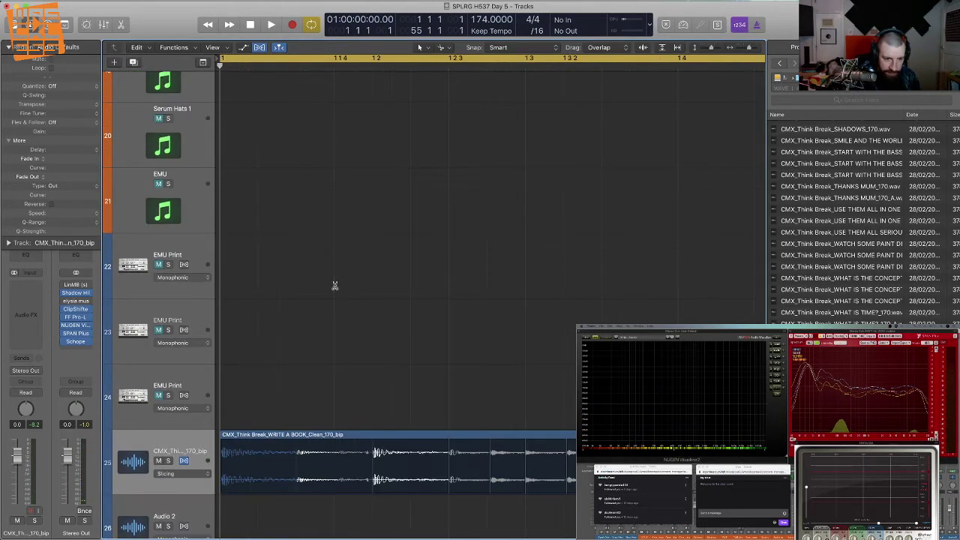
pyautogui.hscroll(4, 416, 311)
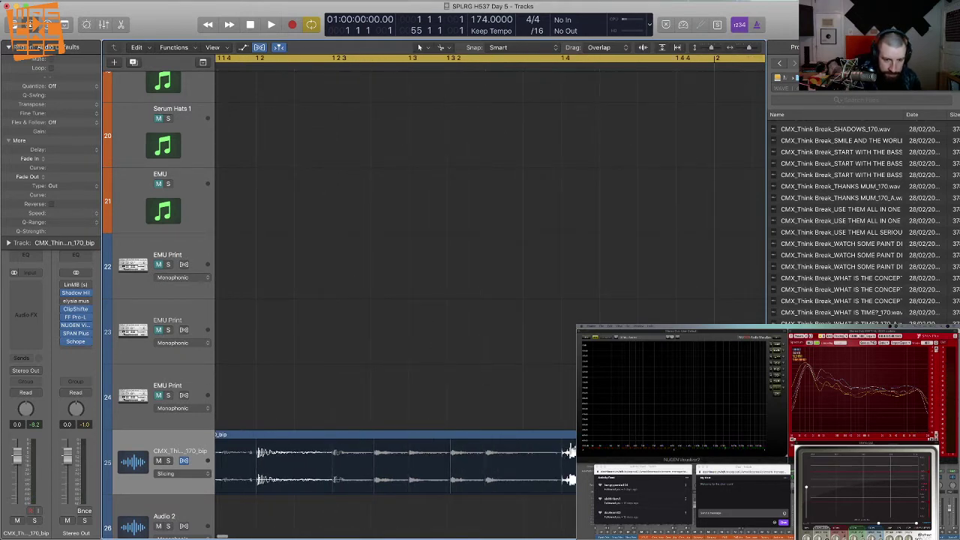
pyautogui.press('super+Right')
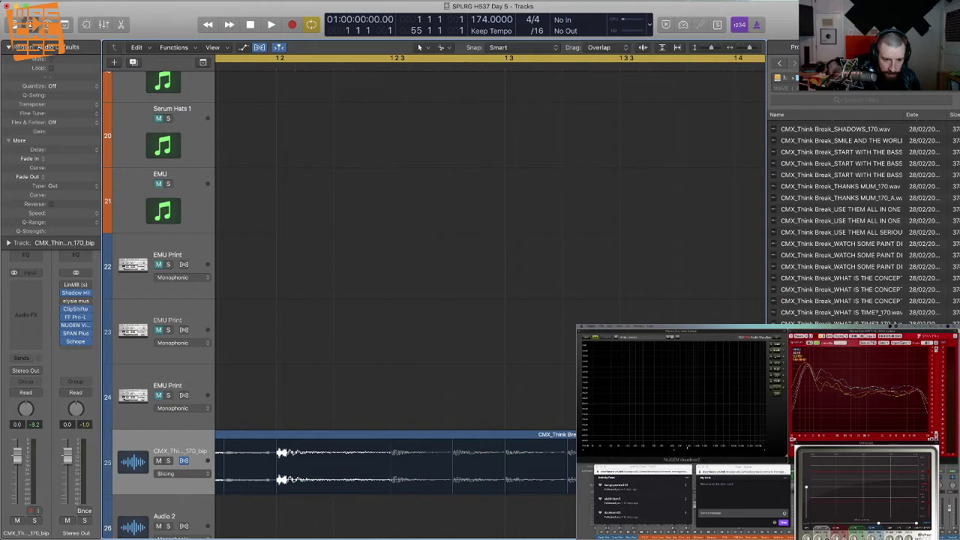
pyautogui.click(395, 434)
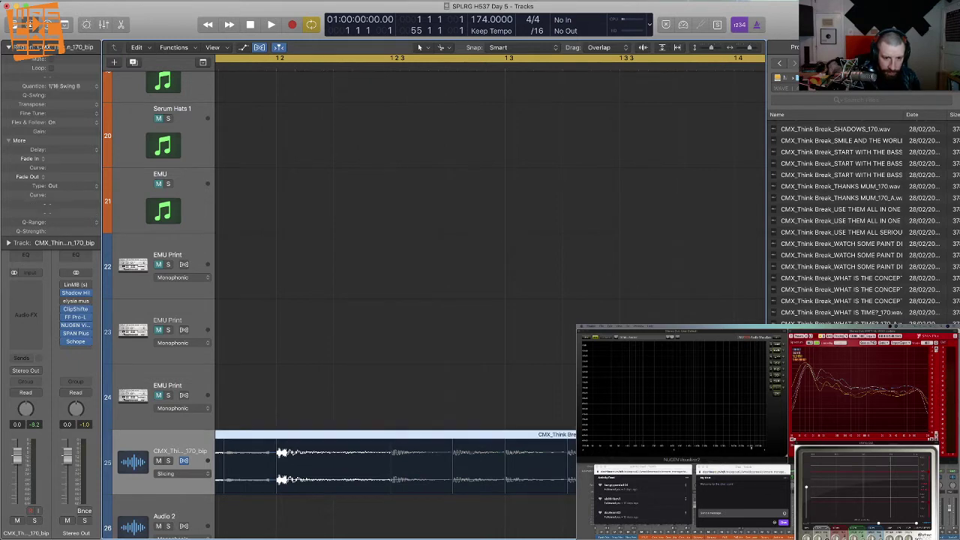
pyautogui.click(619, 66)
# - Drag the slice's flex marker onto beat 1.4
pyautogui.hscroll(5, 488, 301)
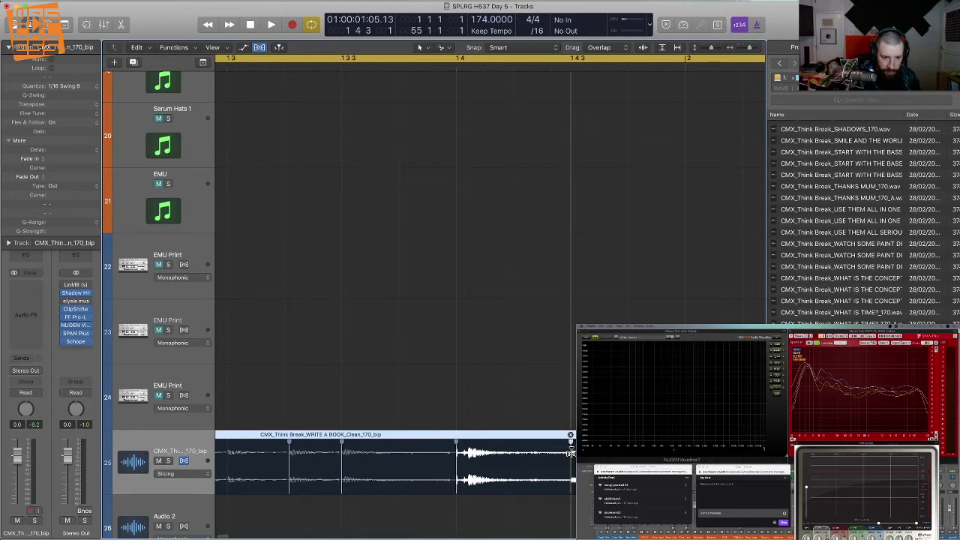
pyautogui.scroll(5, 460, 445)
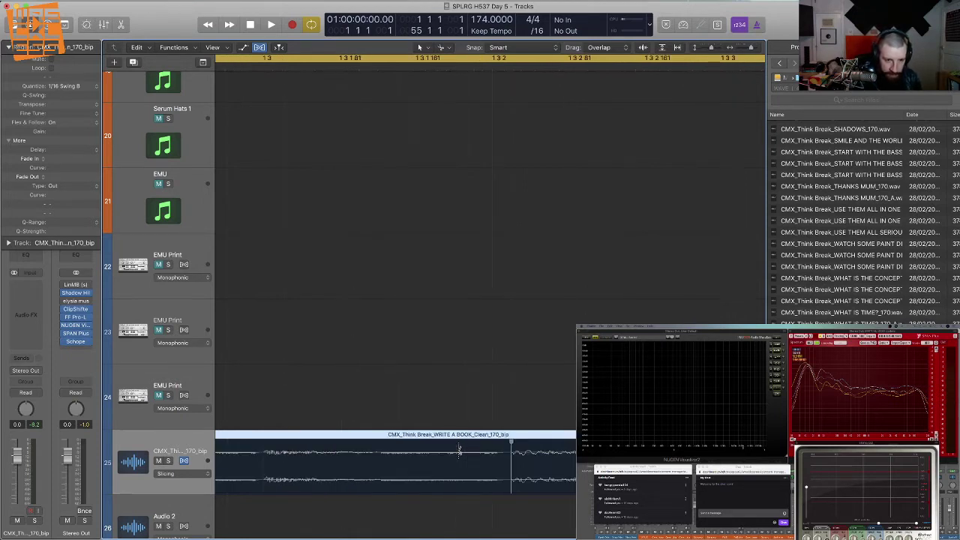
pyautogui.hscroll(3, 467, 447)
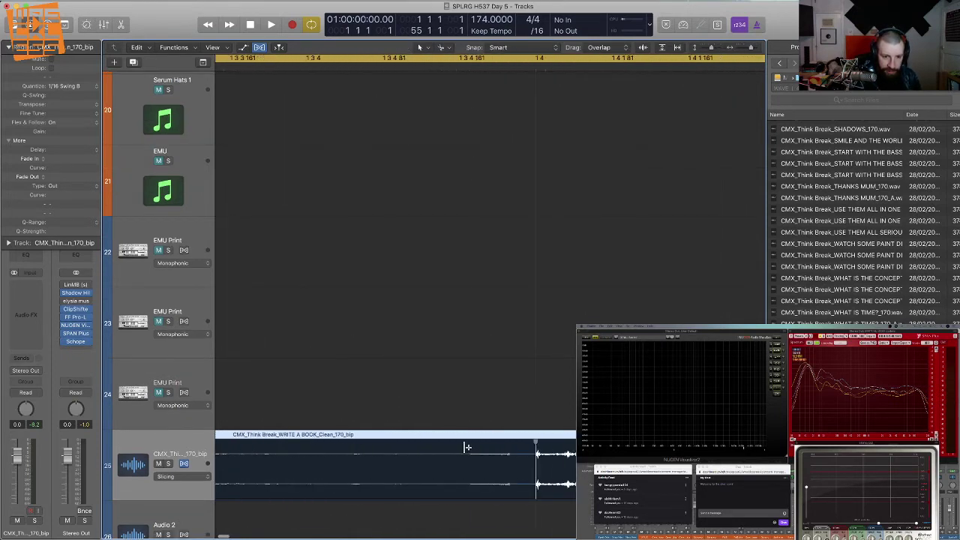
pyautogui.moveTo(582, 451)
pyautogui.mouseDown()
pyautogui.moveTo(525, 450)
pyautogui.moveTo(536, 451)
pyautogui.mouseUp()
# - Play back the edited break, then split the region at bar 2
pyautogui.press('super+Left')
pyautogui.press('super+Left')
pyautogui.press('super+Left')
pyautogui.press('super+Left')
pyautogui.press('super+Left')
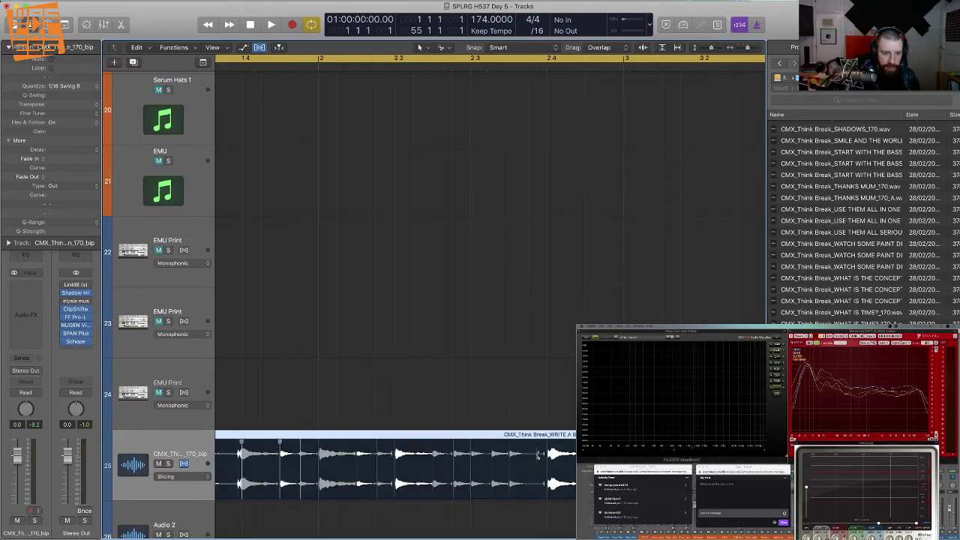
pyautogui.press('space')
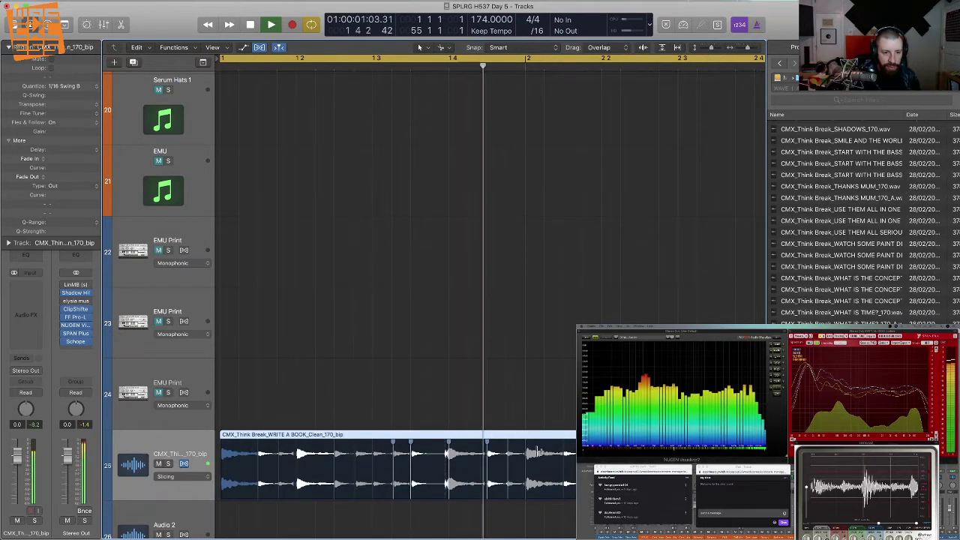
pyautogui.scroll(-2, 538, 451)
pyautogui.scroll(-3, 537, 450)
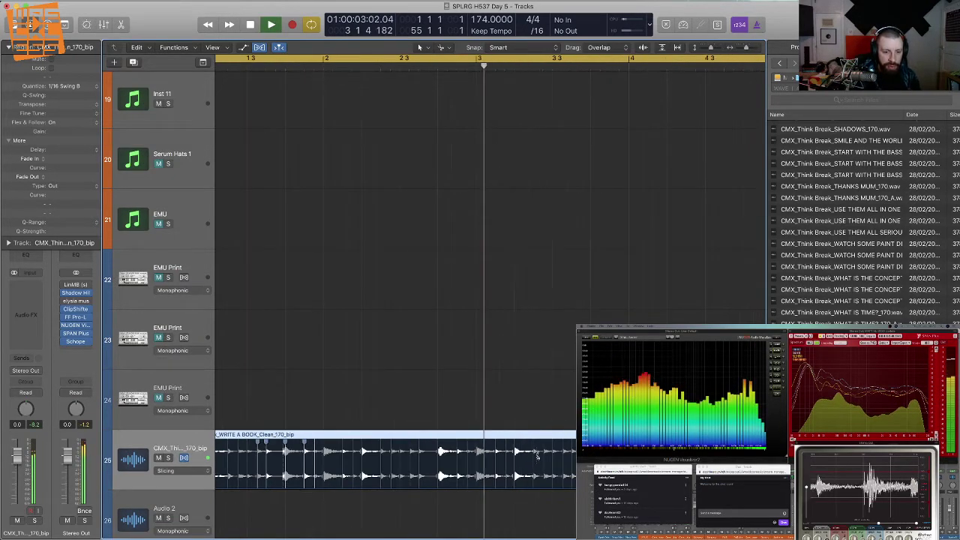
pyautogui.press('space')
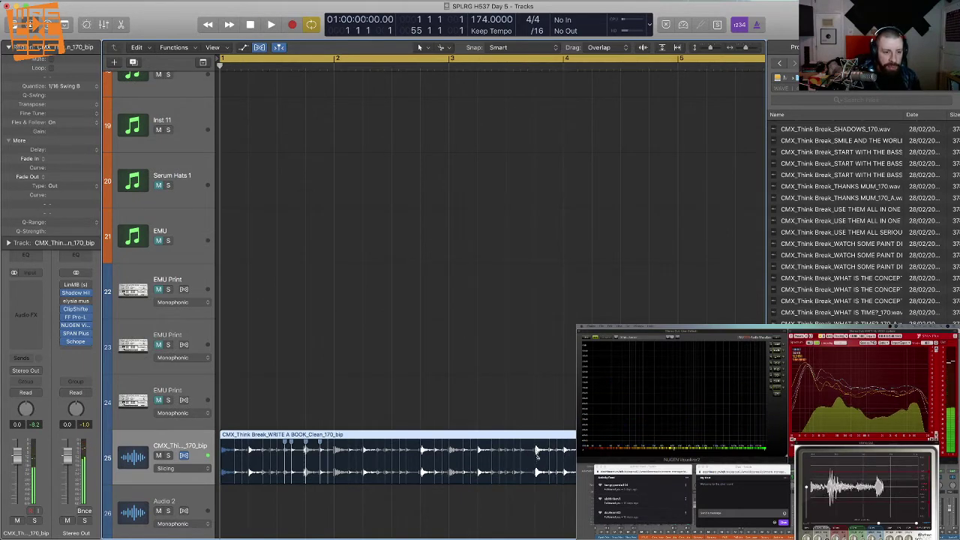
pyautogui.scroll(3, 537, 453)
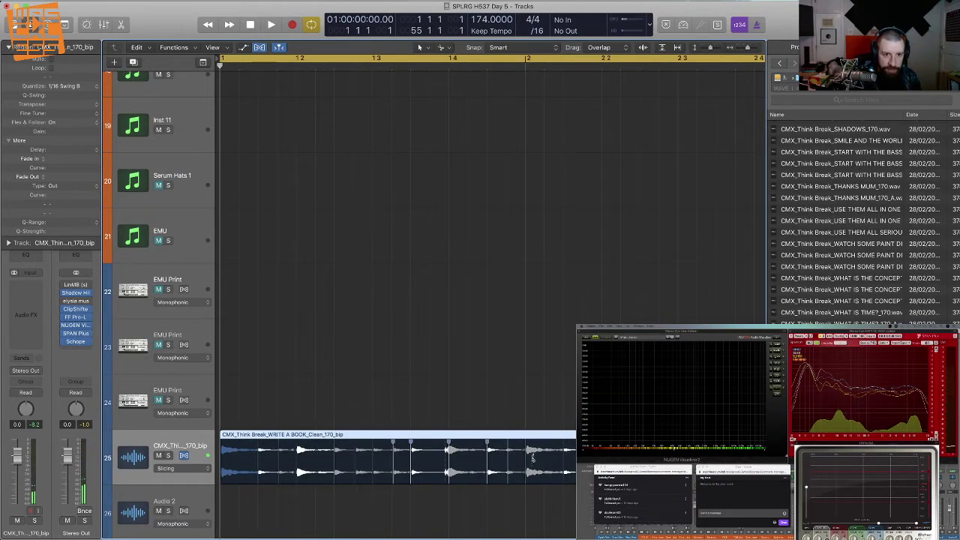
pyautogui.click(528, 455)
# - Split the region at bar 3 and delete everything after the first bar
pyautogui.scroll(-3, 530, 453)
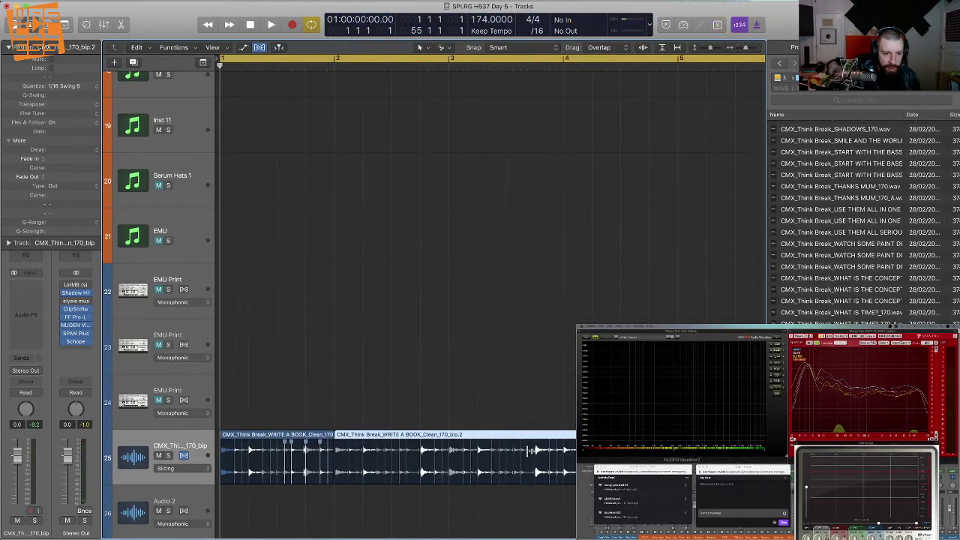
pyautogui.click(563, 469)
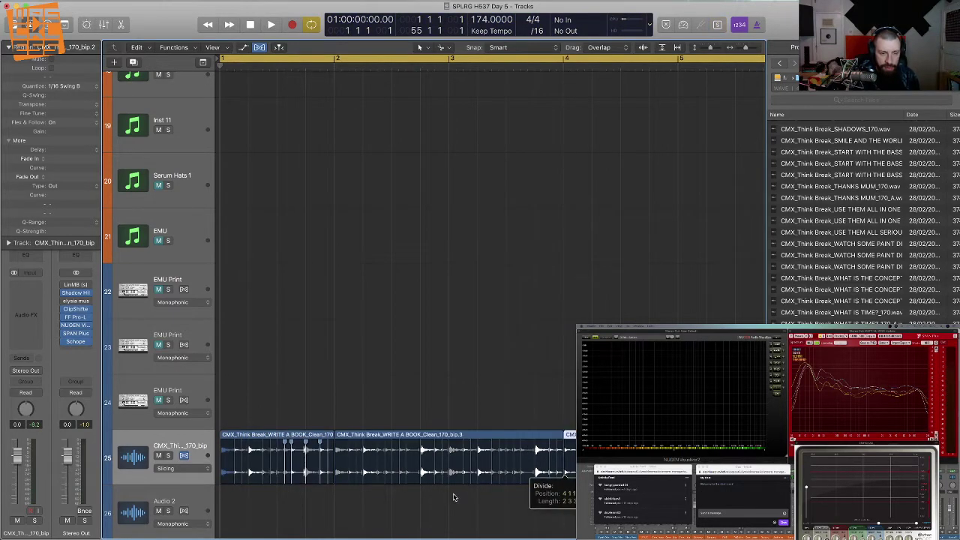
pyautogui.moveTo(453, 496); pyautogui.dragTo(357, 425)
pyautogui.press('Delete')
# - Repeat the first-bar region to fill bars 1 to 5 and audition it
pyautogui.click(250, 433)
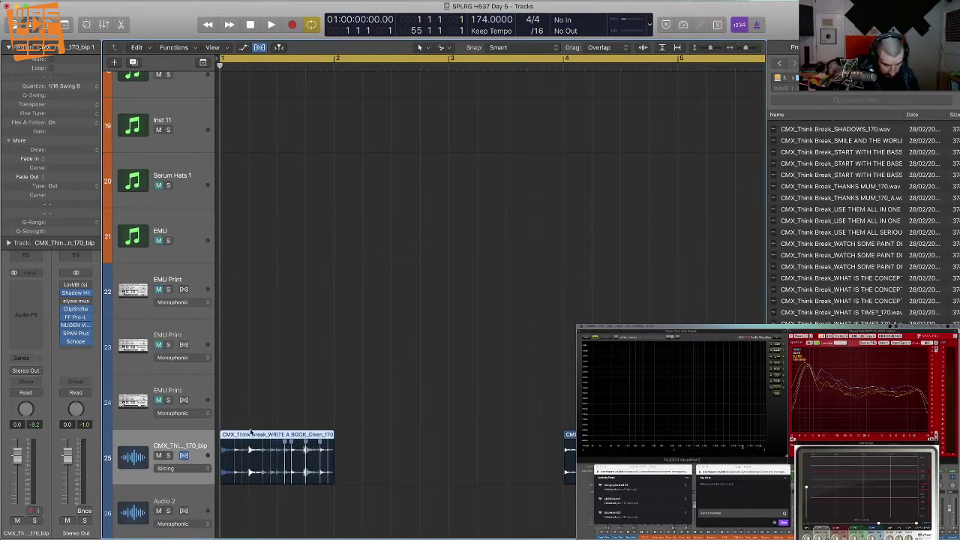
pyautogui.press('super+r')
pyautogui.press('super+r')
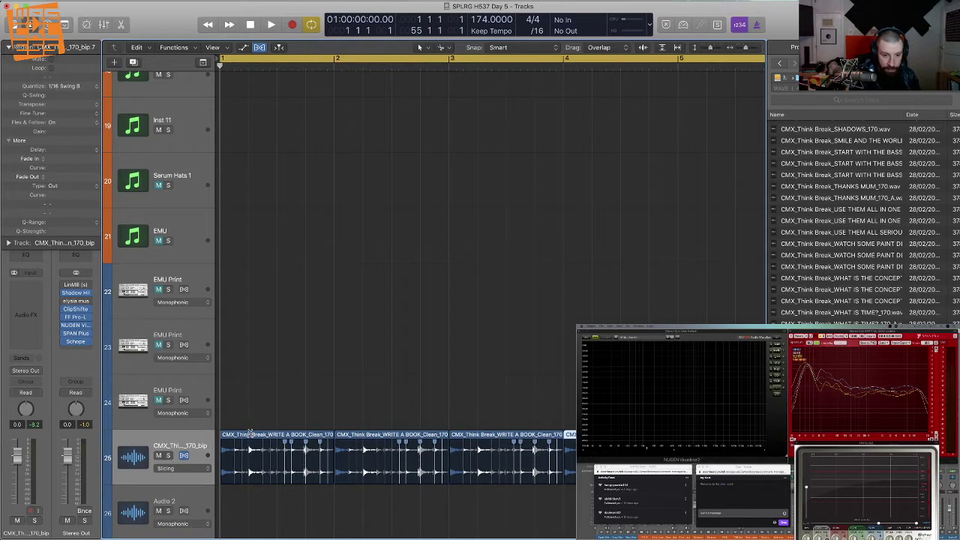
pyautogui.press('space')
pyautogui.press('super+Left')
pyautogui.press('super+Up')
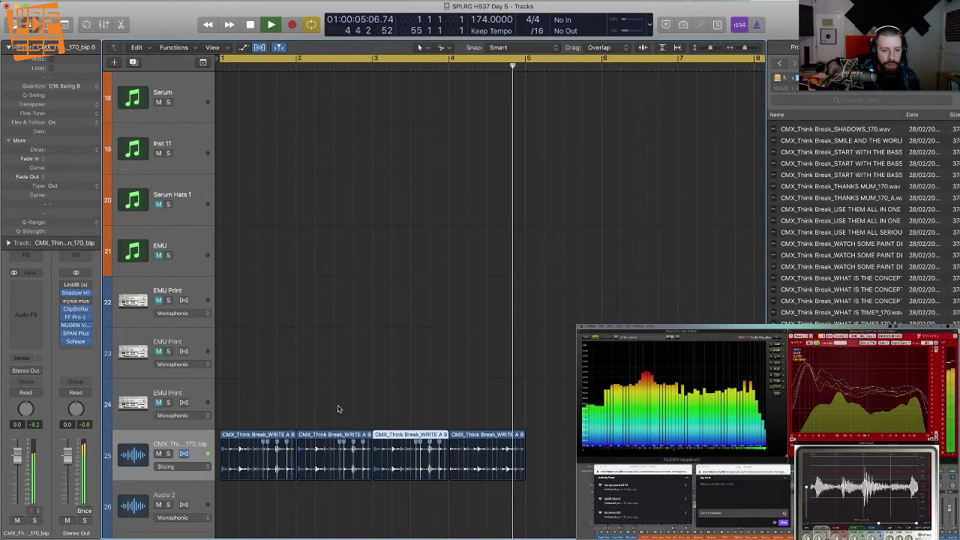
pyautogui.press('space')
# - Bounce the four regions in place into one and delete the old track
pyautogui.click(135, 441)
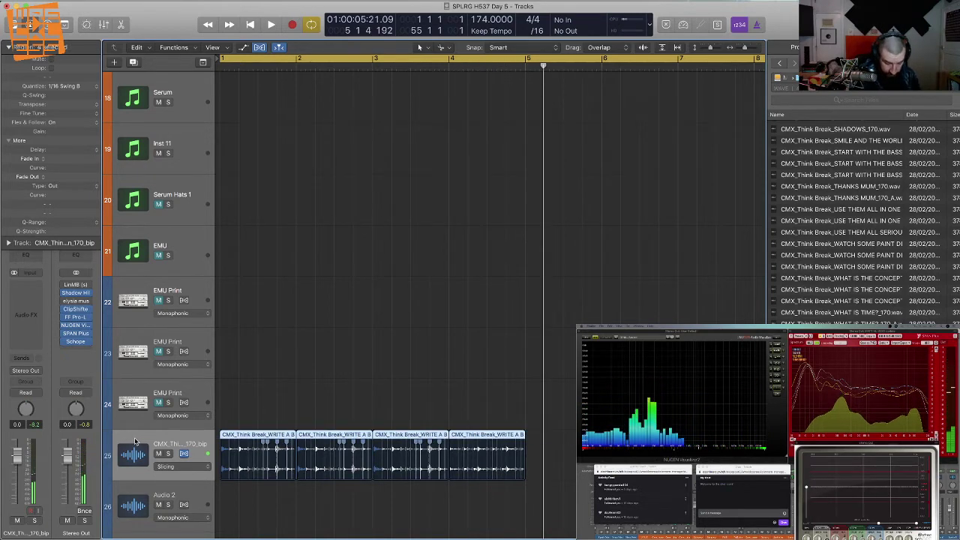
pyautogui.hotkey('ctrl', 'b')
pyautogui.press('Return')
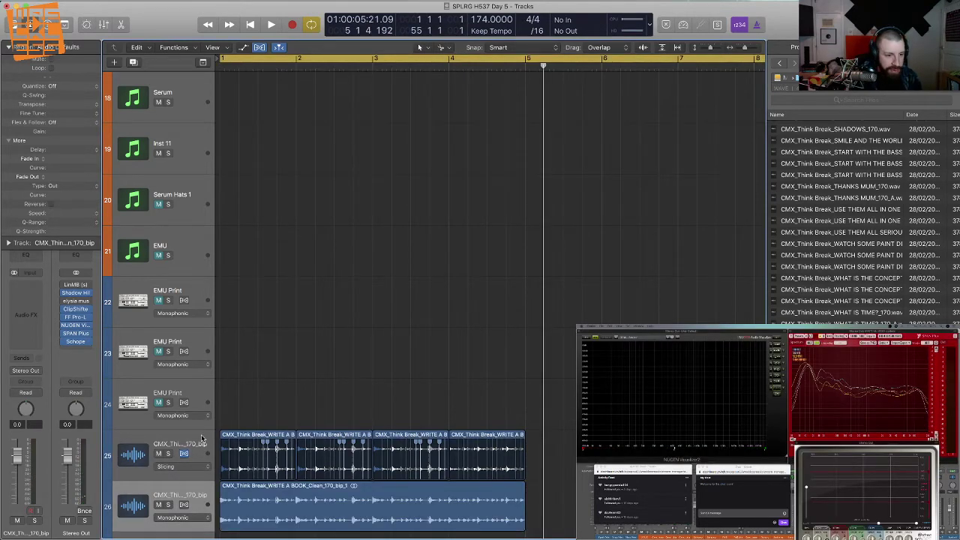
pyautogui.click(201, 437)
pyautogui.press('BackSpace')
pyautogui.press('BackSpace')
# - Play the bounced WRITE A BOOK_Clean_170_bip_1 break and show the project notes with the F#m scale
pyautogui.press('super+Left')
pyautogui.press('super+Up')
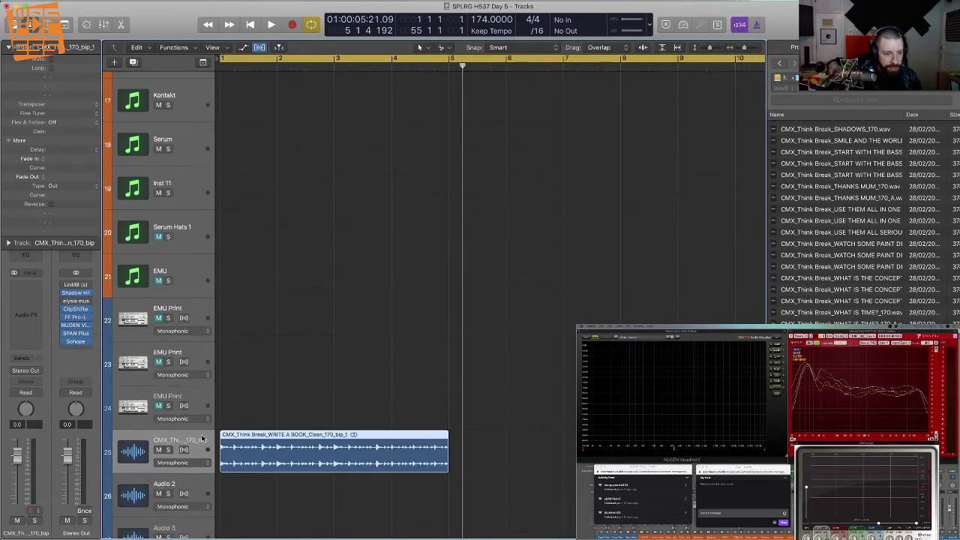
pyautogui.press('super+Up')
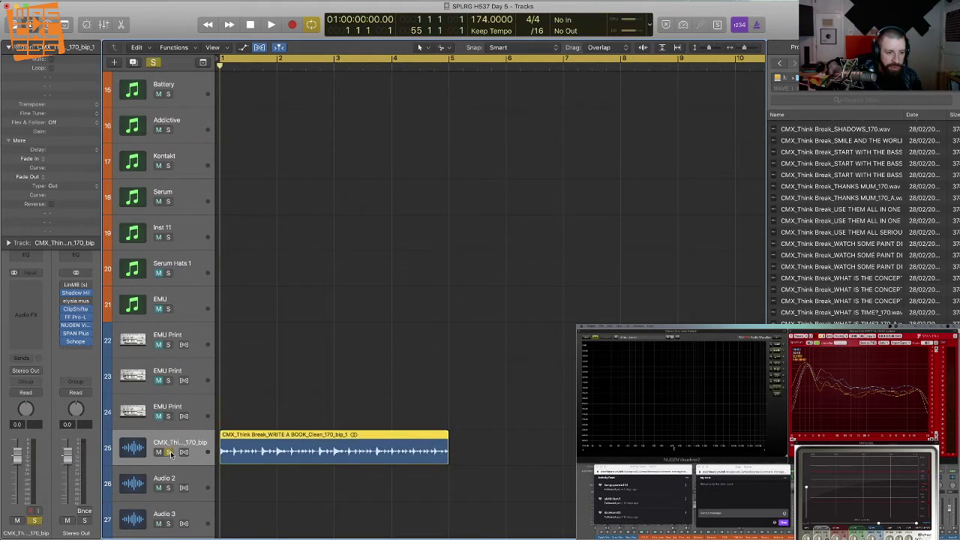
pyautogui.press('space')
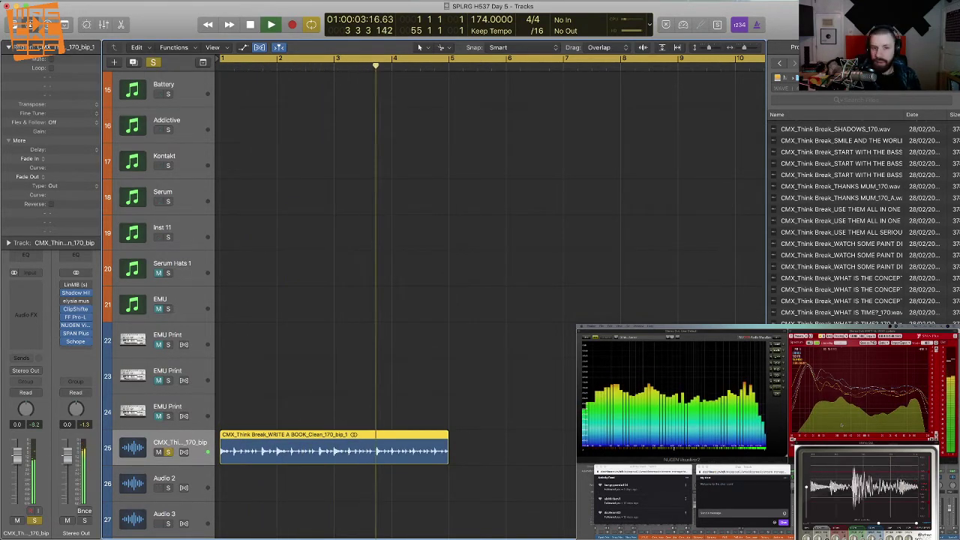
pyautogui.press('alt+super+p')
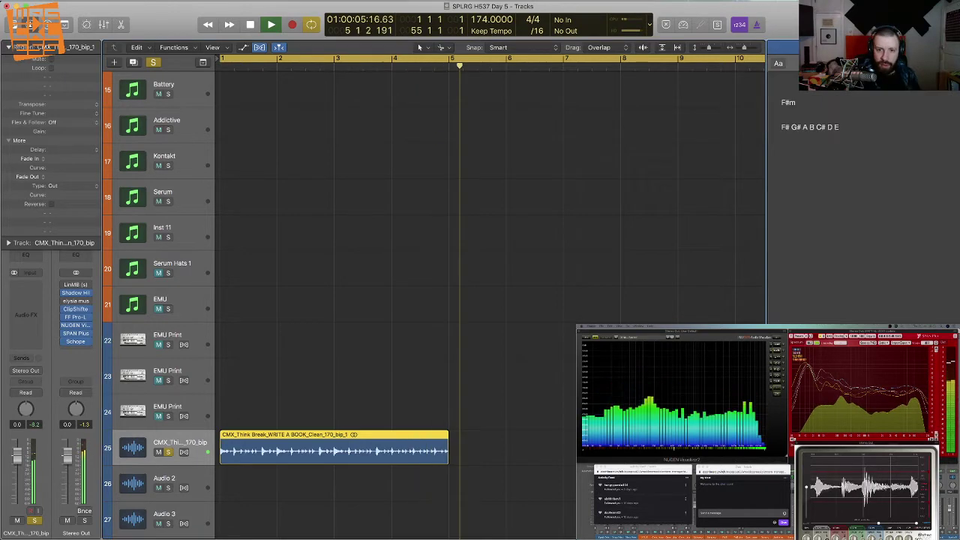
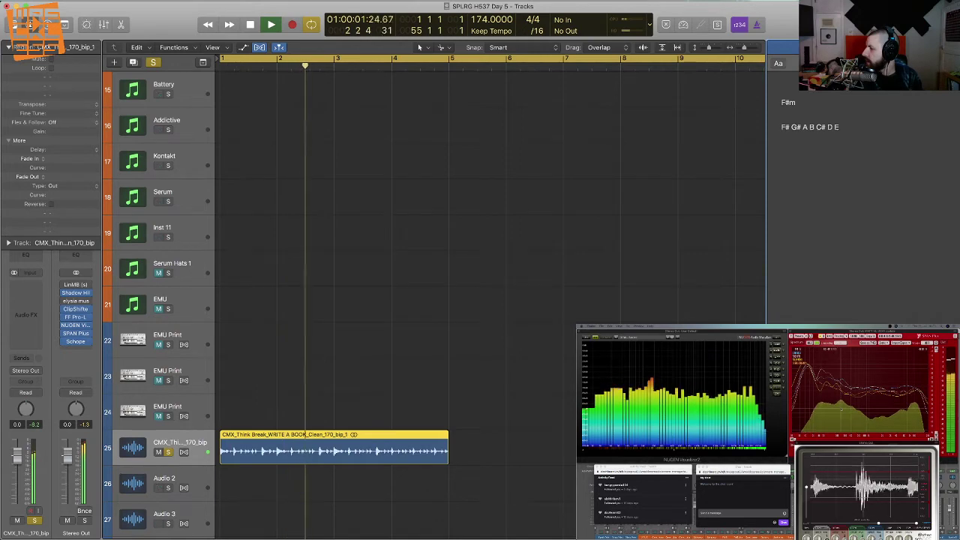
# - Stop and restart playback, then zoom out horizontally and vertically to show every track and bar
pyautogui.press('space')
pyautogui.press('space')
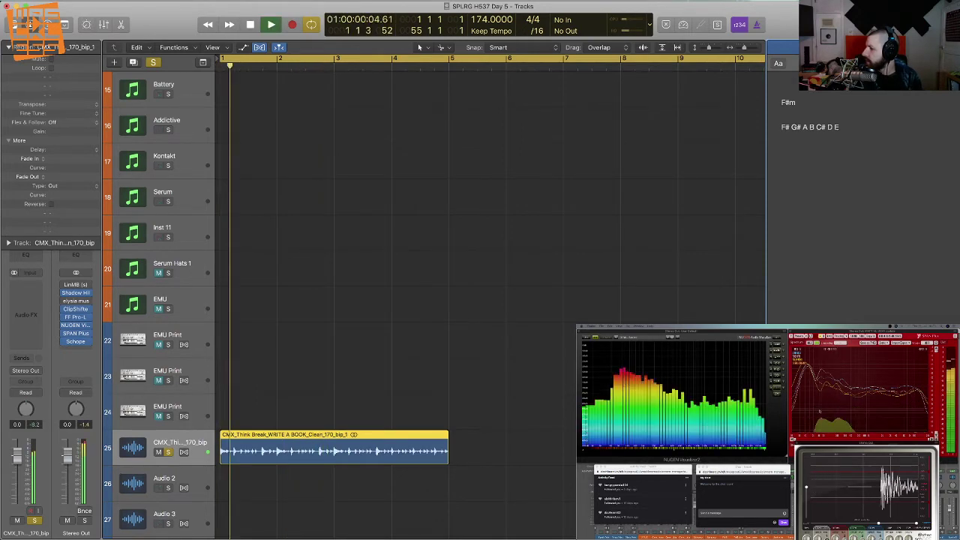
pyautogui.press('space')
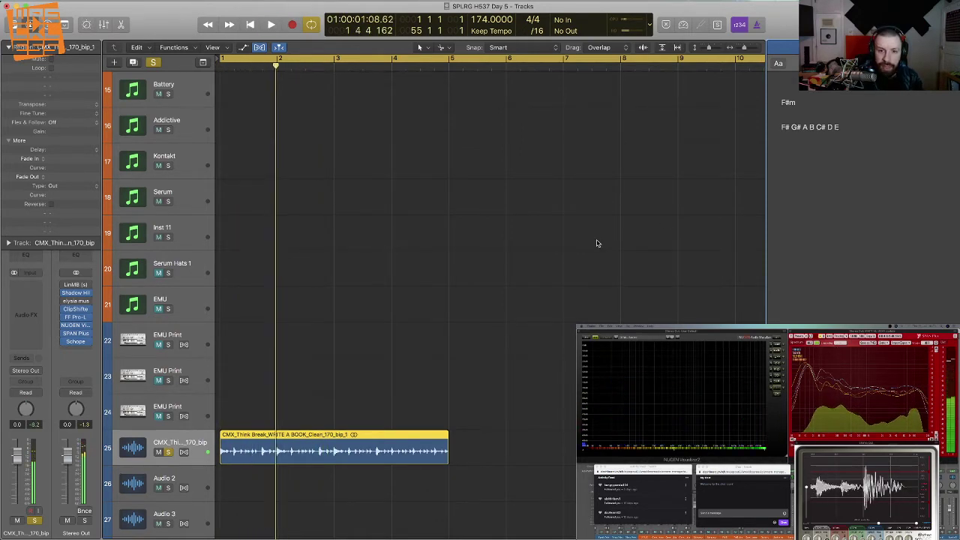
pyautogui.press('super+Left')
pyautogui.press('super+Left')
pyautogui.press('super+Up')
pyautogui.press('super+Up')
pyautogui.press('super+Up')
pyautogui.press('super+Up')
pyautogui.press('super+Left')
pyautogui.press('super+Left')
pyautogui.press('super+Up')
pyautogui.press('super+Up')
pyautogui.press('super+Up')
pyautogui.press('super+Up')
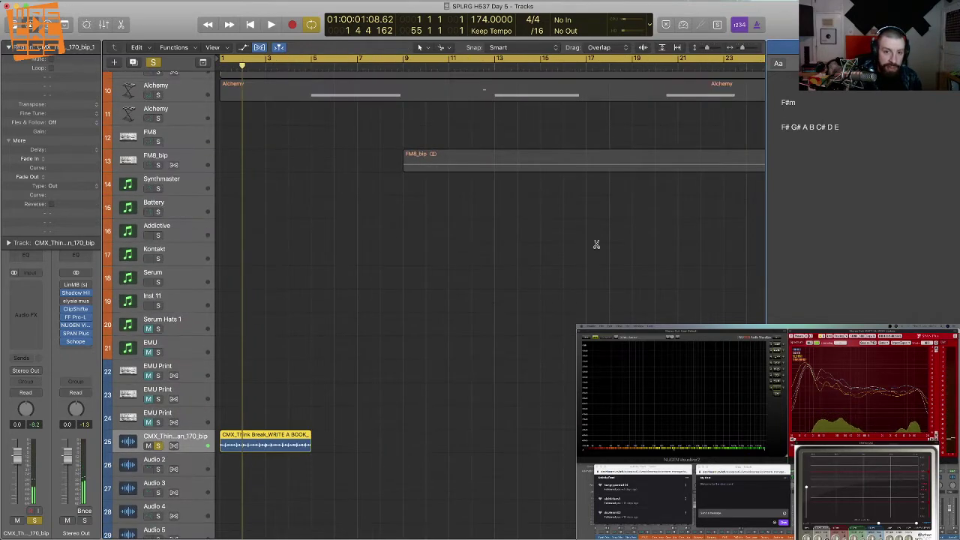
pyautogui.press('super+Left')
pyautogui.press('super+Up')
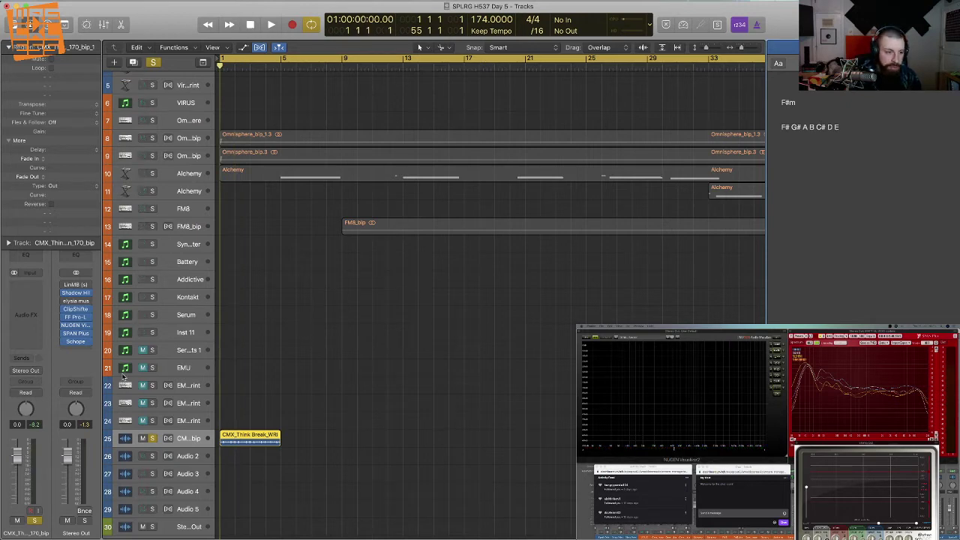
# - Add SoundShifter Pitch (s) Stereo to the break track, unsolo it and audition the full mix
pyautogui.click(21, 292)
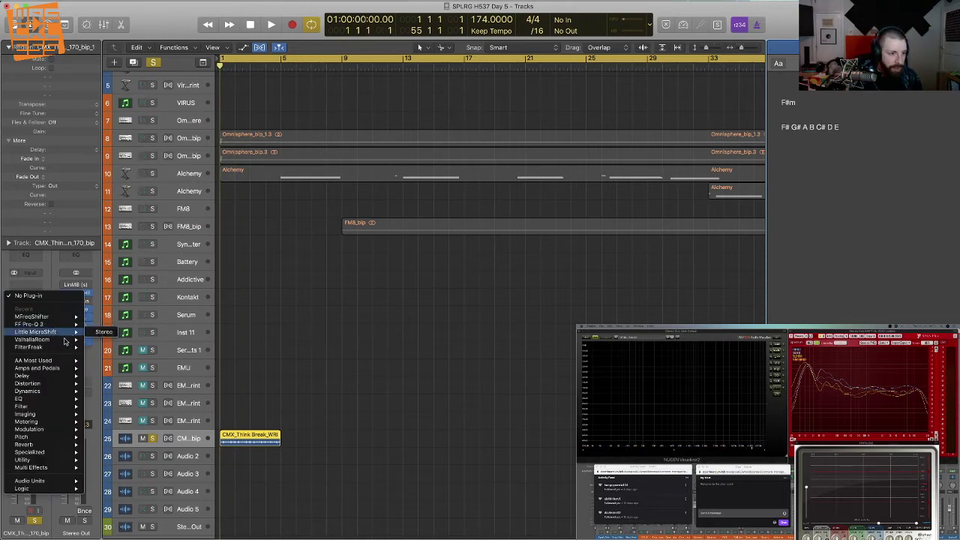
pyautogui.moveTo(61, 362)
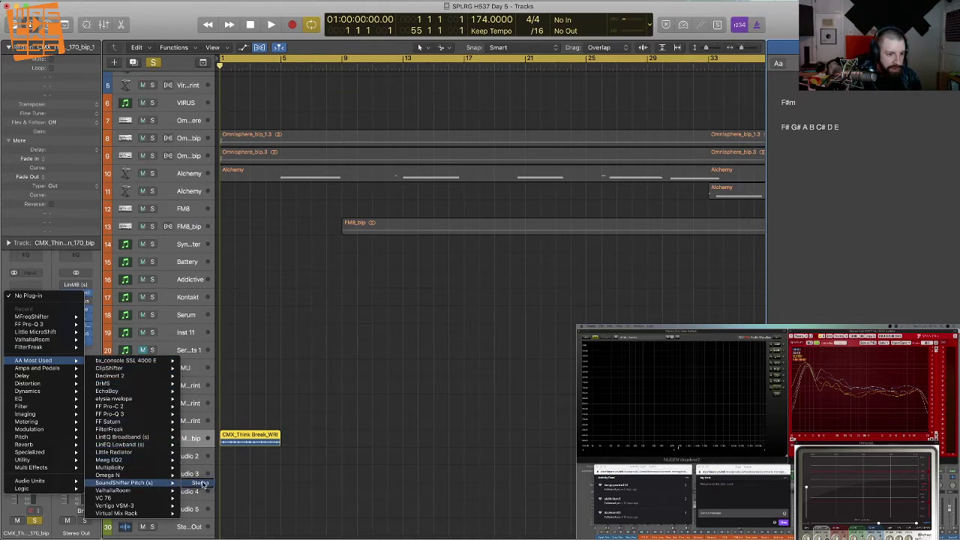
pyautogui.click(201, 483)
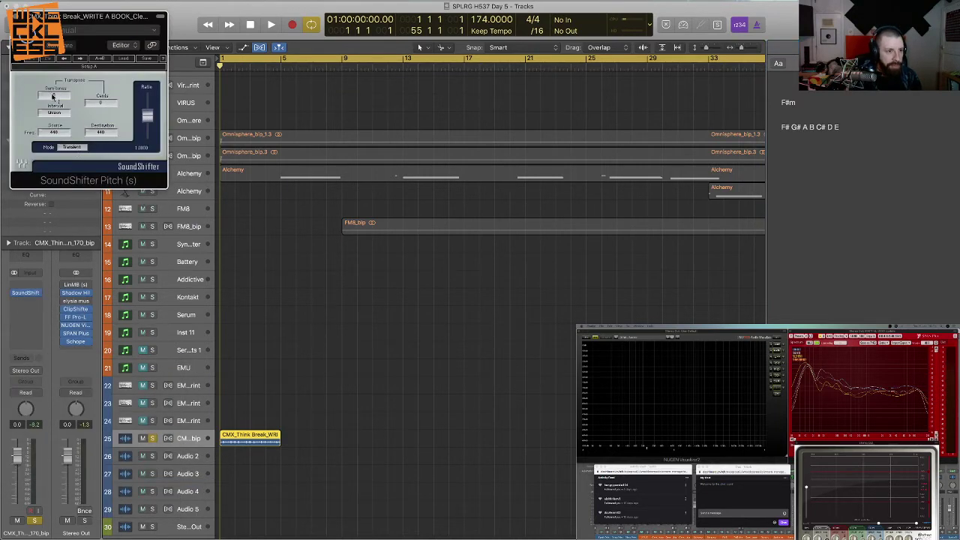
pyautogui.click(152, 438)
pyautogui.press('Return')
pyautogui.press('space')
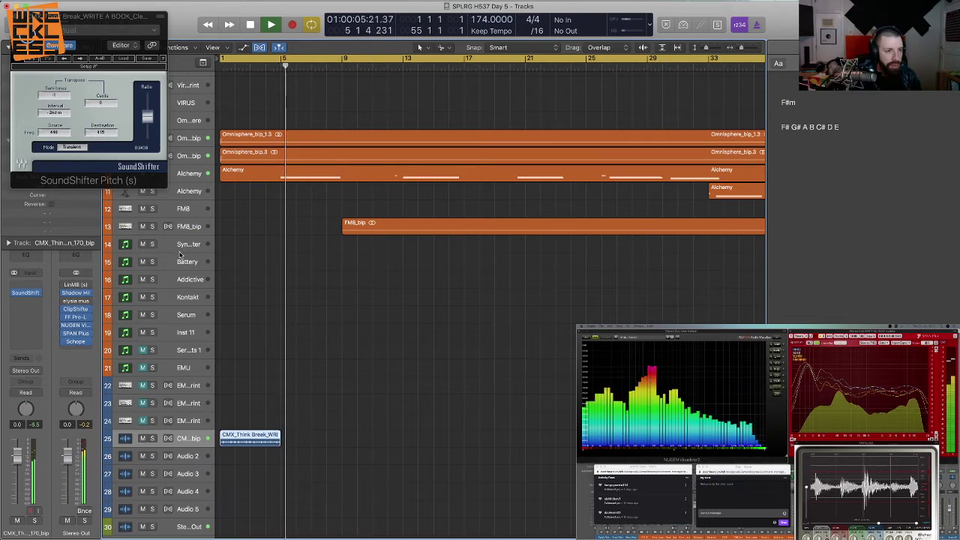
pyautogui.press('space')
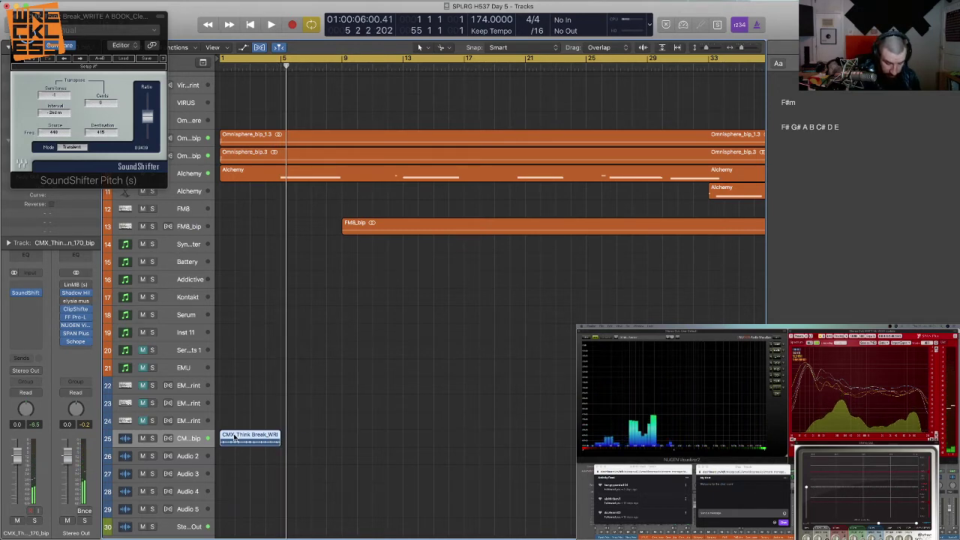
# - Bounce the pitch-shifted break in place to a new track and delete the original region
pyautogui.hotkey('ctrl', 'b')
pyautogui.press('Return')
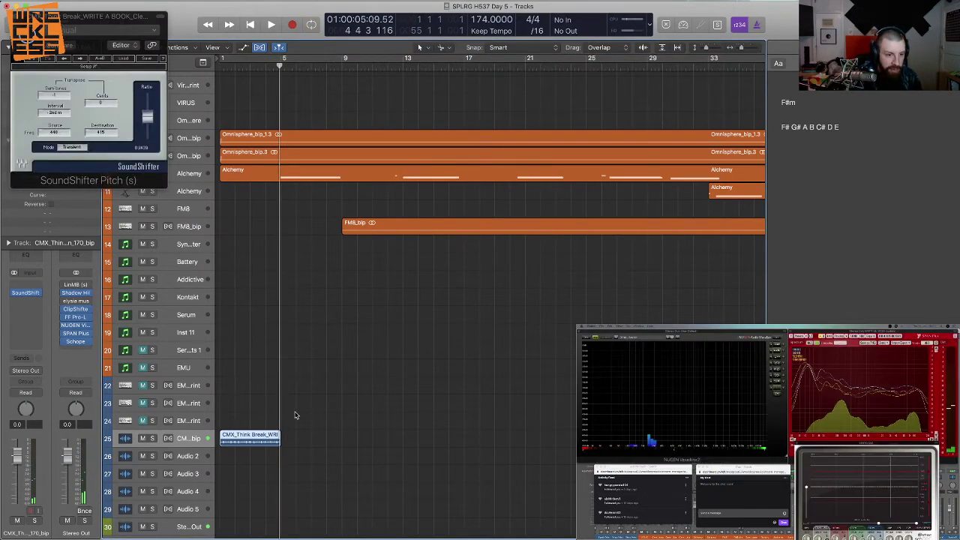
pyautogui.click(262, 416)
pyautogui.click(197, 439)
pyautogui.press('BackSpace')
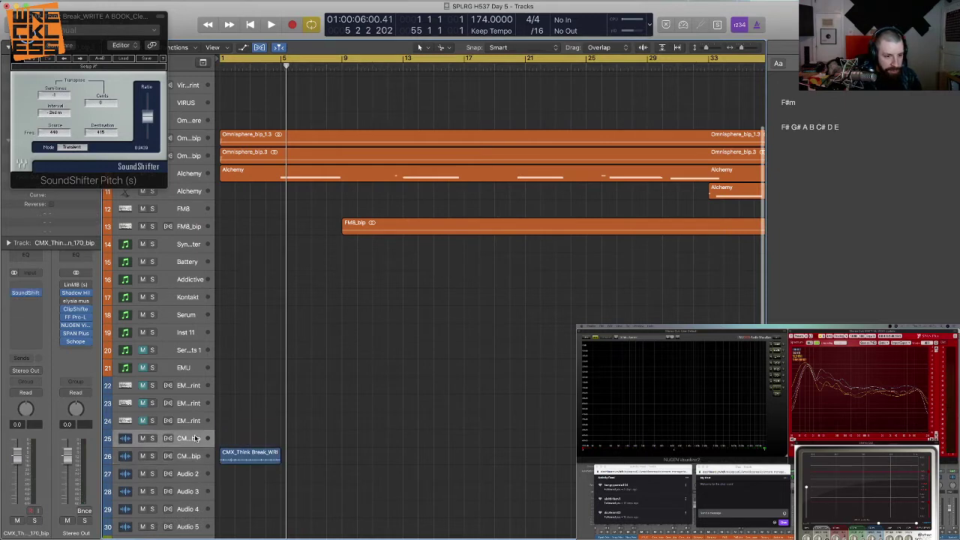
# - Delete the empty original break track and zoom in on the bounced break region
pyautogui.press('super+BackSpace')
pyautogui.press('Return')
pyautogui.press('super+Right')
pyautogui.press('super+Right')
pyautogui.press('super+Right')
pyautogui.press('super+Right')
pyautogui.press('super+Right')
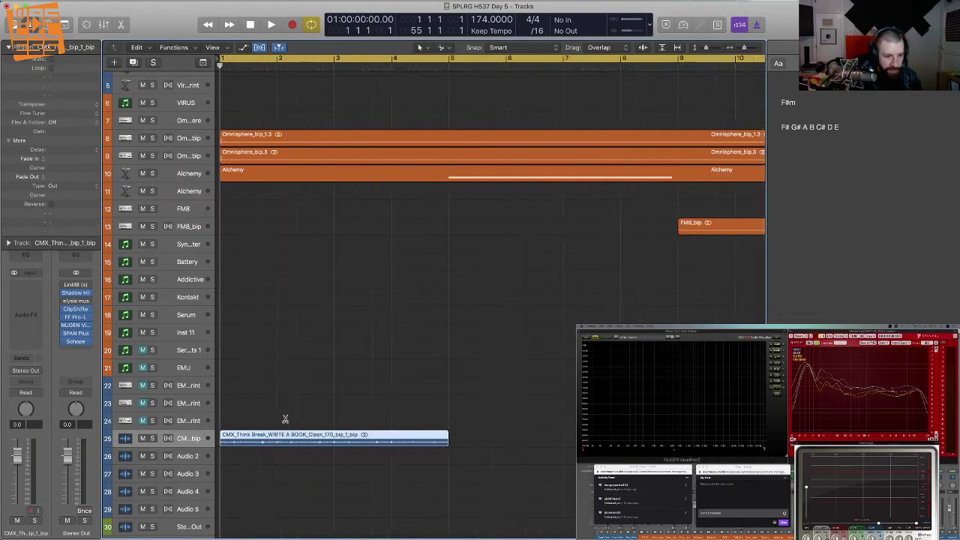
pyautogui.press('super+Down')
# - Cut the bounced CMX break into slices at the transient around 1 3 4 201
pyautogui.scroll(8, 285, 418)
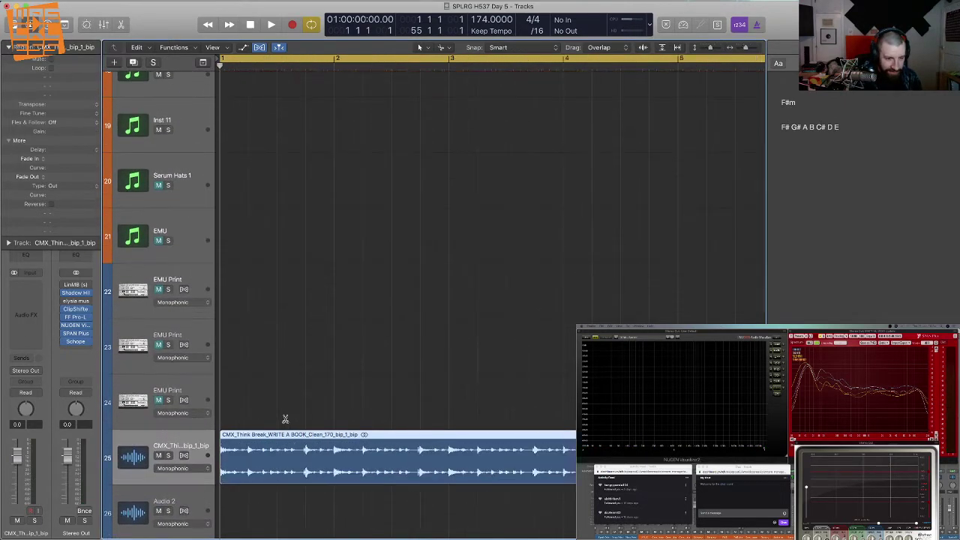
pyautogui.scroll(6, 285, 419)
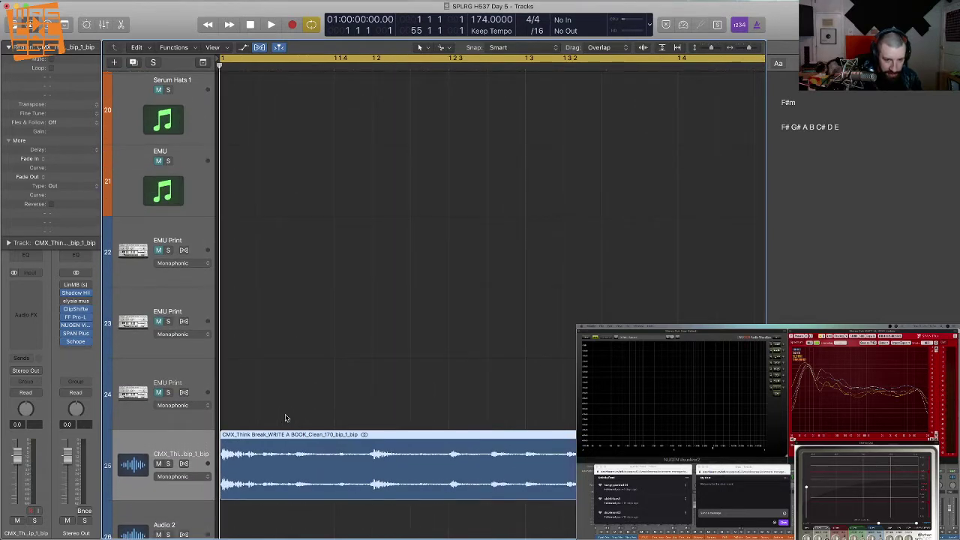
pyautogui.hscroll(5, 315, 394)
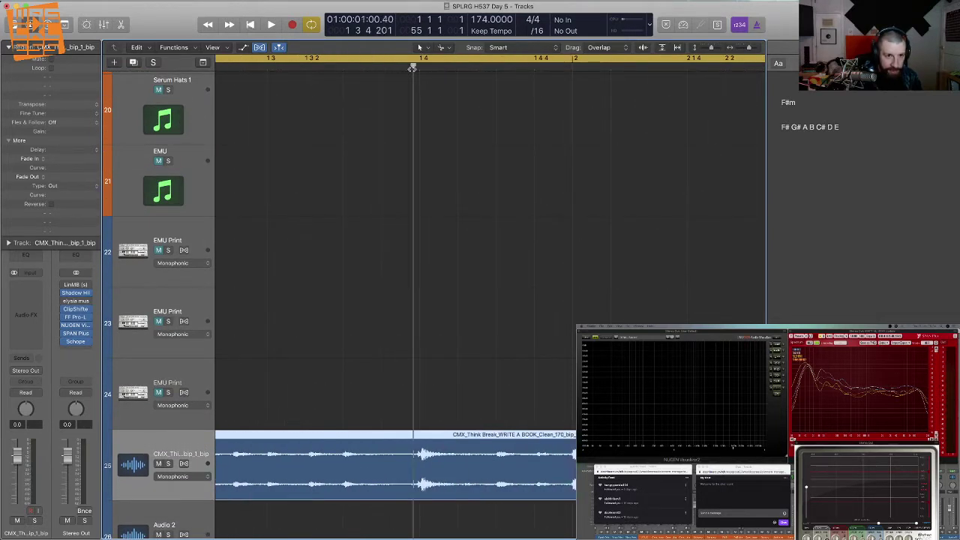
pyautogui.scroll(8, 412, 68)
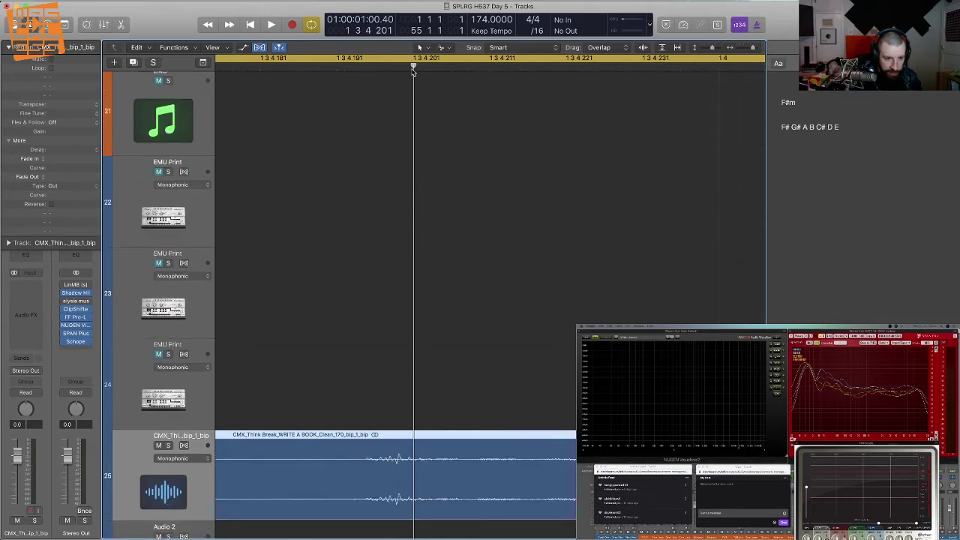
pyautogui.scroll(3, 413, 71)
pyautogui.scroll(-3, 380, 332)
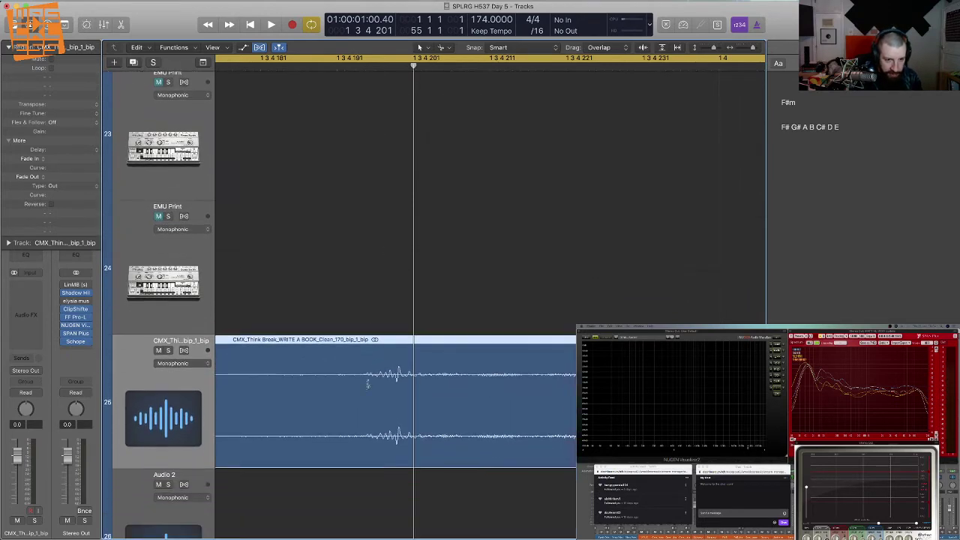
pyautogui.click(360, 391)
pyautogui.moveTo(438, 393); pyautogui.dragTo(423, 391)
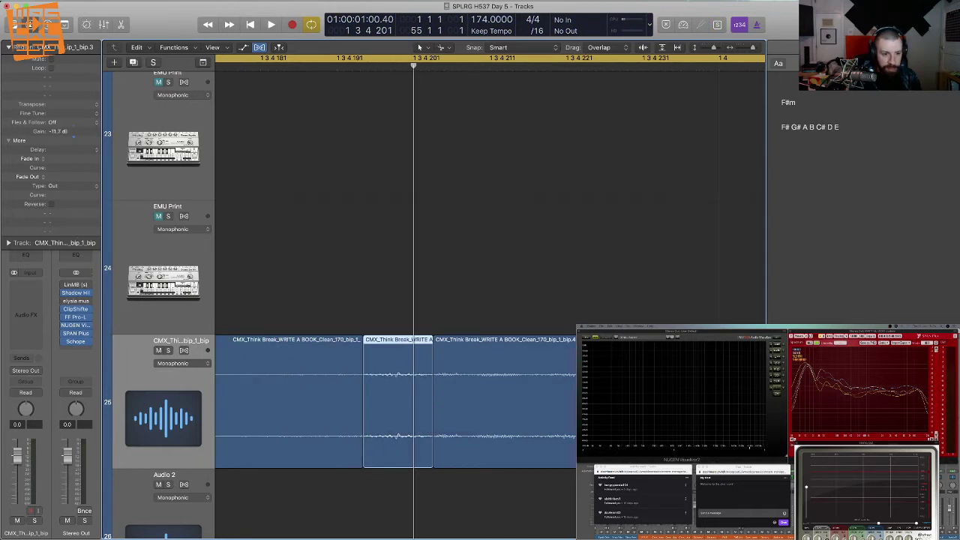
# - Zoom out and audition the sliced break, including the second slice alone
pyautogui.press('super+Left')
pyautogui.press('super+Left')
pyautogui.press('super+Left')
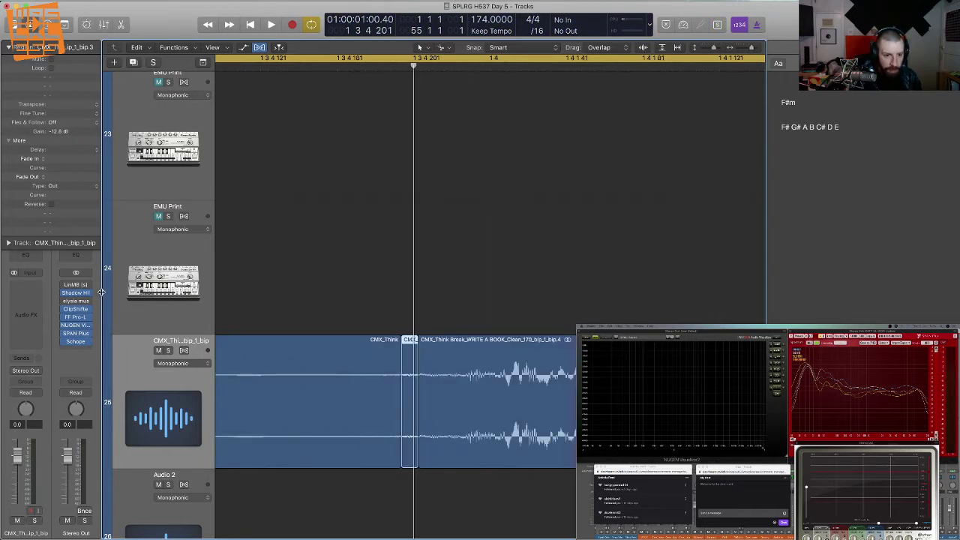
pyautogui.press('space')
pyautogui.press('super+Left')
pyautogui.press('super+Left')
pyautogui.press('super+Left')
pyautogui.press('super+Left')
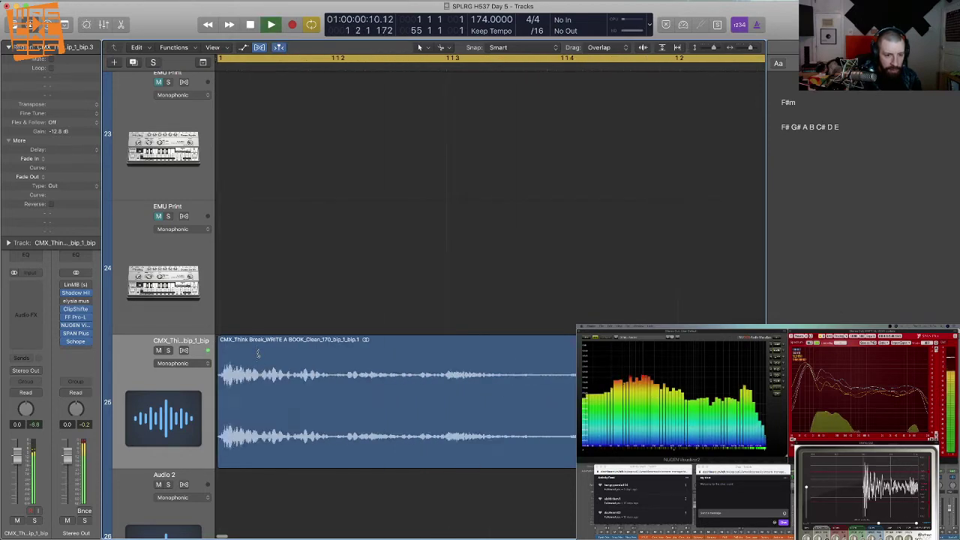
pyautogui.press('super+Left')
pyautogui.press('super+Left')
pyautogui.press('super+Up')
pyautogui.press('super+Up')
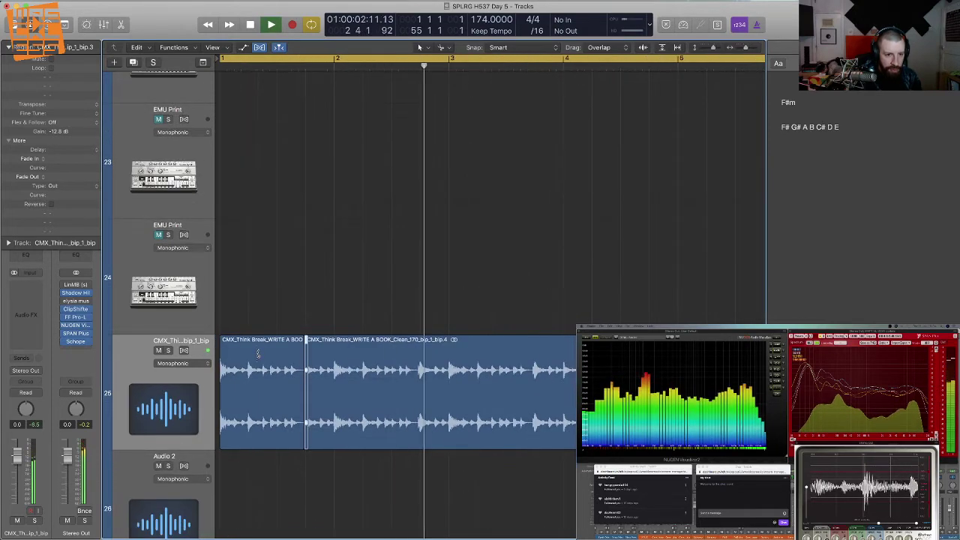
pyautogui.press('space')
pyautogui.keyDown('super'); pyautogui.click(336, 381); pyautogui.keyUp('super')
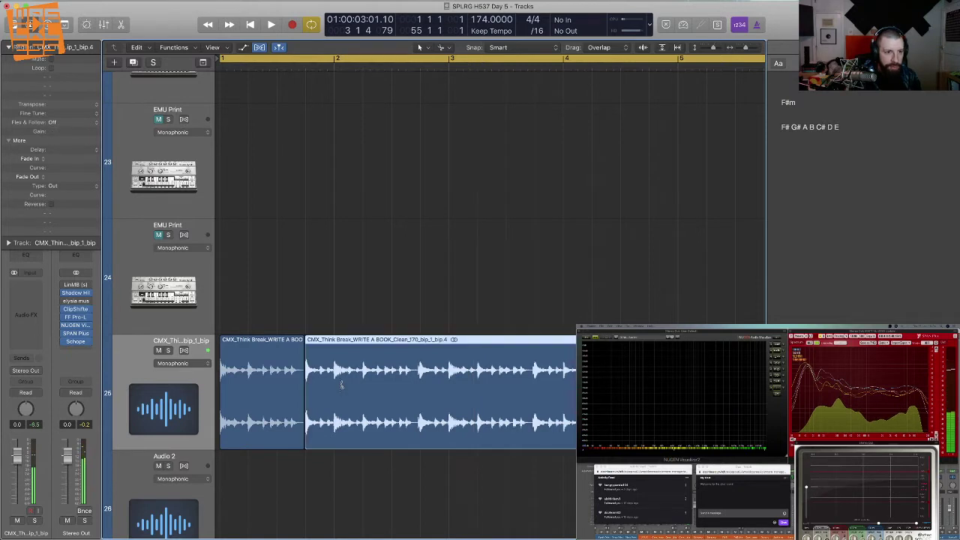
# - Split the break at bar 2 and delete the tail slice
pyautogui.click(336, 397)
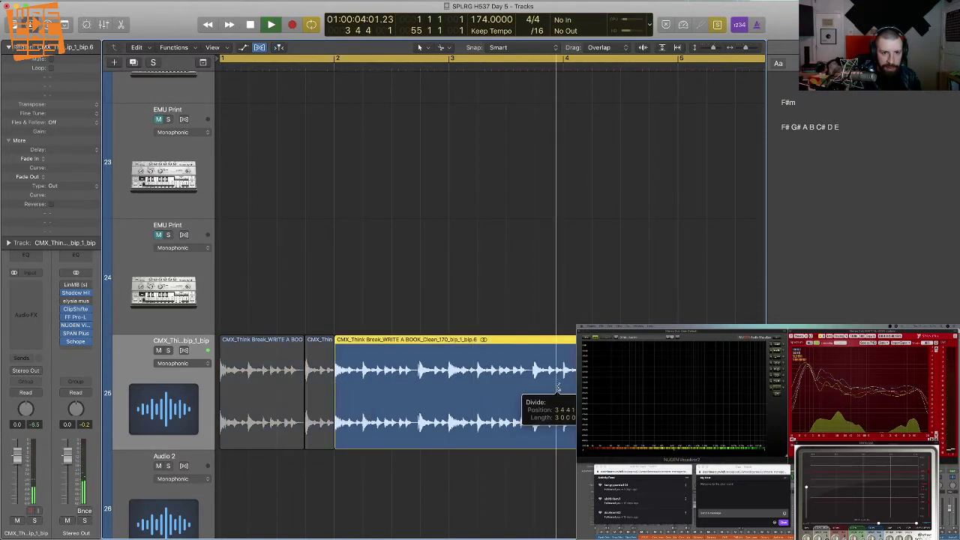
pyautogui.press('space')
pyautogui.press('Delete')
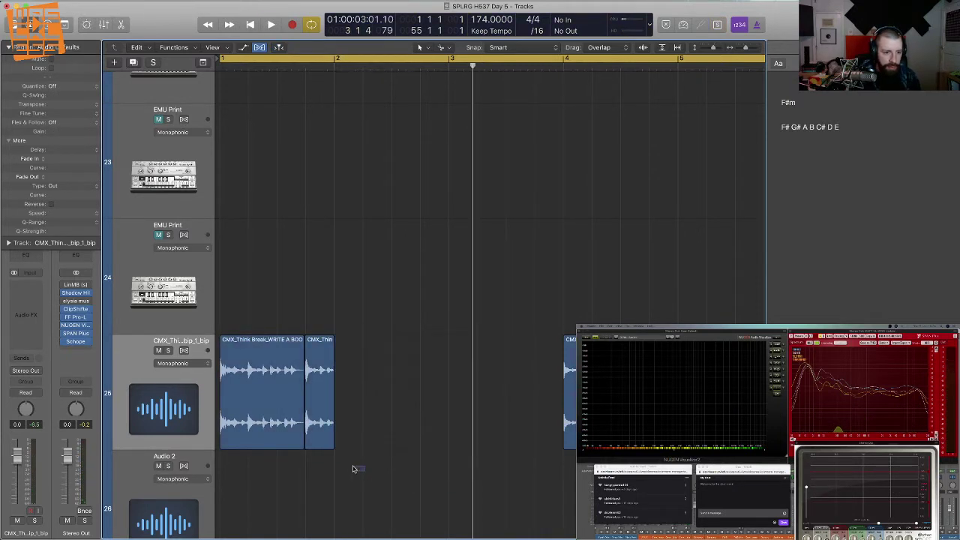
# - Repeat the remaining break slices twice to the right and play the extended loop
pyautogui.click(192, 389)
pyautogui.press('super+r')
pyautogui.press('super+r')
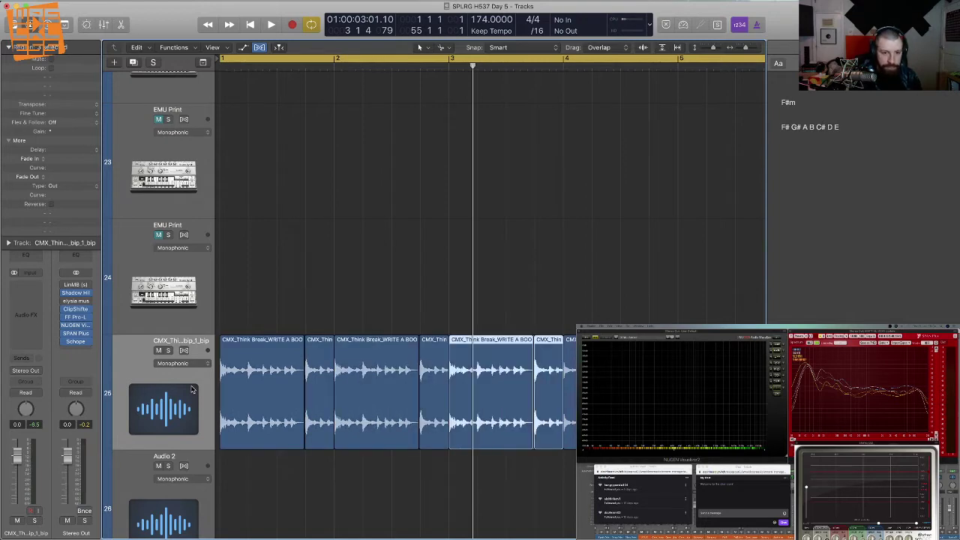
pyautogui.press('Return')
pyautogui.press('space')
pyautogui.press('super+Left')
pyautogui.press('super+Up')
pyautogui.press('super+Up')
pyautogui.press('super+Up')
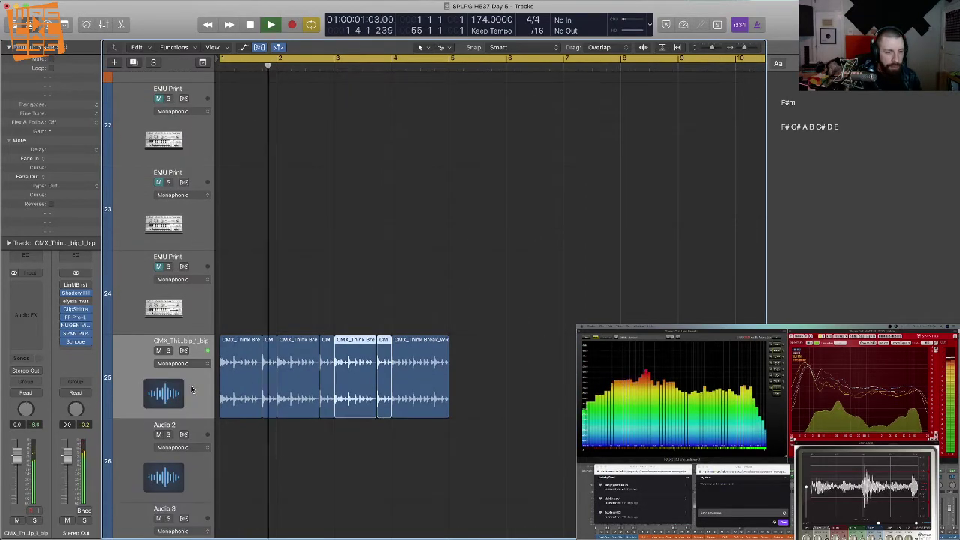
# - Move the last break region to bar 8 and repeat the six slices to fill bars 4–7
pyautogui.click(472, 423)
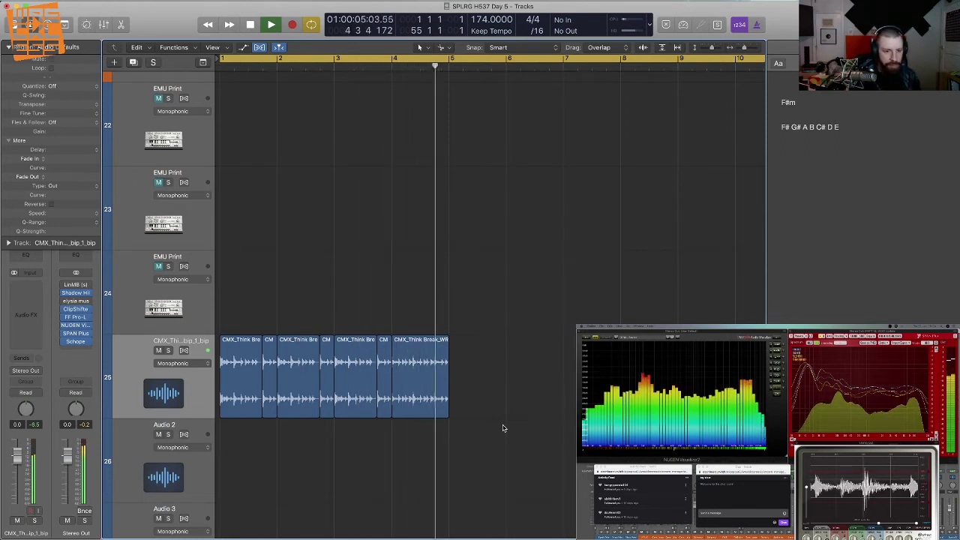
pyautogui.press('space')
pyautogui.moveTo(409, 379); pyautogui.dragTo(639, 409)
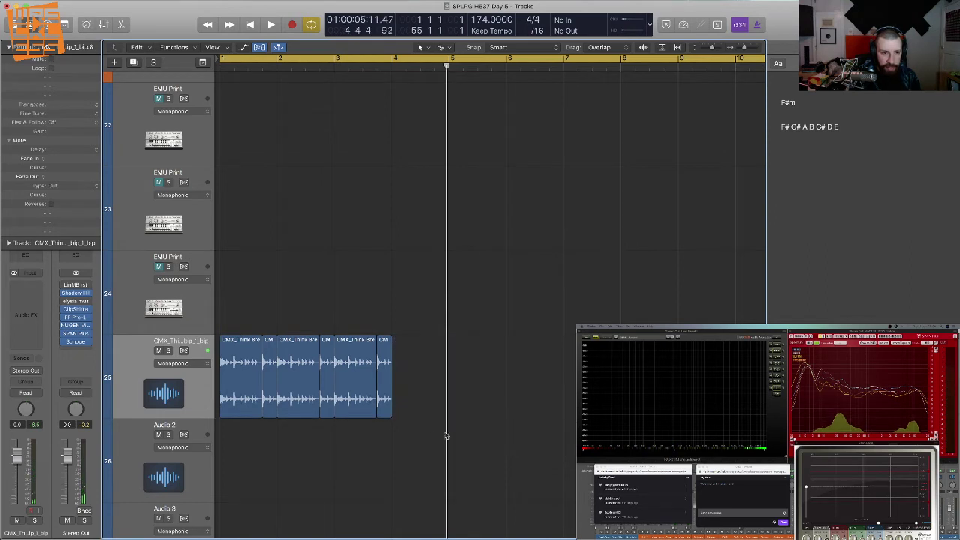
pyautogui.moveTo(432, 434); pyautogui.dragTo(227, 389)
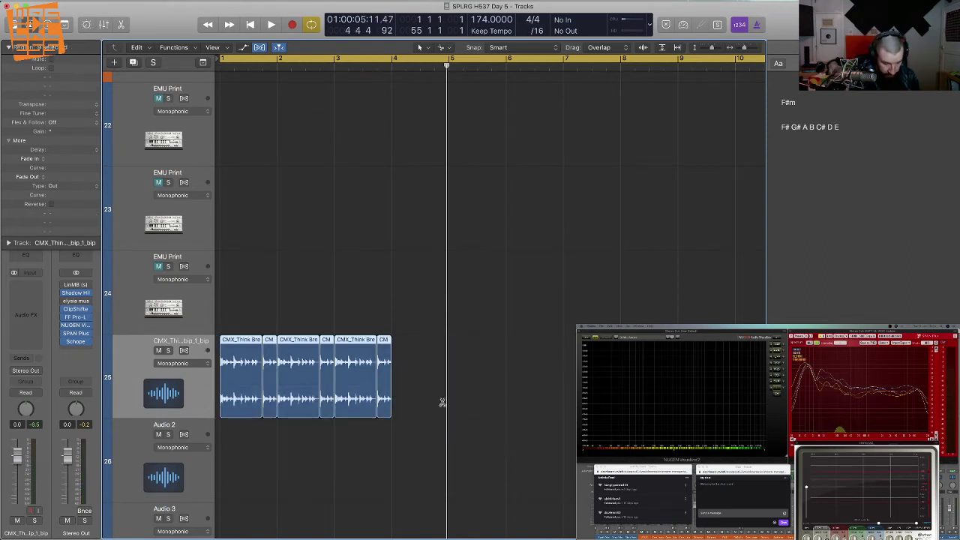
pyautogui.press('super+r')
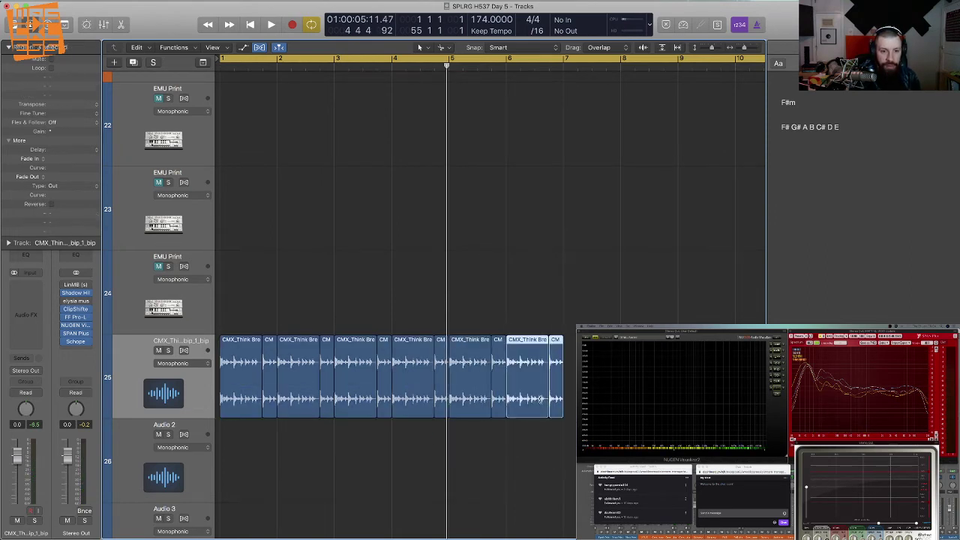
# - Bounce all the CMX_Think Break slices in place into one region spanning bars 1–9
pyautogui.moveTo(582, 440); pyautogui.dragTo(187, 388)
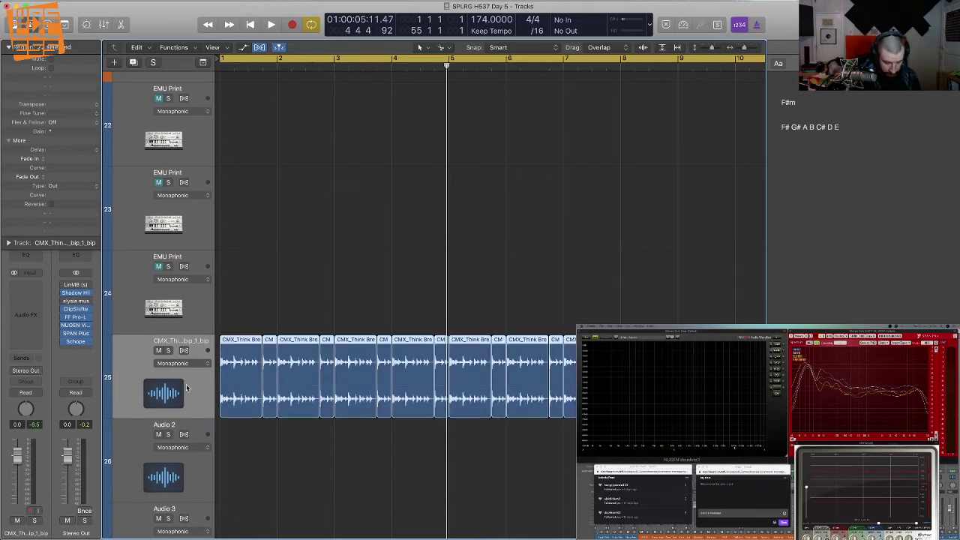
pyautogui.hotkey('ctrl', 'b')
pyautogui.press('Return')
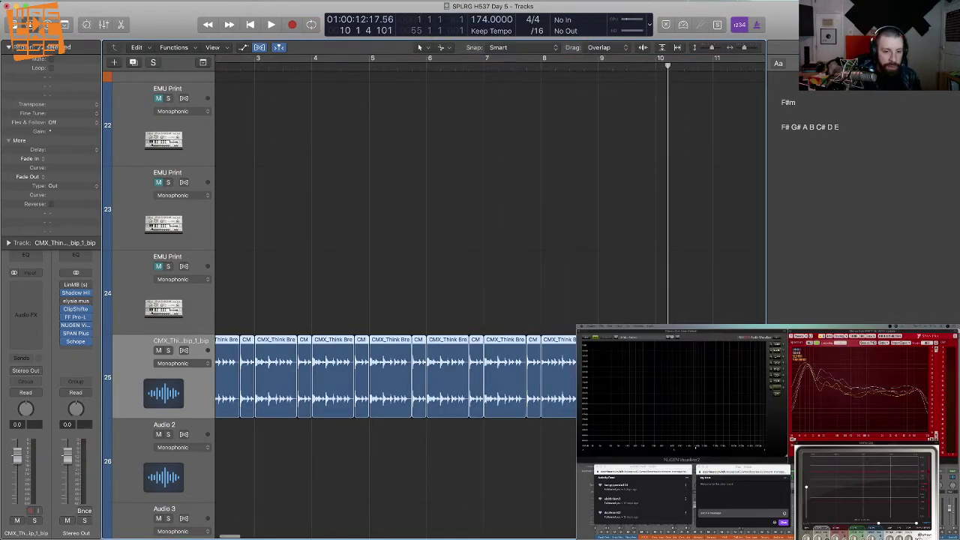
pyautogui.press('super+Left')
pyautogui.press('super+Left')
pyautogui.press('super+Left')
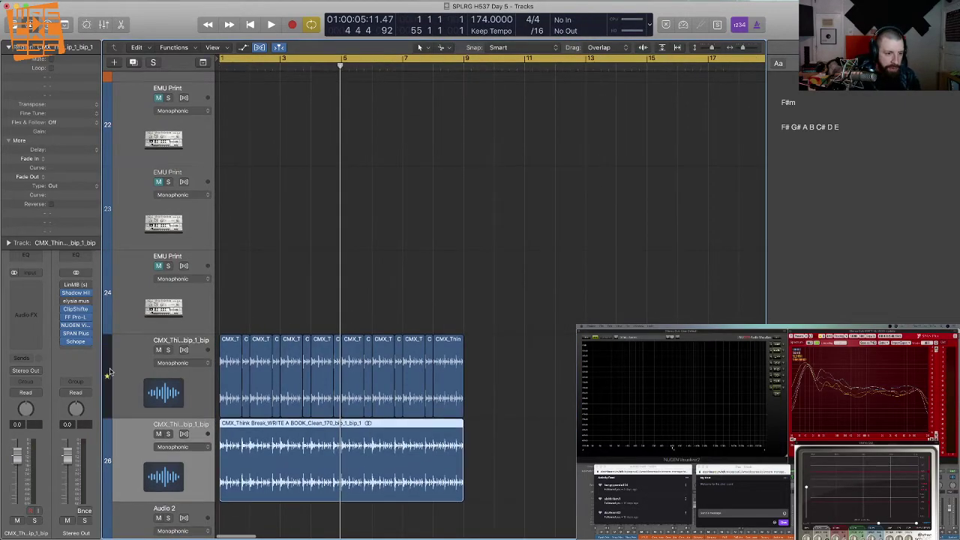
# - Delete the original chopped break regions and their empty track, then zoom out
pyautogui.click(110, 372)
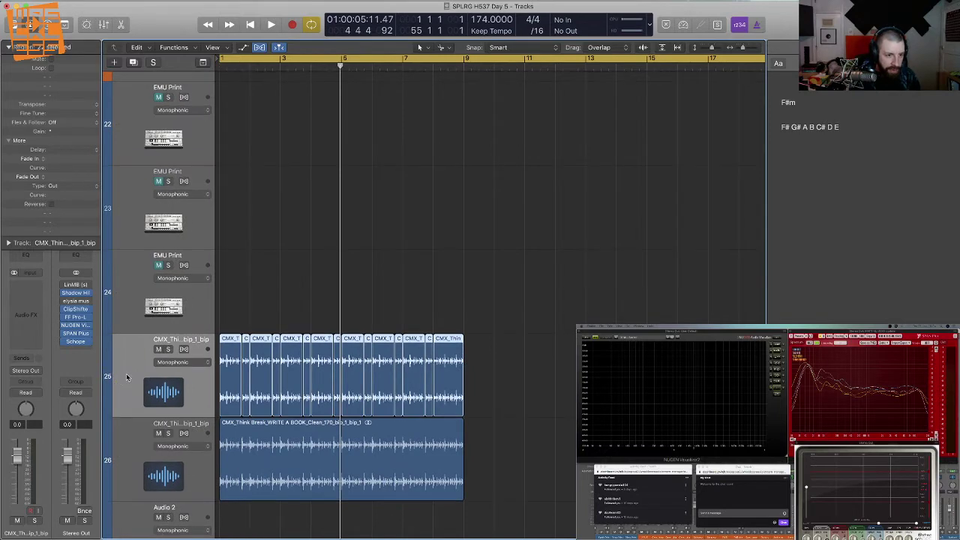
pyautogui.press('Delete')
pyautogui.press('super+BackSpace')
pyautogui.press('super+Left')
pyautogui.press('super+Left')
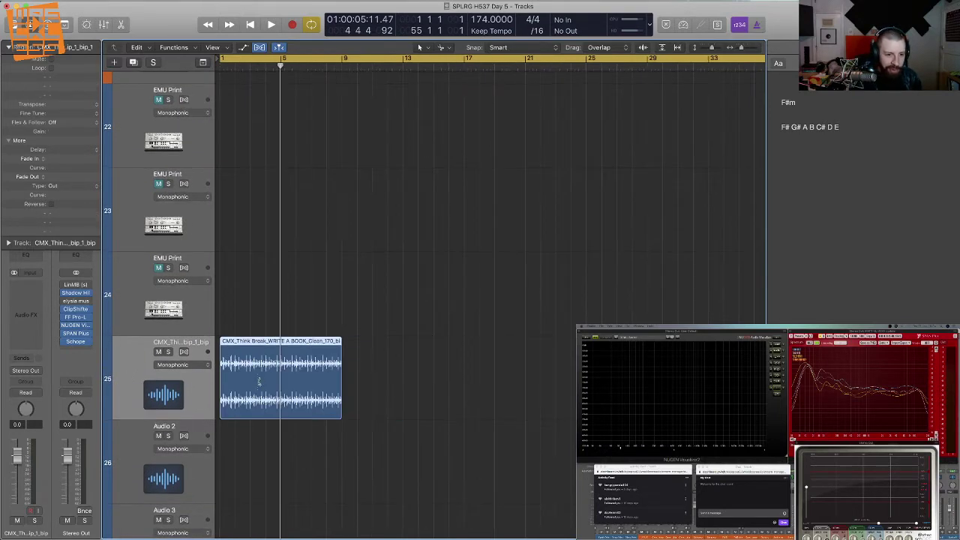
pyautogui.press('super+Up')
pyautogui.press('super+Up')
pyautogui.press('super+Up')
pyautogui.press('super+Up')
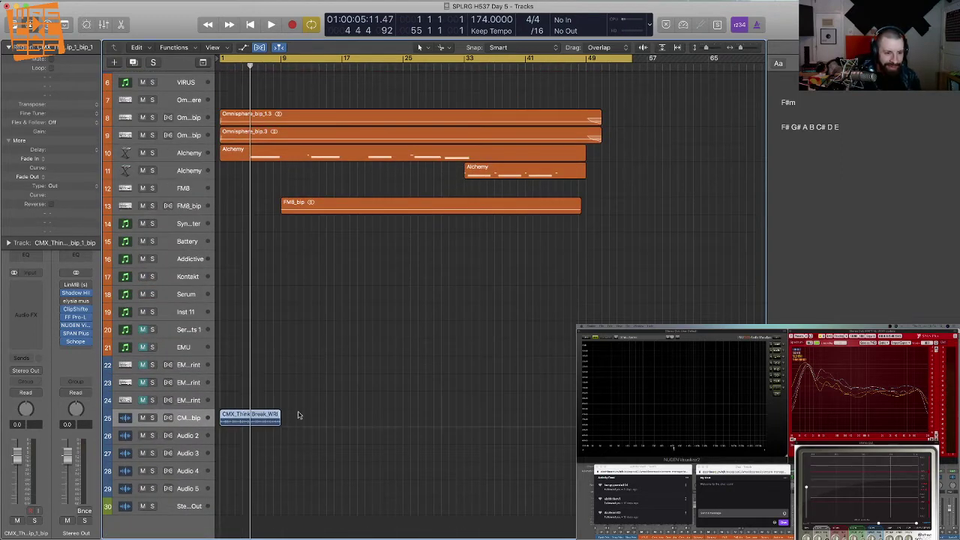
# - Move the bounced break region to start around bar 17 and play from the top
pyautogui.moveTo(278, 417); pyautogui.dragTo(575, 418)
pyautogui.press('Return')
pyautogui.press('space')
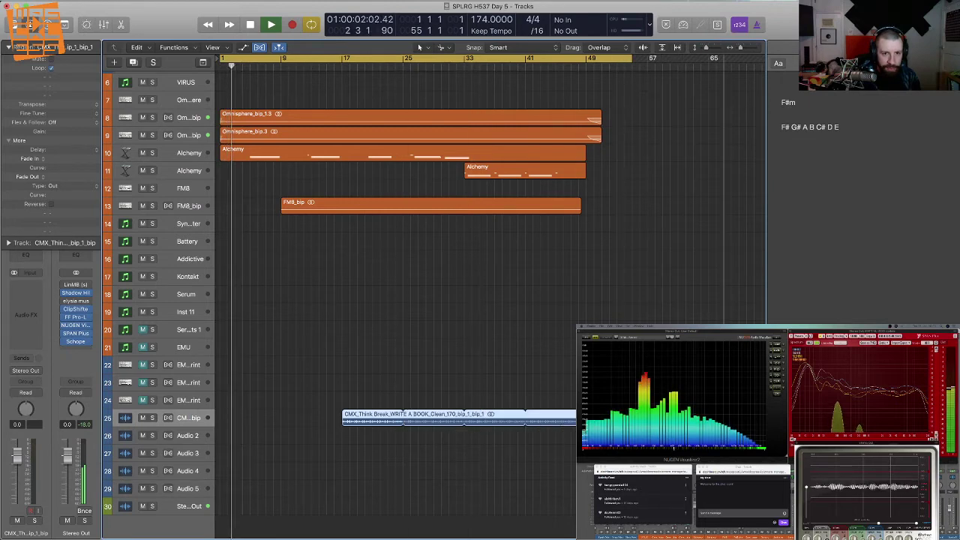
pyautogui.hscroll(2, 638, 309)
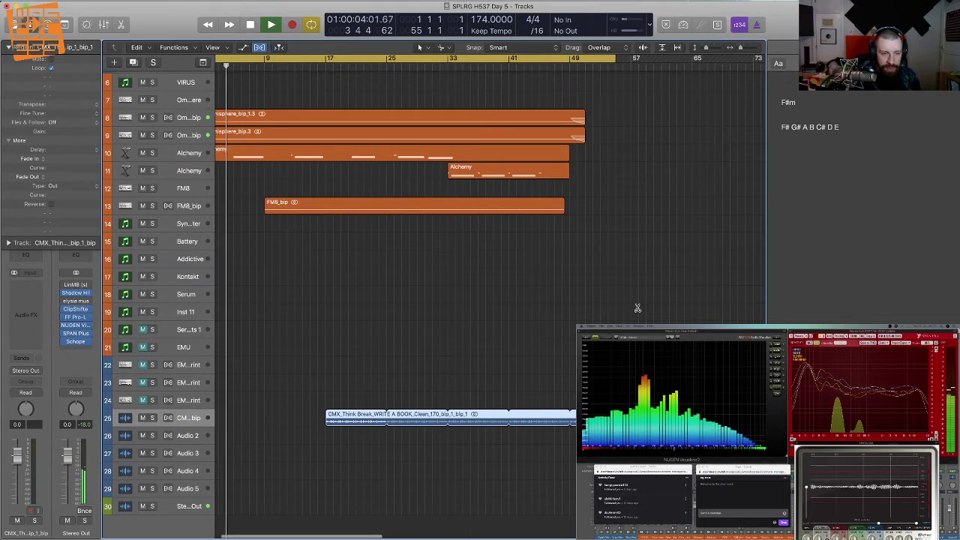
pyautogui.press('super+Left')
pyautogui.press('super+Left')
pyautogui.press('super+Up')
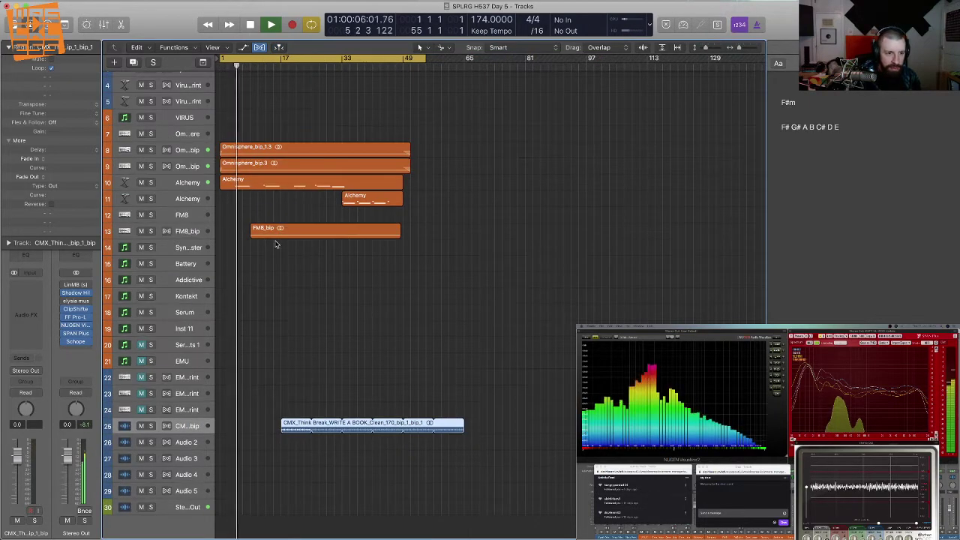
# - Copy the FM8_bip and Alchemy regions to bar 49 and cycle bars 49–65
pyautogui.moveTo(269, 229); pyautogui.dragTo(451, 229)
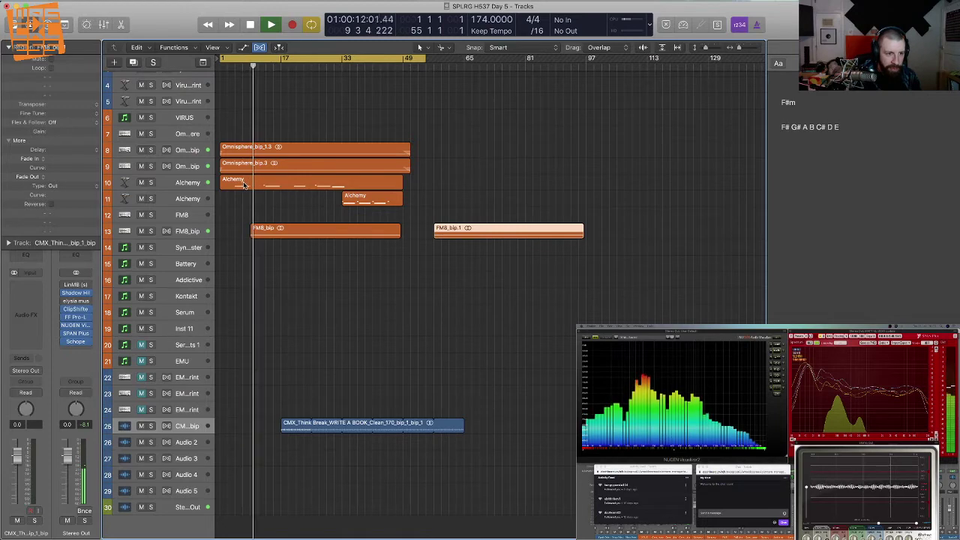
pyautogui.moveTo(243, 185); pyautogui.dragTo(423, 188)
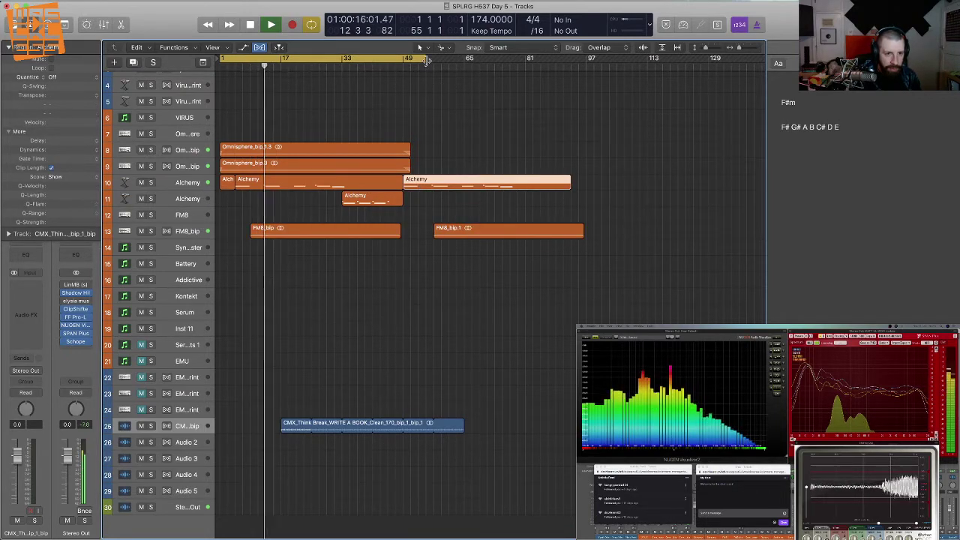
pyautogui.moveTo(425, 60); pyautogui.dragTo(465, 60)
pyautogui.press('space')
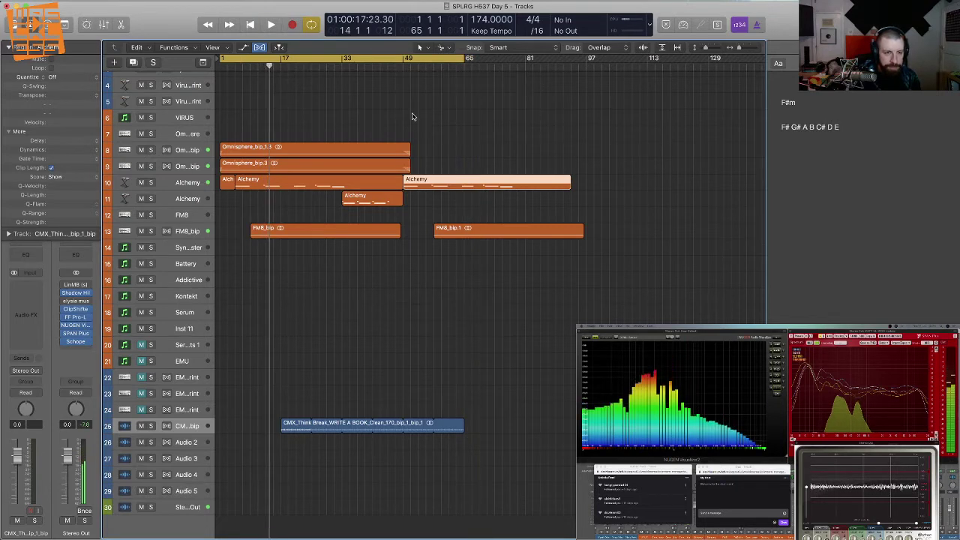
pyautogui.press('space')
pyautogui.moveTo(404, 57); pyautogui.dragTo(465, 60)
pyautogui.press('space')
pyautogui.press('space')
# - Shift the FM8_bip.1 copy to start at bar 53, then select the Serum track
pyautogui.click(448, 141)
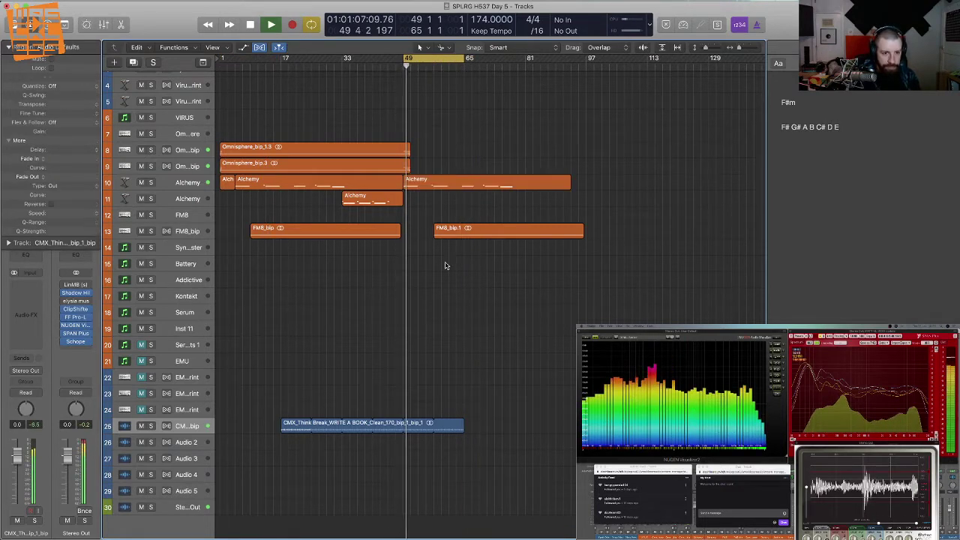
pyautogui.moveTo(448, 228); pyautogui.dragTo(433, 230)
pyautogui.press('super+Right')
pyautogui.press('super+Right')
pyautogui.press('super+Down')
pyautogui.press('super+Down')
pyautogui.press('super+Down')
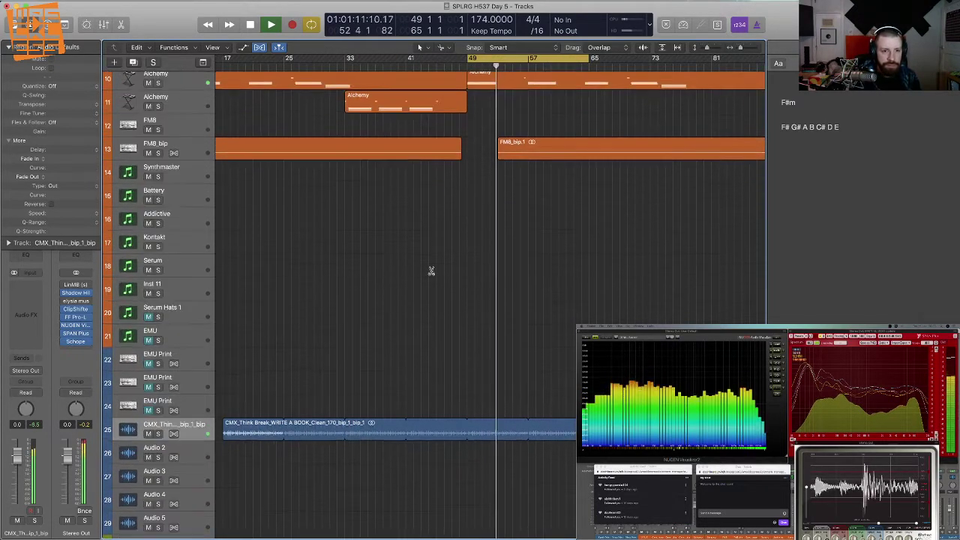
pyautogui.hscroll(3, 431, 270)
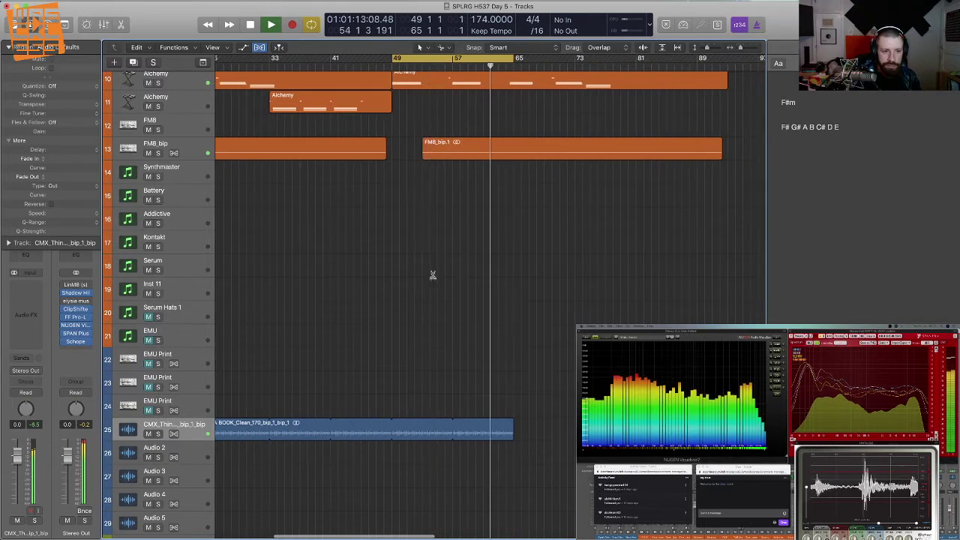
pyautogui.press('super+Left')
pyautogui.press('super+Up')
pyautogui.click(172, 284)
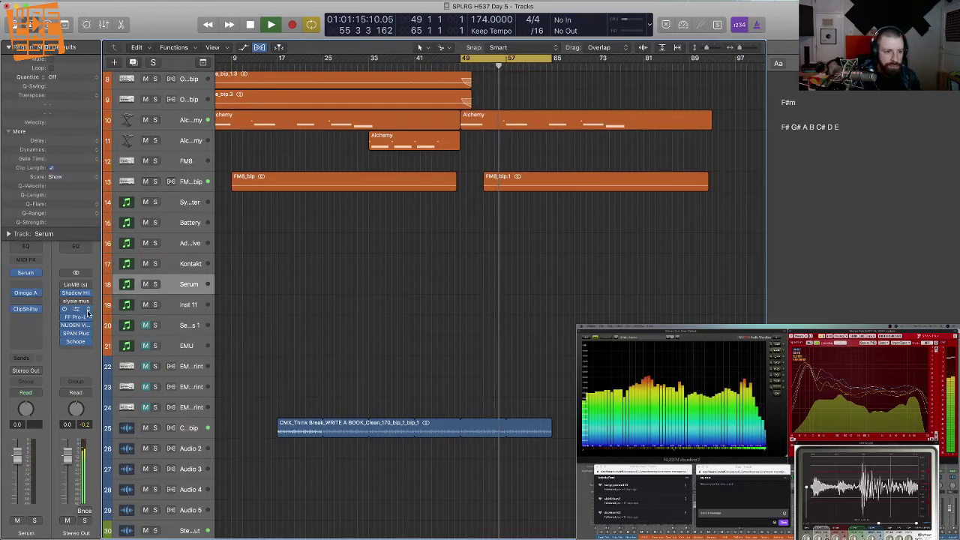
pyautogui.moveTo(62, 309); pyautogui.dragTo(63, 308)
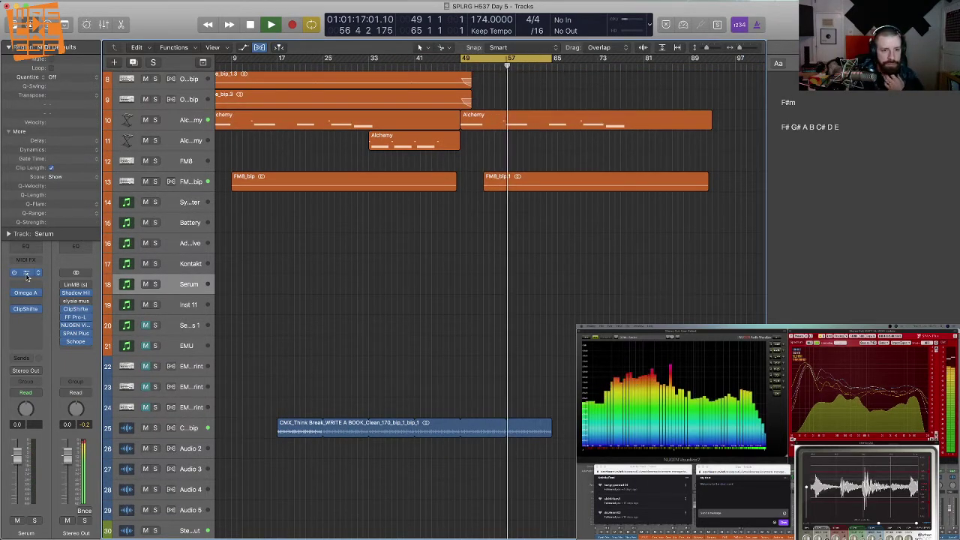
# - Open the Serum window on track 18 and load the Matt > Sub Basic 1 preset
pyautogui.click(65, 283)
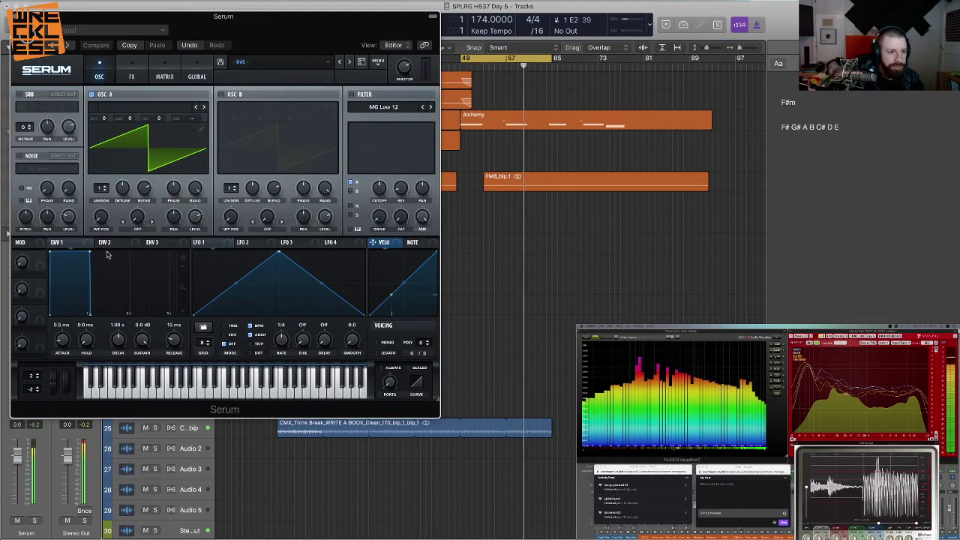
pyautogui.moveTo(254, 42); pyautogui.dragTo(480, 48)
pyautogui.click(536, 96)
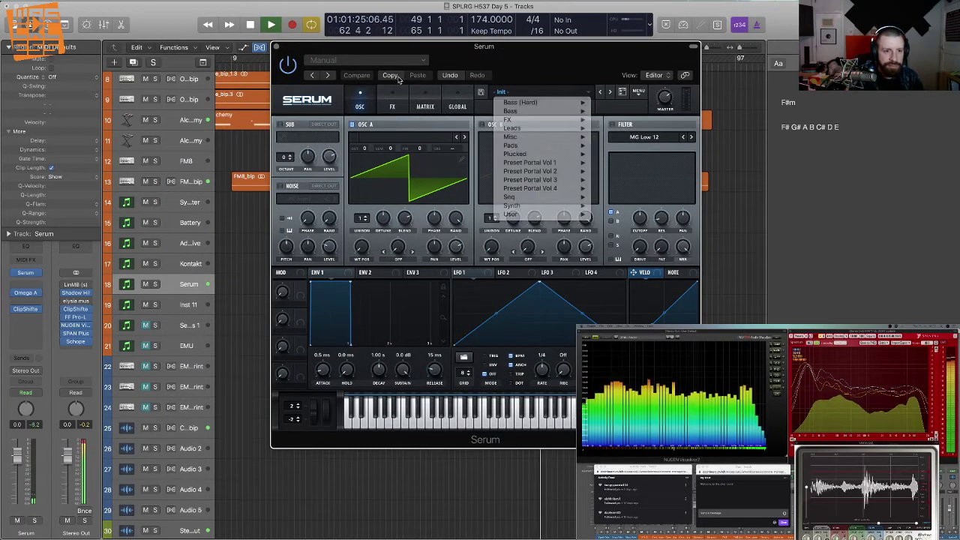
pyautogui.click(366, 60)
pyautogui.click(365, 60)
pyautogui.moveTo(409, 290)
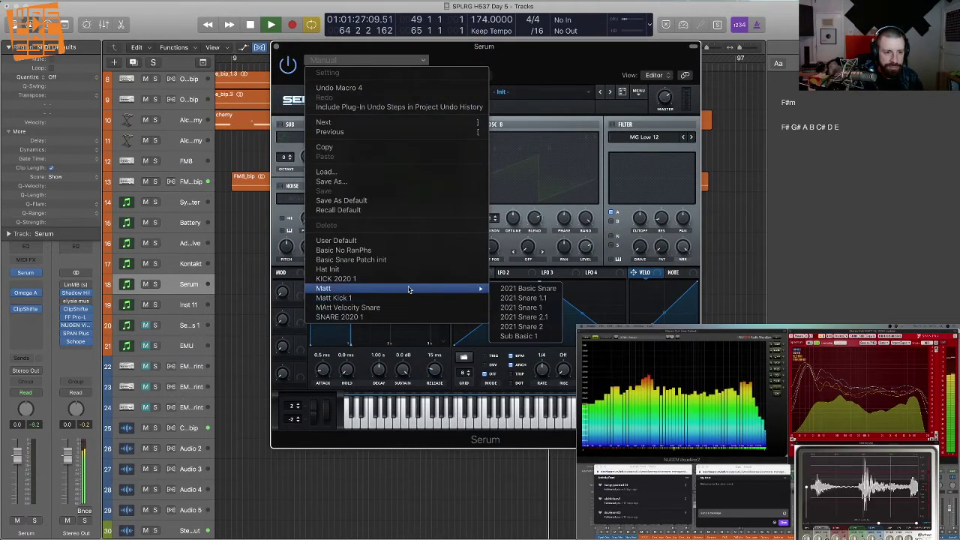
pyautogui.click(524, 337)
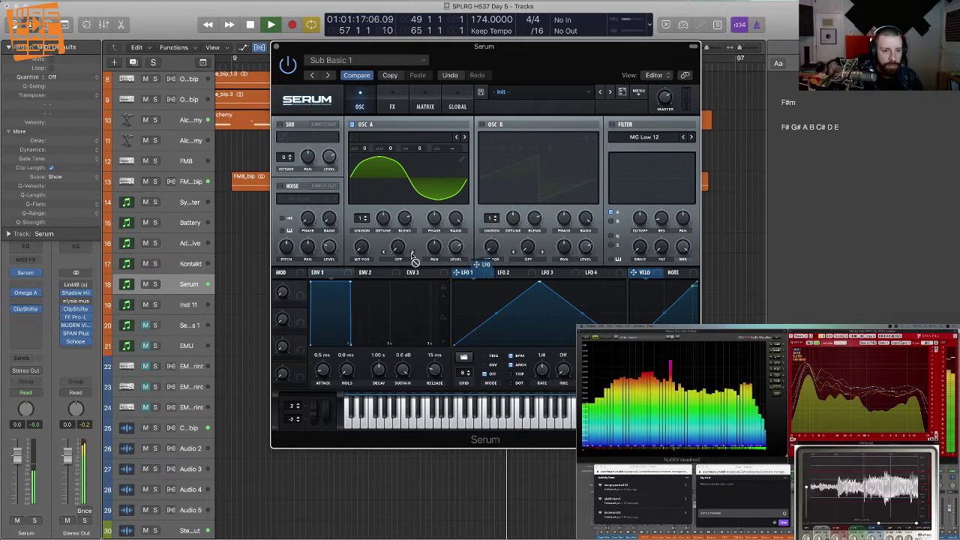
# - Turn on Serum's oscillator B and load the Analog Basic_Mdc wavetable
pyautogui.moveTo(353, 244)
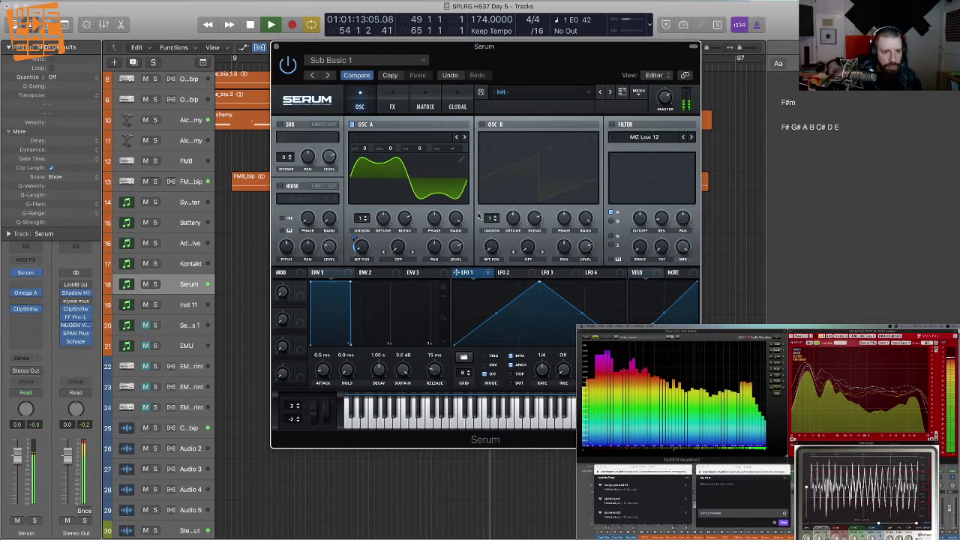
pyautogui.click(482, 125)
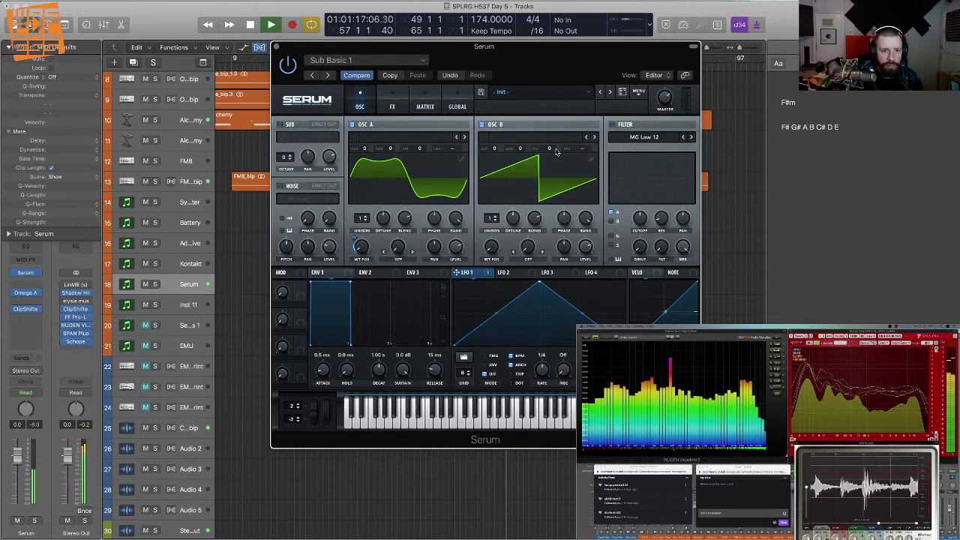
pyautogui.click(514, 137)
pyautogui.moveTo(540, 148)
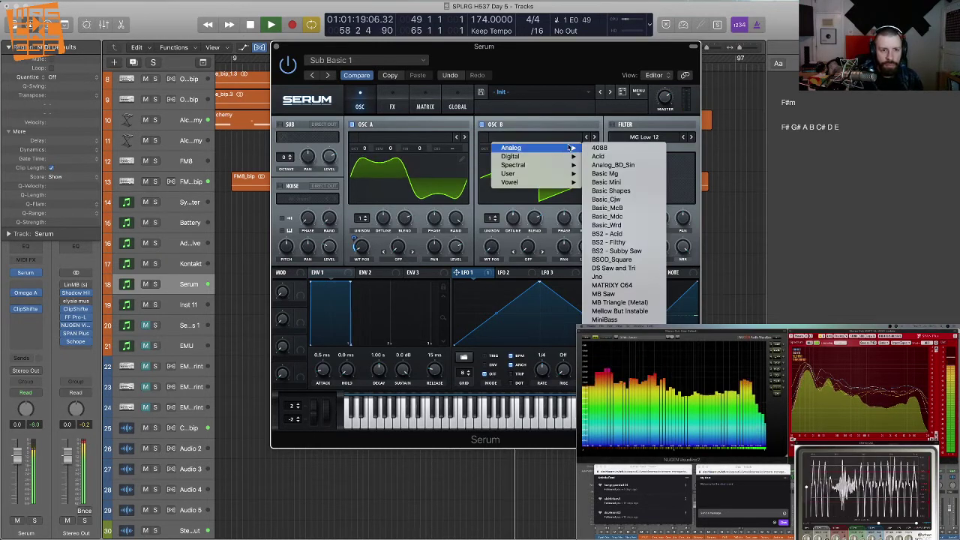
pyautogui.click(624, 216)
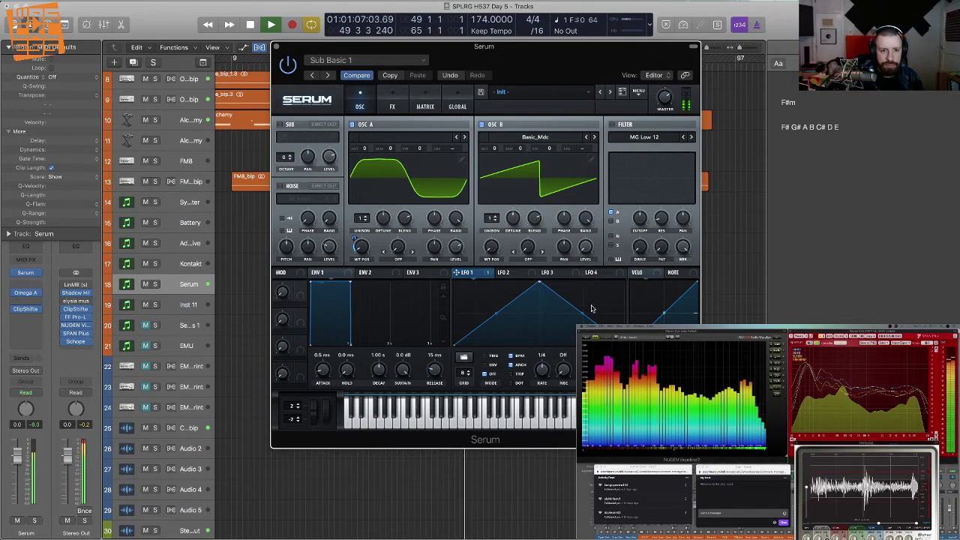
# - Lower oscillator B's WT position, set its octave to -2, and set oscillator A's warp to FM (from B)
pyautogui.moveTo(493, 242); pyautogui.dragTo(493, 259)
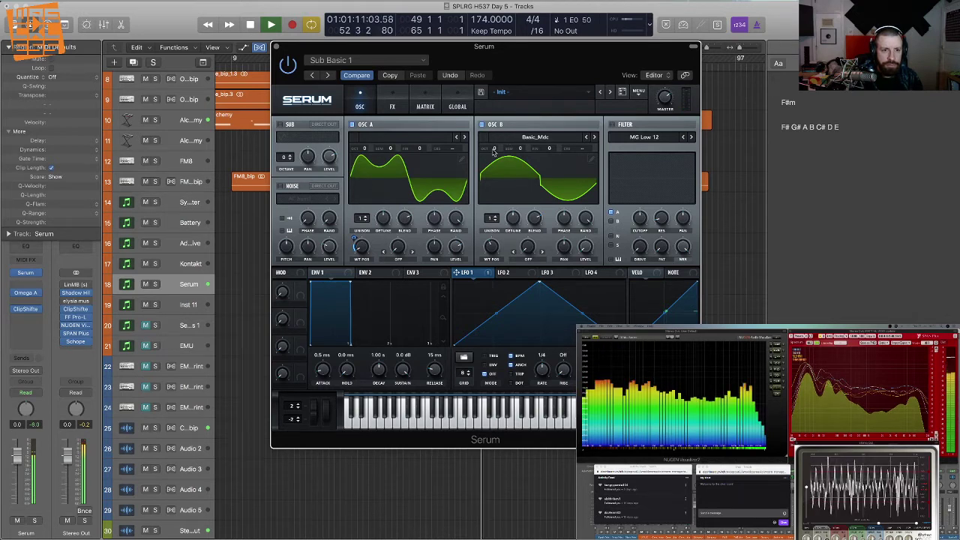
pyautogui.moveTo(489, 147); pyautogui.dragTo(490, 162)
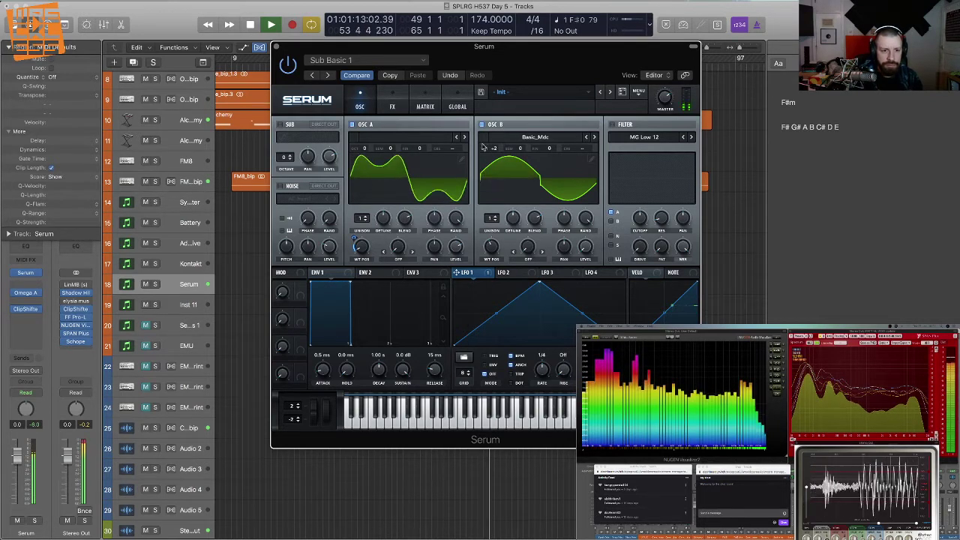
pyautogui.click(404, 262)
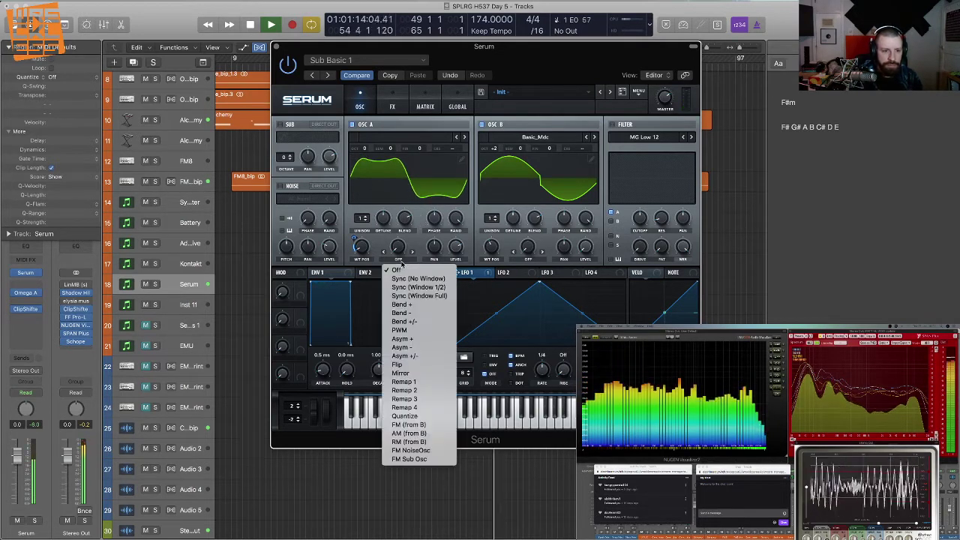
pyautogui.click(439, 427)
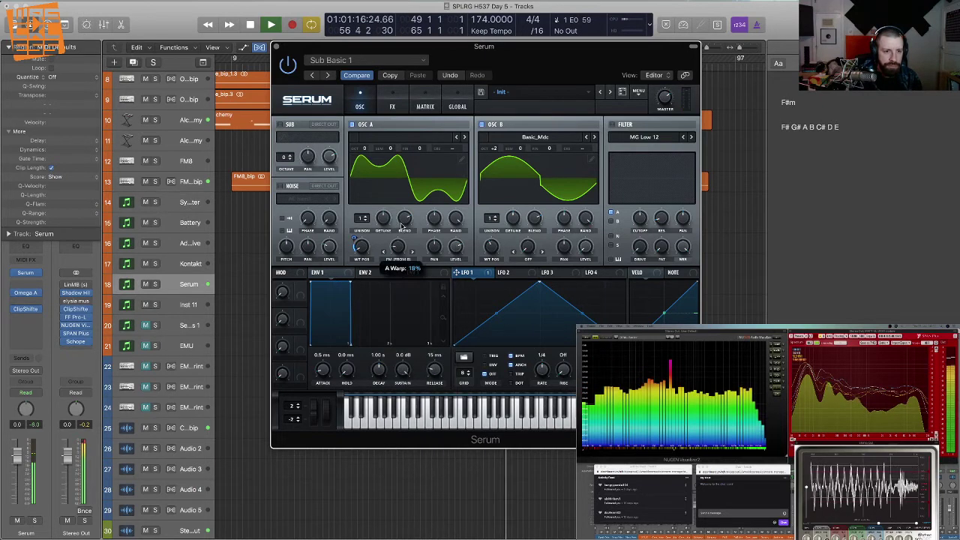
# - Raise the FM amount to 28%, modulate it with LFO 2 at 1/4 rate, and curve LFO 2's slopes
pyautogui.moveTo(398, 250); pyautogui.dragTo(403, 246)
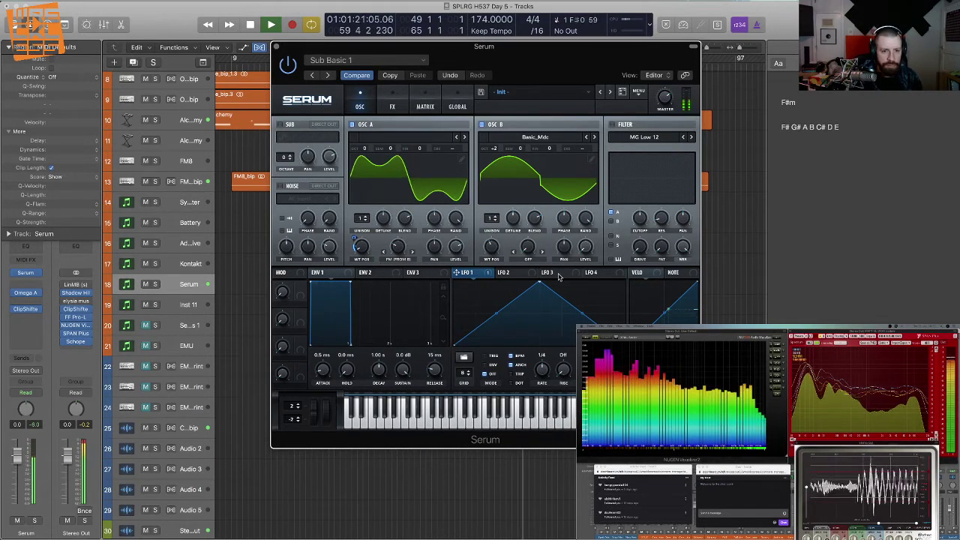
pyautogui.click(531, 276)
pyautogui.moveTo(528, 276); pyautogui.dragTo(399, 247)
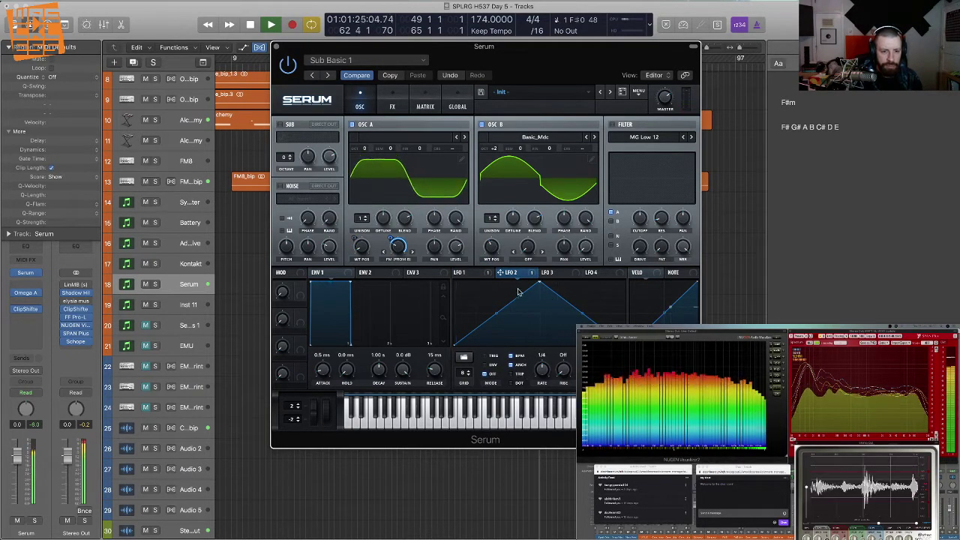
pyautogui.moveTo(403, 249); pyautogui.dragTo(389, 240)
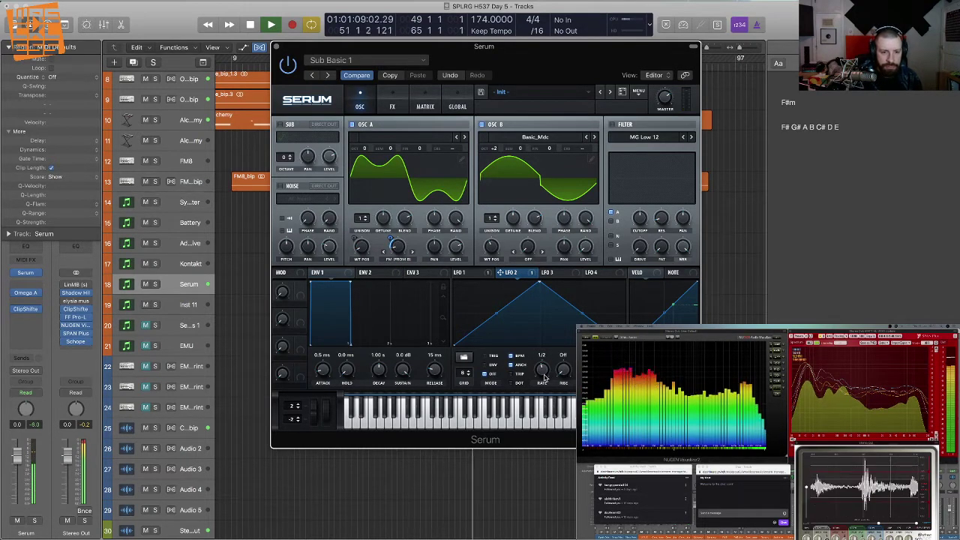
pyautogui.moveTo(543, 369); pyautogui.dragTo(548, 374)
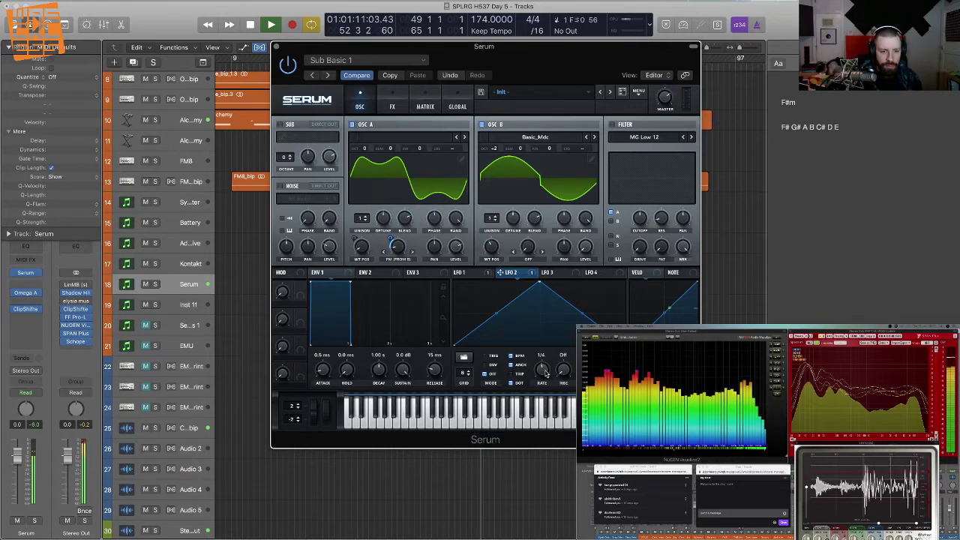
pyautogui.moveTo(497, 314); pyautogui.dragTo(499, 328)
pyautogui.moveTo(583, 314); pyautogui.dragTo(539, 301)
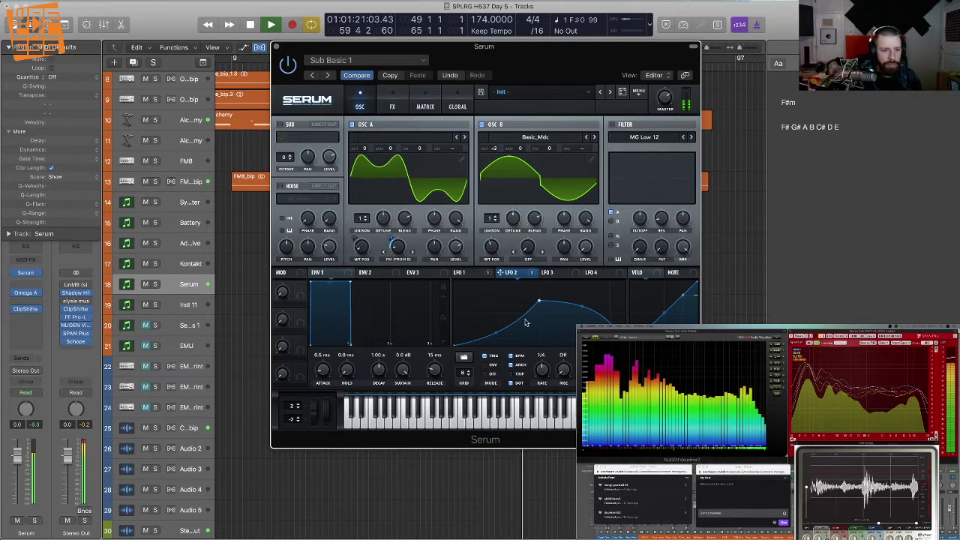
# - Enable the filter as MG Low 18 near 72 Hz, with LFO 2 modulating the cutoff
pyautogui.click(612, 125)
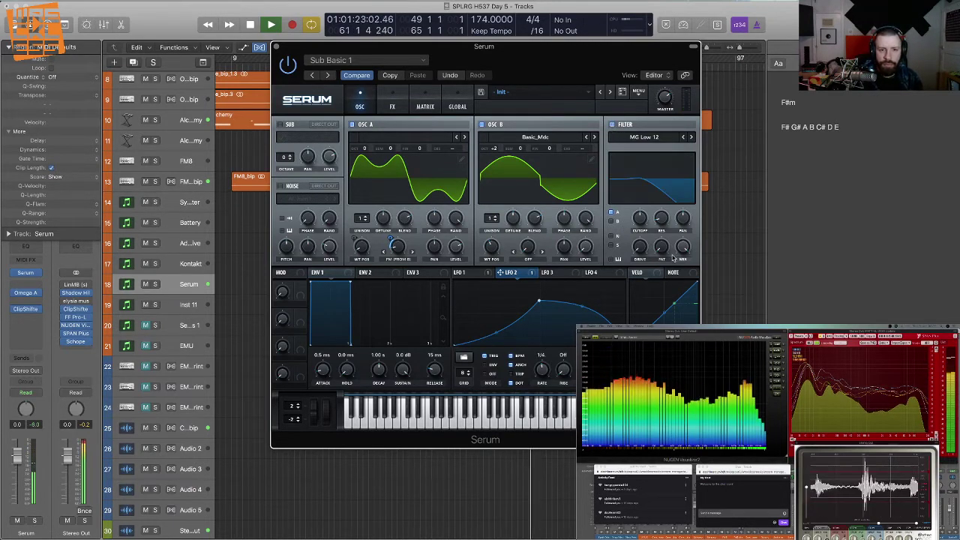
pyautogui.moveTo(639, 219); pyautogui.dragTo(639, 241)
pyautogui.moveTo(536, 278); pyautogui.dragTo(640, 219)
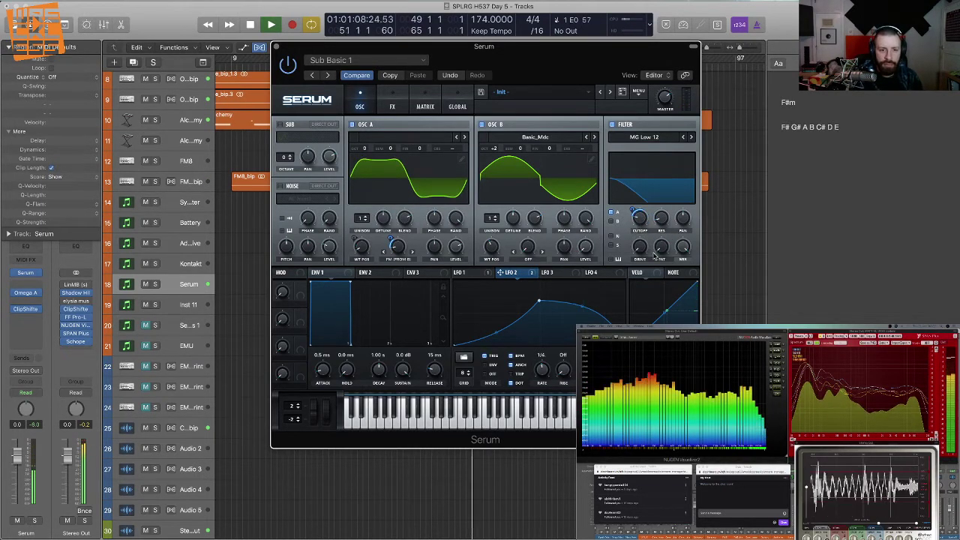
pyautogui.click(691, 136)
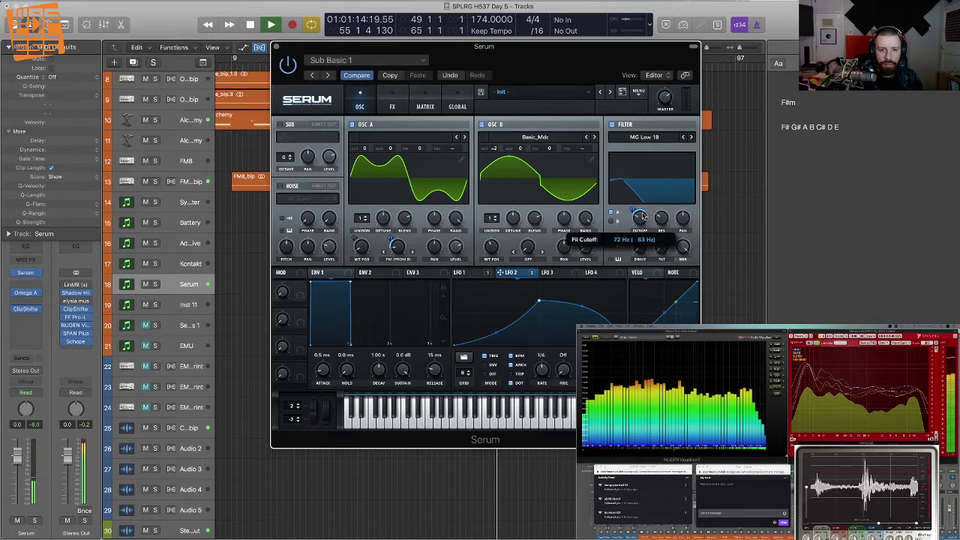
pyautogui.click(389, 106)
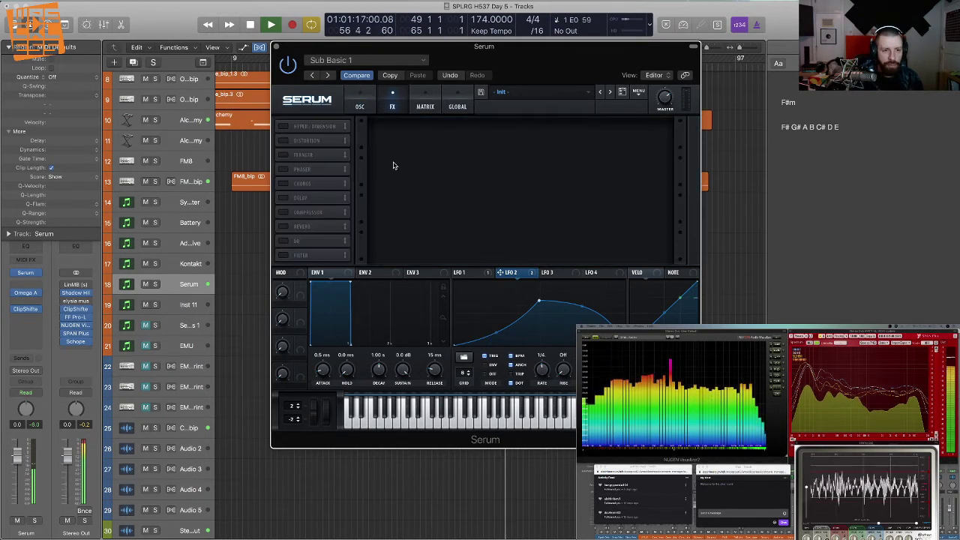
# - Enable Diode 1 distortion with PRE filtering, and route LFO 2 to the distortion filter
pyautogui.click(289, 142)
pyautogui.click(465, 135)
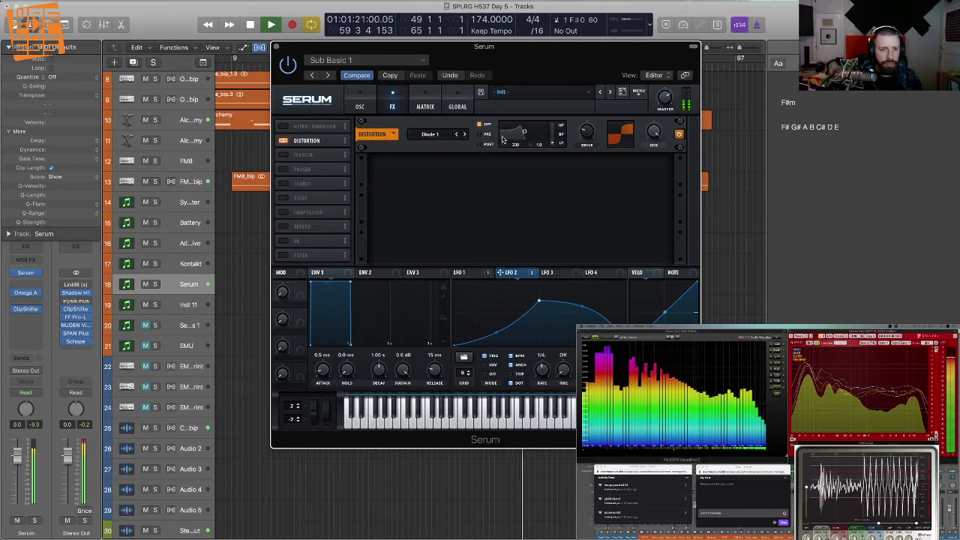
pyautogui.moveTo(532, 273); pyautogui.dragTo(518, 149)
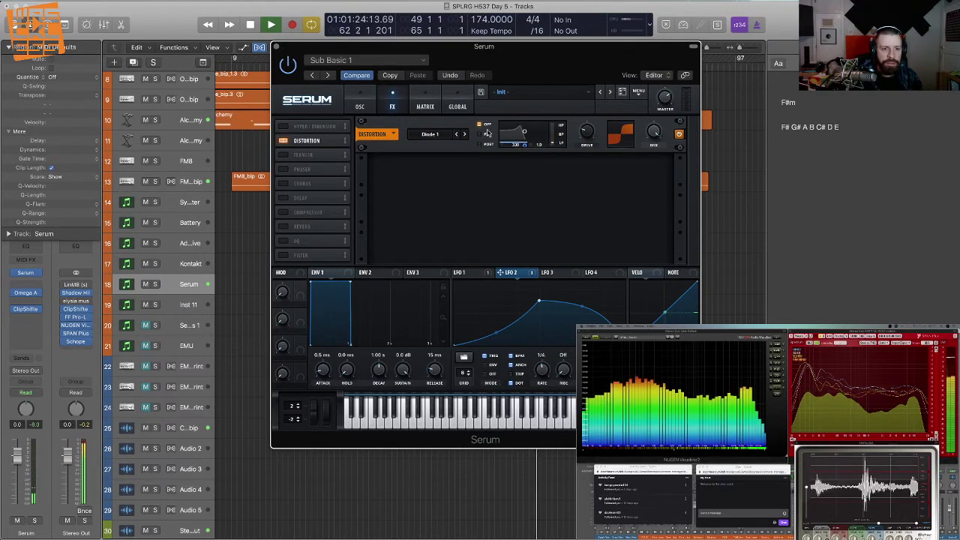
pyautogui.click(421, 103)
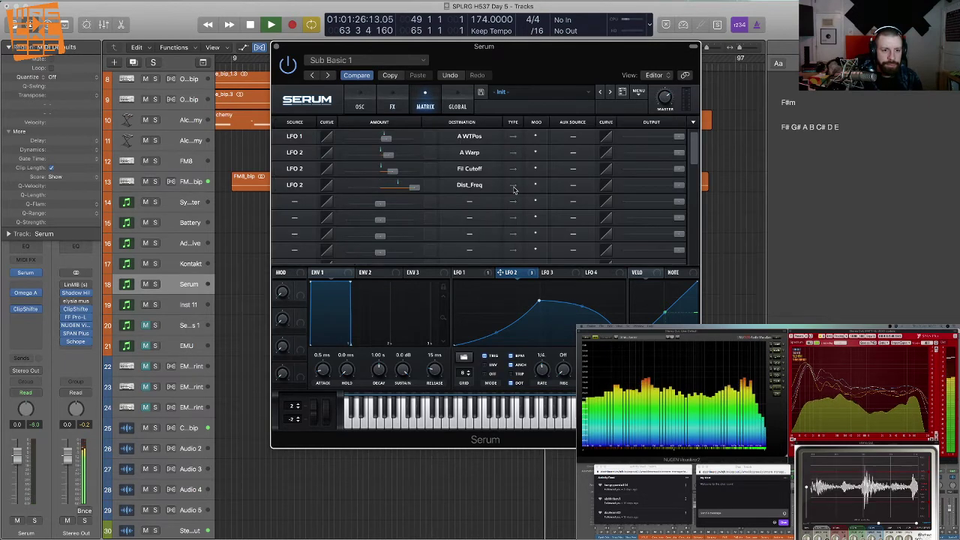
pyautogui.click(396, 107)
pyautogui.click(486, 134)
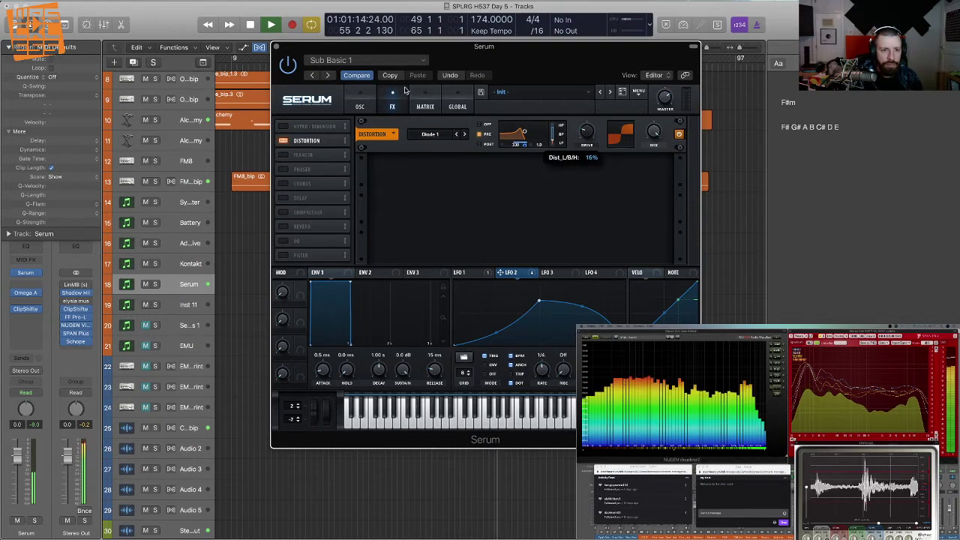
# - Raise the distortion filter's L/B/H to 35% and set LFO 2's Dist_L/B/H amount to 21 in the Matrix
pyautogui.click(425, 105)
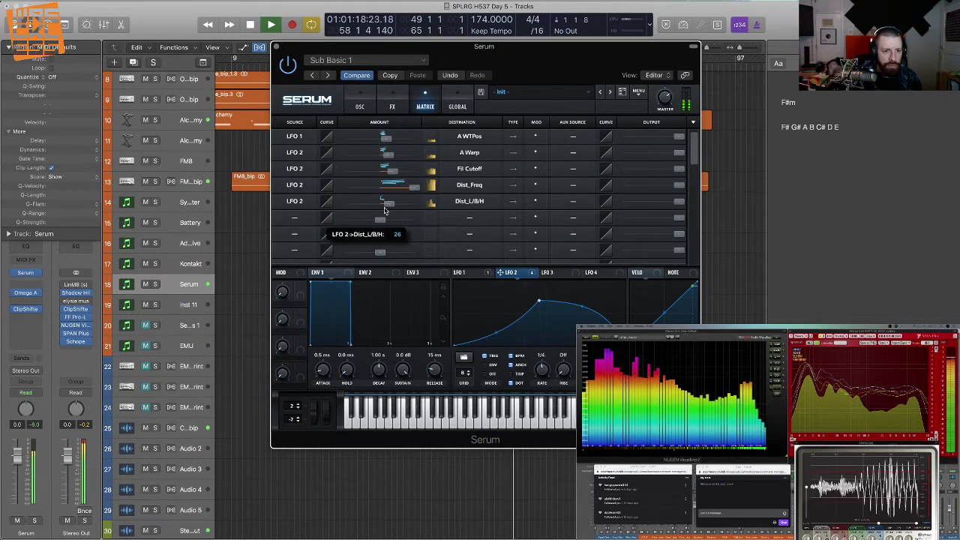
pyautogui.click(391, 108)
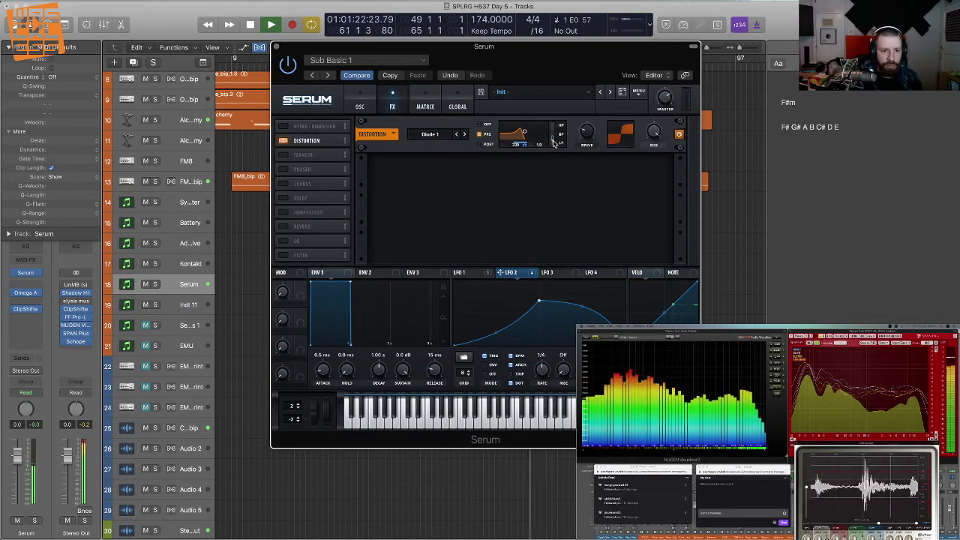
pyautogui.moveTo(553, 141); pyautogui.dragTo(553, 124)
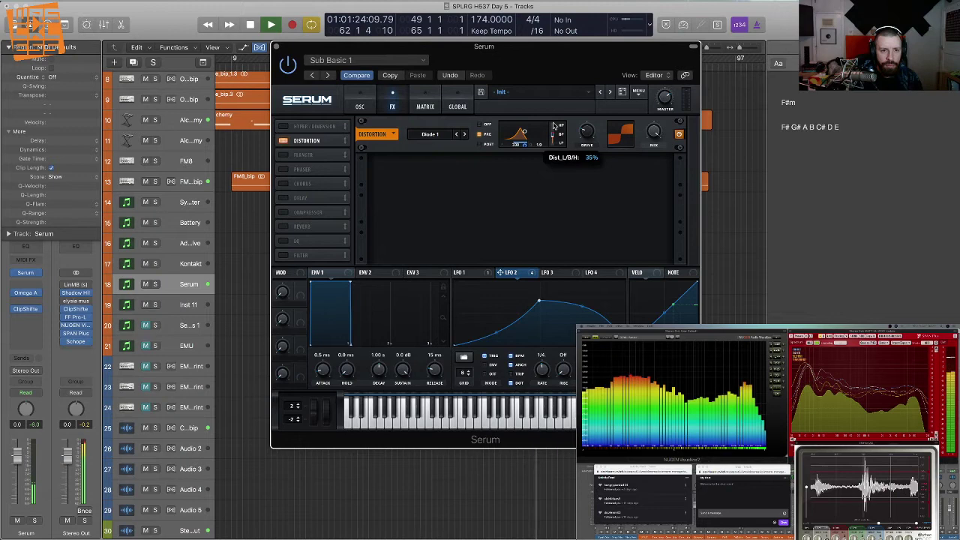
pyautogui.click(426, 106)
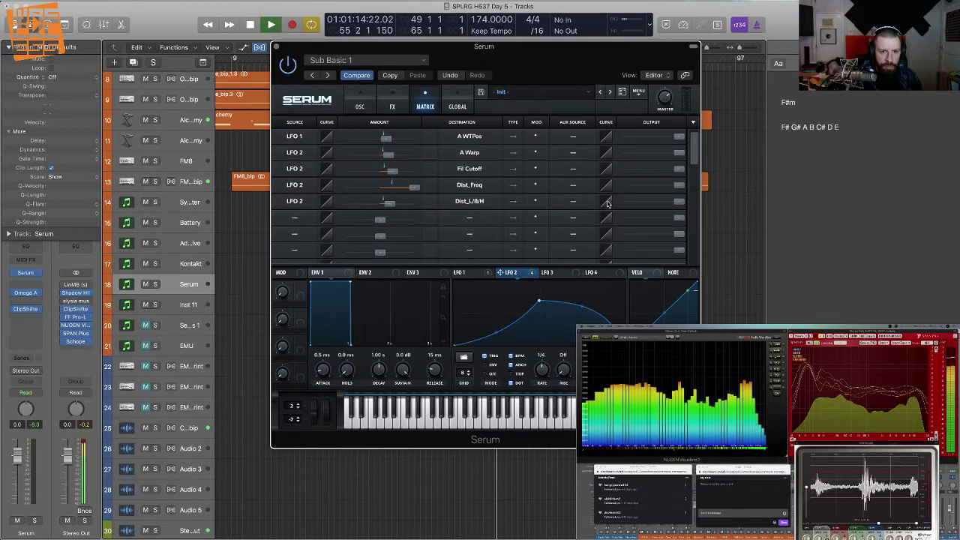
pyautogui.click(471, 208)
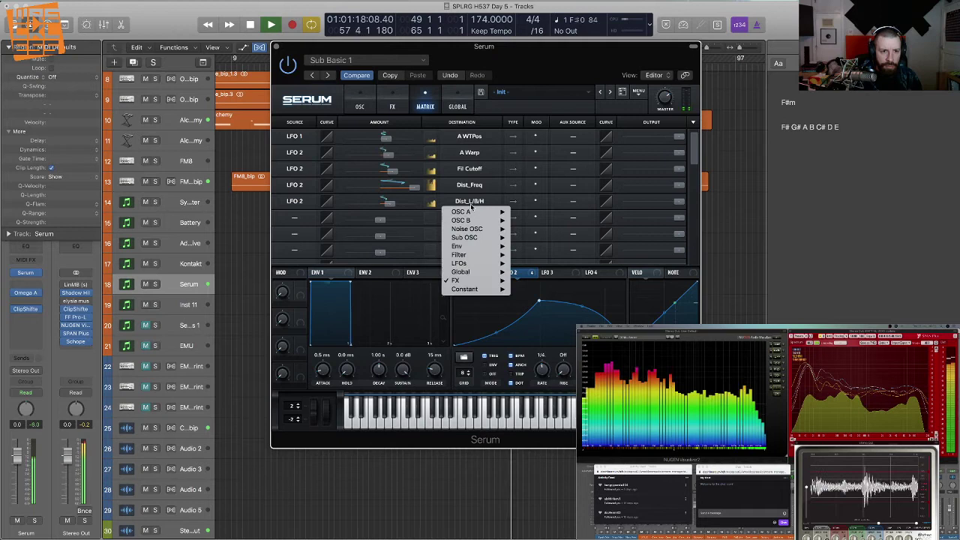
pyautogui.click(369, 207)
pyautogui.moveTo(368, 207); pyautogui.dragTo(370, 208)
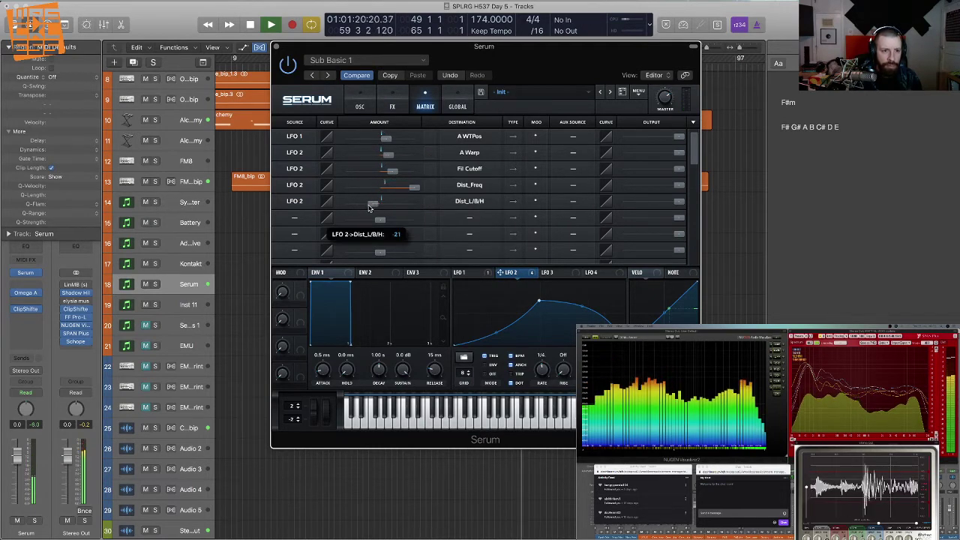
pyautogui.click(394, 107)
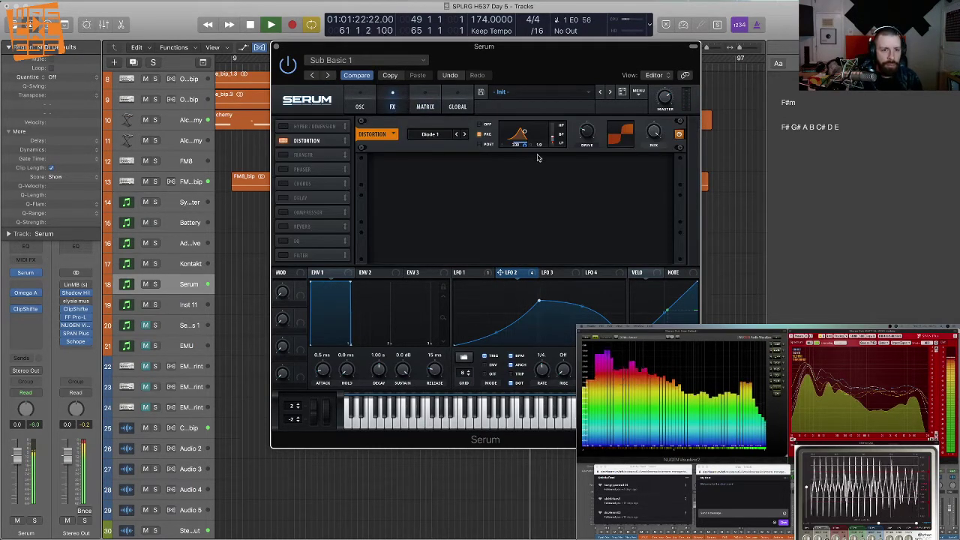
pyautogui.moveTo(554, 137)
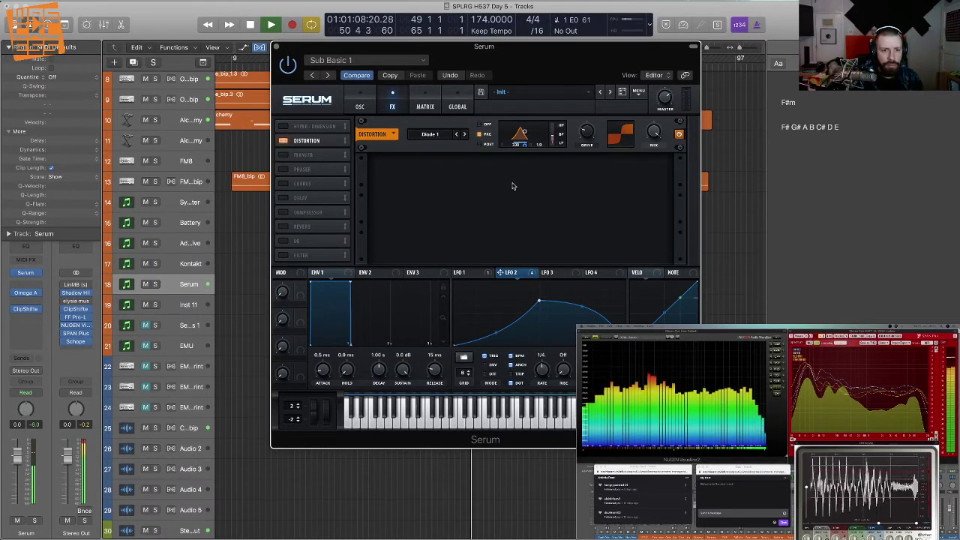
pyautogui.click(364, 108)
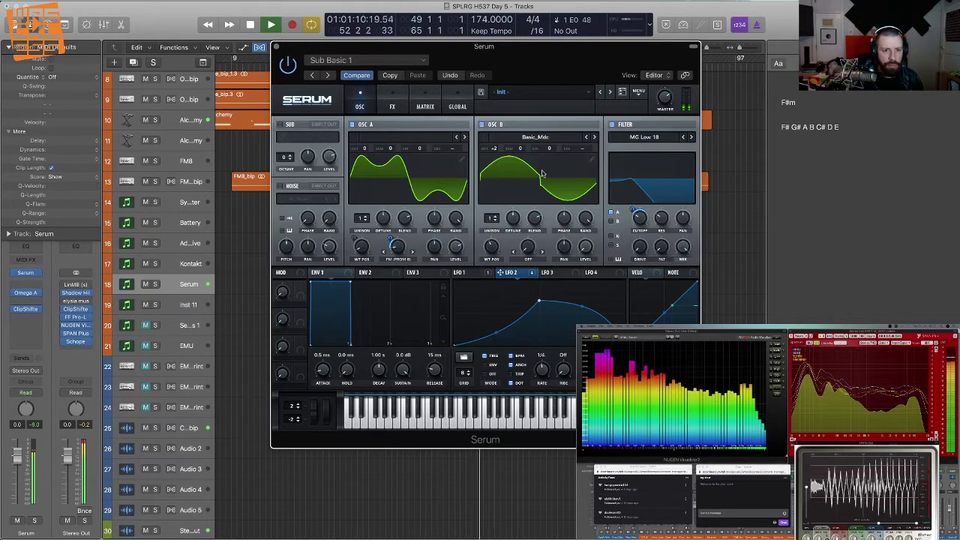
# - Reshape Serum's LFO 3 into an exponentially decaying curve
pyautogui.click(561, 273)
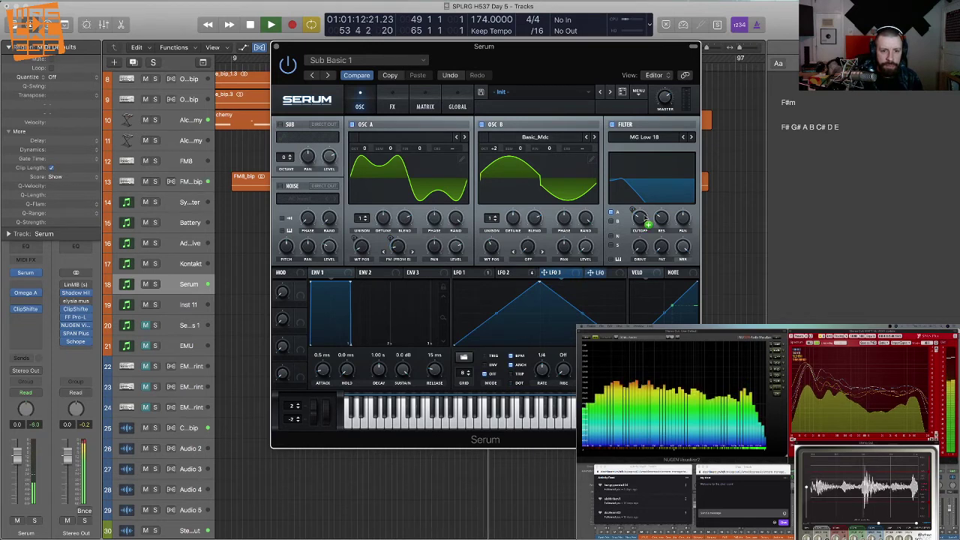
pyautogui.moveTo(541, 285); pyautogui.dragTo(400, 265)
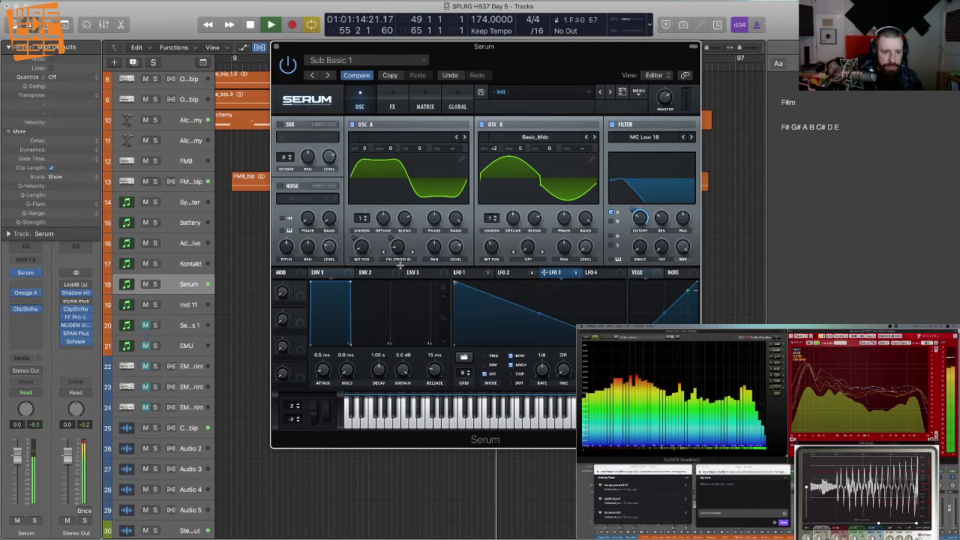
pyautogui.moveTo(547, 320); pyautogui.dragTo(483, 363)
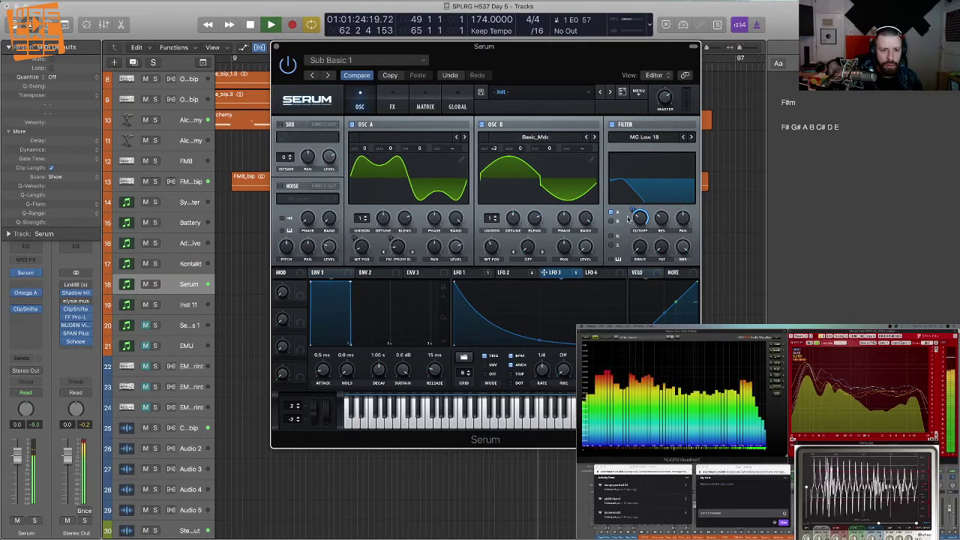
# - Lengthen Serum's Env 1 release to 96 ms
pyautogui.click(392, 107)
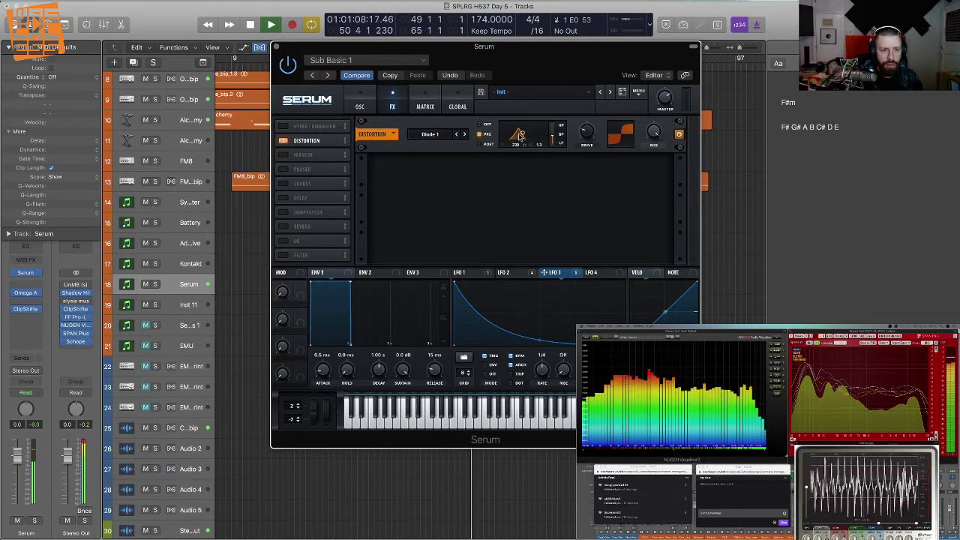
pyautogui.click(363, 102)
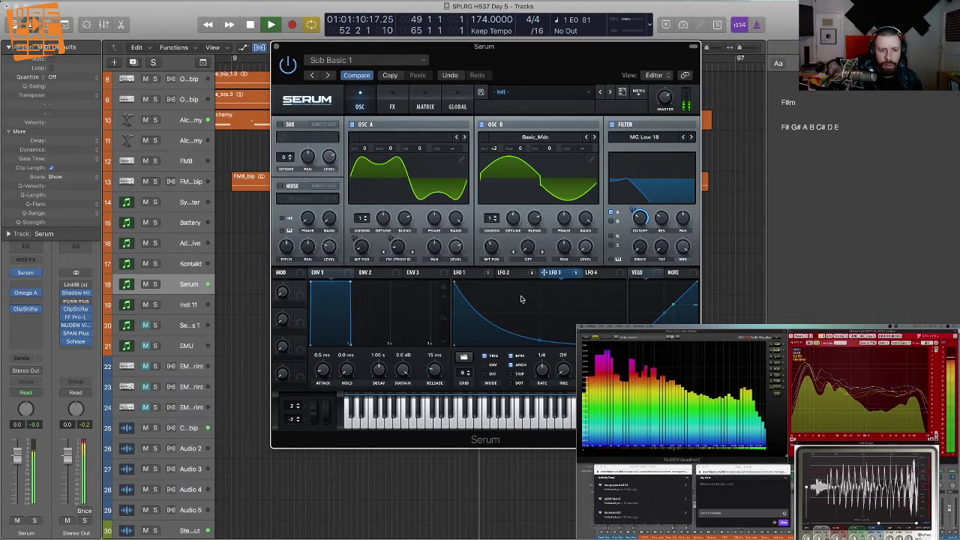
pyautogui.click(517, 273)
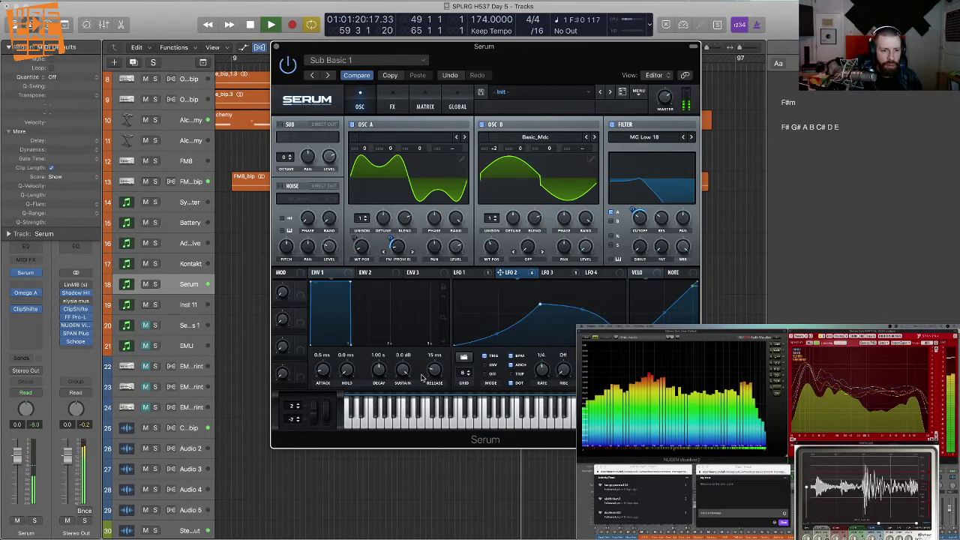
pyautogui.moveTo(433, 372); pyautogui.dragTo(435, 363)
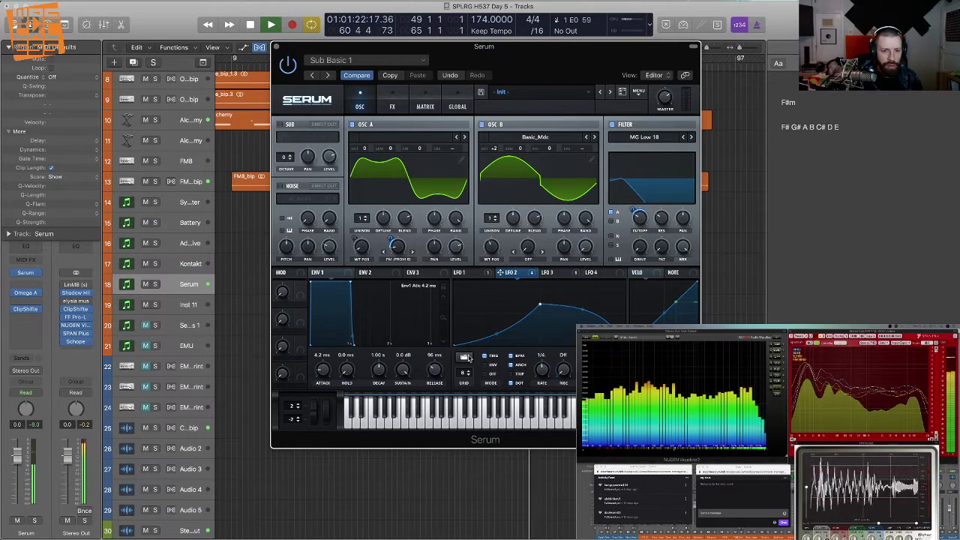
# - Route LFO 2 to modulate Serum's filter cutoff, leaving the cutoff at 52 Hz
pyautogui.click(570, 274)
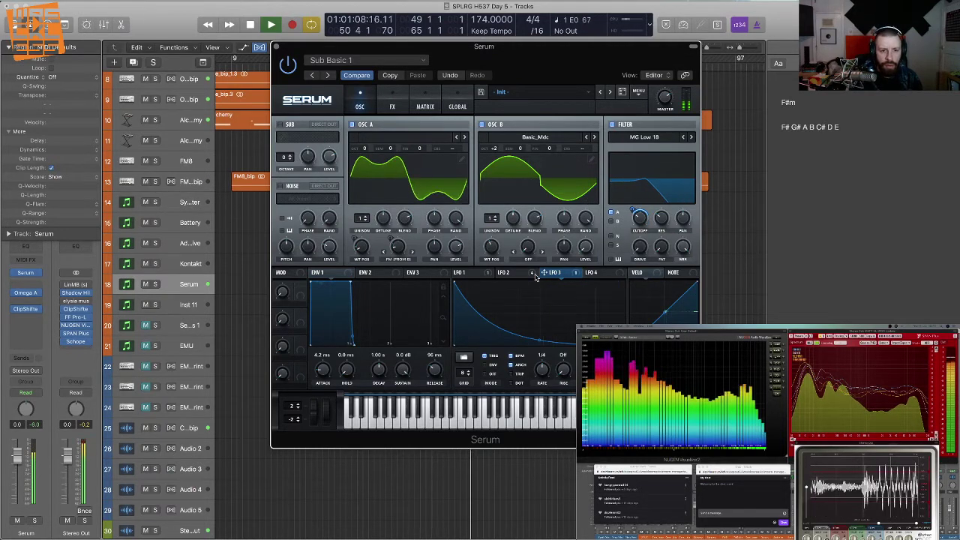
pyautogui.click(463, 272)
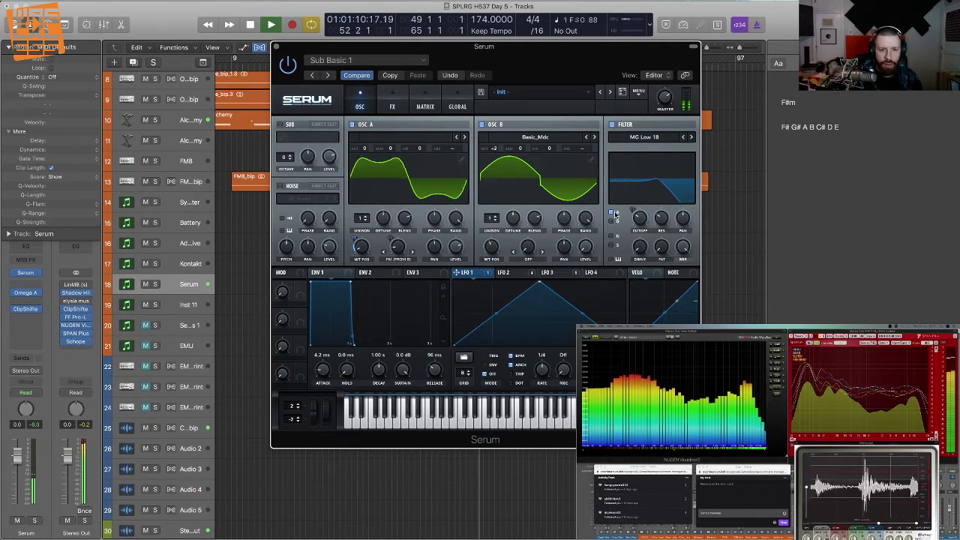
pyautogui.moveTo(501, 273); pyautogui.dragTo(634, 215)
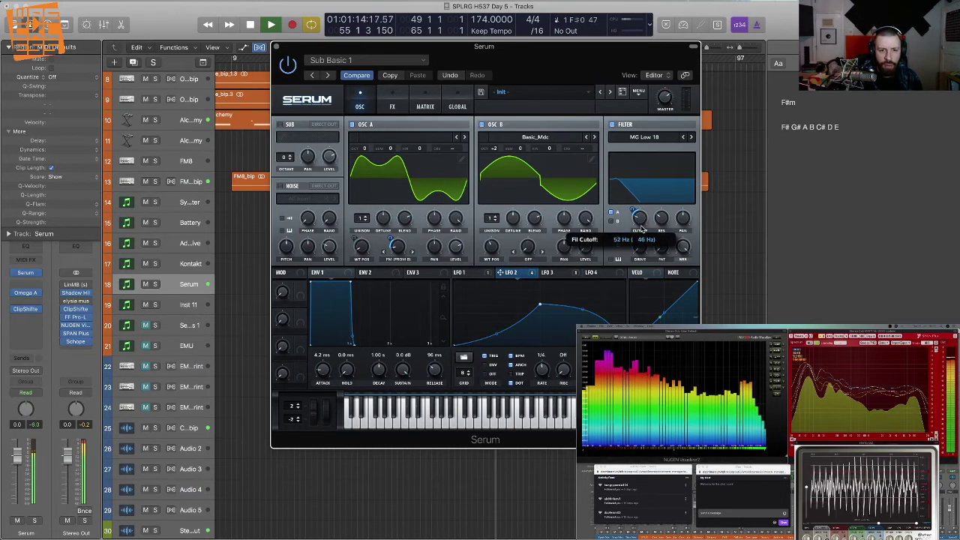
pyautogui.click(391, 106)
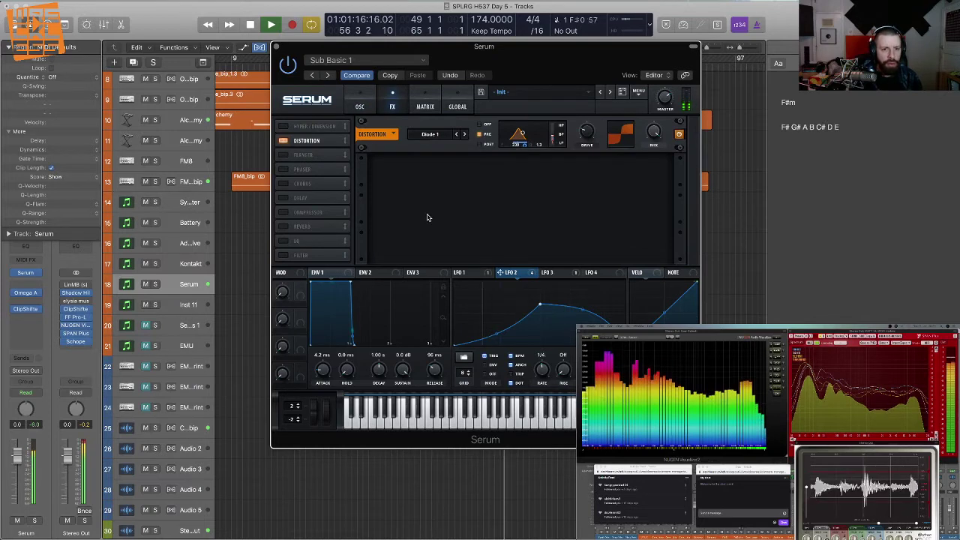
# - Raise Serum's distortion drive and reshape the distortion filter curve
pyautogui.moveTo(589, 136); pyautogui.dragTo(591, 131)
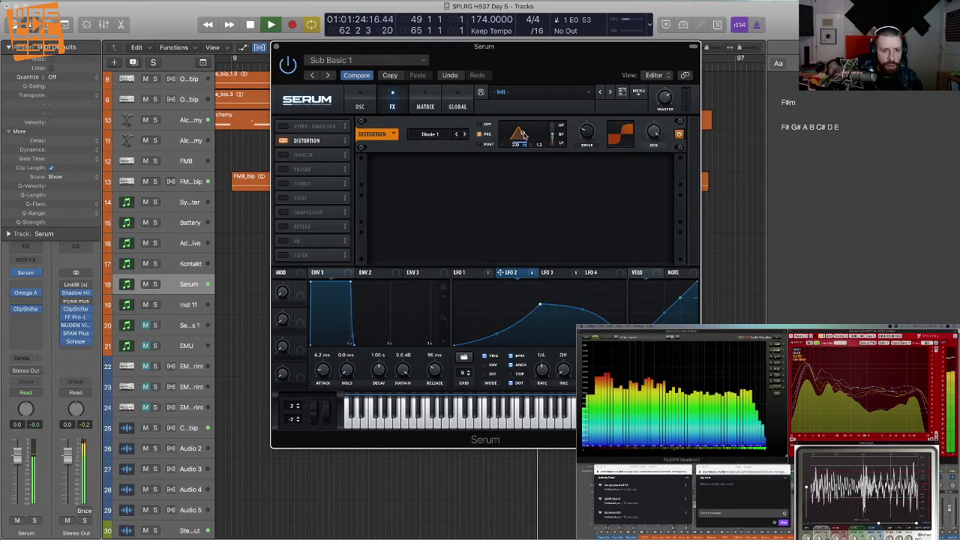
pyautogui.moveTo(529, 134); pyautogui.dragTo(523, 143)
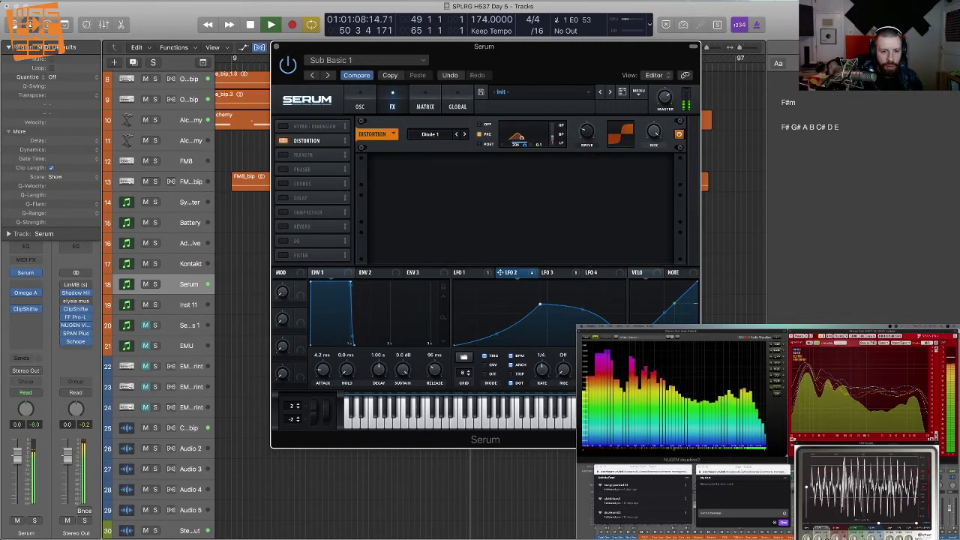
pyautogui.click(556, 276)
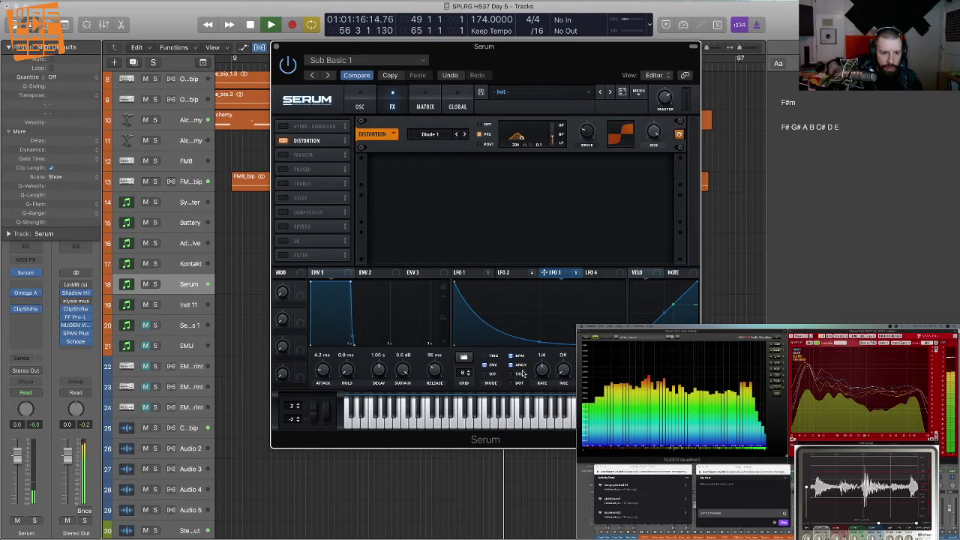
pyautogui.click(516, 272)
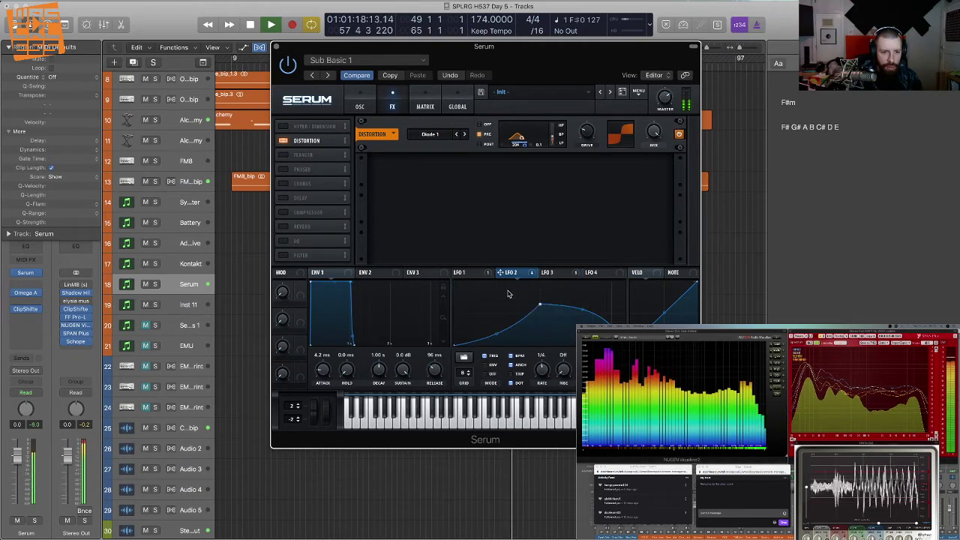
pyautogui.click(464, 272)
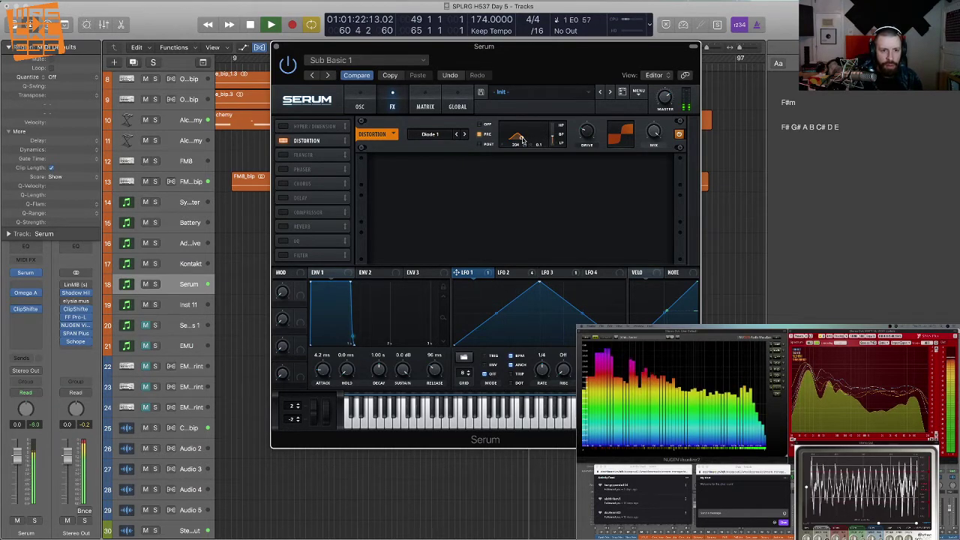
# - Retune the distortion filter to about 272 / 0.5 and lower the distortion mix to about 50%
pyautogui.moveTo(521, 140); pyautogui.dragTo(529, 135)
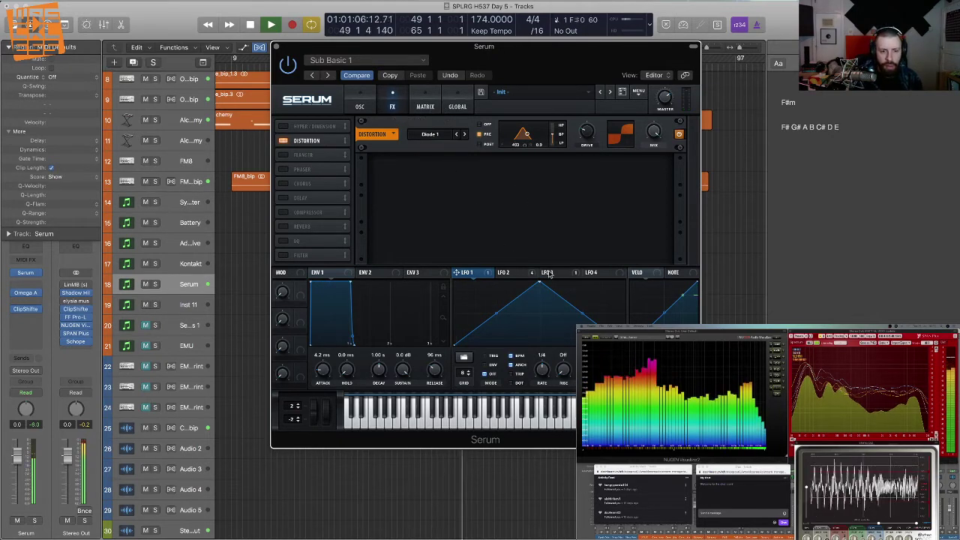
pyautogui.moveTo(553, 137)
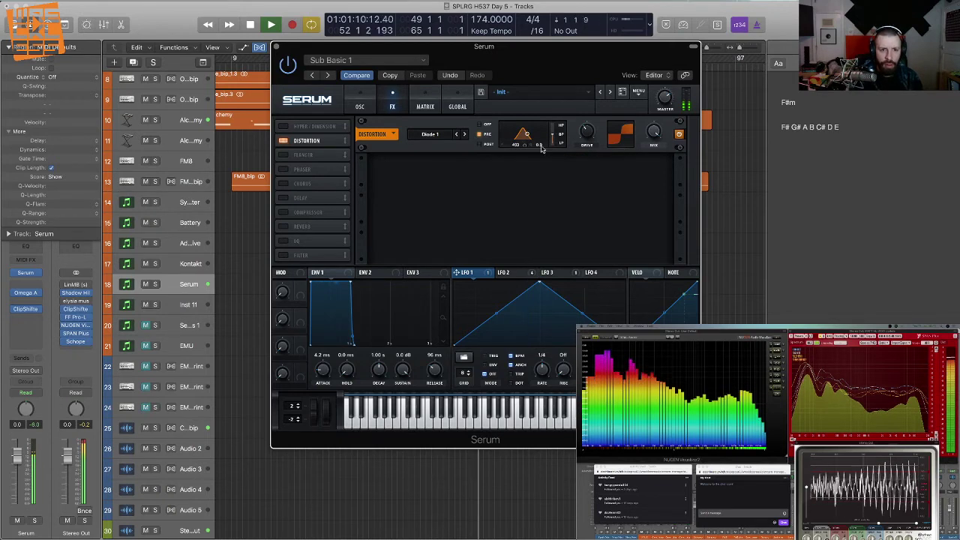
pyautogui.moveTo(655, 132); pyautogui.dragTo(657, 181)
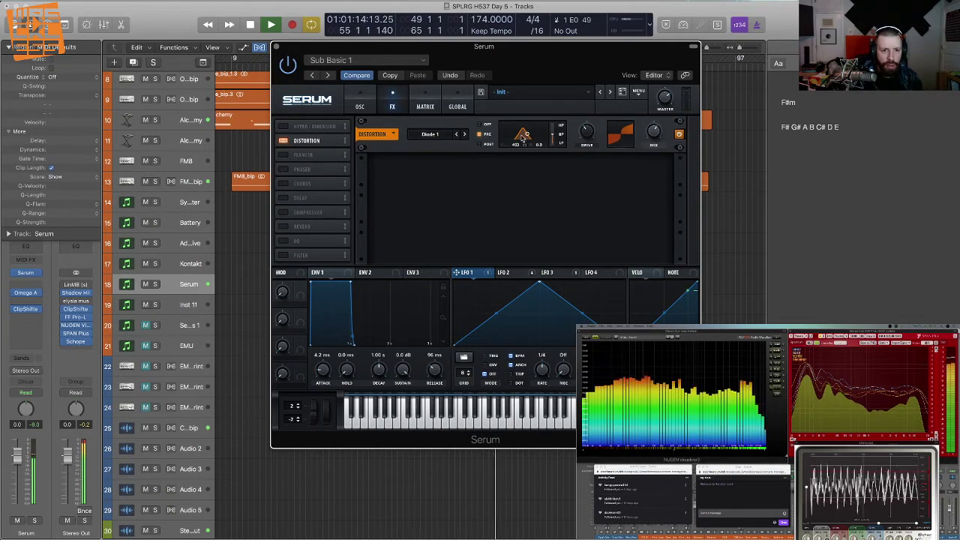
pyautogui.moveTo(527, 134); pyautogui.dragTo(523, 141)
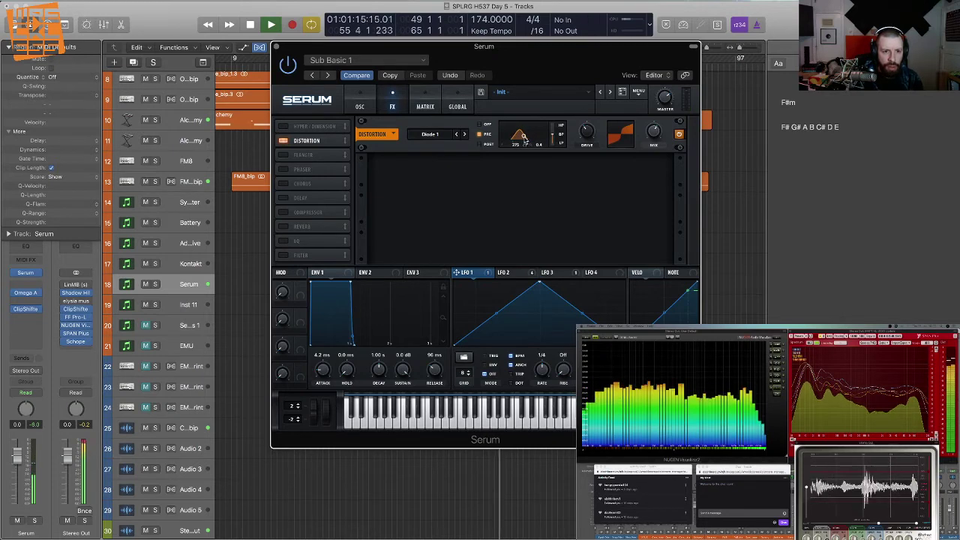
# - Compare the LFO 2 and LFO 3 curves, then return to the oscillator page
pyautogui.click(552, 272)
pyautogui.click(514, 274)
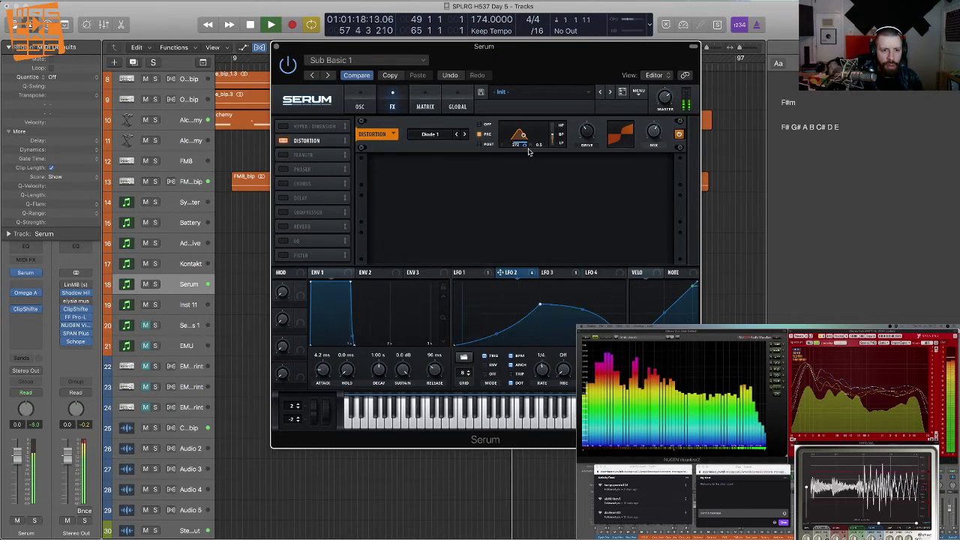
pyautogui.moveTo(557, 135)
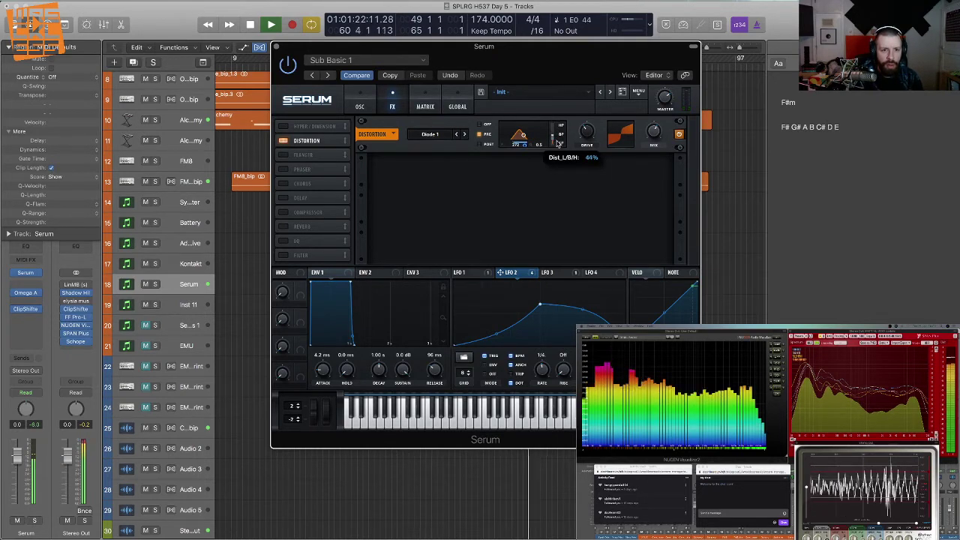
pyautogui.click(554, 273)
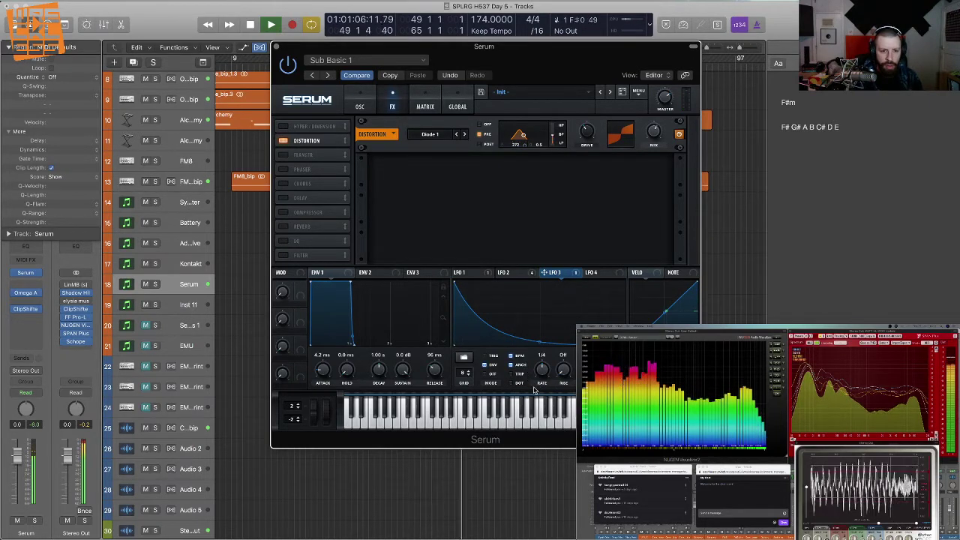
pyautogui.click(514, 273)
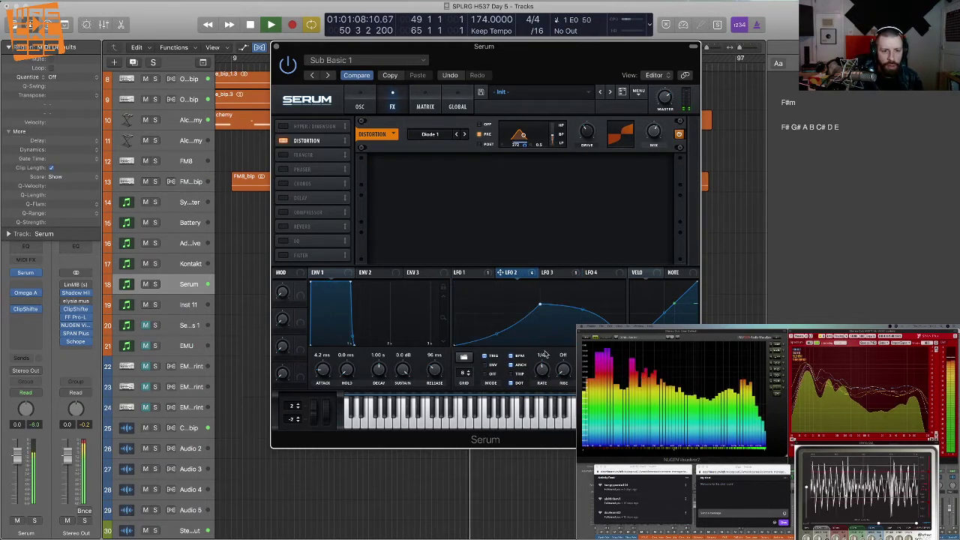
pyautogui.click(360, 103)
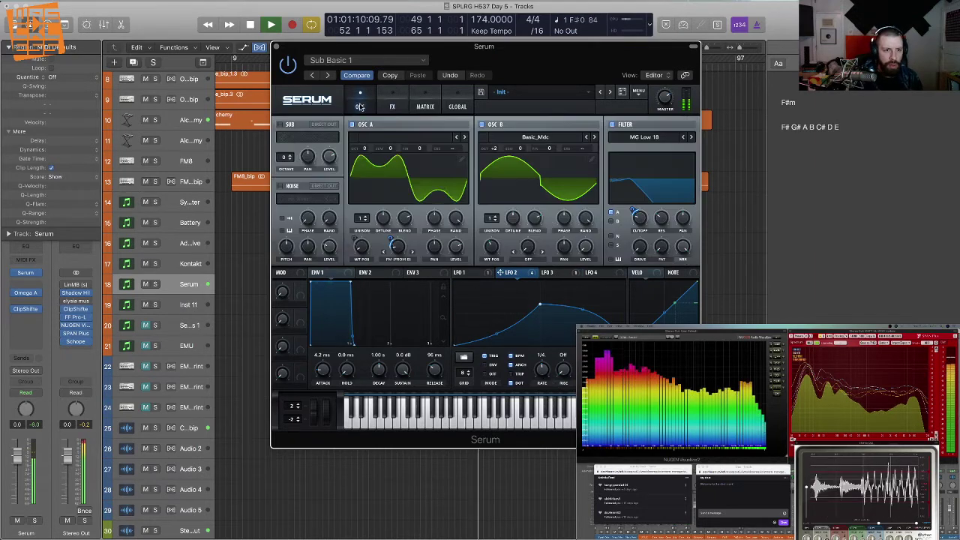
# - Reduce LFO 3's depth on Serum's filter cutoff from 52 to about 21 and check its modulators
pyautogui.click(553, 275)
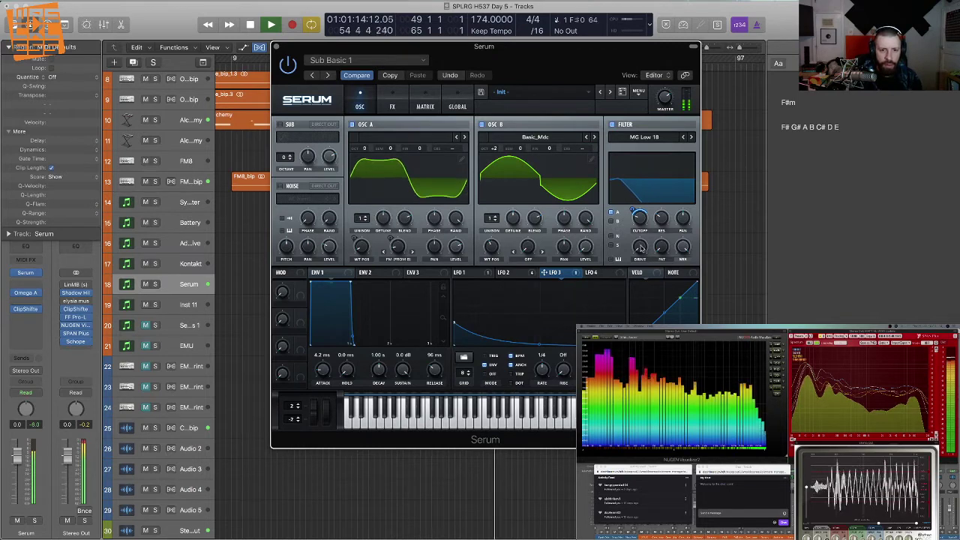
pyautogui.moveTo(633, 210)
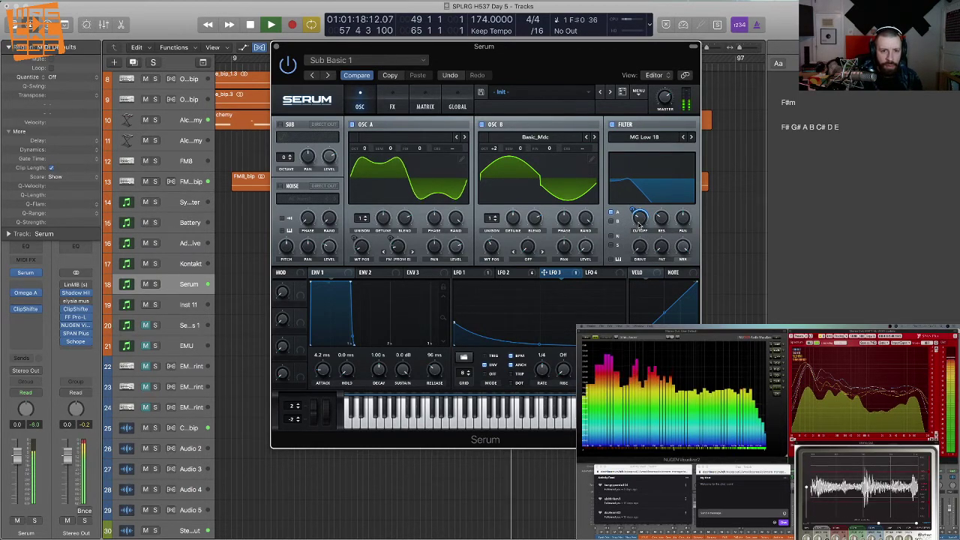
pyautogui.moveTo(634, 213); pyautogui.dragTo(633, 229)
pyautogui.click(517, 277)
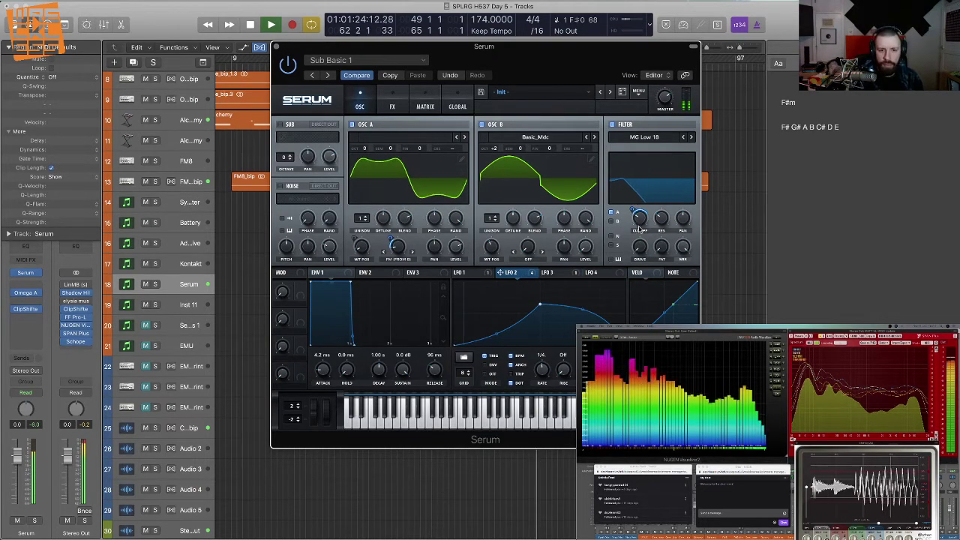
pyautogui.rightClick(616, 222)
pyautogui.click(392, 105)
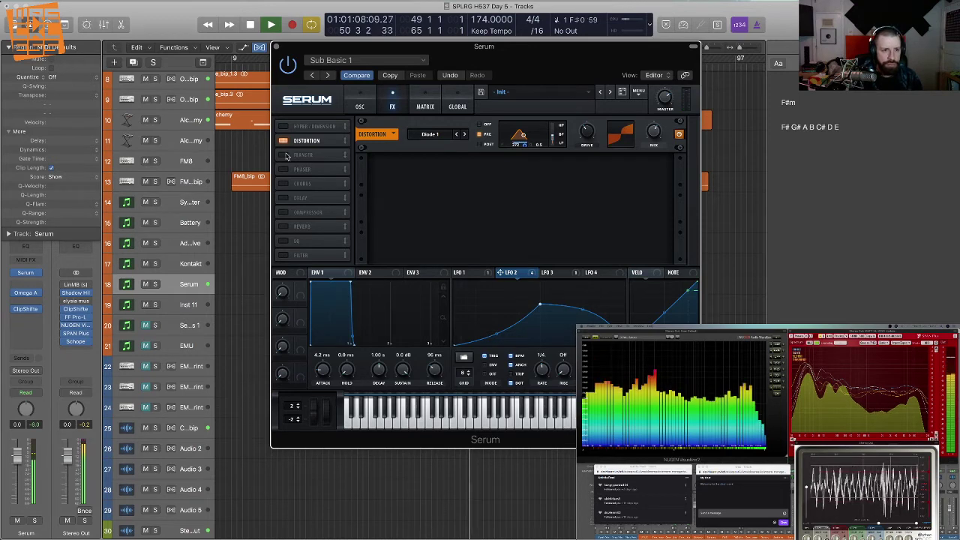
# - Enable Serum's Compressor with its threshold near -26.6 dB, then close Serum and stop playback
pyautogui.click(284, 214)
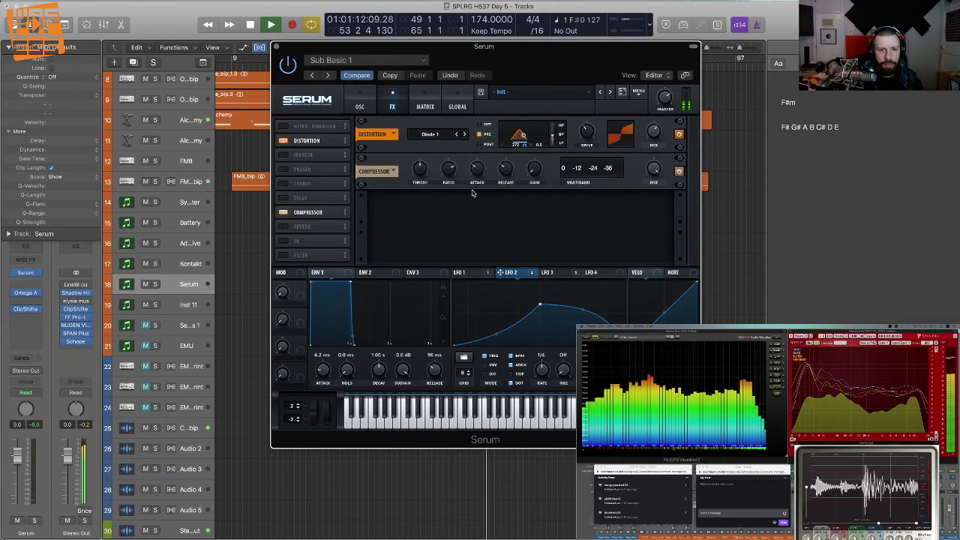
pyautogui.moveTo(423, 180)
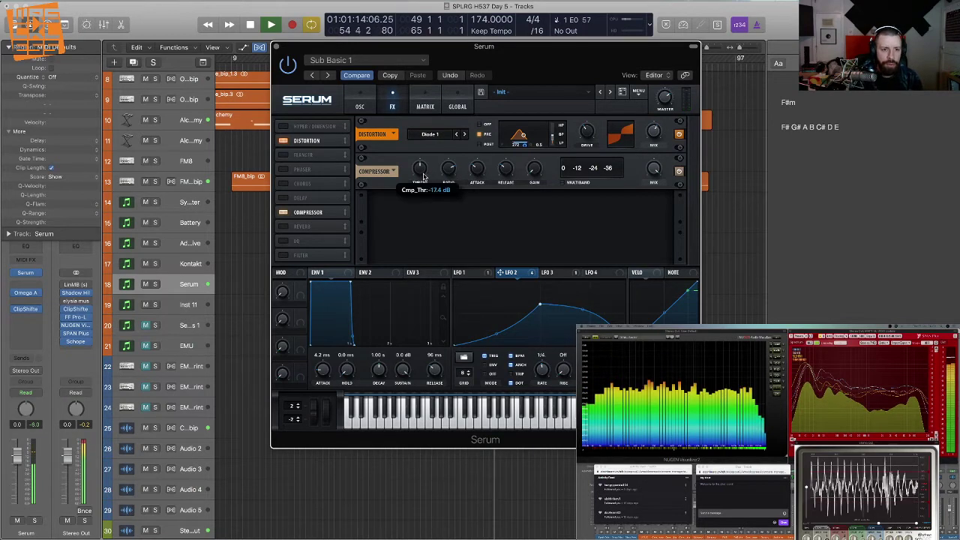
pyautogui.moveTo(424, 183)
pyautogui.mouseDown()
pyautogui.moveTo(423, 148)
pyautogui.moveTo(422, 164)
pyautogui.mouseUp()
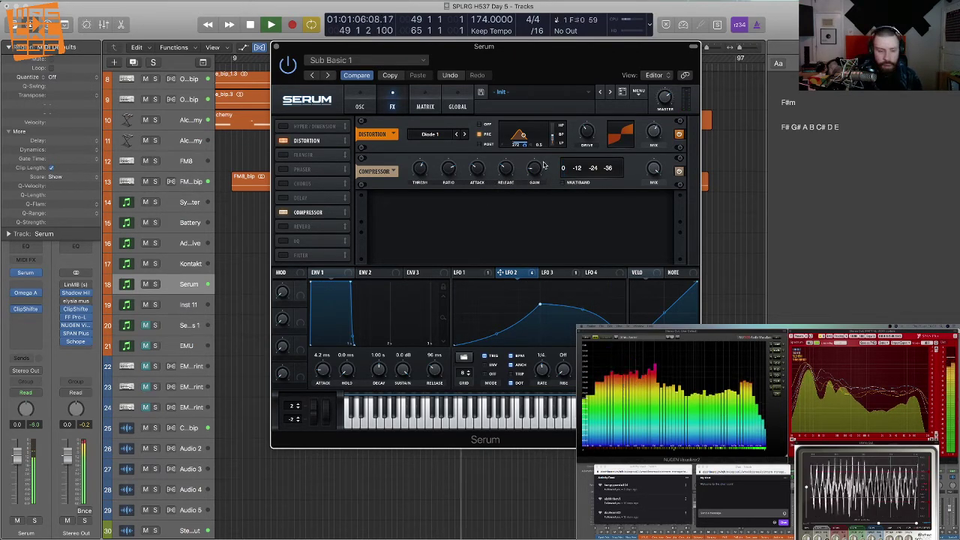
pyautogui.click(274, 48)
pyautogui.press('space')
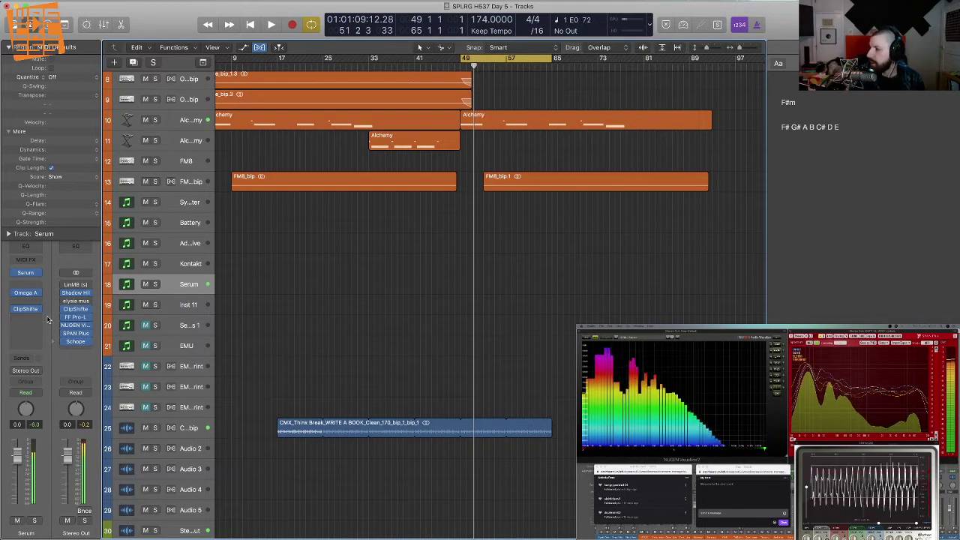
pyautogui.moveTo(28, 276)
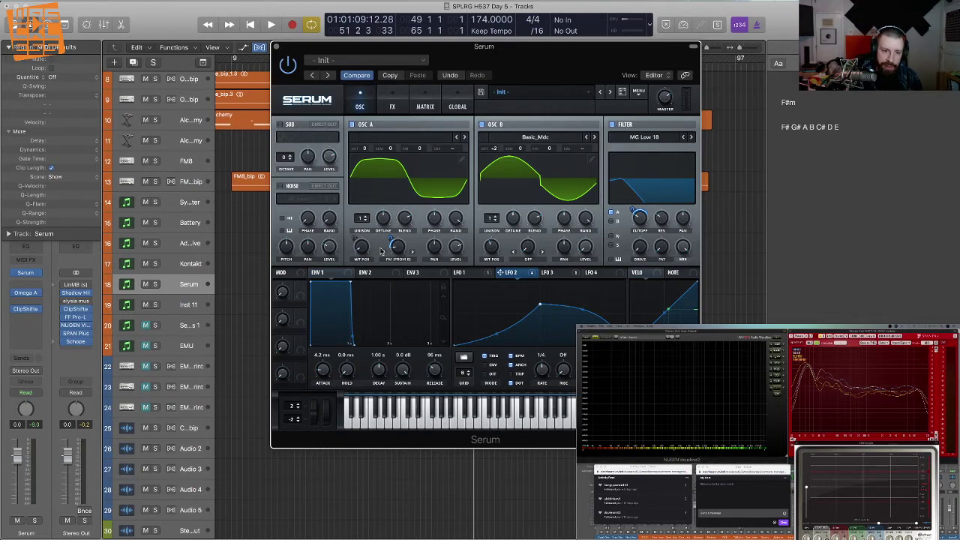
pyautogui.click(392, 106)
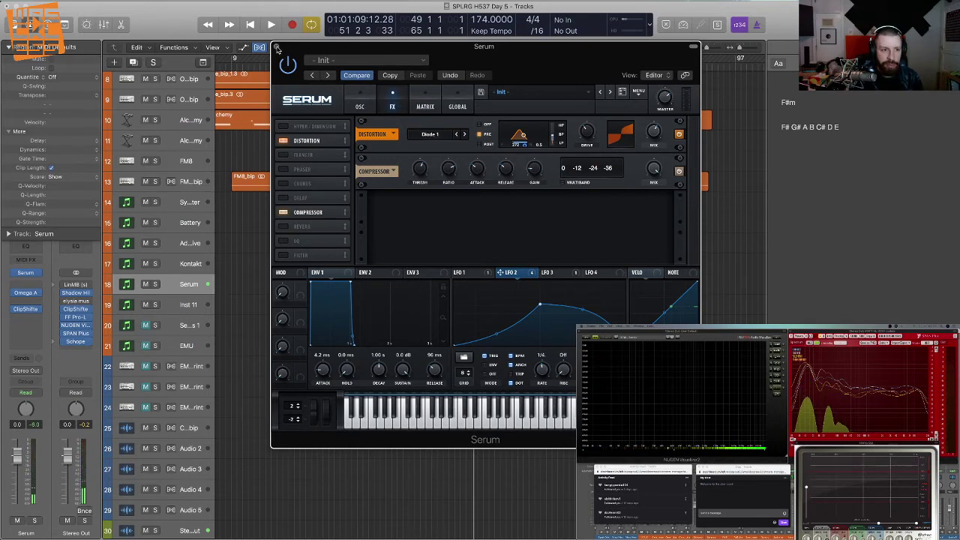
pyautogui.click(276, 47)
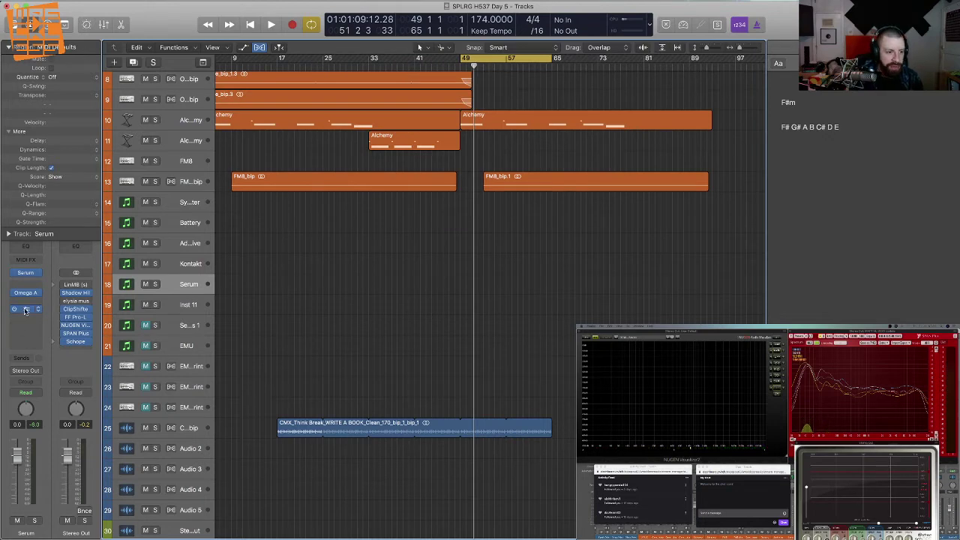
# - Insert Xfer Records OTT (Stereo) on the Serum track
pyautogui.click(28, 301)
pyautogui.moveTo(63, 490)
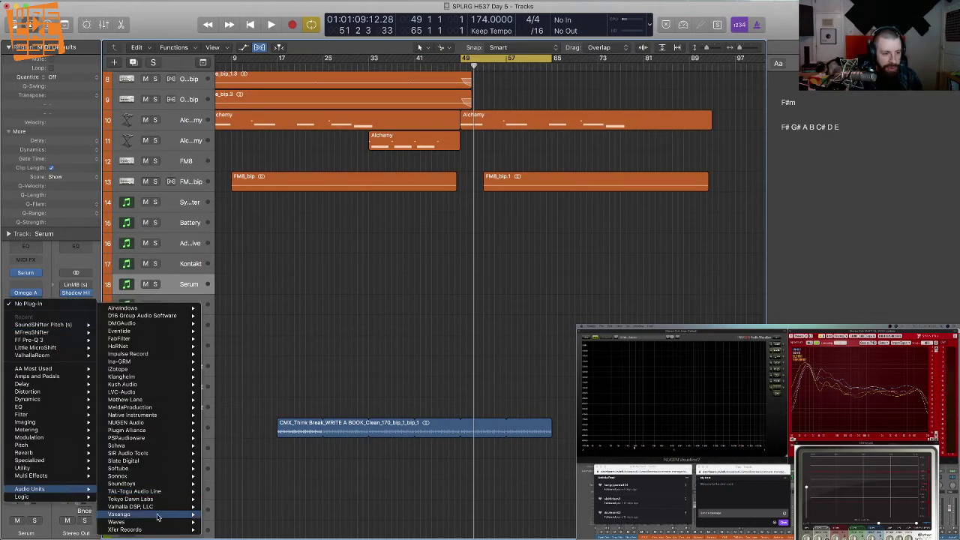
pyautogui.moveTo(127, 529)
pyautogui.moveTo(225, 523)
pyautogui.click(280, 522)
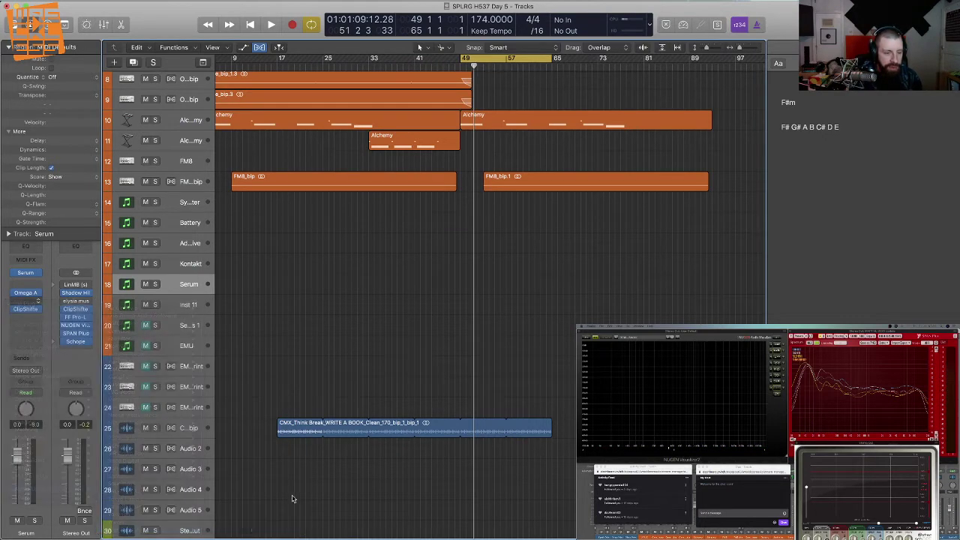
pyautogui.moveTo(94, 33); pyautogui.dragTo(506, 111)
# - Set OTT's upward compression to 200% and depth to about 34%, then play from bar 49
pyautogui.moveTo(478, 291); pyautogui.dragTo(478, 232)
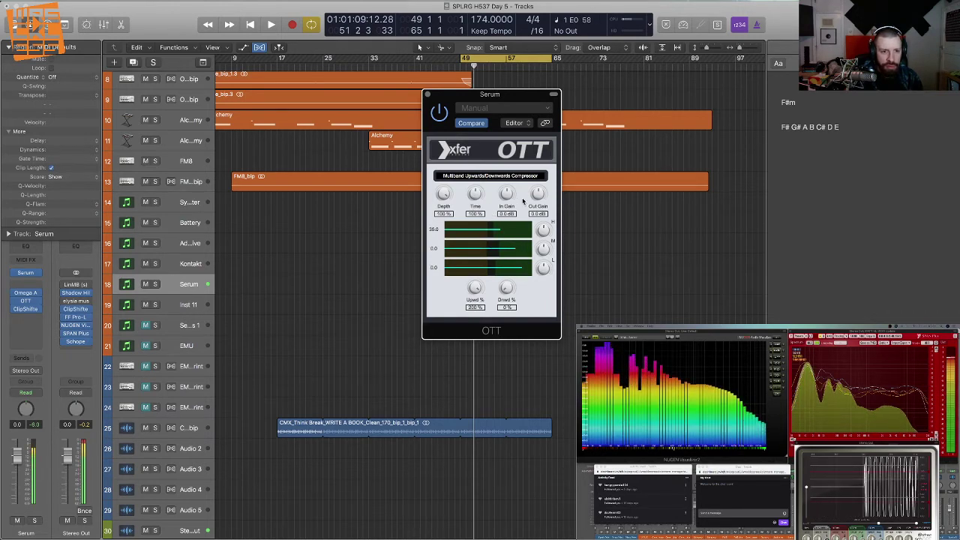
pyautogui.moveTo(451, 210); pyautogui.dragTo(440, 250)
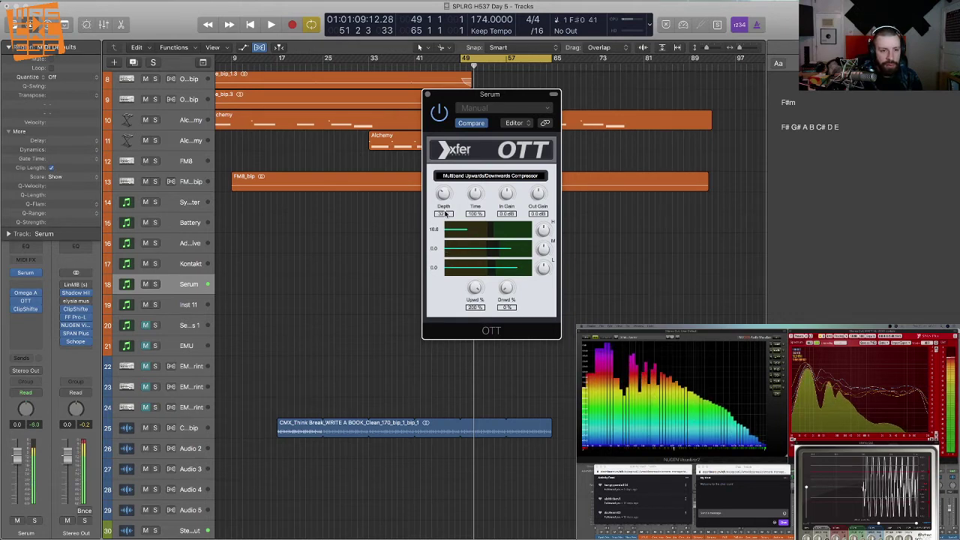
pyautogui.moveTo(446, 194); pyautogui.dragTo(447, 193)
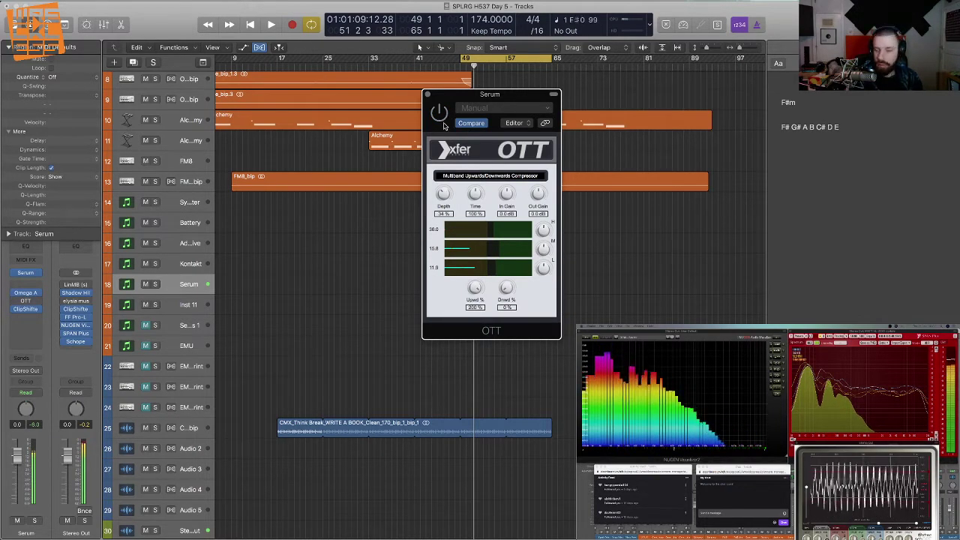
pyautogui.click(433, 111)
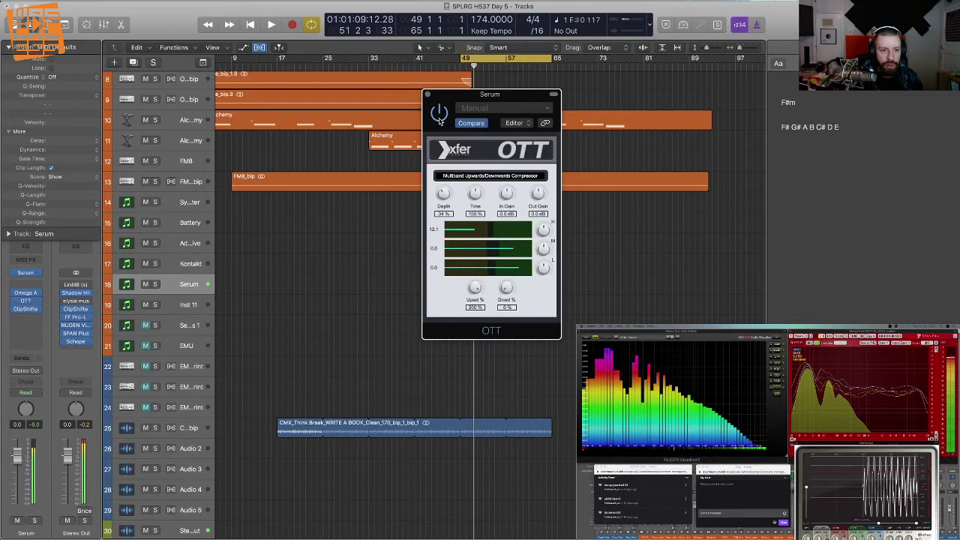
pyautogui.click(428, 94)
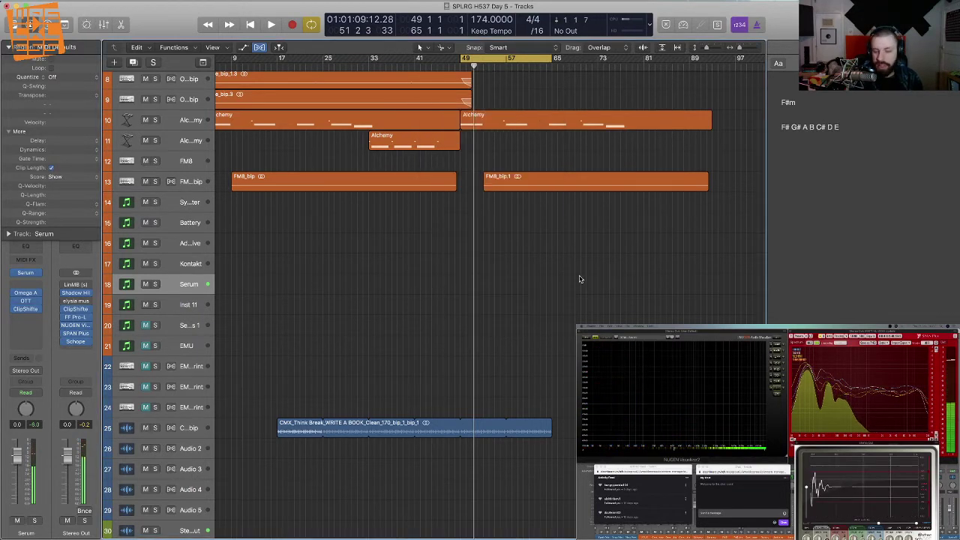
pyautogui.press('space')
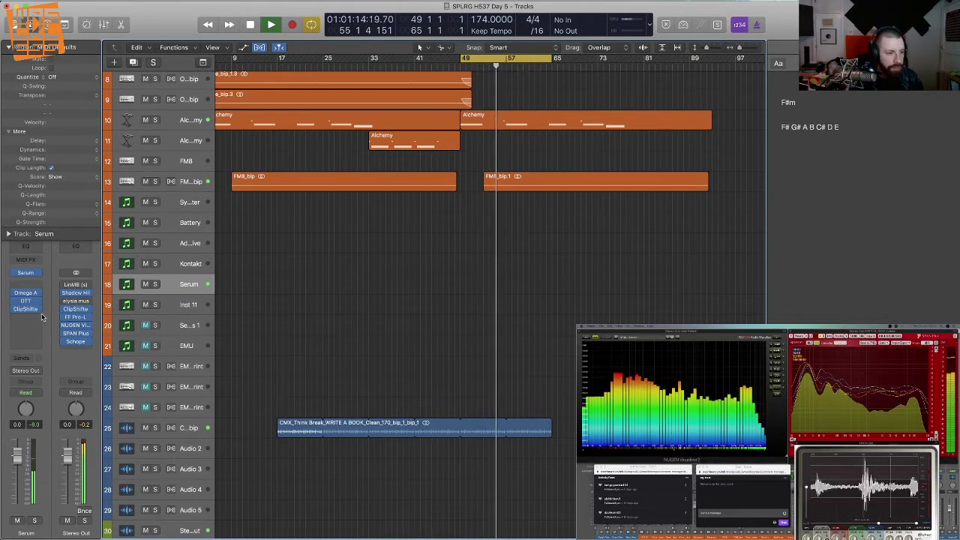
# - Raise OTT's depth to 35% and drop its output gain to -5.2 dB
pyautogui.click(25, 301)
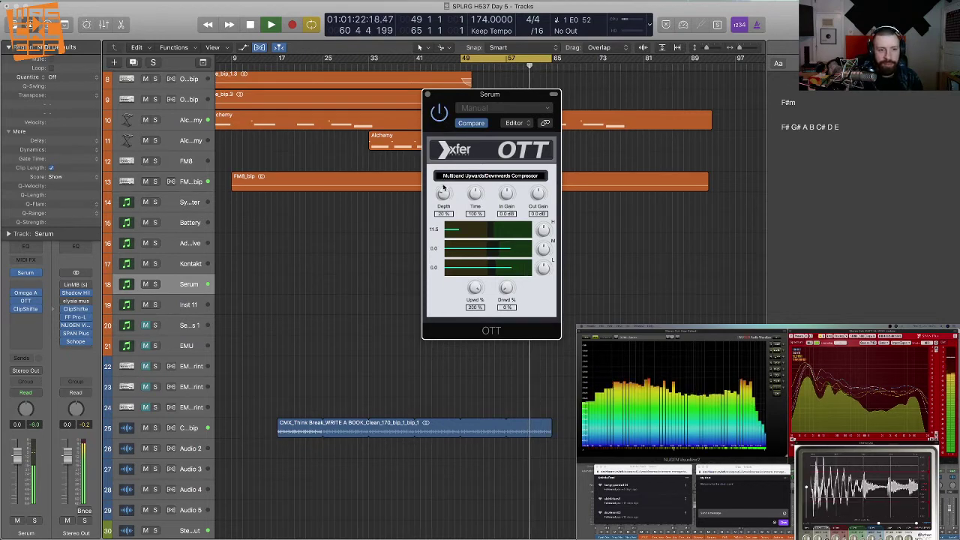
pyautogui.moveTo(447, 186); pyautogui.dragTo(447, 183)
pyautogui.moveTo(539, 195)
pyautogui.mouseDown()
pyautogui.moveTo(538, 213)
pyautogui.moveTo(541, 206)
pyautogui.mouseUp()
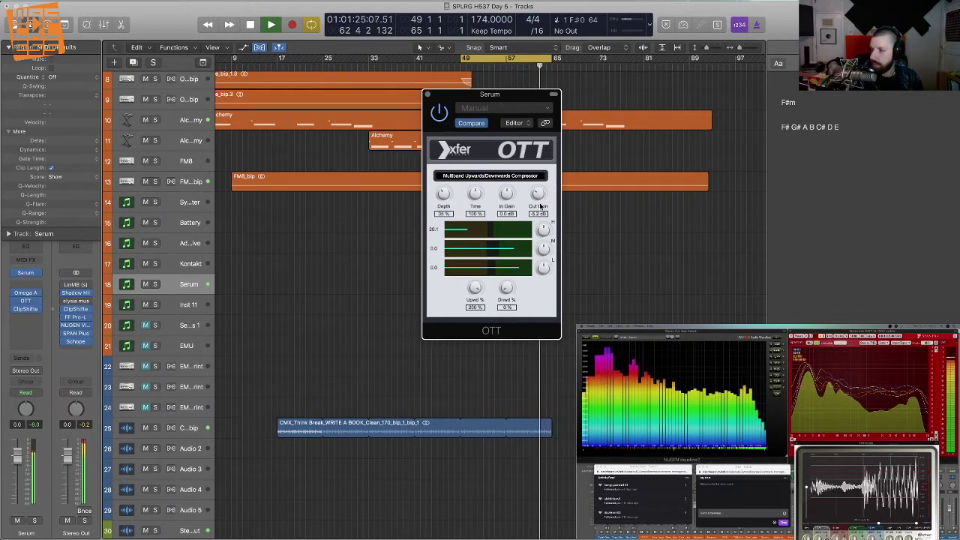
pyautogui.click(427, 94)
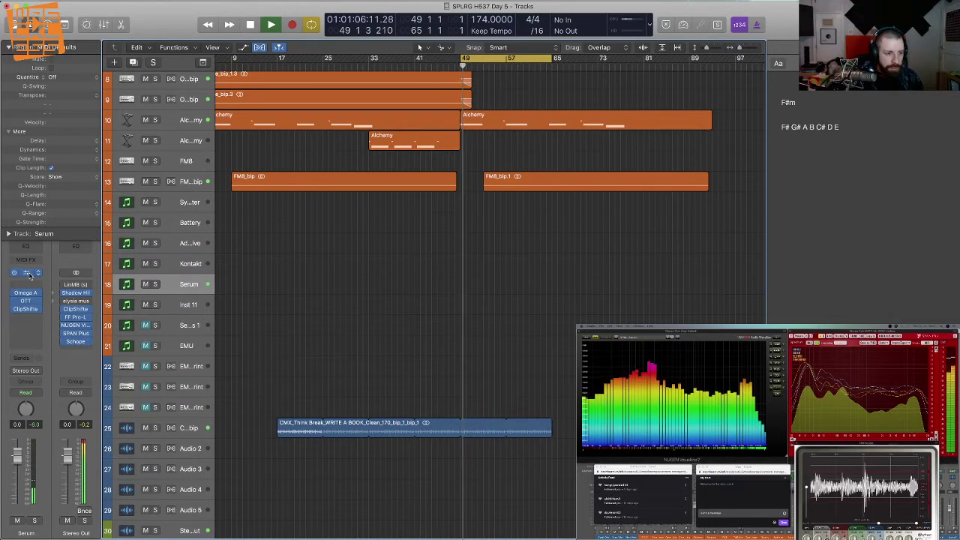
# - Open Serum on the Serum track and lower its filter cutoff to about 106 Hz
pyautogui.click(28, 273)
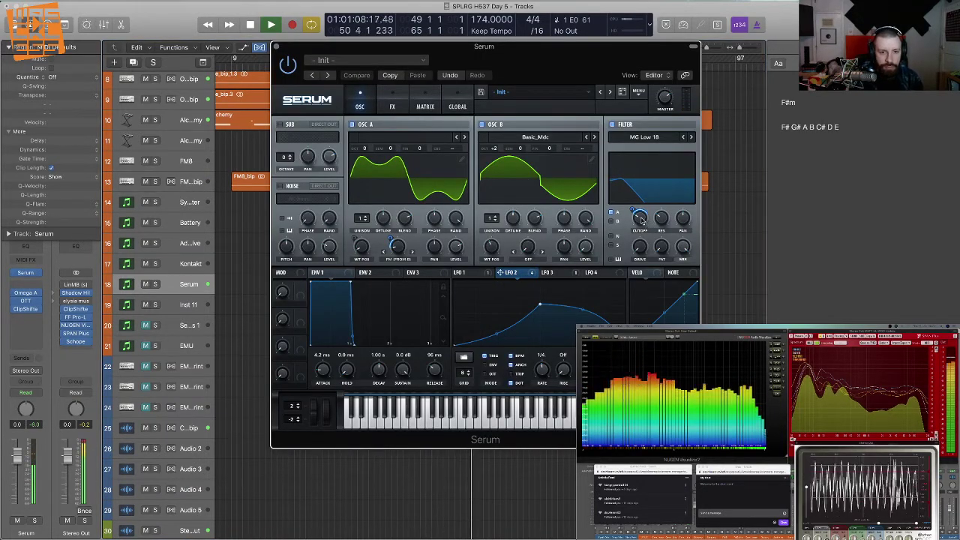
pyautogui.moveTo(642, 220); pyautogui.dragTo(638, 229)
pyautogui.click(392, 105)
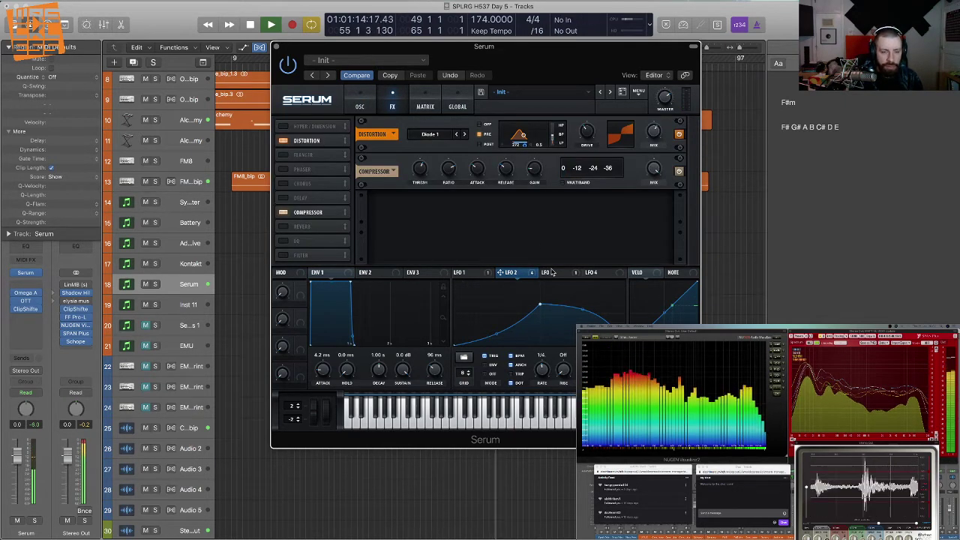
pyautogui.moveTo(551, 272)
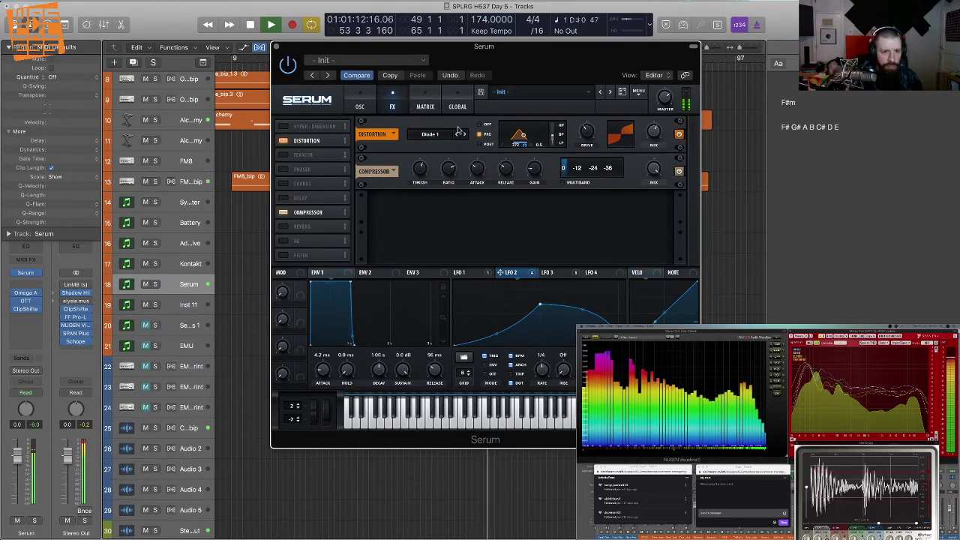
pyautogui.click(362, 108)
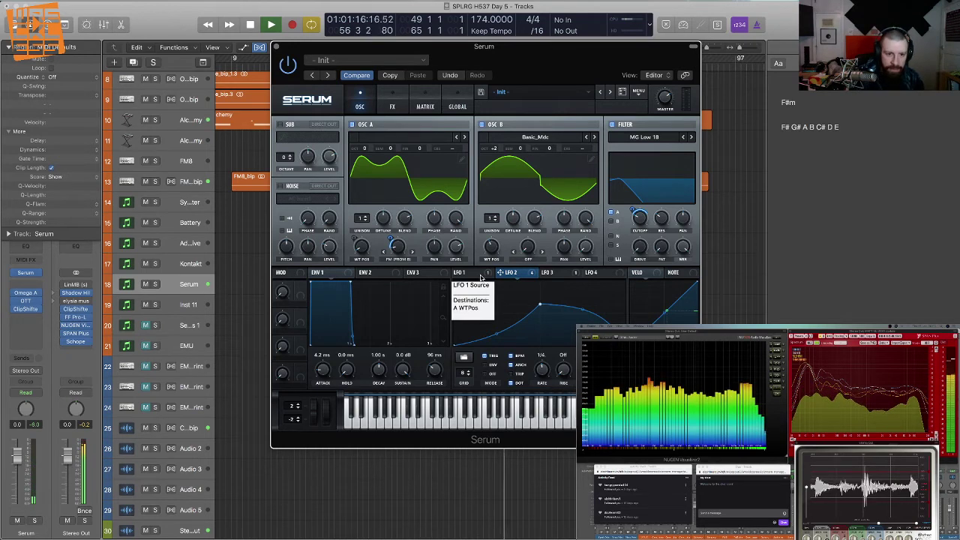
# - Route NOTE to LFO 1's Rate with an upward-bent curve, then close Serum
pyautogui.click(481, 276)
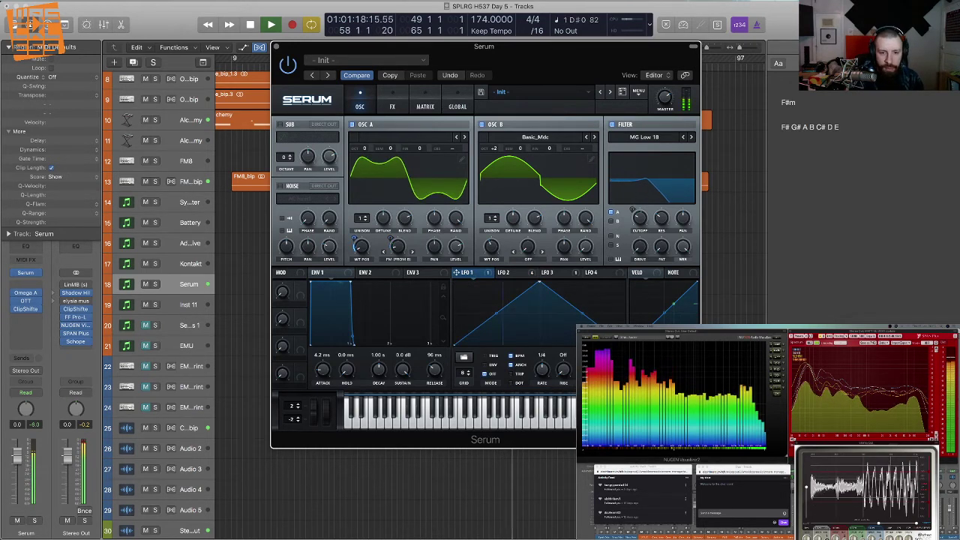
pyautogui.moveTo(696, 277); pyautogui.dragTo(550, 373)
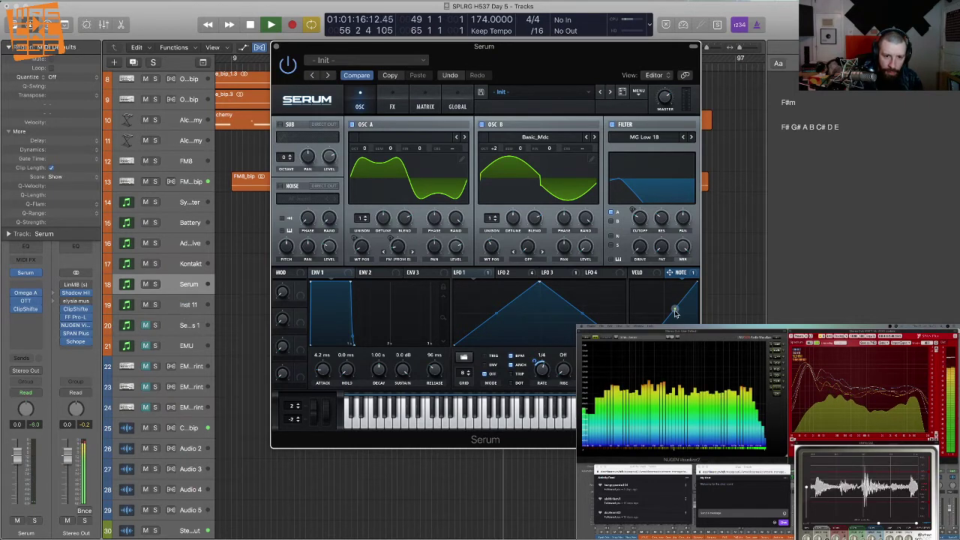
pyautogui.moveTo(674, 312); pyautogui.dragTo(675, 295)
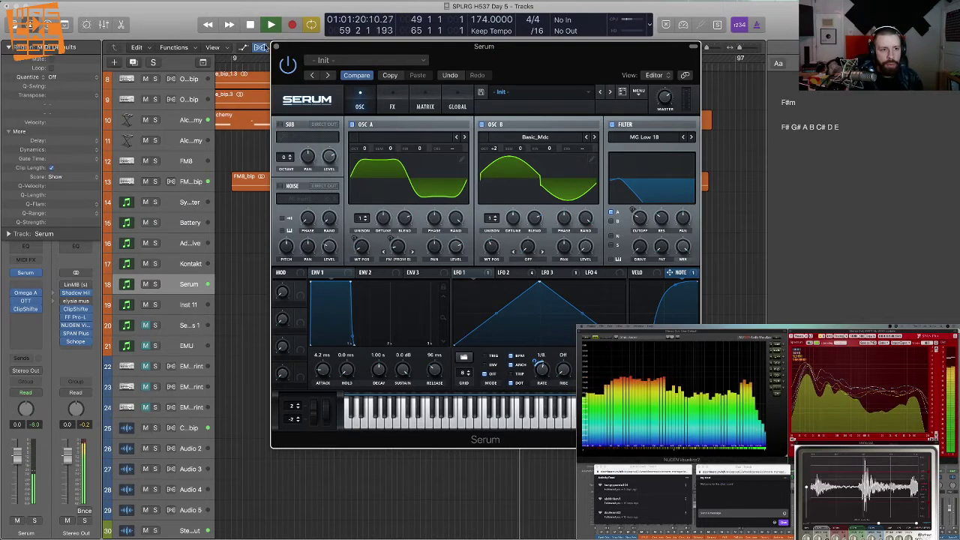
pyautogui.click(276, 48)
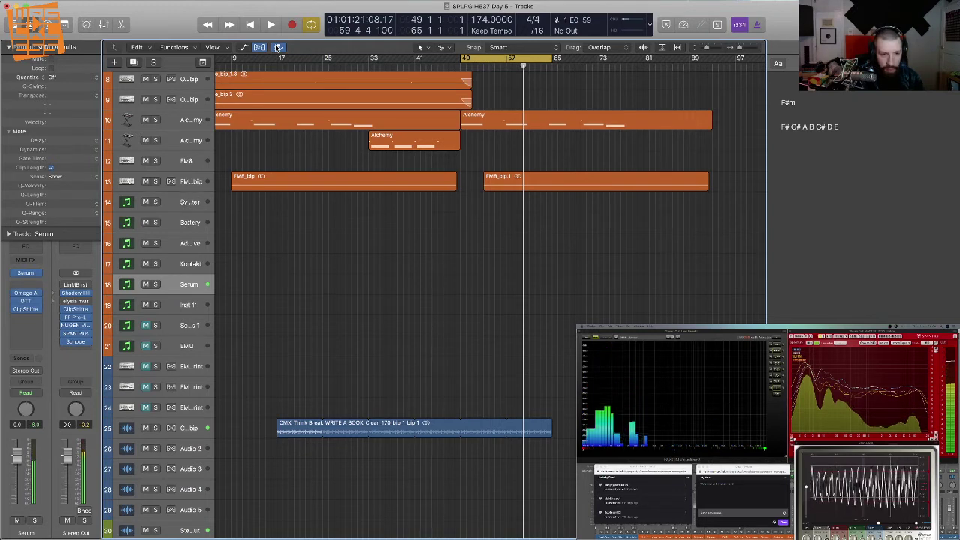
# - Record a short bass phrase from bar 49 on the Serum track
pyautogui.press('space')
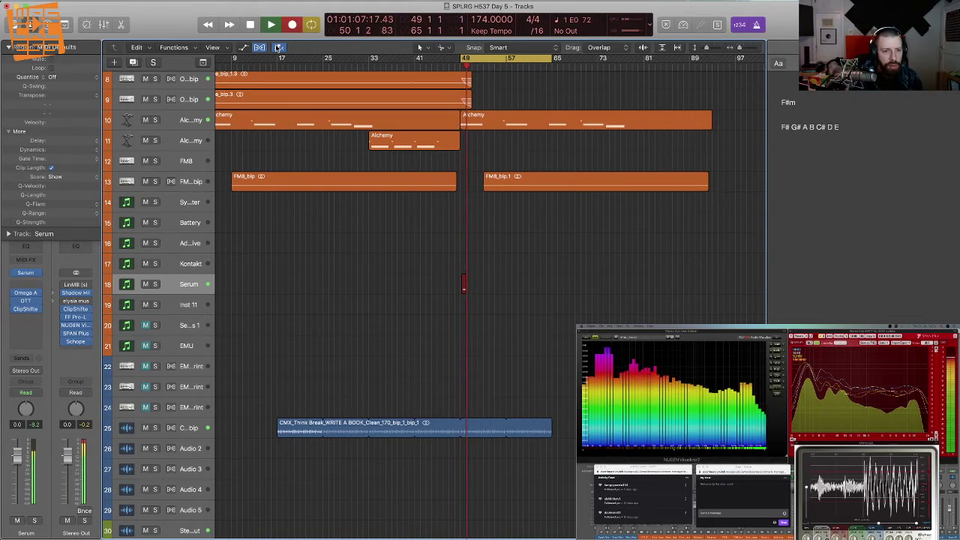
pyautogui.click(278, 47)
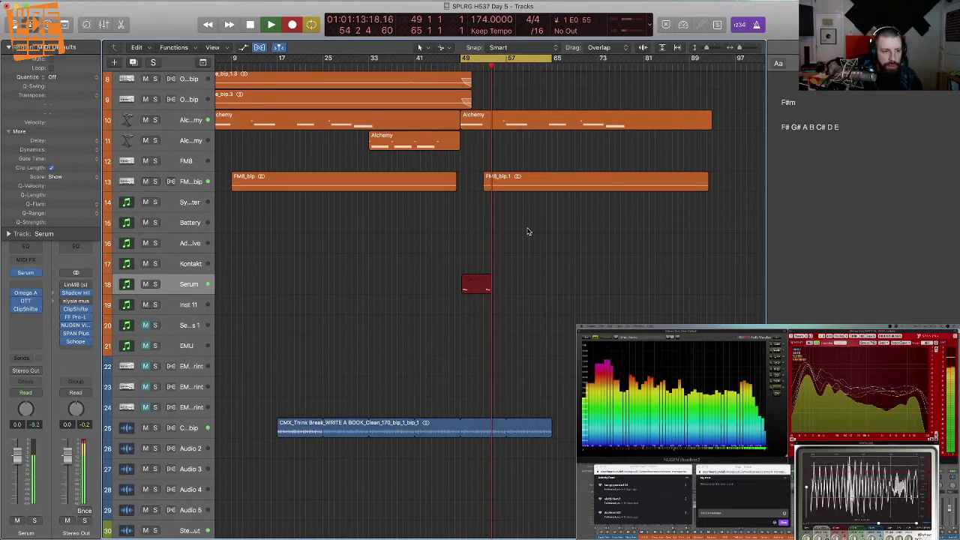
pyautogui.press('space')
# - Review the recorded region's notes in the Piano Roll, selecting all then deselecting
pyautogui.doubleClick(477, 286)
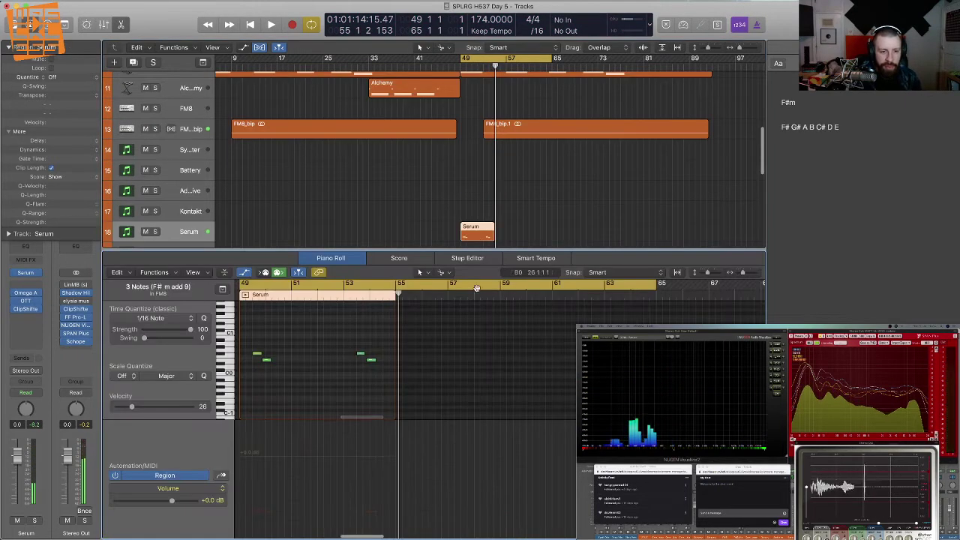
pyautogui.press('super+a')
pyautogui.click(347, 389)
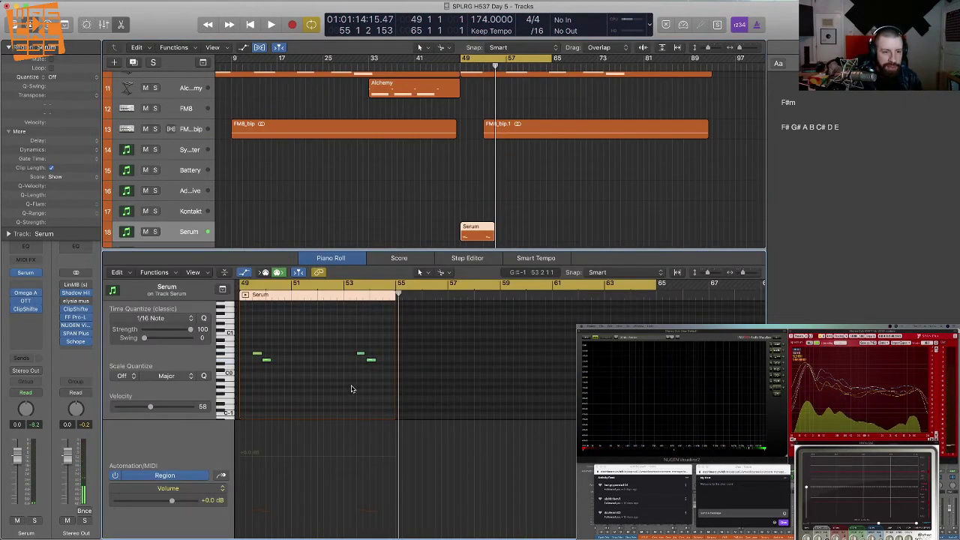
pyautogui.press('p')
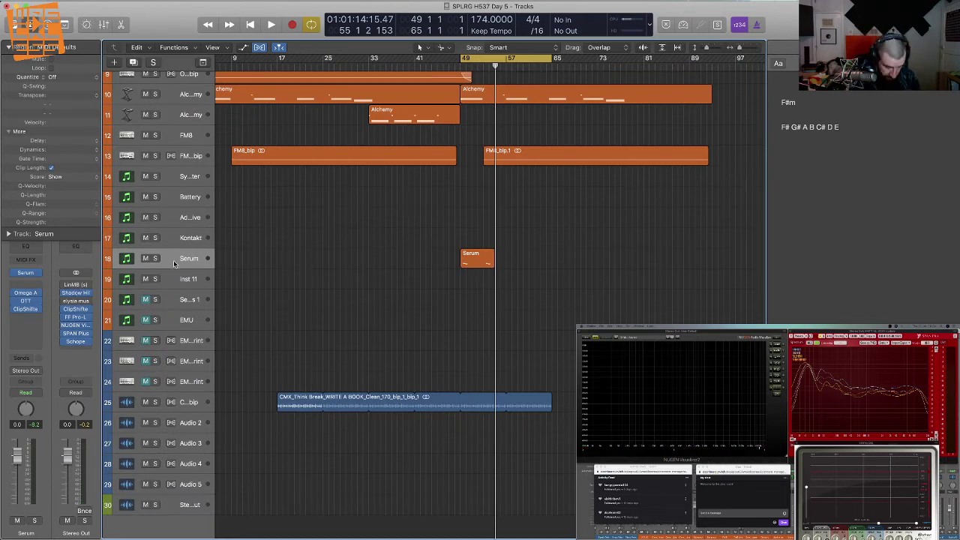
# - Duplicate the Serum track, copy the bass region onto it, and load Serum's BASS - BASS 13 preset
pyautogui.press('super+d')
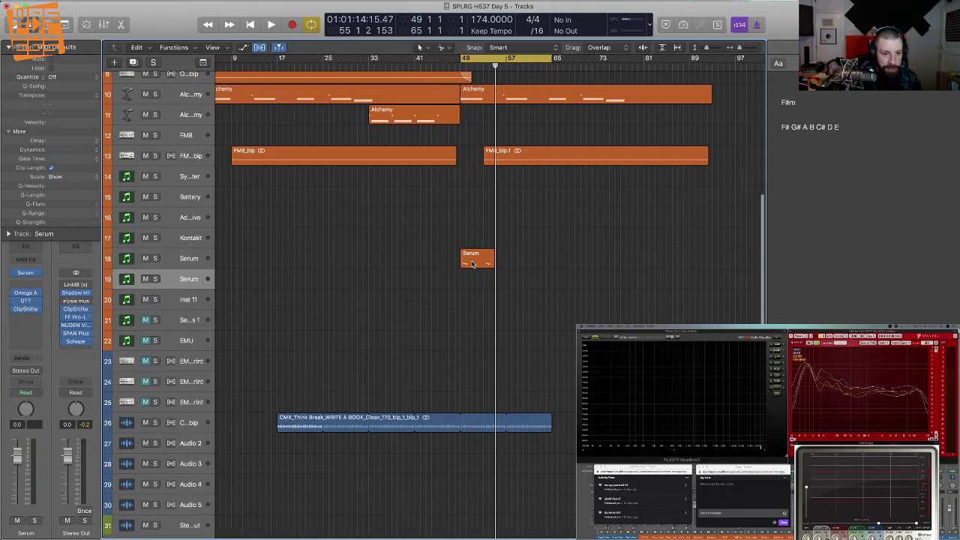
pyautogui.moveTo(472, 264); pyautogui.dragTo(472, 285)
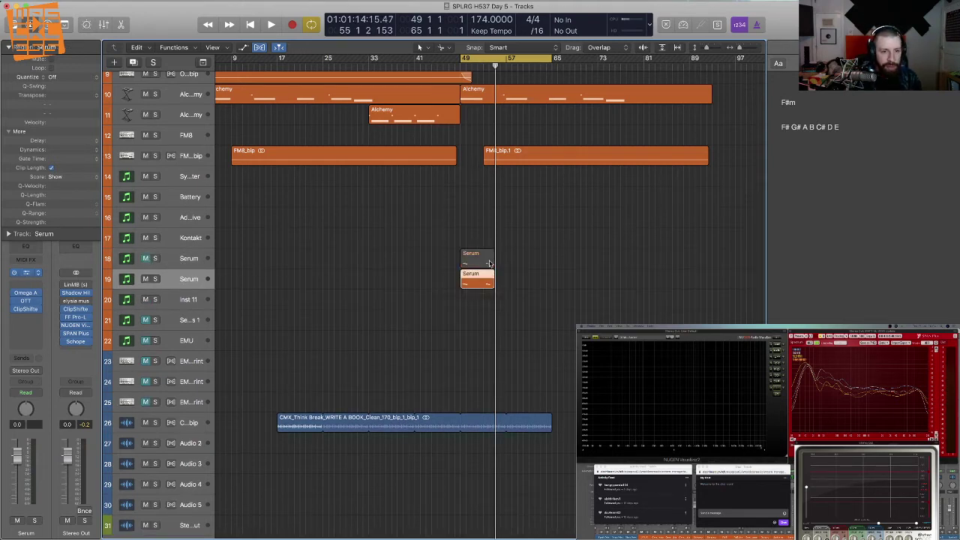
pyautogui.press('v')
pyautogui.click(240, 60)
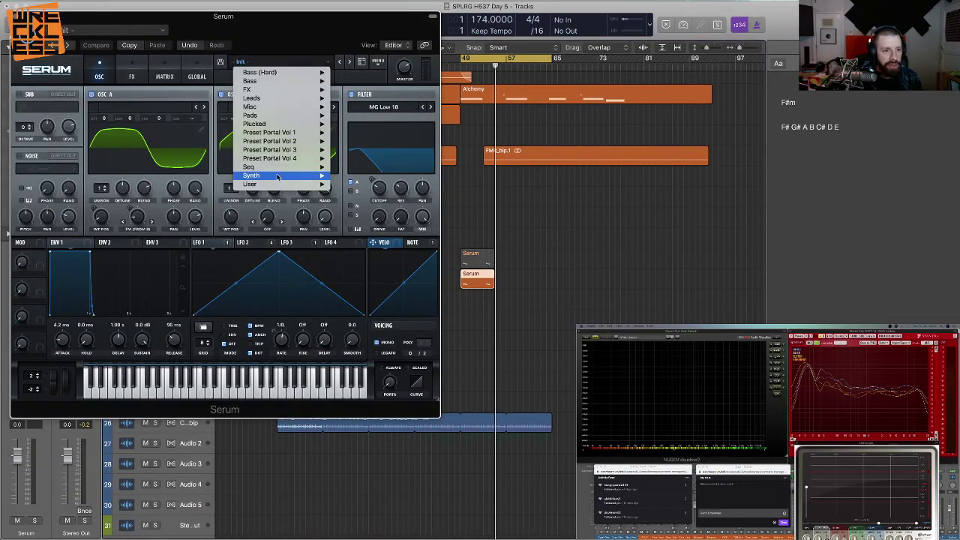
pyautogui.moveTo(287, 132)
pyautogui.click(364, 84)
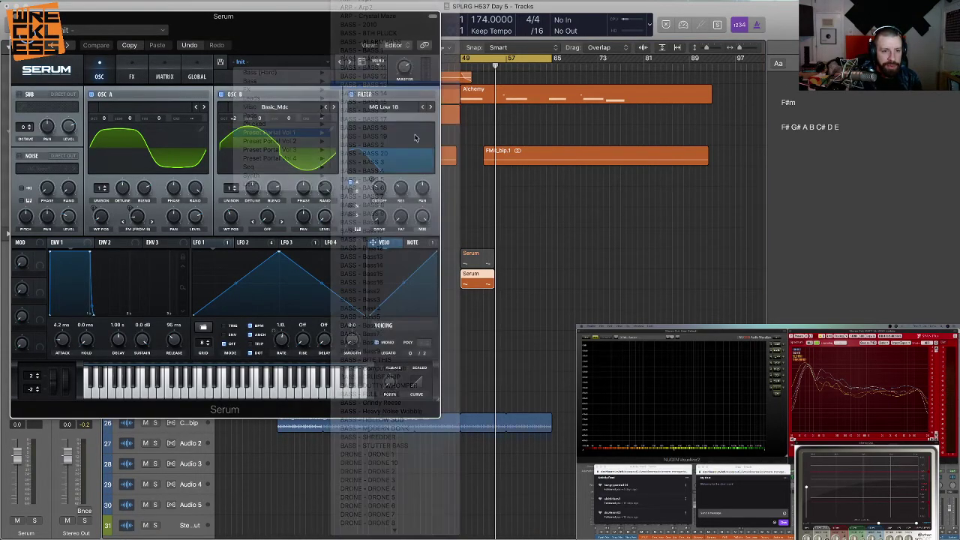
# - Step the preset forward to BASS - BASS 15, then close Serum and open OTT
pyautogui.moveTo(273, 33); pyautogui.dragTo(763, 72)
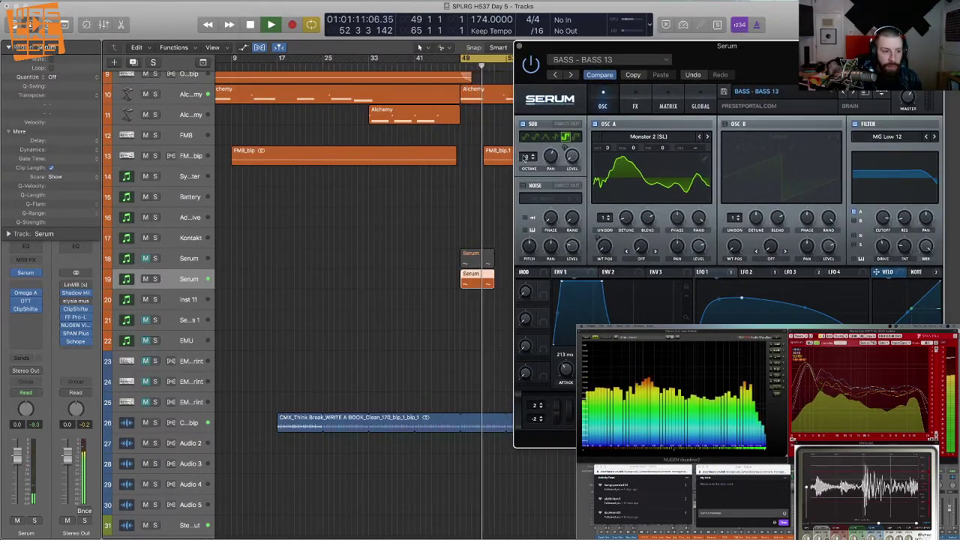
pyautogui.click(854, 92)
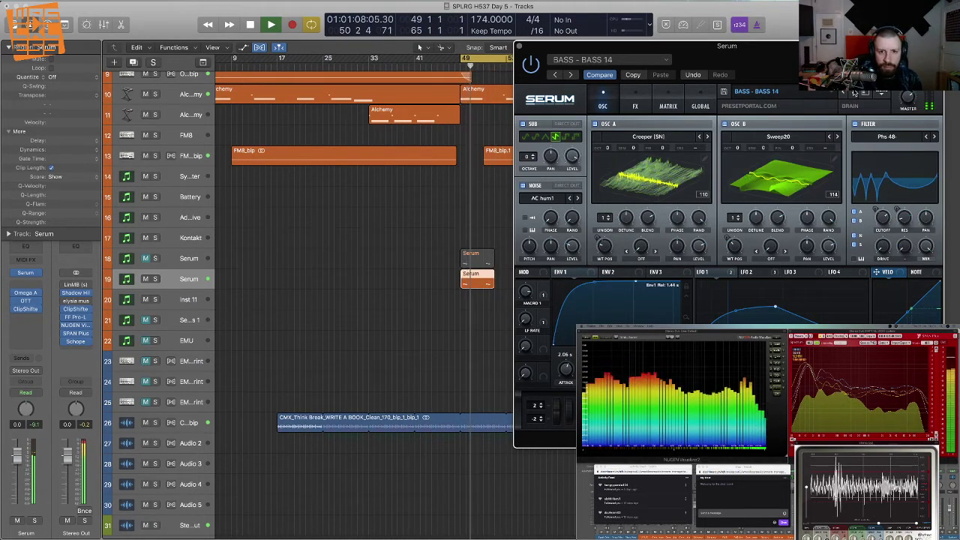
pyautogui.click(854, 92)
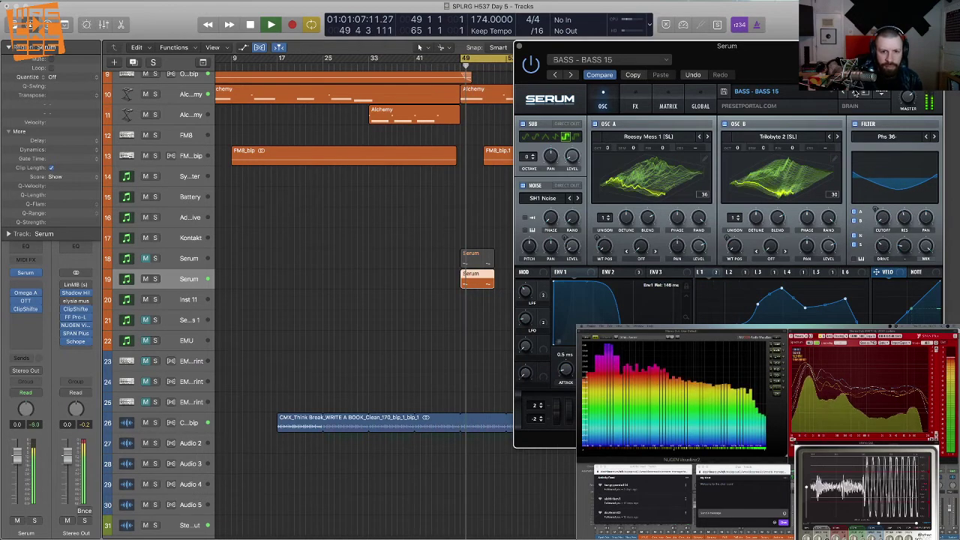
pyautogui.click(519, 46)
pyautogui.click(25, 301)
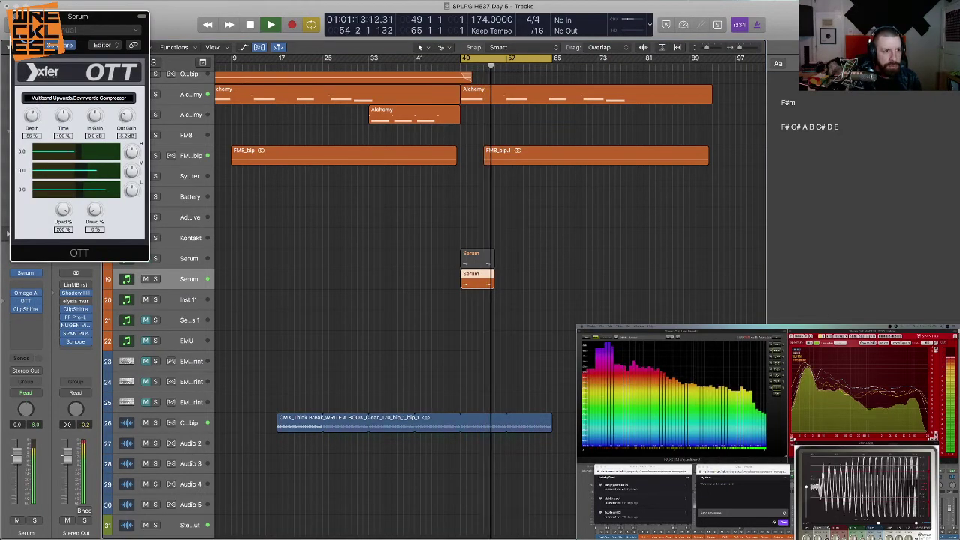
# - Close OTT and insert FF Pro-Q 3 (Stereo) on the new Serum track
pyautogui.click(15, 16)
pyautogui.click(25, 316)
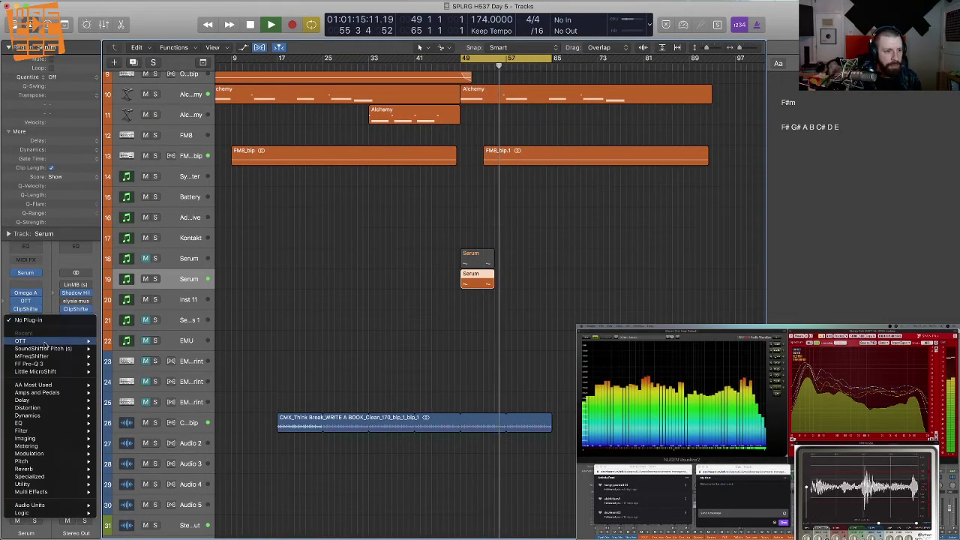
pyautogui.moveTo(34, 364)
pyautogui.click(117, 365)
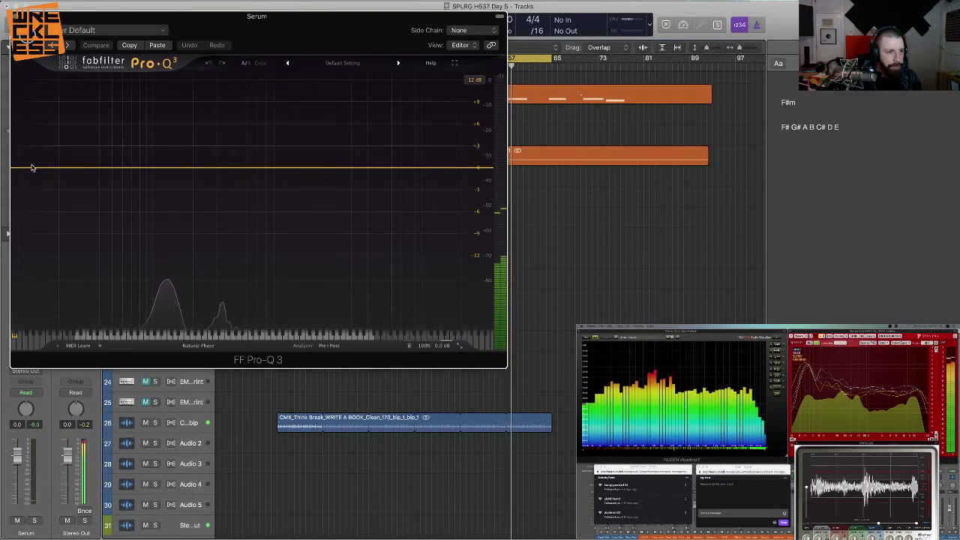
# - Add a low cut near 169 Hz and a -27 dB high shelf at about 1287 Hz, Q 0.547
pyautogui.moveTo(31, 168); pyautogui.dragTo(196, 161)
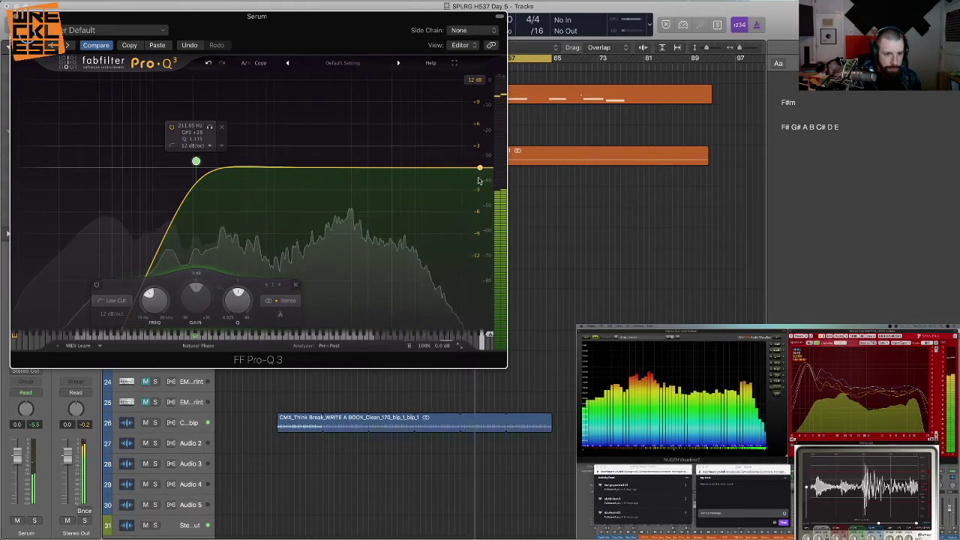
pyautogui.moveTo(478, 167); pyautogui.dragTo(356, 369)
pyautogui.moveTo(398, 308); pyautogui.dragTo(399, 297)
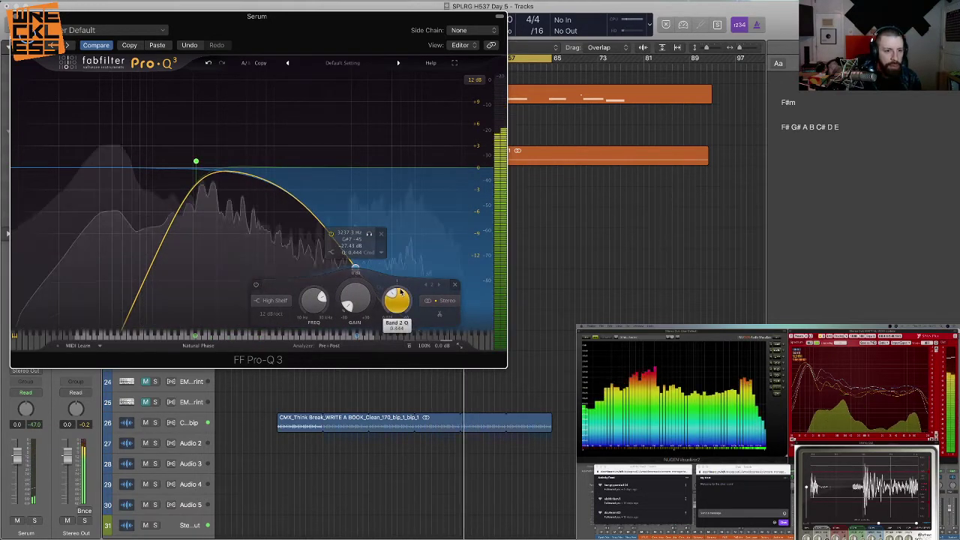
pyautogui.moveTo(356, 268); pyautogui.dragTo(300, 266)
pyautogui.moveTo(345, 298); pyautogui.dragTo(345, 293)
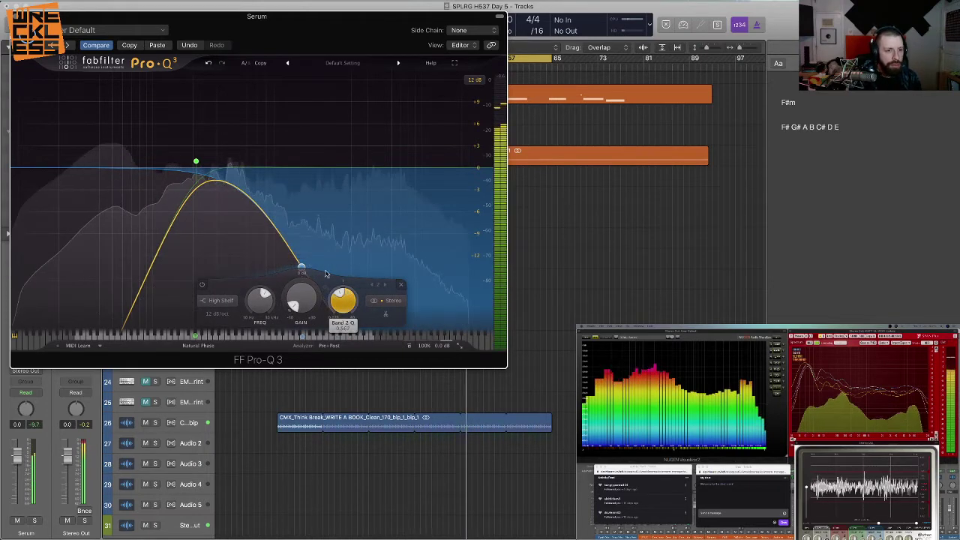
pyautogui.click(198, 159)
pyautogui.moveTo(199, 158); pyautogui.dragTo(185, 153)
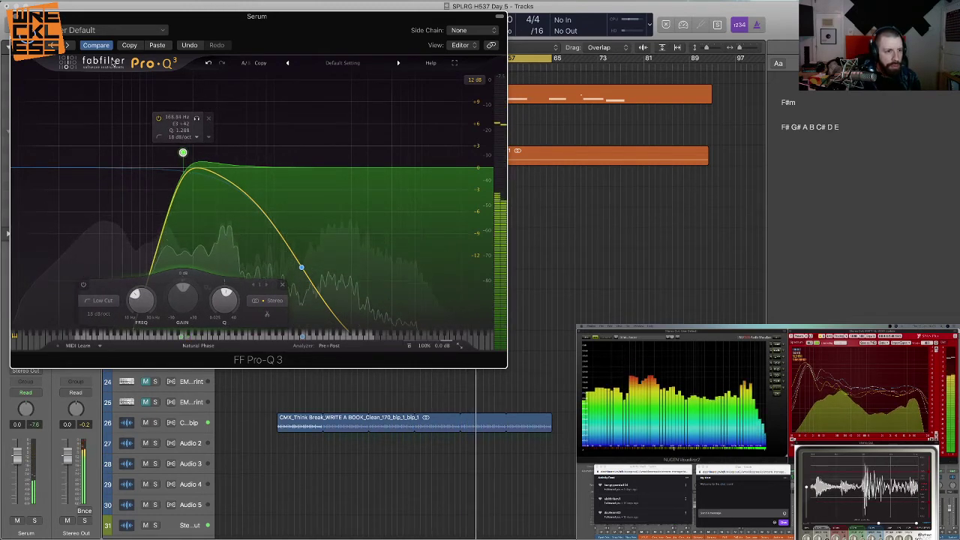
pyautogui.press('space')
pyautogui.press('space')
pyautogui.press('super+w')
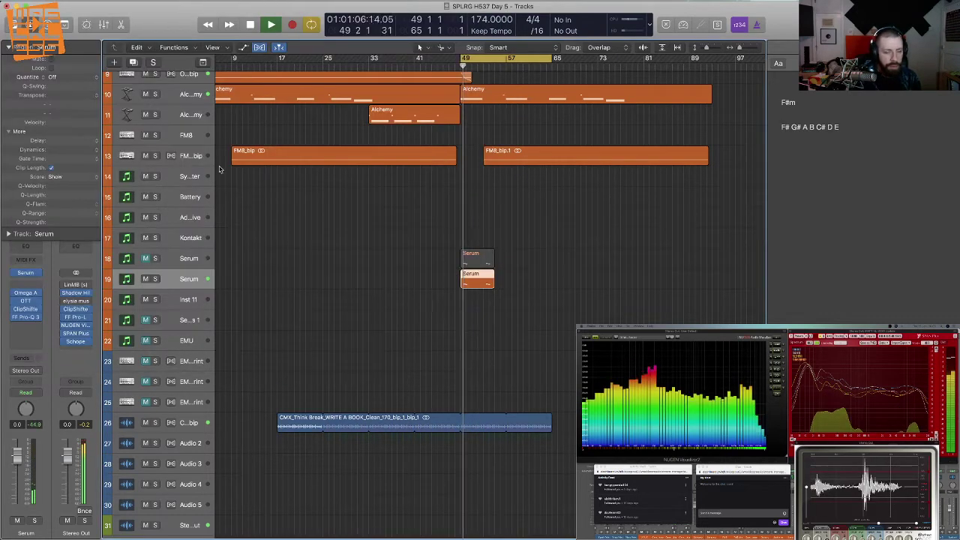
# - Unmute the original Serum bass track and play the section from bar 49
pyautogui.click(146, 258)
pyautogui.press('space')
pyautogui.press('space')
pyautogui.click(370, 282)
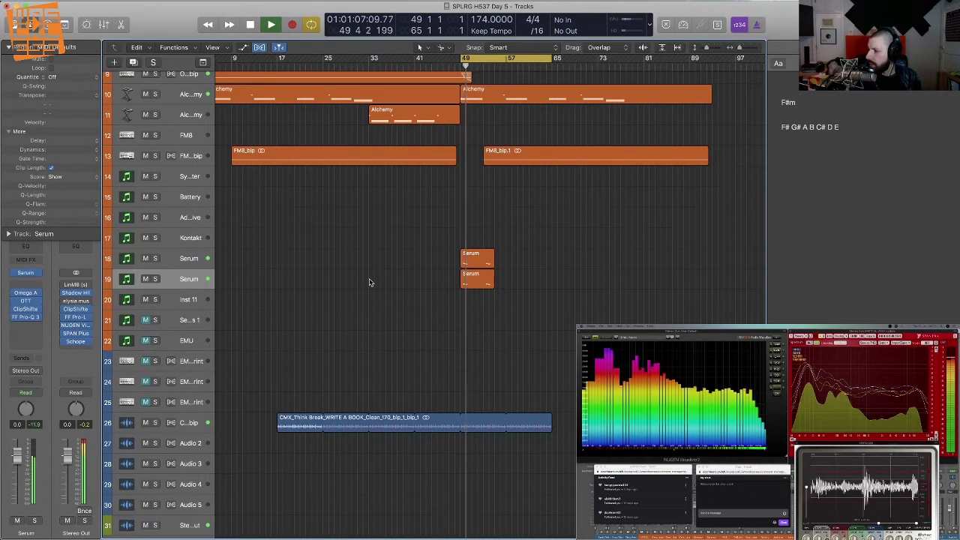
pyautogui.press('space')
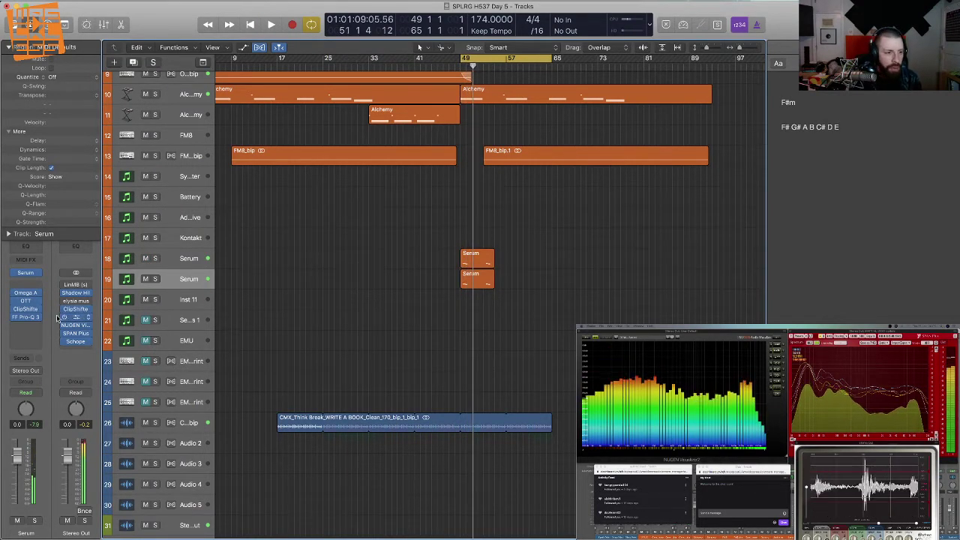
# - Open Serum, shift its window left, and reshape the LFO curve's peak point
pyautogui.press('v')
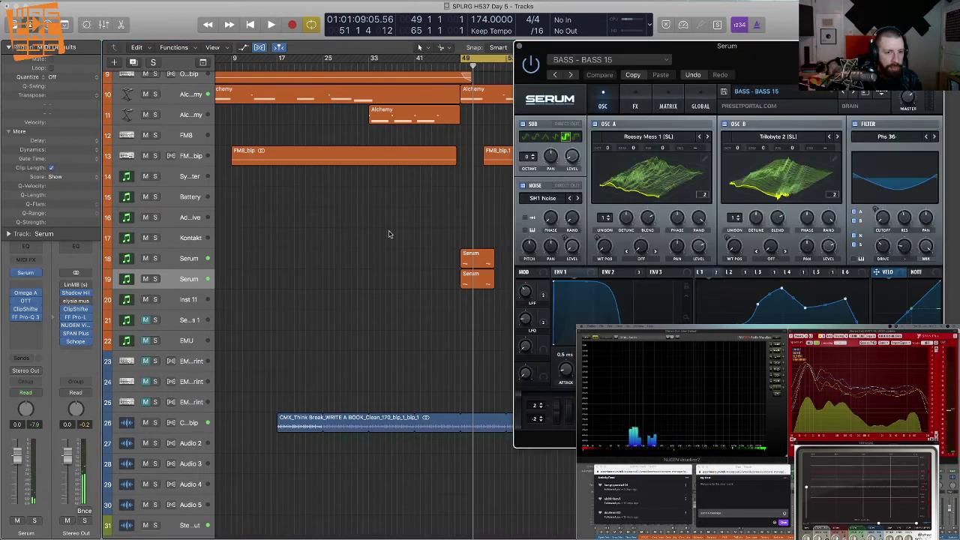
pyautogui.click(640, 79)
pyautogui.press('space')
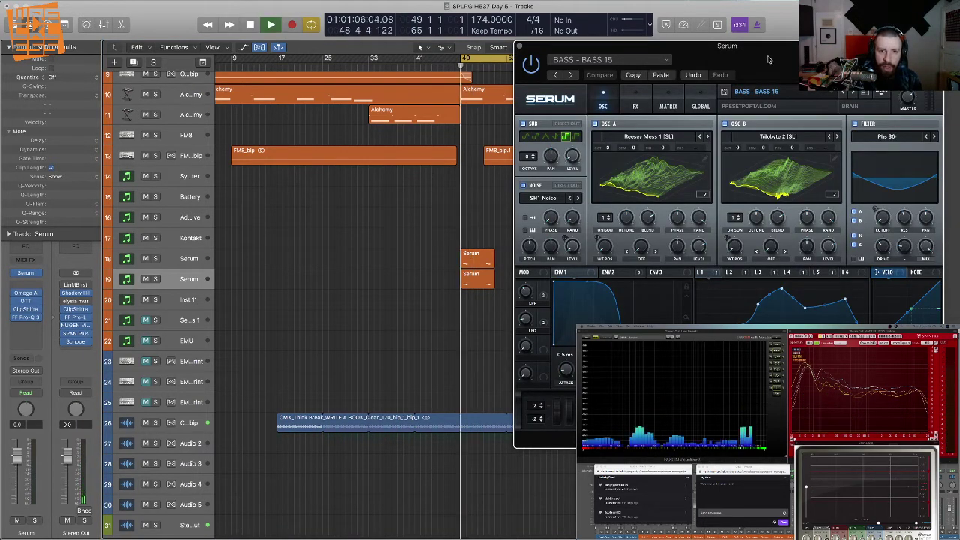
pyautogui.moveTo(769, 60); pyautogui.dragTo(618, 62)
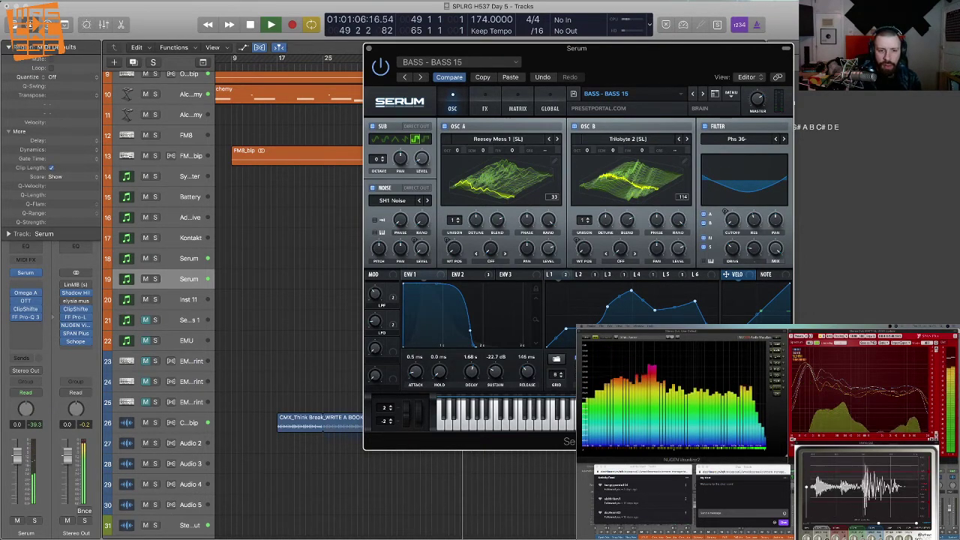
pyautogui.doubleClick(634, 293)
pyautogui.moveTo(634, 303); pyautogui.dragTo(634, 292)
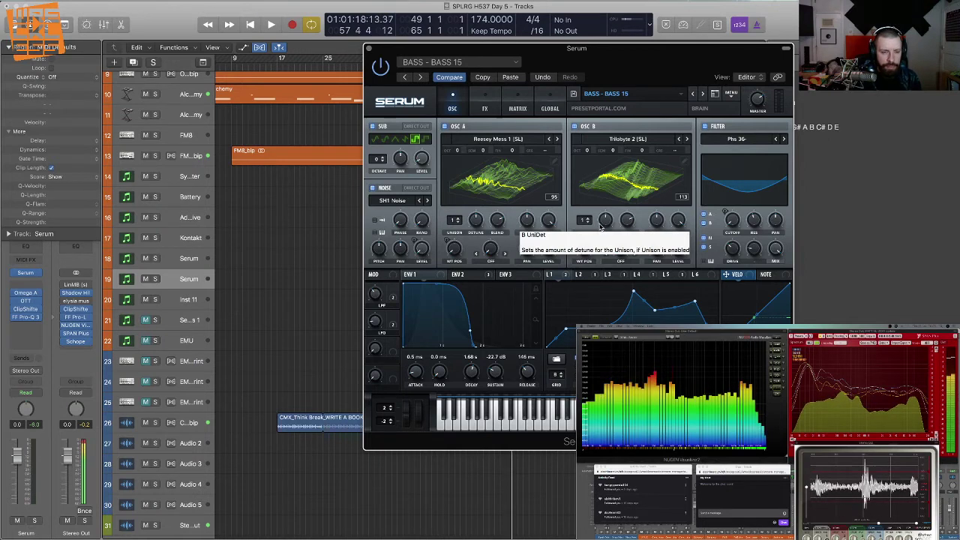
pyautogui.press('space')
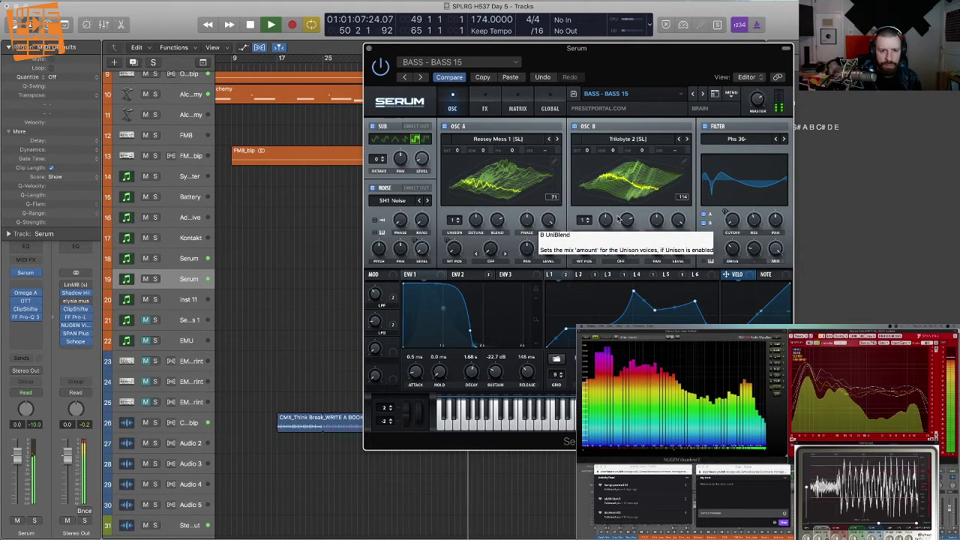
# - Audition bass presets BASS 16, BASS 19, BASS 2, BASS 20 and BASS 3 during playback
pyautogui.click(703, 93)
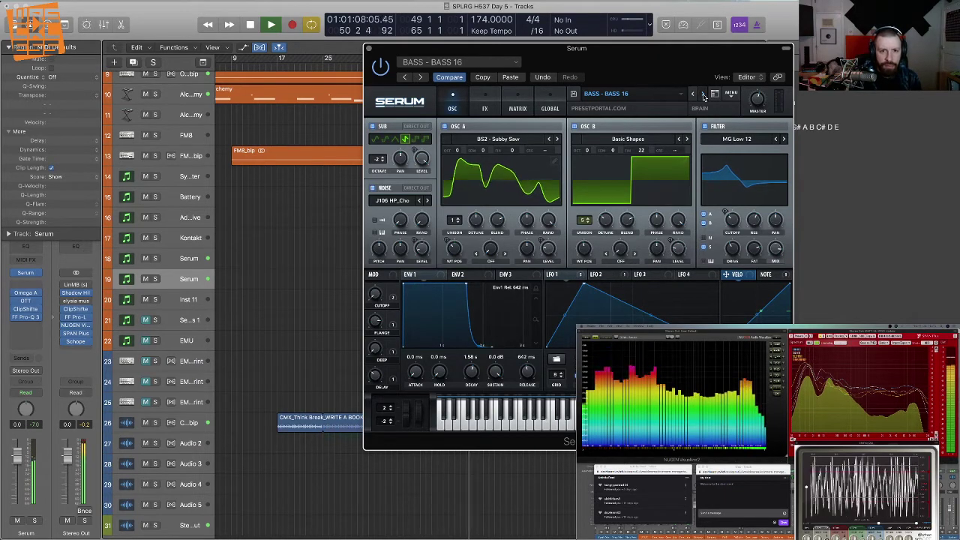
pyautogui.click(703, 94)
pyautogui.press('space')
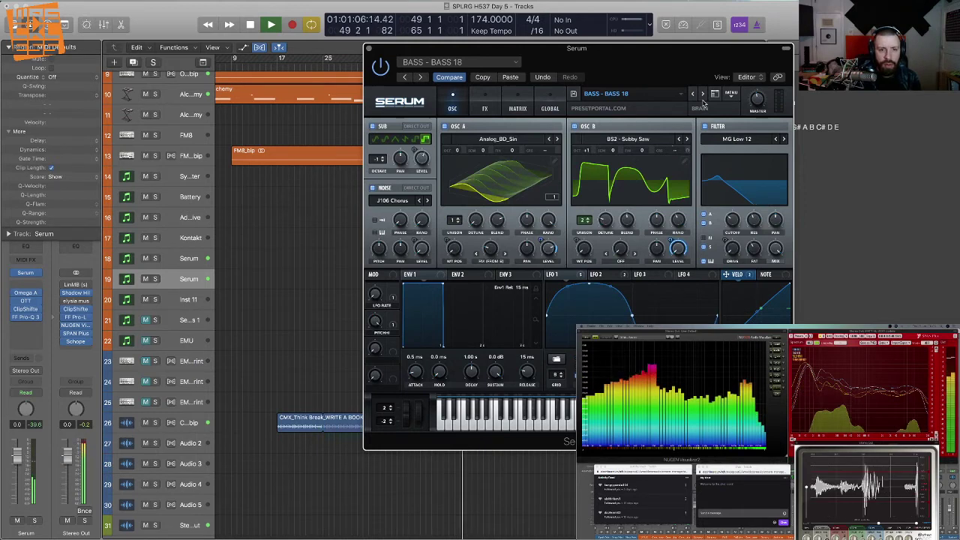
pyautogui.click(703, 95)
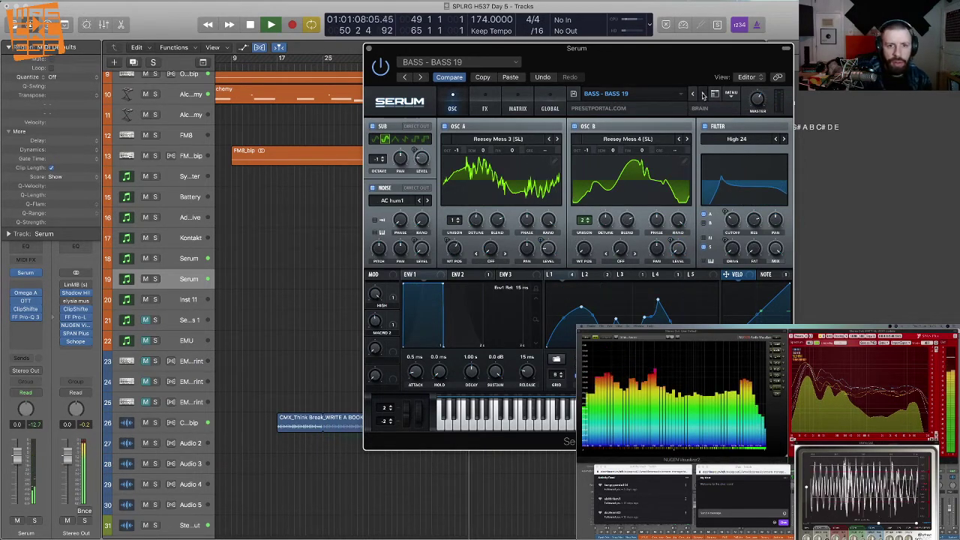
pyautogui.click(705, 95)
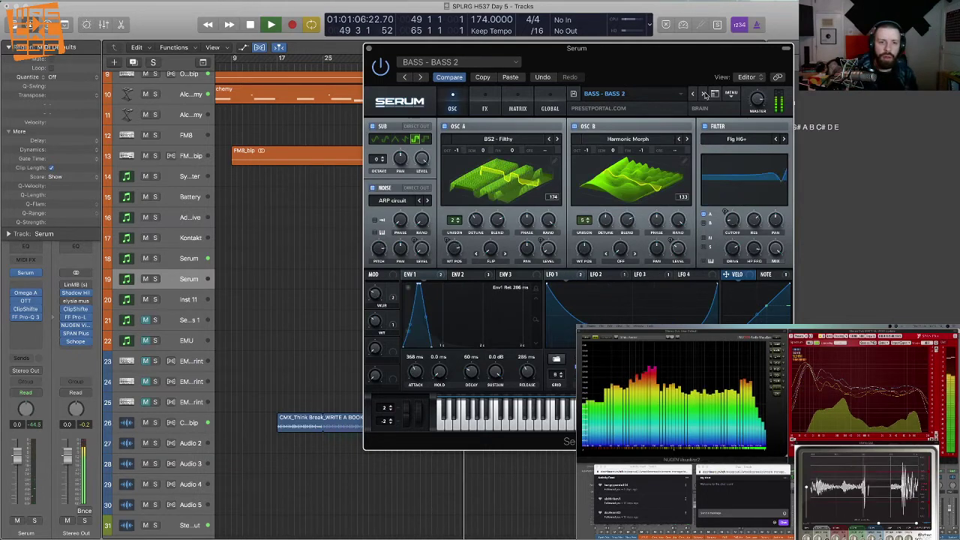
pyautogui.click(703, 94)
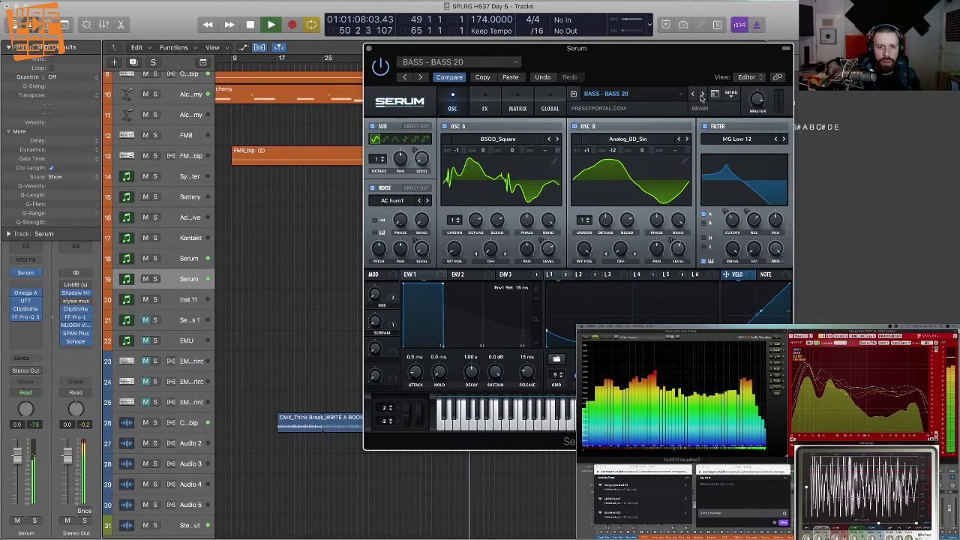
pyautogui.click(703, 95)
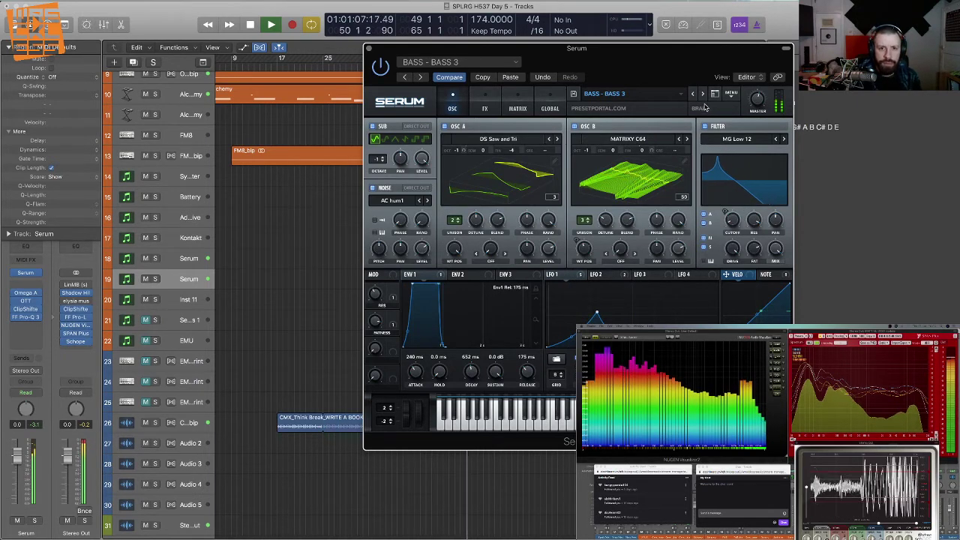
pyautogui.press('space')
pyautogui.press('space')
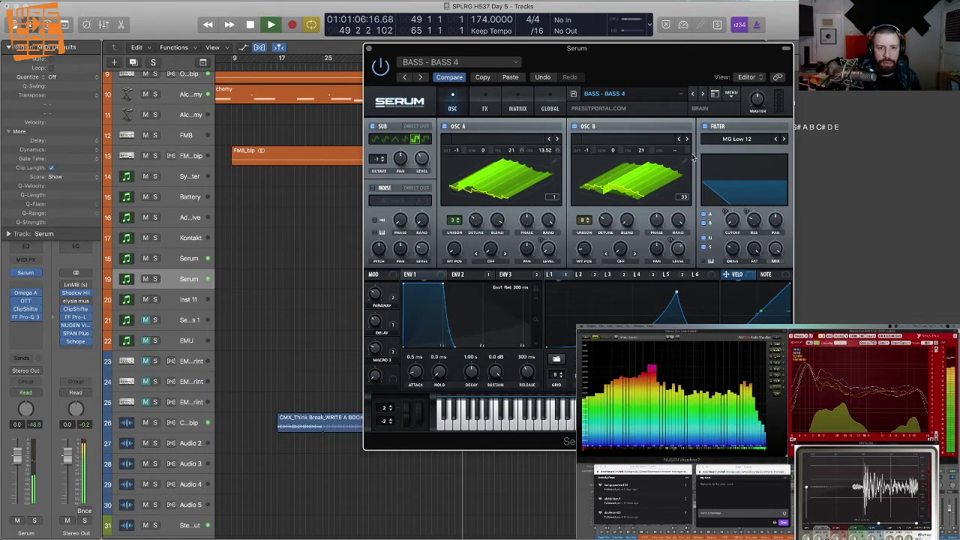
pyautogui.press(']')
pyautogui.press('space')
pyautogui.press('space')
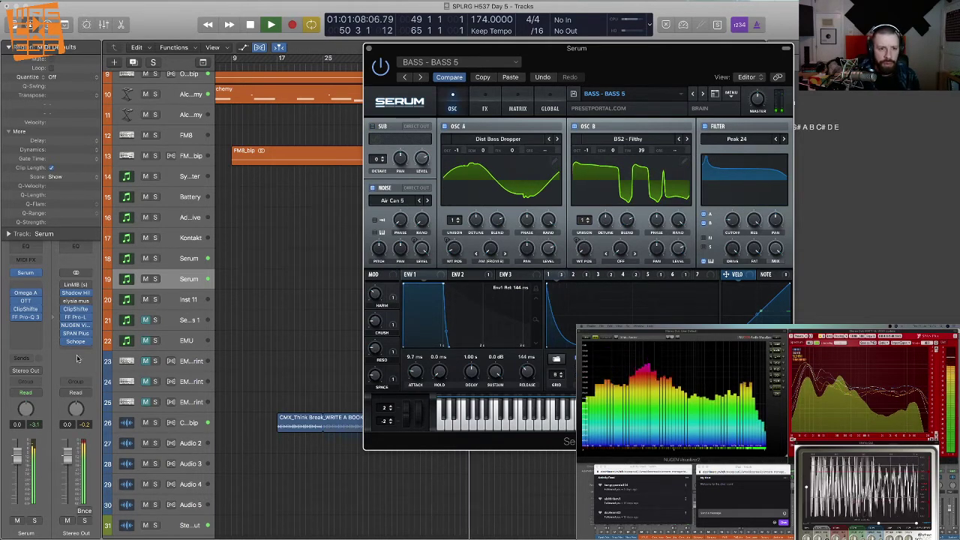
# - Keep stepping through the bass presets to BASS 6 while playing
pyautogui.rightClick(27, 413)
pyautogui.click(38, 422)
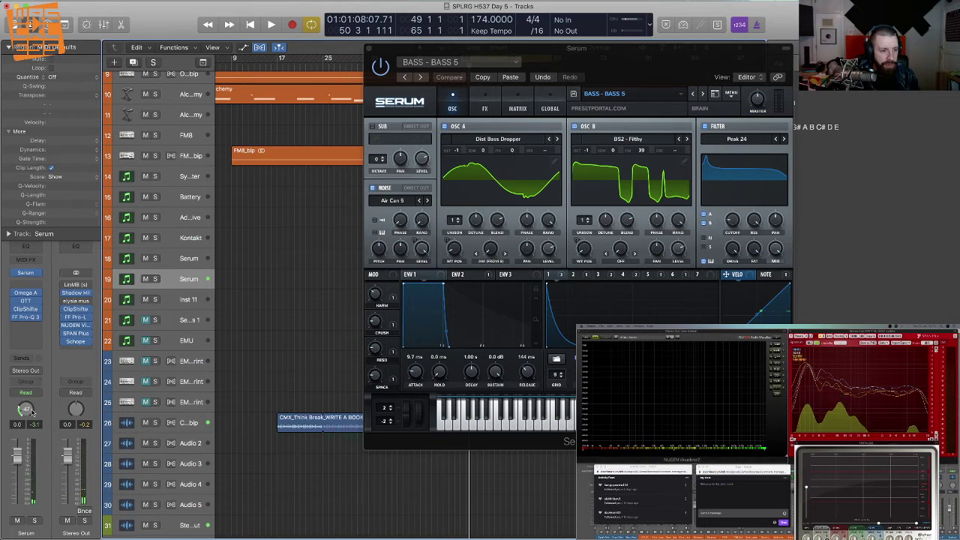
pyautogui.press('space')
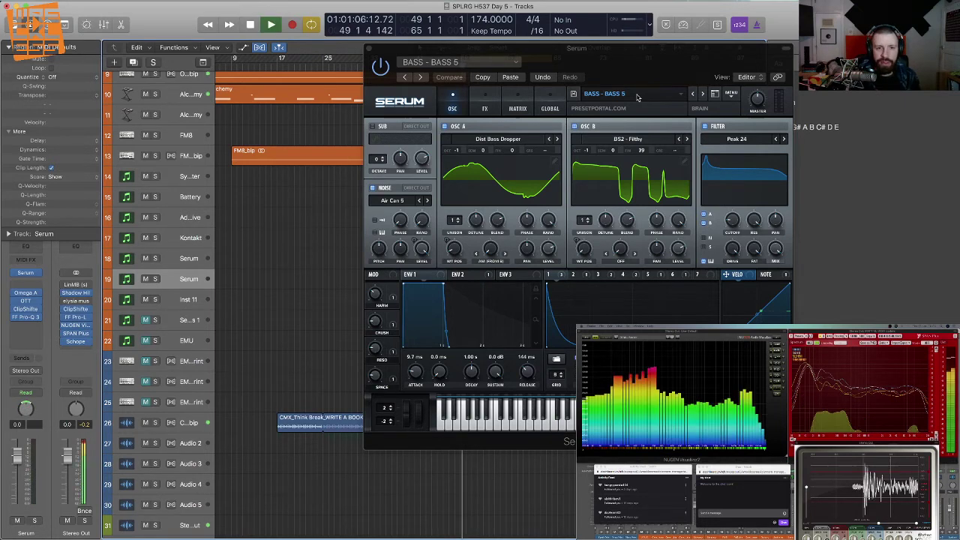
pyautogui.click(704, 94)
pyautogui.click(703, 94)
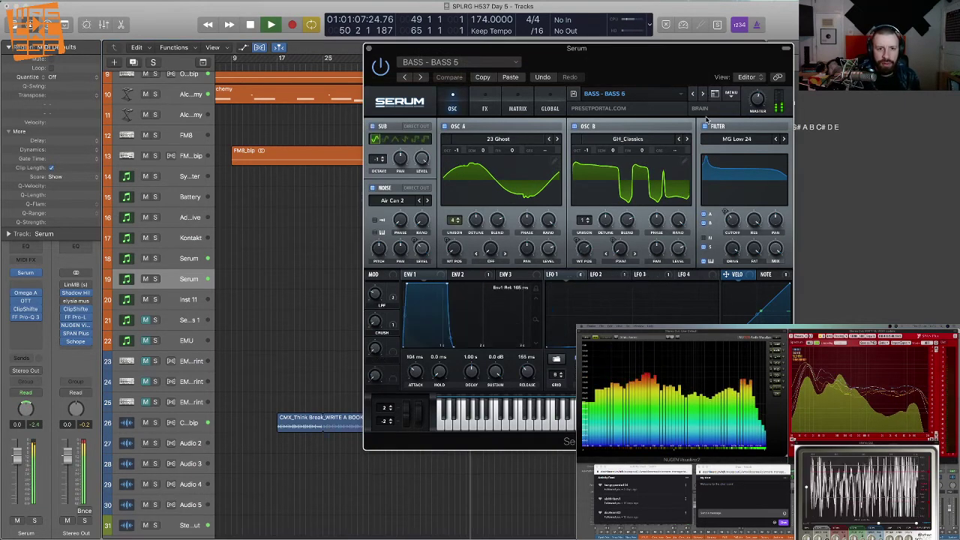
pyautogui.click(704, 94)
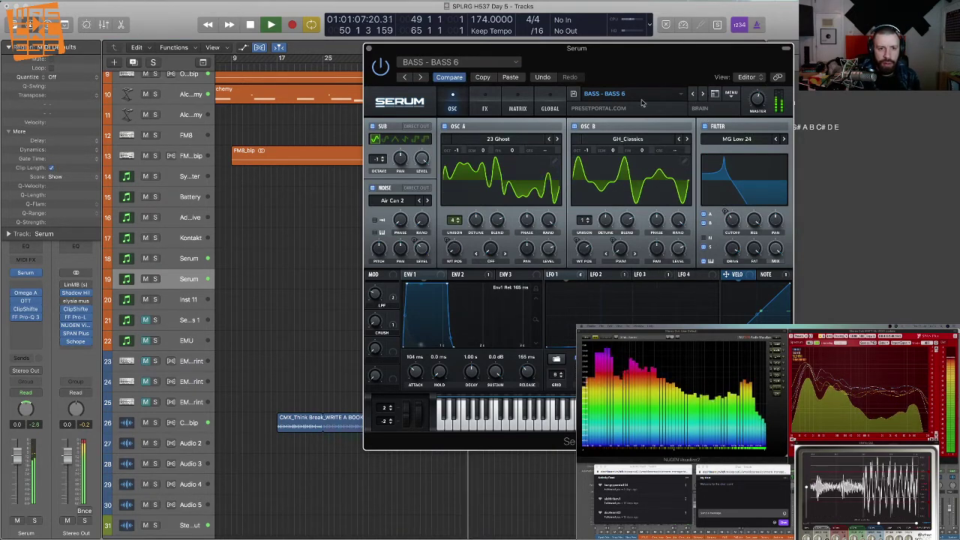
pyautogui.press('space')
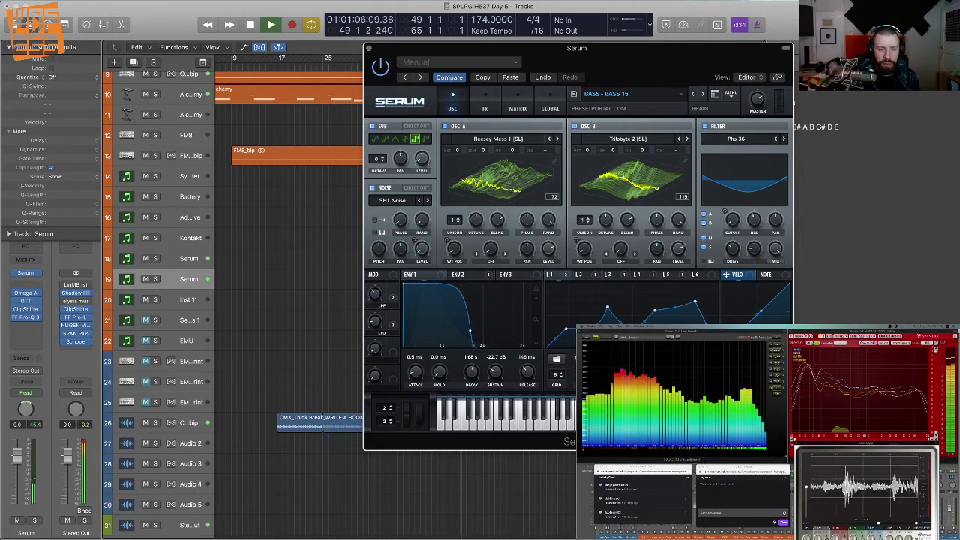
# - Inspect the L2, L3, L4 and L5 LFO shapes during playback, then raise the main filter cutoff
pyautogui.click(584, 275)
pyautogui.press('space')
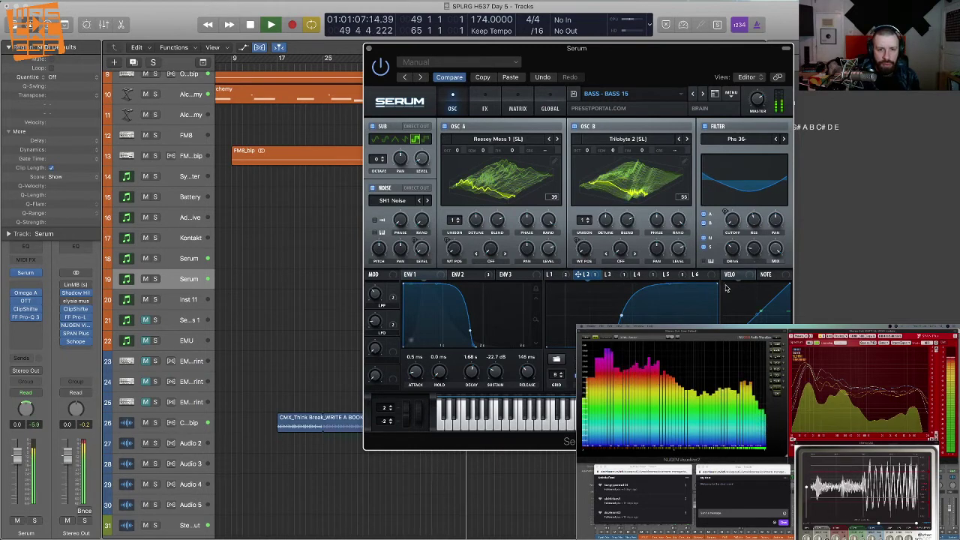
pyautogui.click(615, 275)
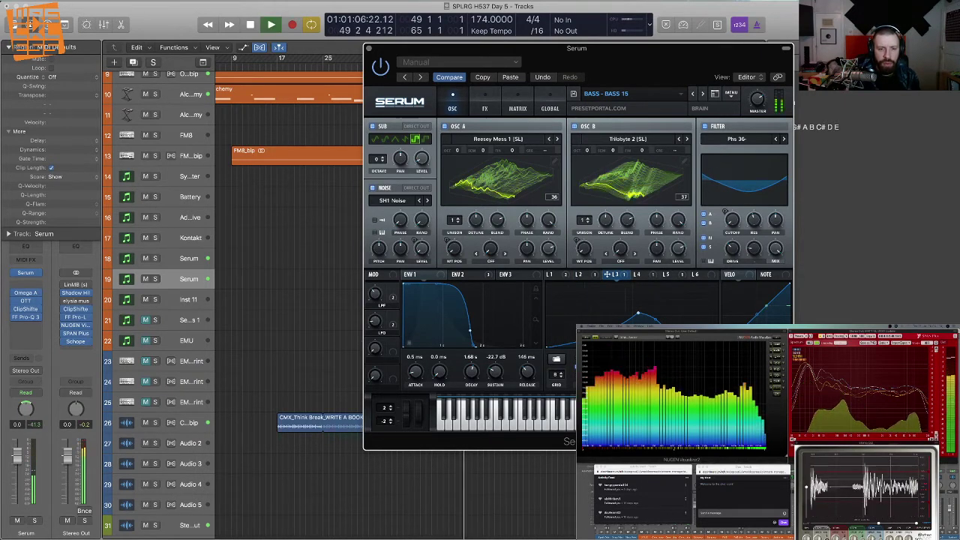
pyautogui.click(645, 275)
pyautogui.press('space')
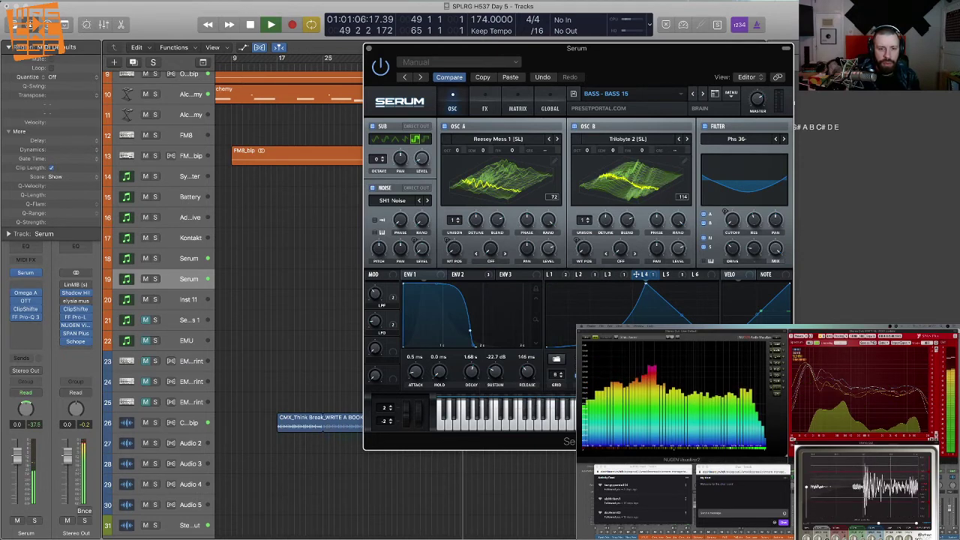
pyautogui.click(672, 275)
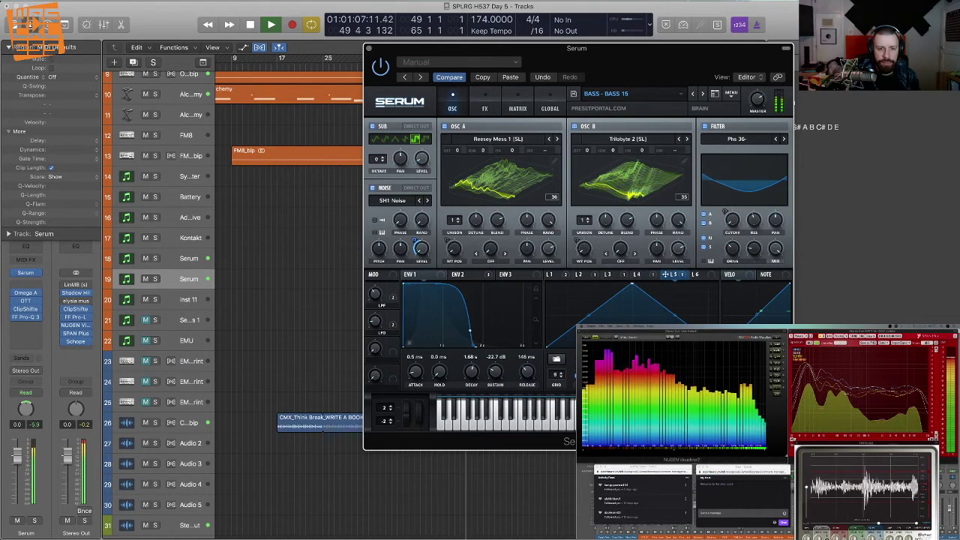
pyautogui.moveTo(733, 223)
pyautogui.mouseDown()
pyautogui.moveTo(735, 150)
pyautogui.moveTo(732, 220)
pyautogui.mouseUp()
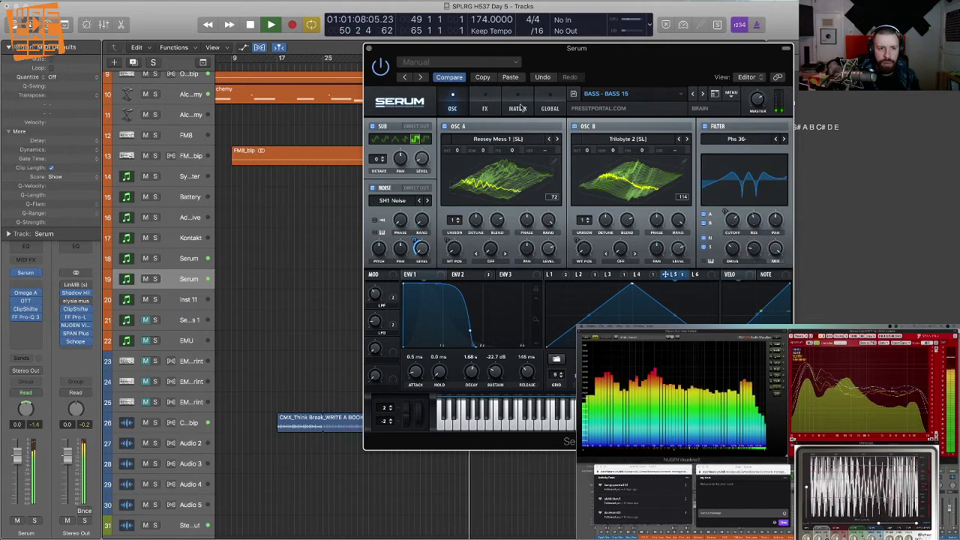
# - In Serum's FX rack, pull the effects filter cutoff frequency down to 100 Hz
pyautogui.click(493, 113)
pyautogui.scroll(-3, 467, 261)
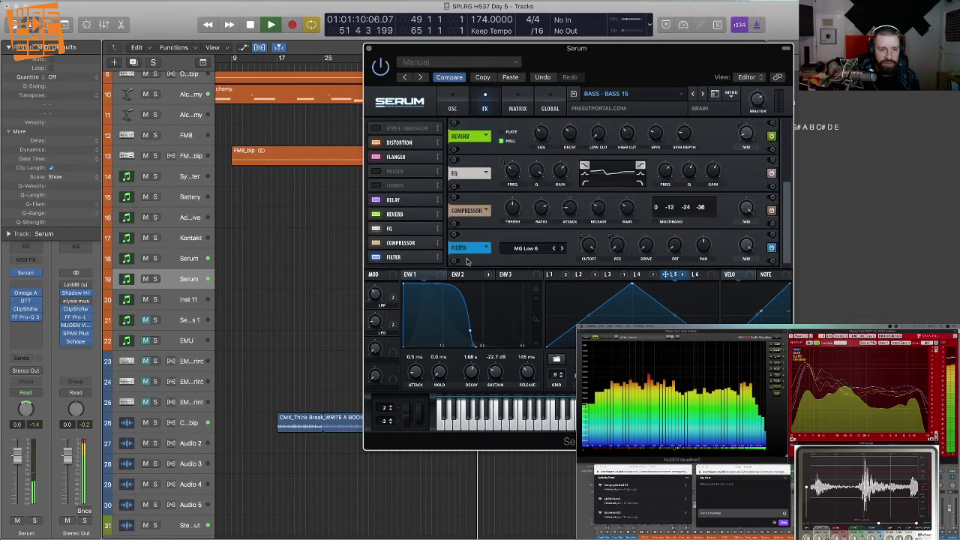
pyautogui.moveTo(592, 248); pyautogui.dragTo(586, 282)
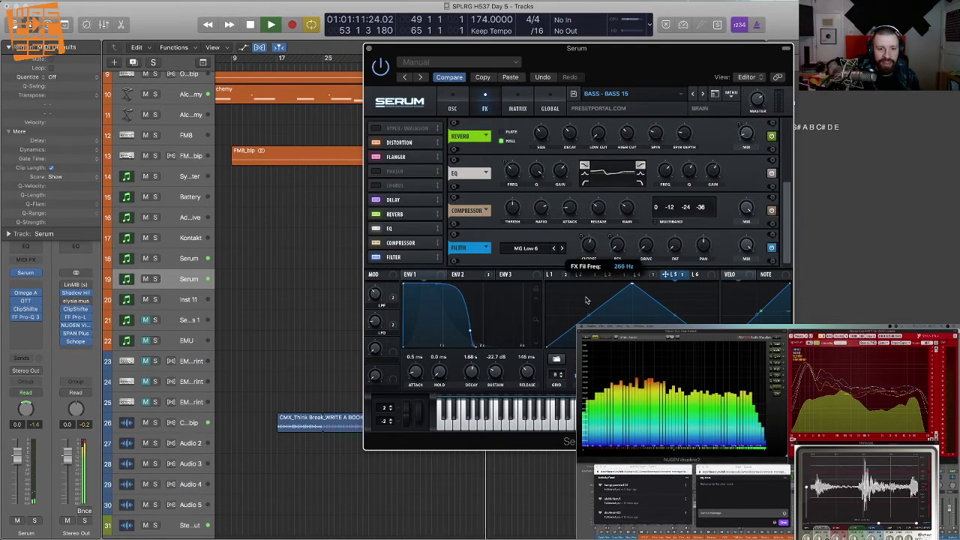
pyautogui.moveTo(589, 244); pyautogui.dragTo(703, 251)
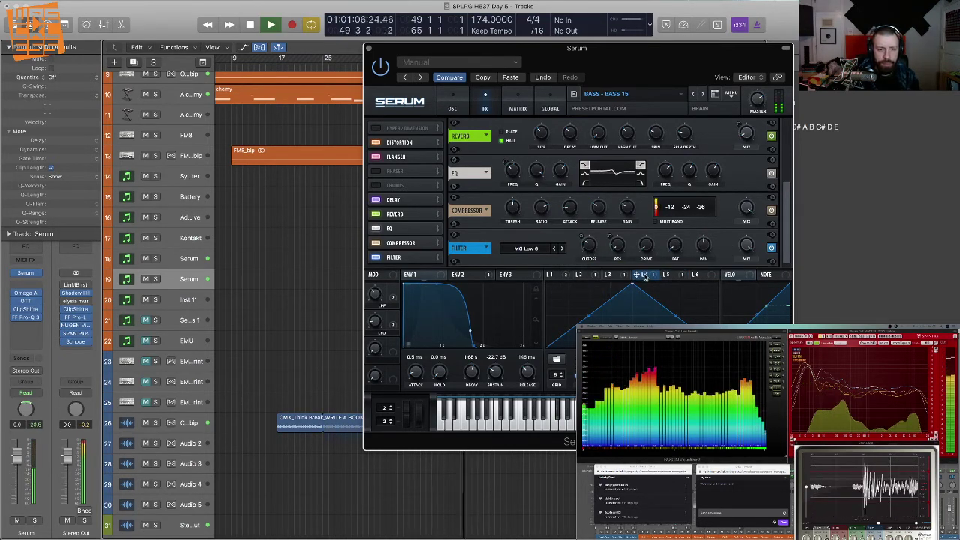
# - Flatten LFO 4's triangle peak and reduce its filter cutoff modulation to 46
pyautogui.click(614, 275)
pyautogui.click(586, 274)
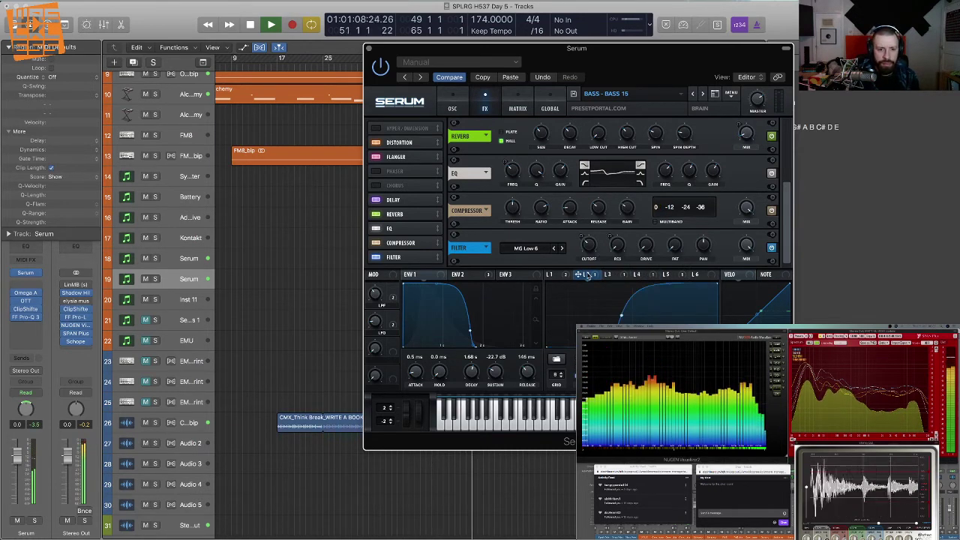
pyautogui.click(650, 278)
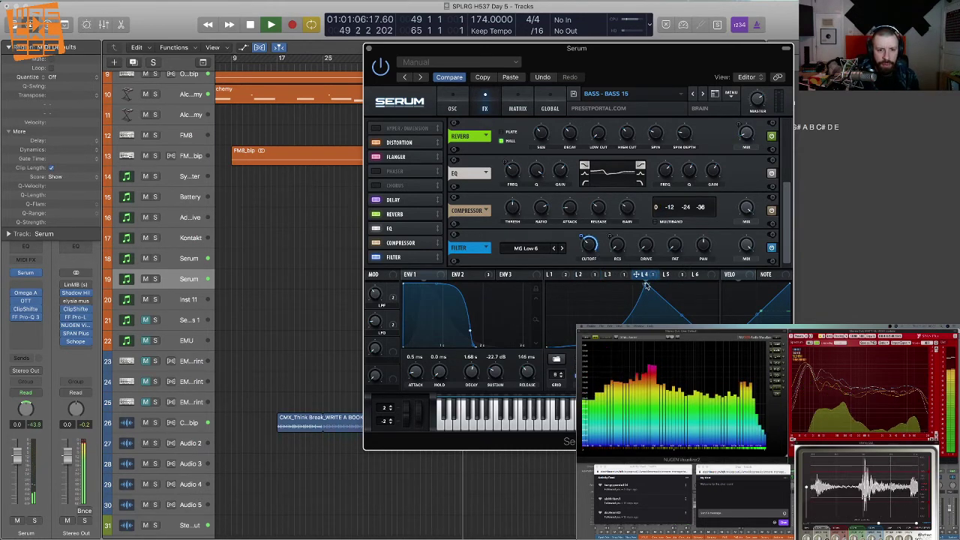
pyautogui.moveTo(647, 286); pyautogui.dragTo(625, 322)
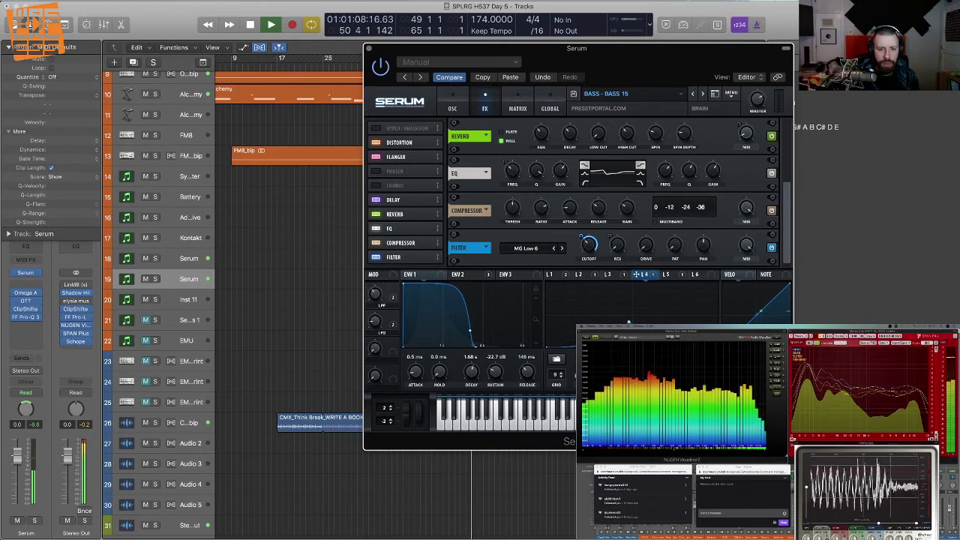
pyautogui.moveTo(581, 235); pyautogui.dragTo(581, 245)
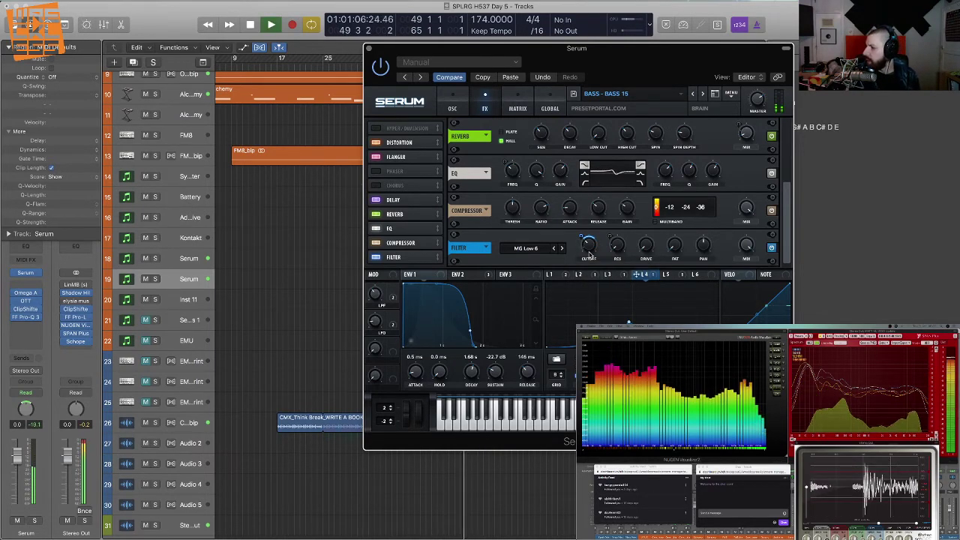
# - Review the LFO 2 and LFO 1 shapes, stop playback, and close Serum
pyautogui.press('space')
pyautogui.moveTo(579, 236)
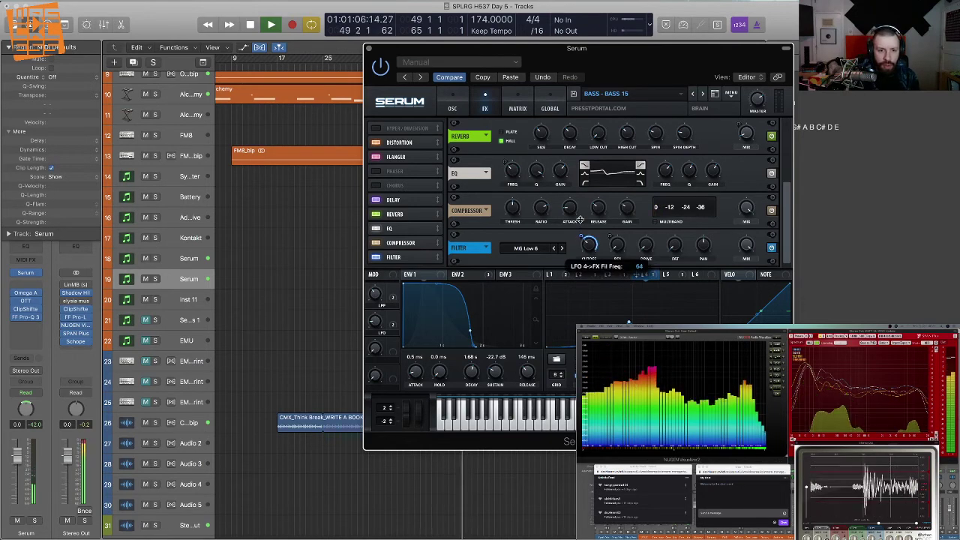
pyautogui.moveTo(619, 240)
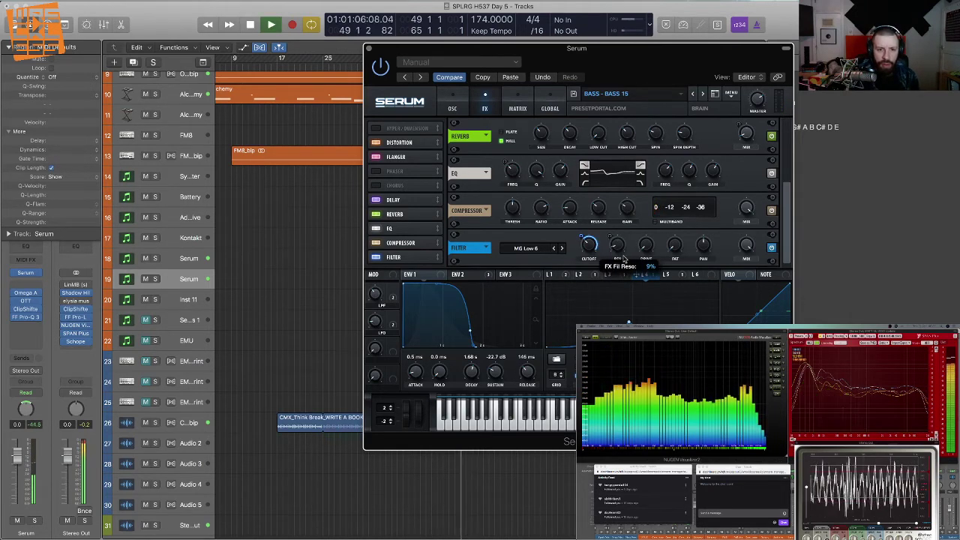
pyautogui.moveTo(617, 259)
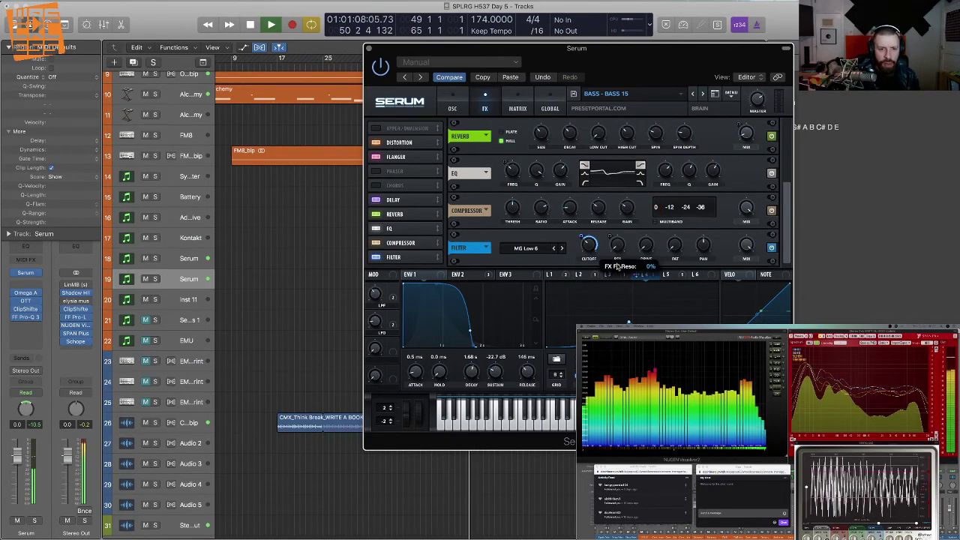
pyautogui.press('space')
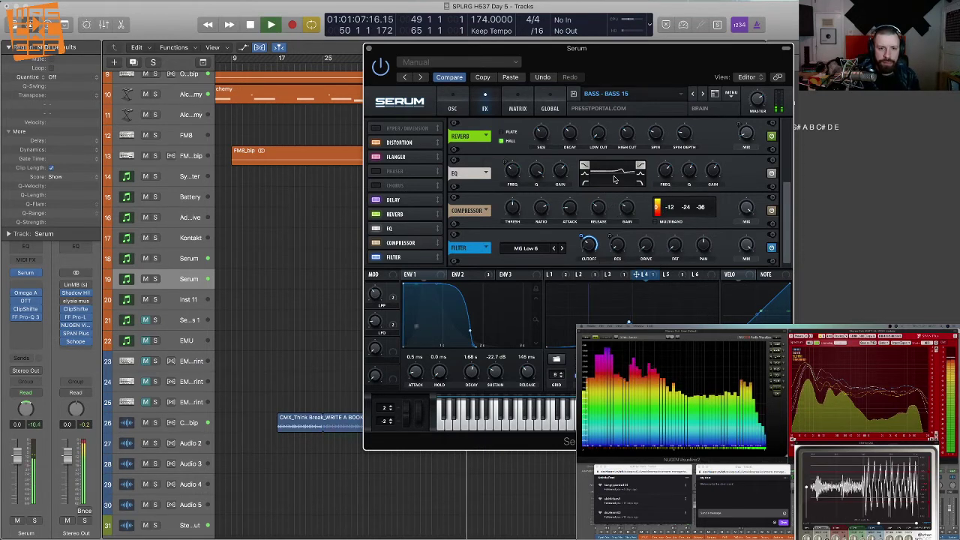
pyautogui.click(589, 276)
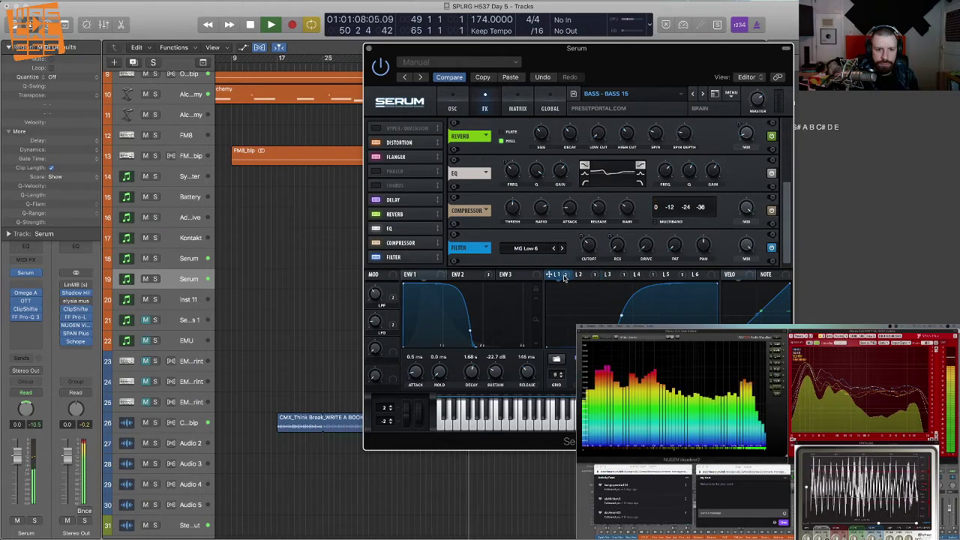
pyautogui.click(565, 277)
pyautogui.press('space')
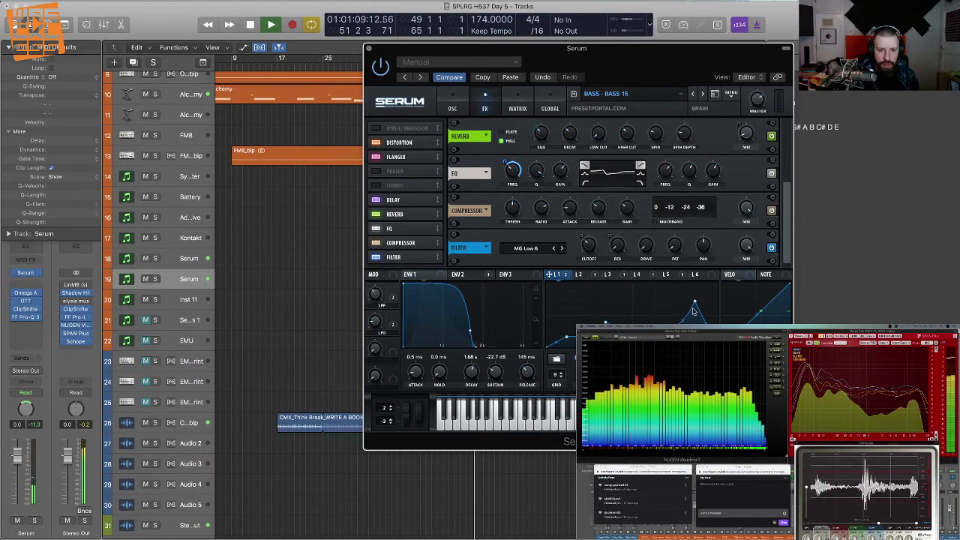
pyautogui.click(366, 48)
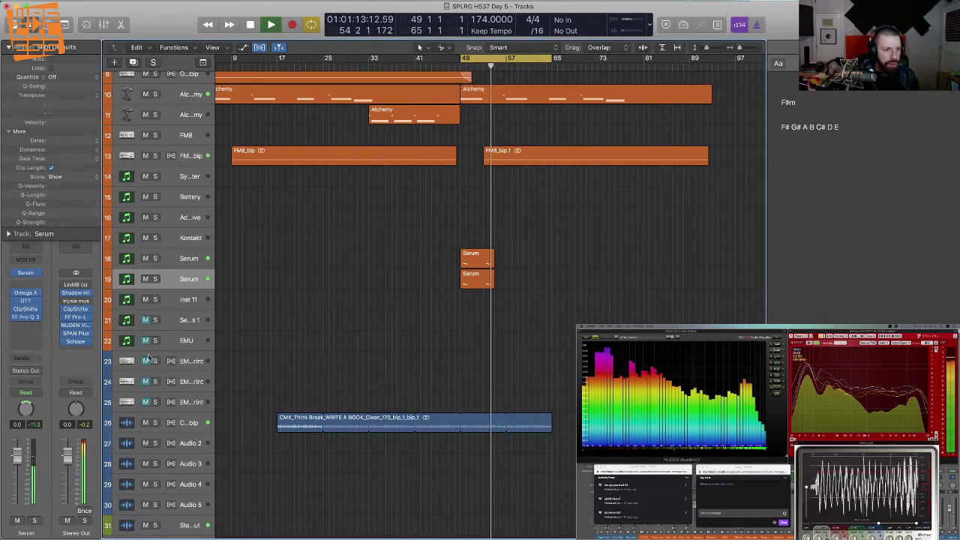
# - Solo Serum track 19 and replay from bar 49
pyautogui.press('space')
pyautogui.press('s')
pyautogui.press('space')
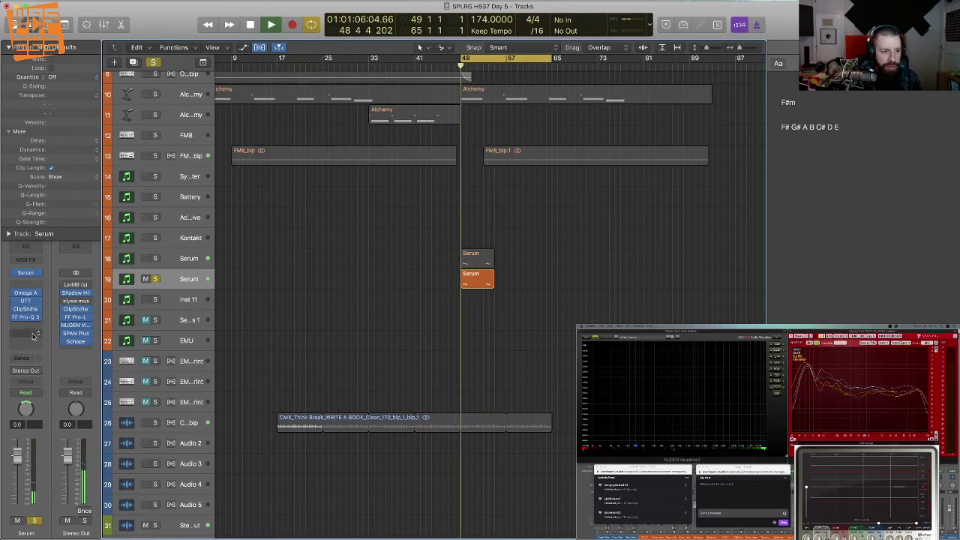
# - In Pro-Q 3, lower the high shelf and add a +3.71 dB bell at 474 Hz
pyautogui.click(27, 318)
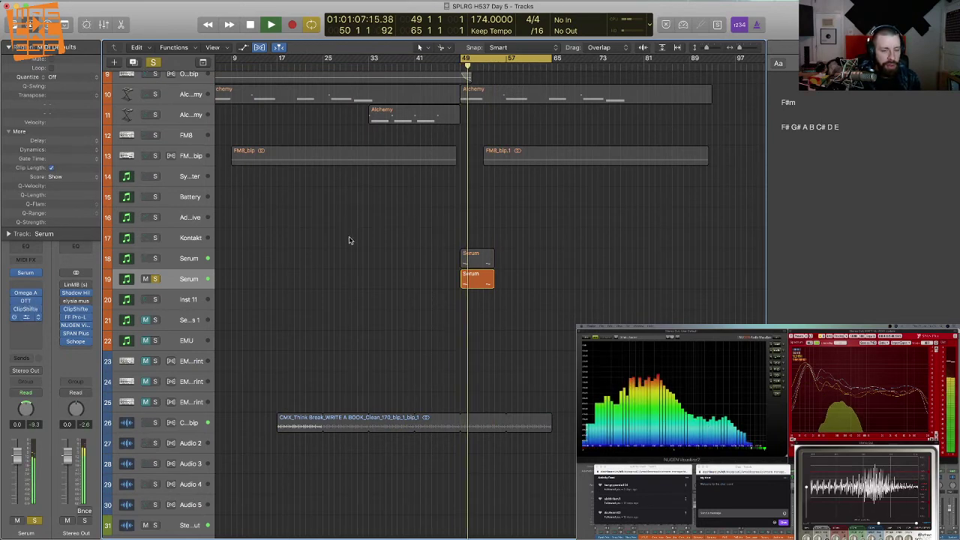
pyautogui.scroll(4, 303, 267)
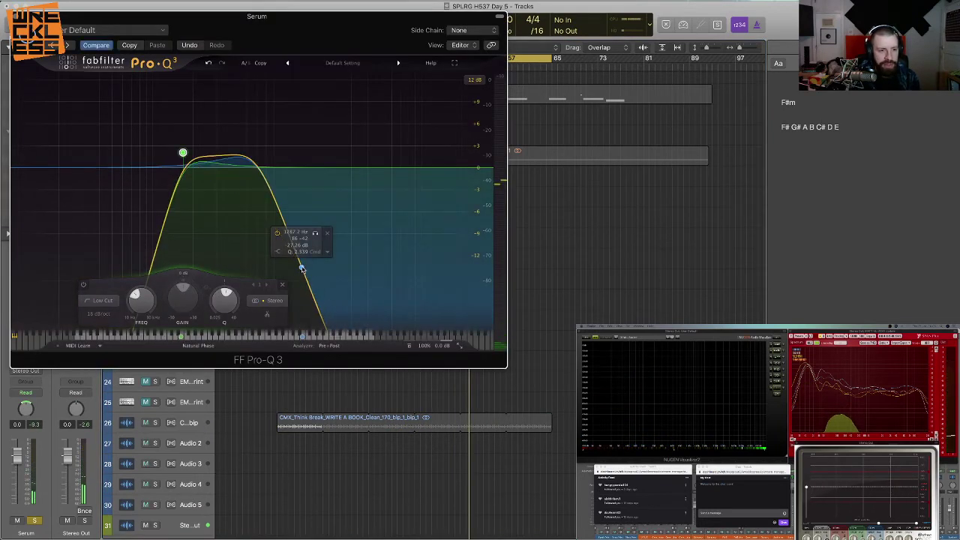
pyautogui.moveTo(302, 267); pyautogui.dragTo(279, 270)
pyautogui.press('space')
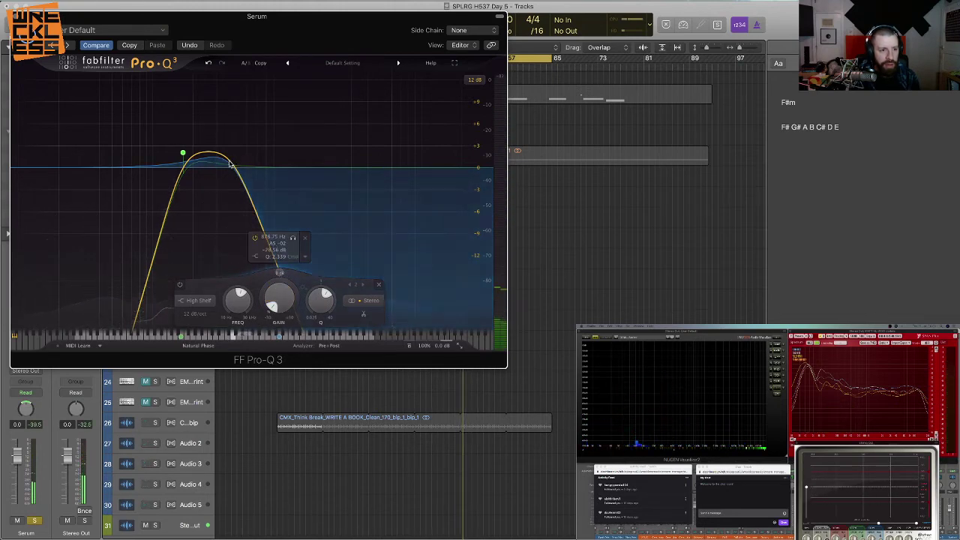
pyautogui.click(245, 137)
pyautogui.moveTo(246, 138); pyautogui.dragTo(243, 141)
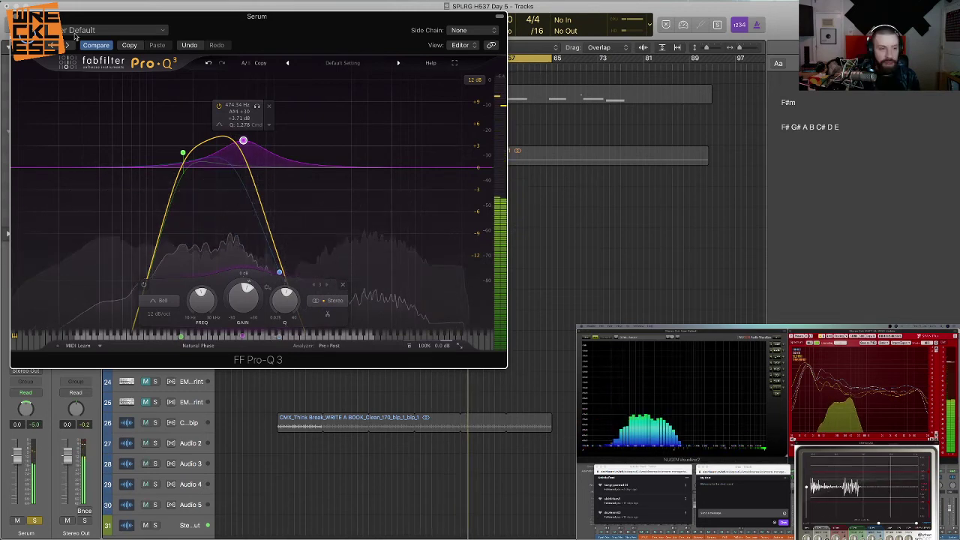
pyautogui.click(21, 16)
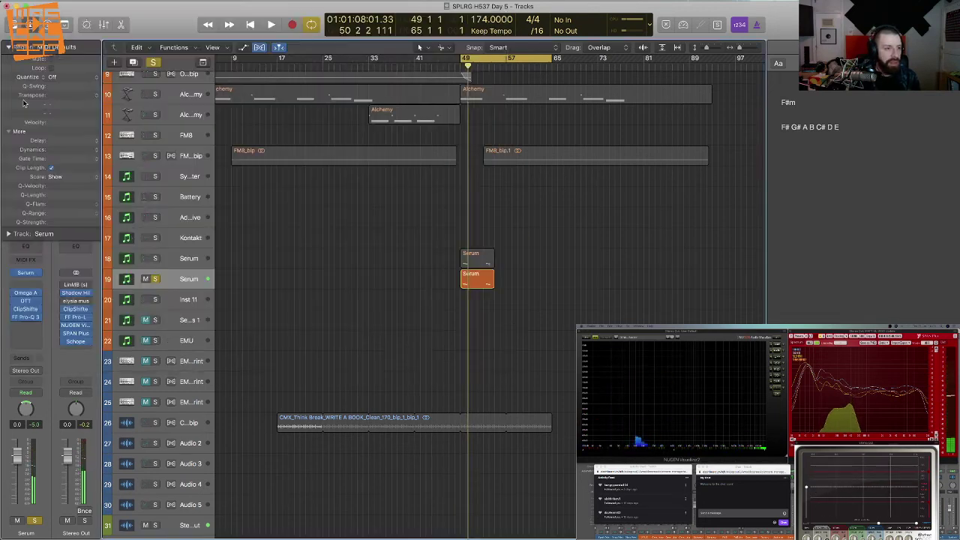
# - Insert the FF Pro-C 2 compressor in stereo on Serum track 19
pyautogui.click(26, 327)
pyautogui.moveTo(86, 394)
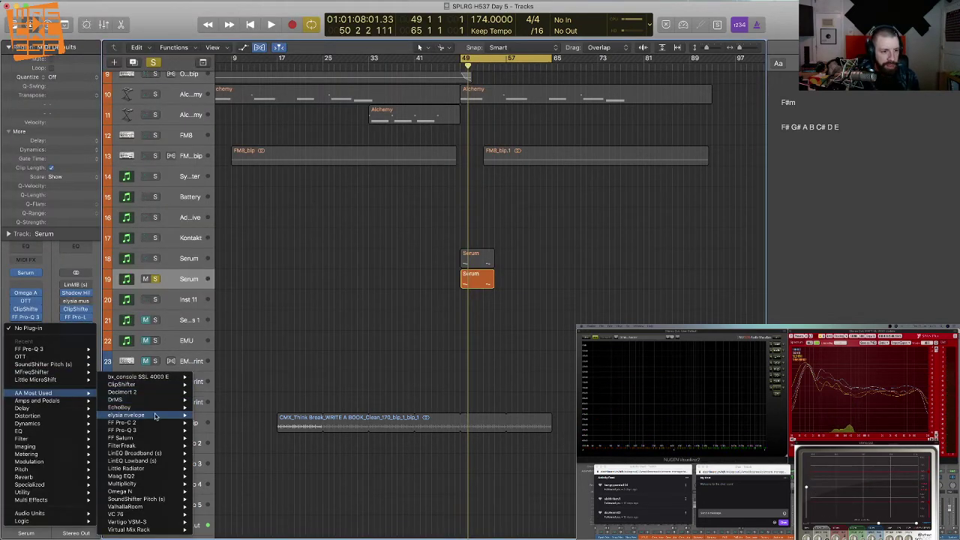
pyautogui.moveTo(154, 425)
pyautogui.click(223, 425)
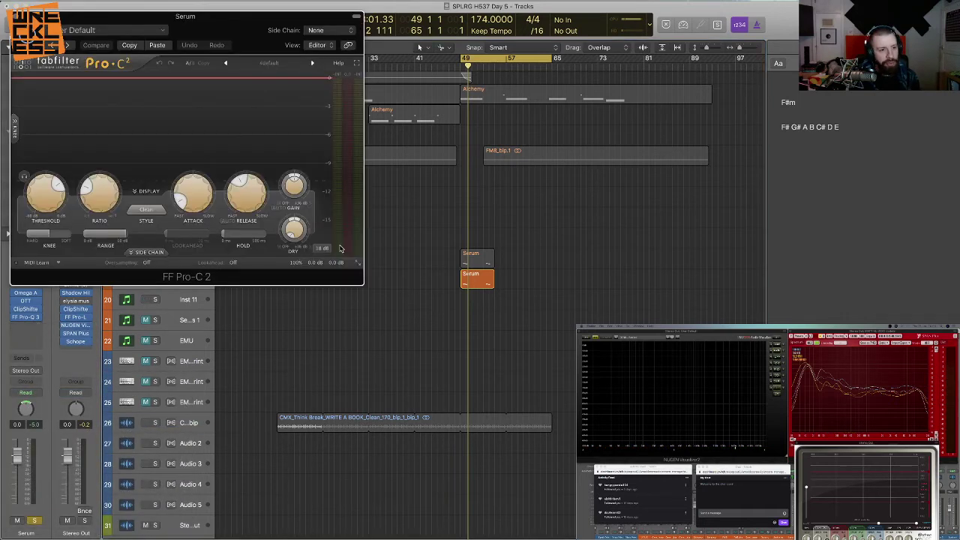
pyautogui.press('space')
# - Set Pro-C 2 threshold -28.73 dB, ratio 5.08:1, attack 0.013 ms, wet gain +5 dB, then unsolo
pyautogui.moveTo(54, 203); pyautogui.dragTo(54, 240)
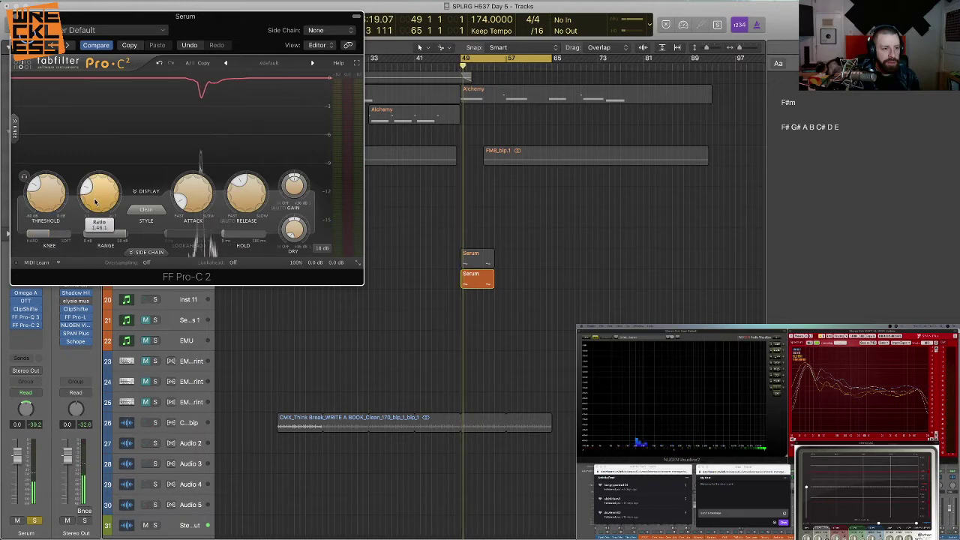
pyautogui.moveTo(97, 199); pyautogui.dragTo(101, 152)
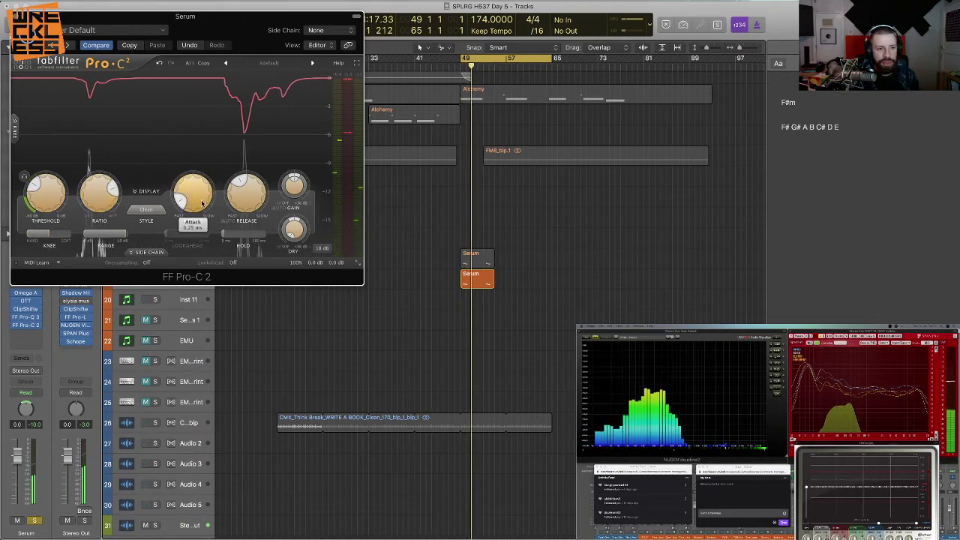
pyautogui.moveTo(202, 202); pyautogui.dragTo(201, 209)
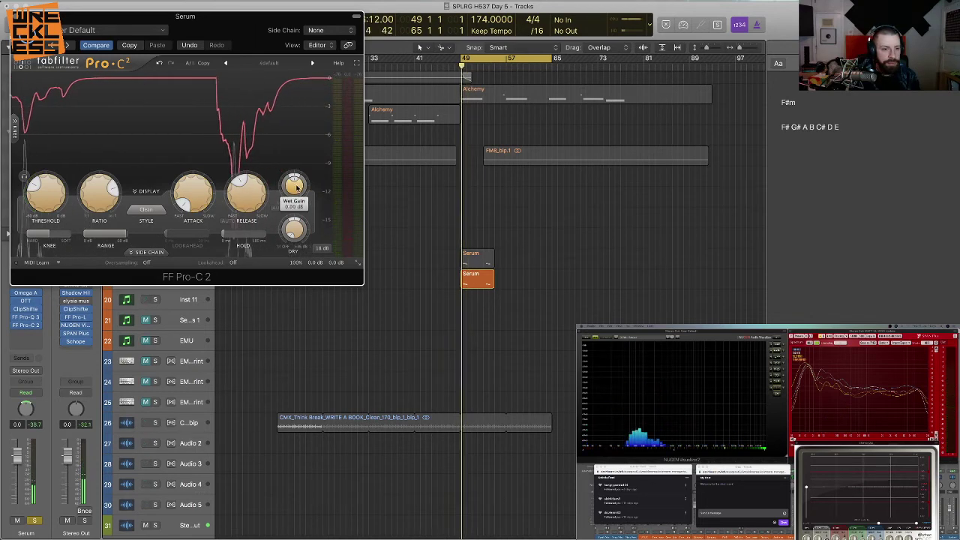
pyautogui.moveTo(295, 186); pyautogui.dragTo(297, 169)
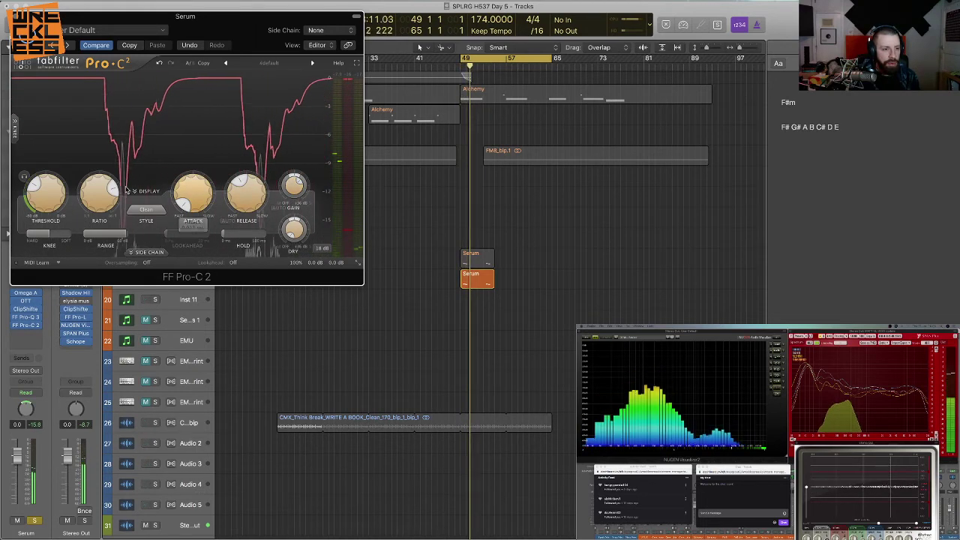
pyautogui.moveTo(98, 202); pyautogui.dragTo(98, 215)
pyautogui.press('space')
pyautogui.press('space')
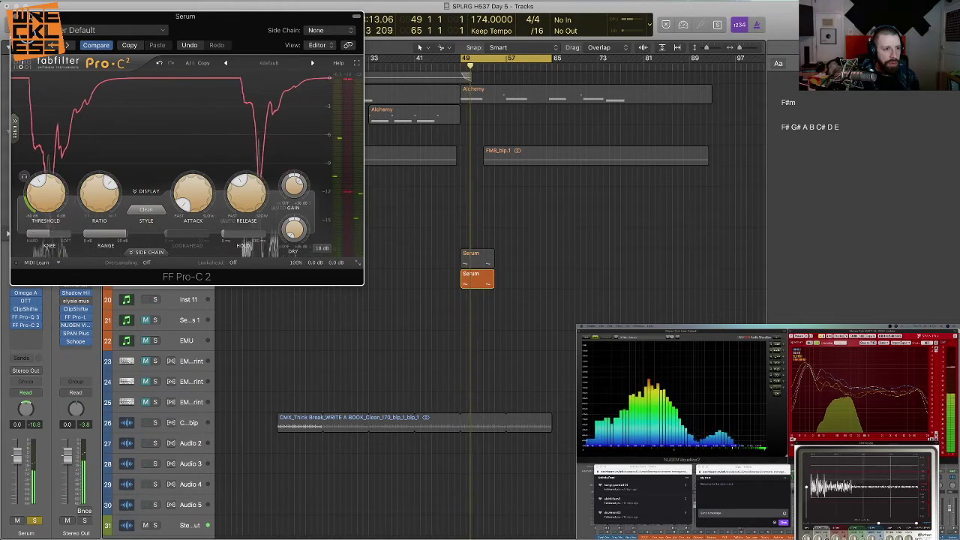
pyautogui.press('v')
pyautogui.press('space')
pyautogui.click(154, 279)
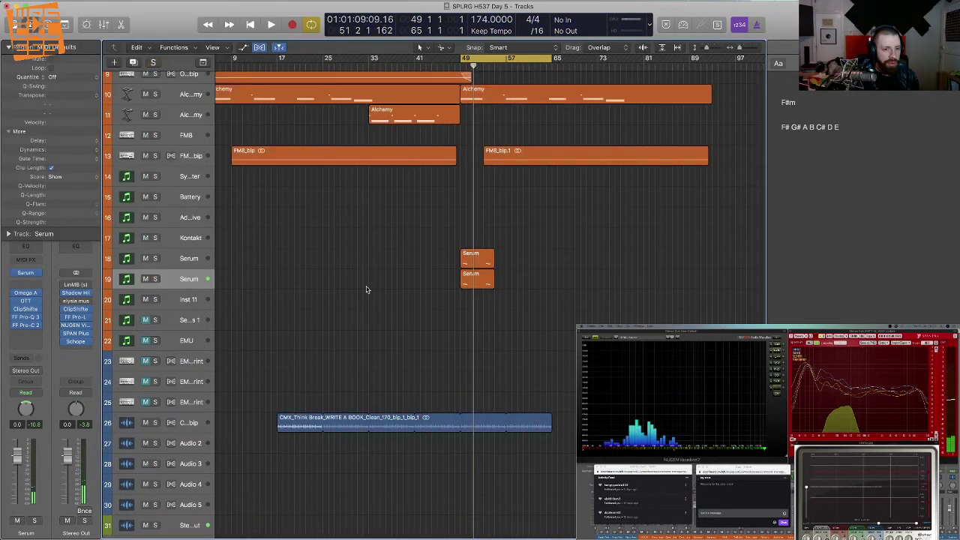
pyautogui.press('space')
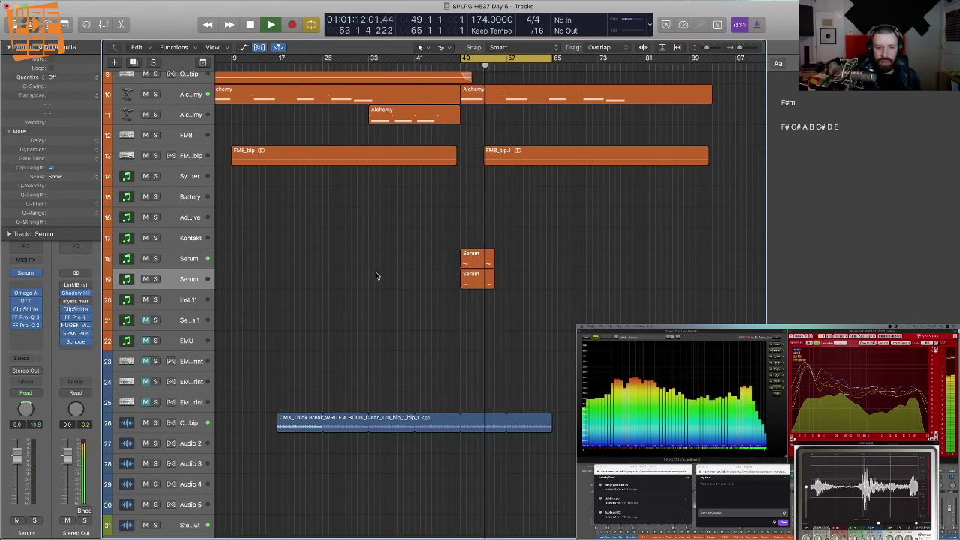
# - Copy both stacked Serum regions to start at bar 56 on tracks 18 and 19
pyautogui.moveTo(555, 306); pyautogui.dragTo(517, 261)
pyautogui.click(527, 307)
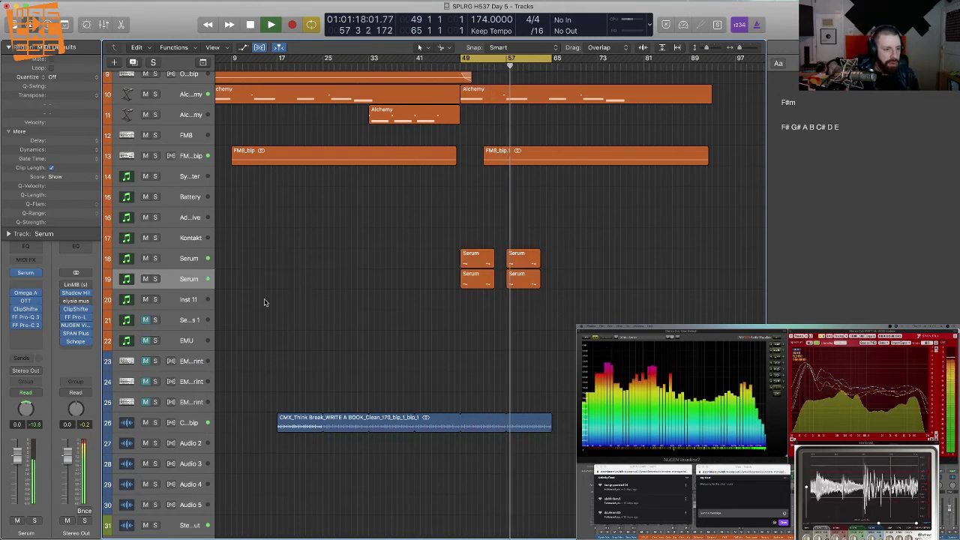
pyautogui.press('space')
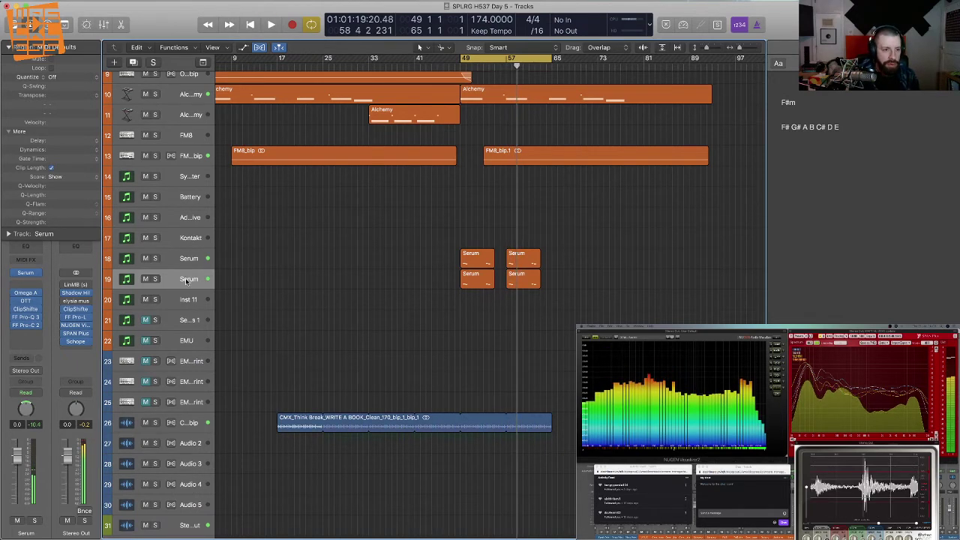
pyautogui.click(192, 303)
# - Load Serum on Inst 11 with the Preset Portal BASS - BASS 2 preset, then close its editor
pyautogui.click(21, 278)
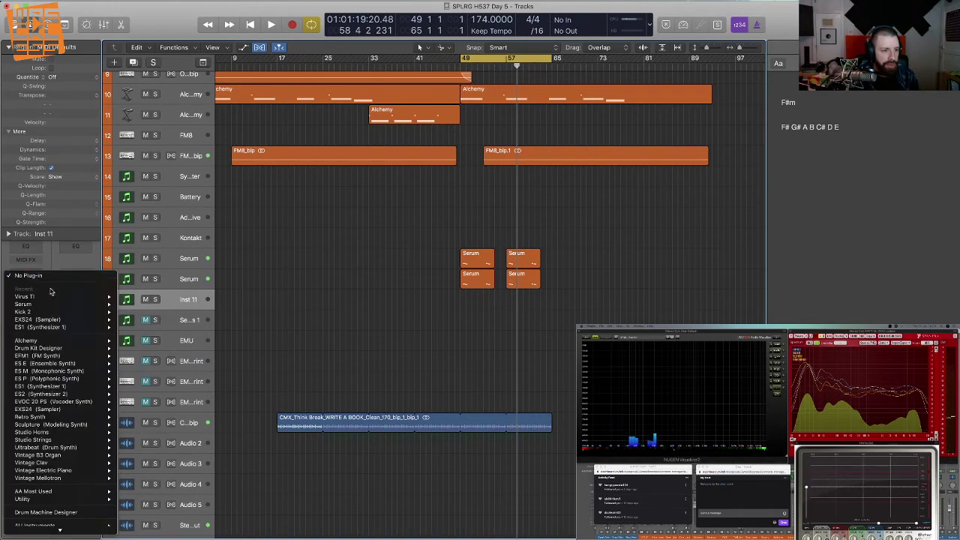
pyautogui.click(136, 306)
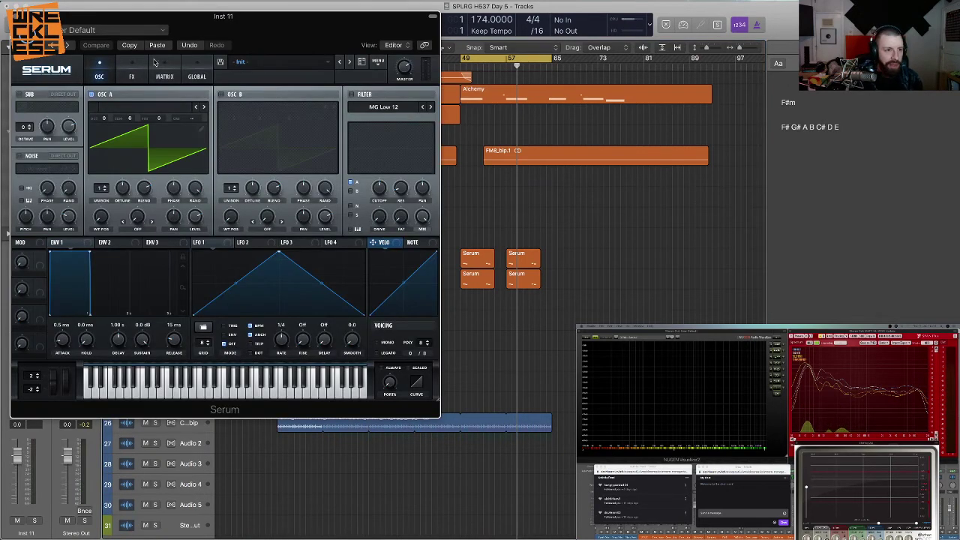
pyautogui.click(260, 64)
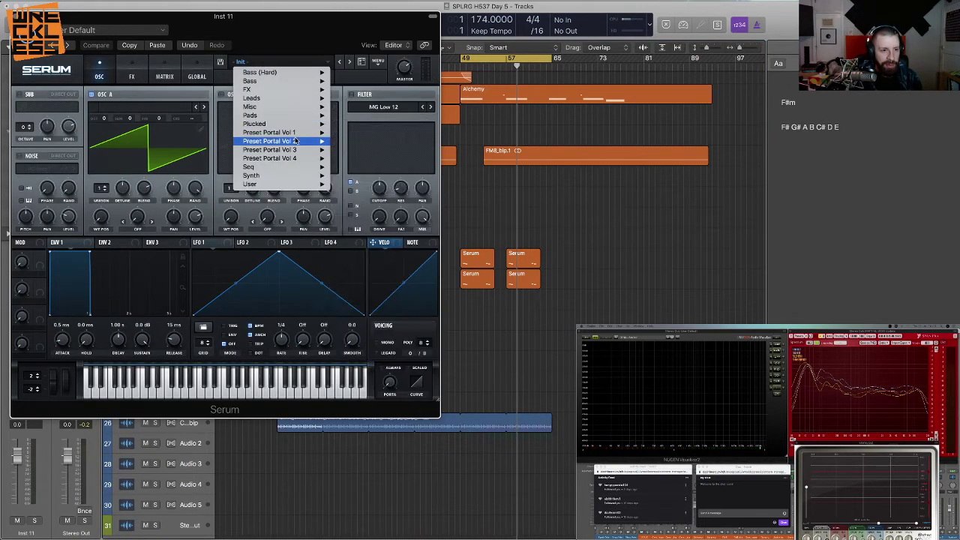
pyautogui.moveTo(298, 133)
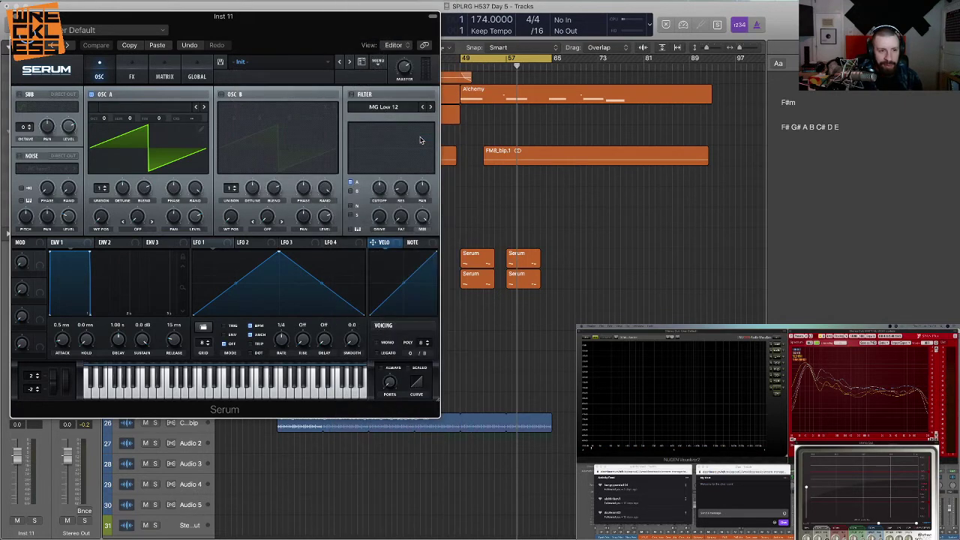
pyautogui.click(360, 137)
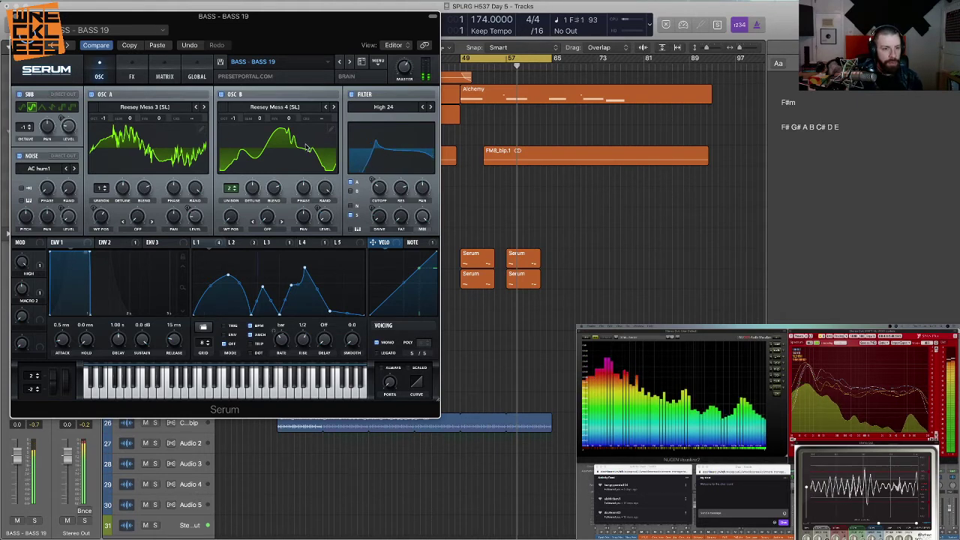
pyautogui.click(349, 63)
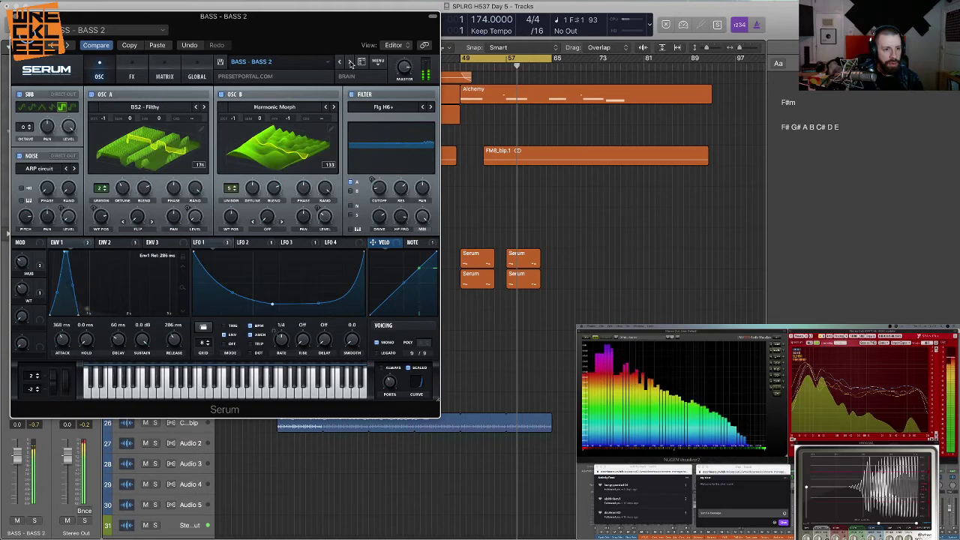
pyautogui.moveTo(254, 29); pyautogui.dragTo(550, 58)
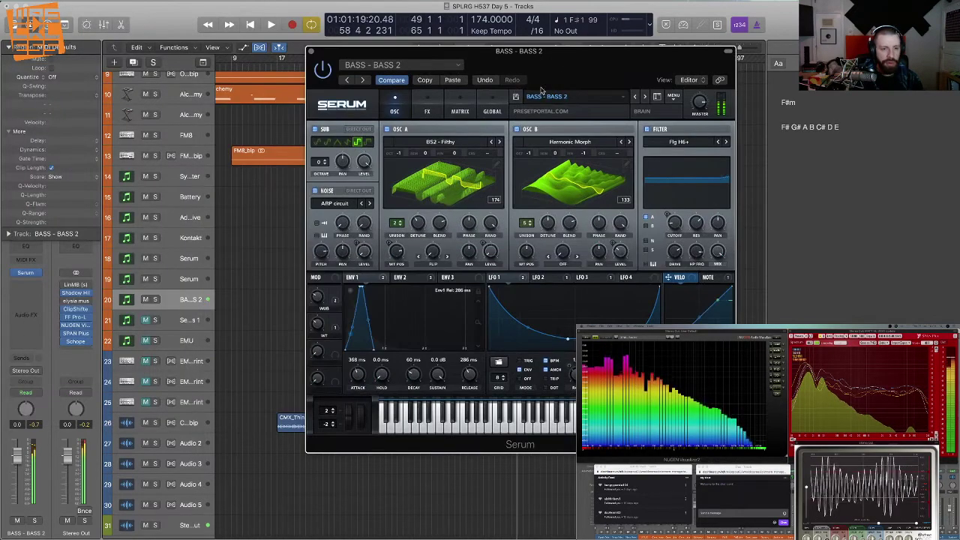
pyautogui.click(313, 48)
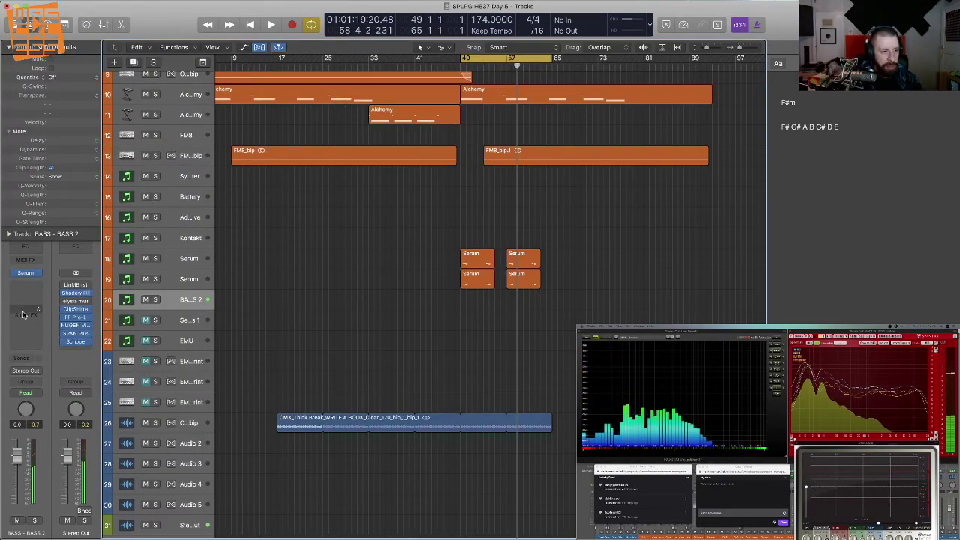
# - Insert Pro-Q 3 on BASS - BASS 2 with a high cut near 787 Hz and low cut near 32.5 Hz
pyautogui.click(86, 293)
pyautogui.moveTo(87, 334)
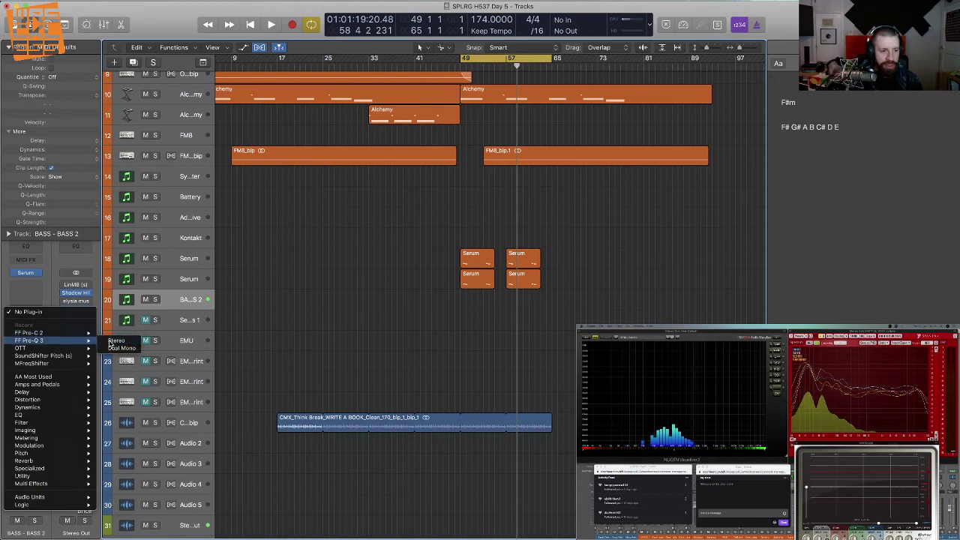
pyautogui.click(117, 342)
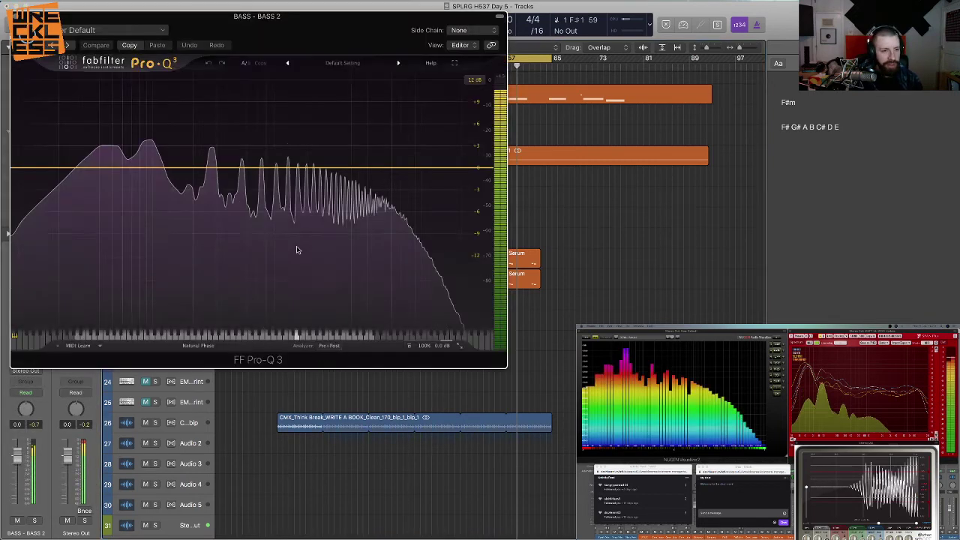
pyautogui.click(475, 167)
pyautogui.moveTo(476, 166); pyautogui.dragTo(272, 172)
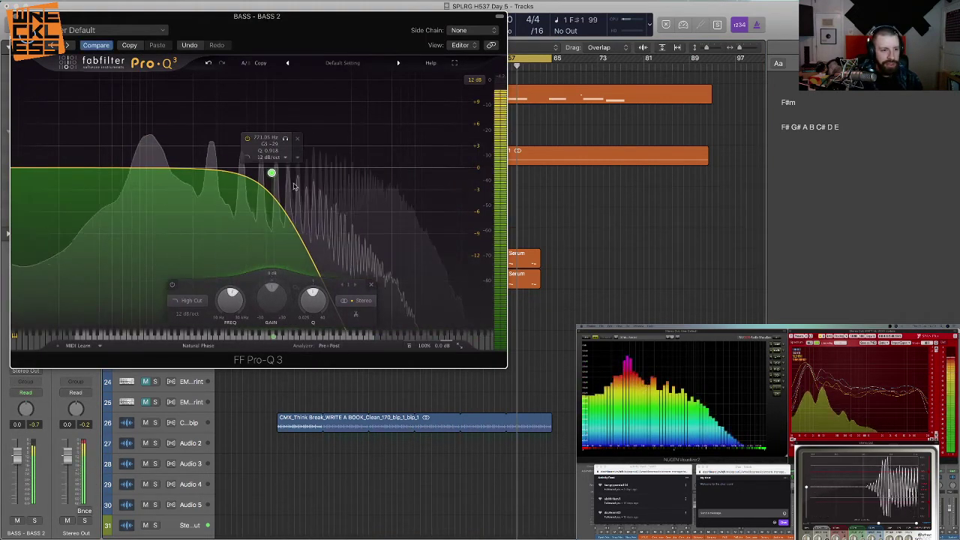
pyautogui.click(30, 169)
pyautogui.moveTo(30, 171); pyautogui.dragTo(87, 167)
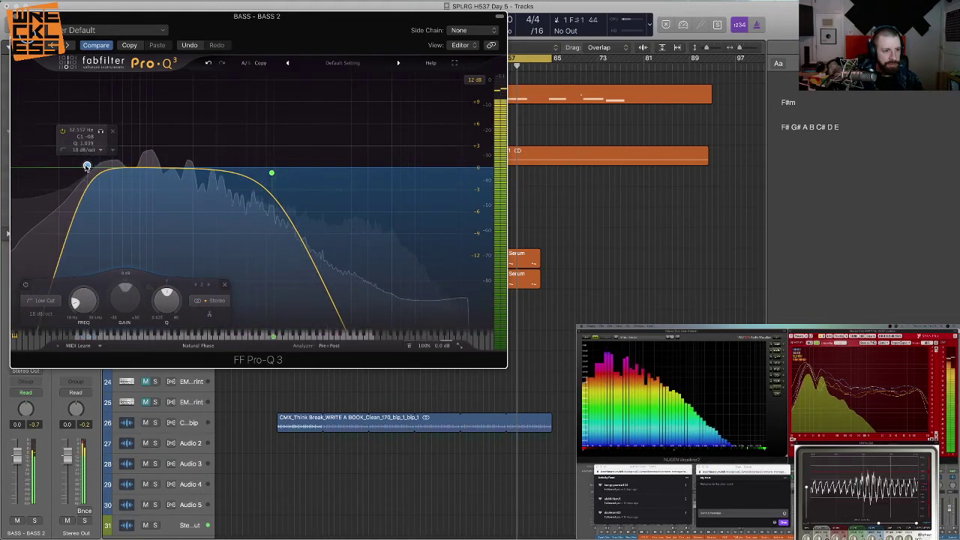
pyautogui.click(19, 17)
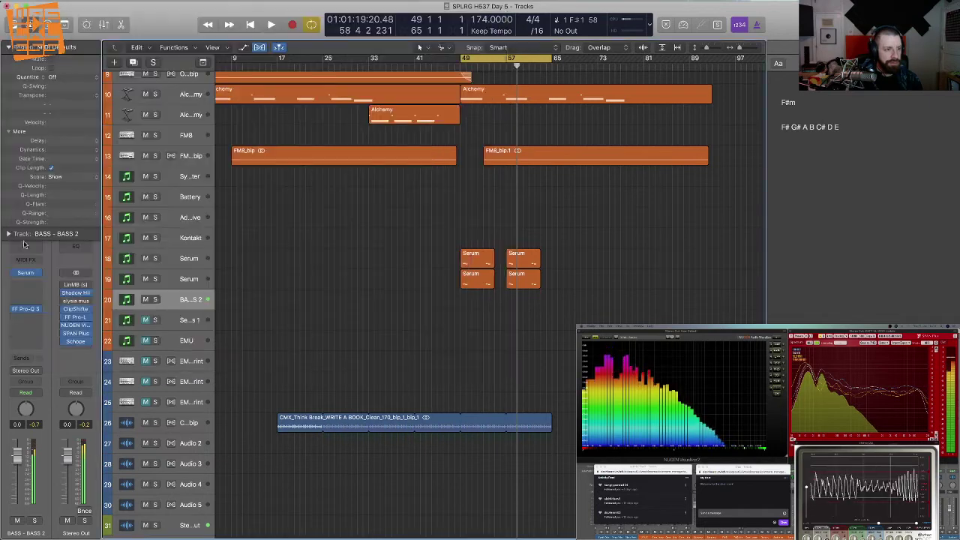
# - Add a side-only low-cut band around 81 Hz to the BASS 2 EQ
pyautogui.click(27, 308)
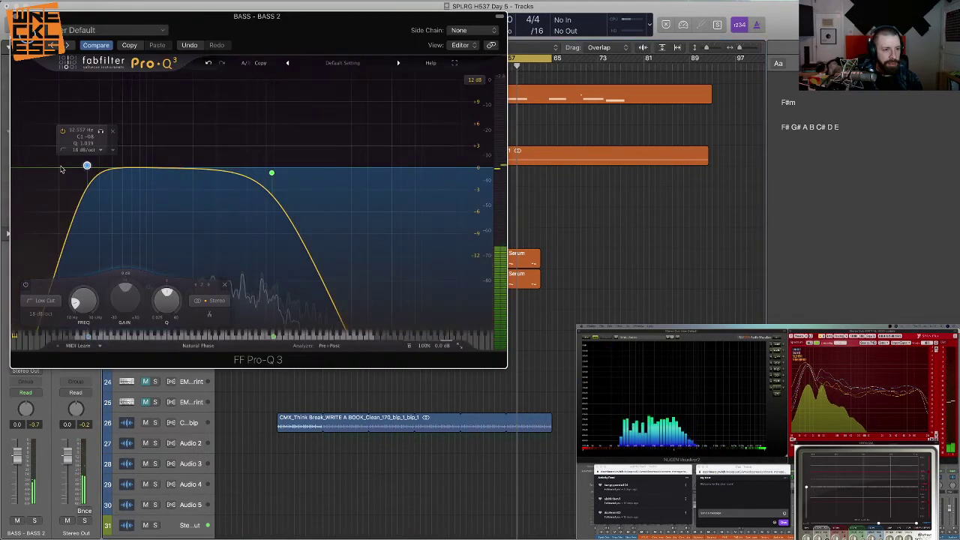
pyautogui.moveTo(51, 168); pyautogui.dragTo(224, 183)
pyautogui.click(225, 301)
pyautogui.click(228, 290)
pyautogui.press('space')
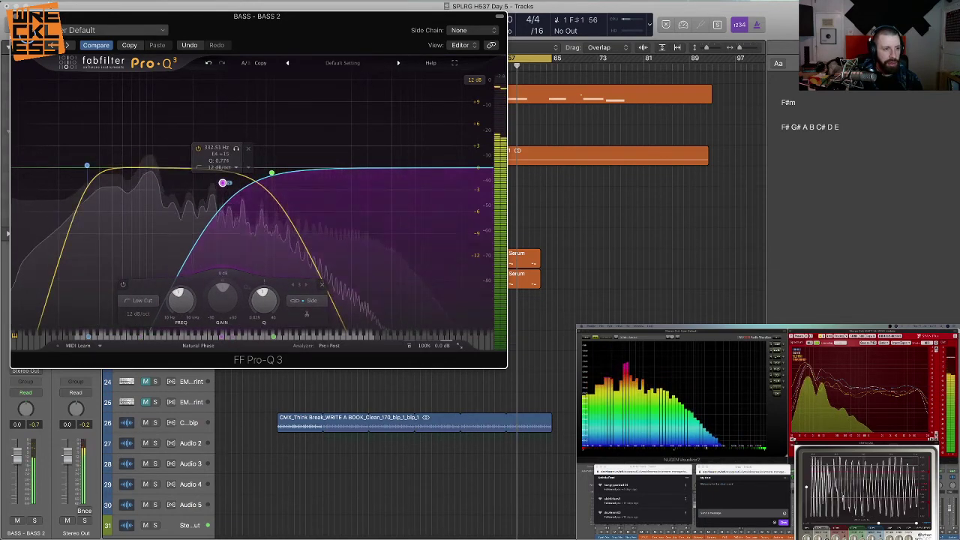
pyautogui.click(19, 15)
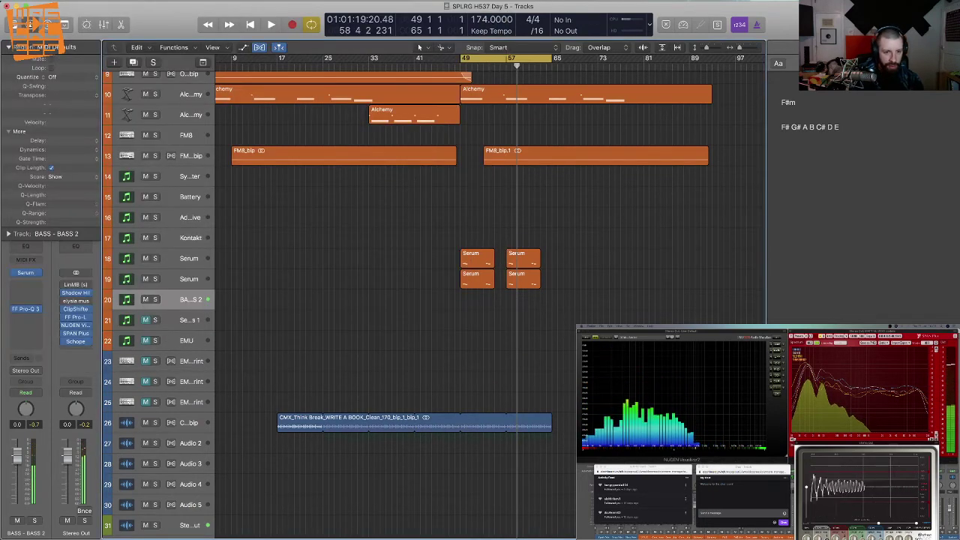
pyautogui.press('space')
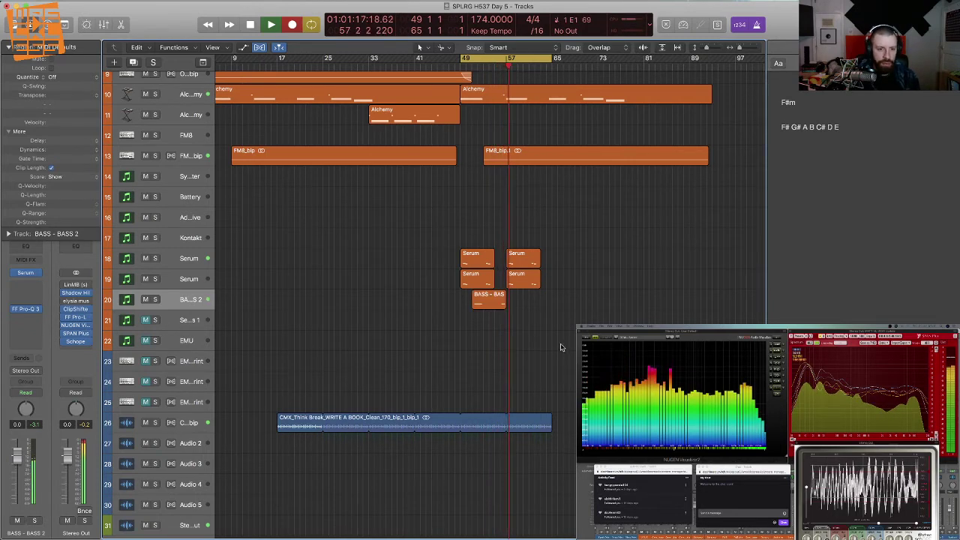
# - Stop recording and inspect the new BASS 2 region's notes against the Serum track's in the Piano Roll
pyautogui.press('space')
pyautogui.doubleClick(488, 306)
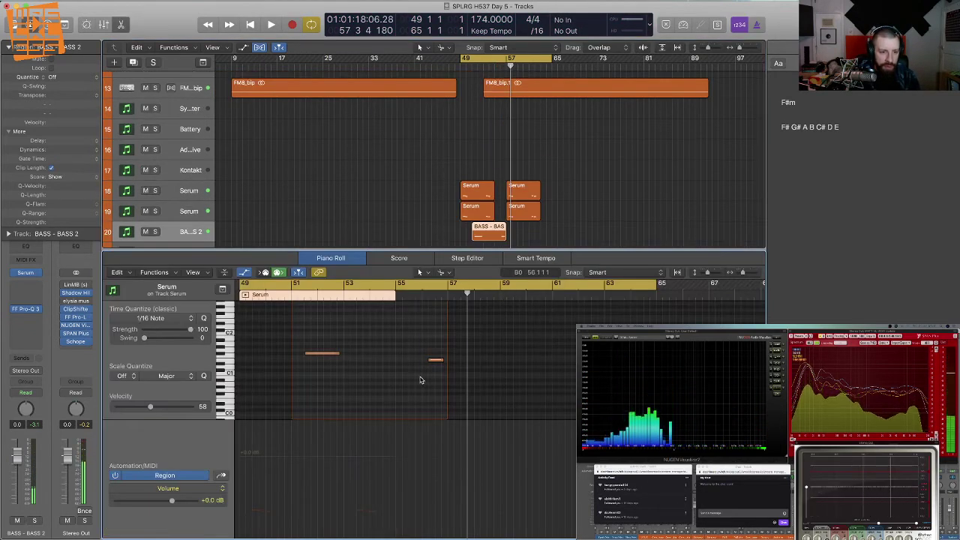
pyautogui.click(310, 356)
pyautogui.click(318, 373)
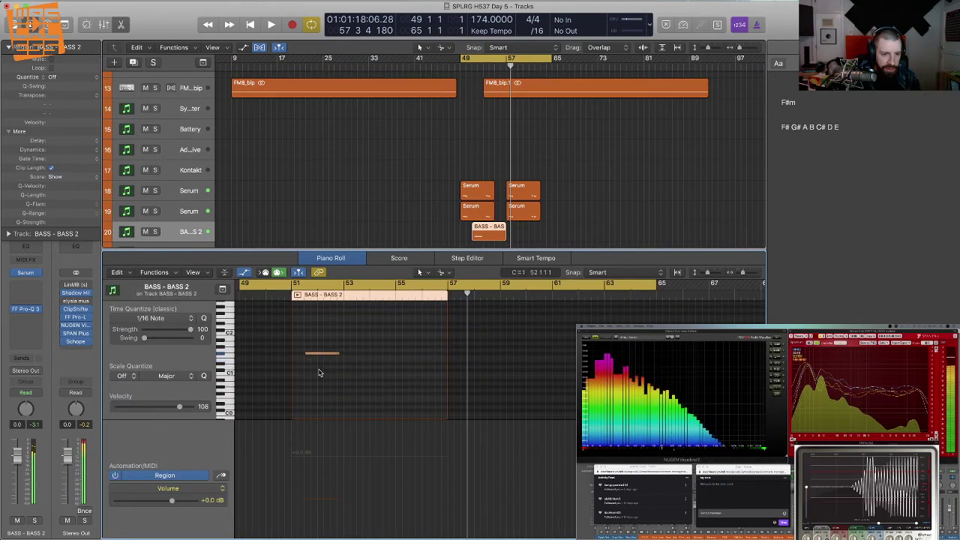
pyautogui.click(185, 216)
pyautogui.press('space')
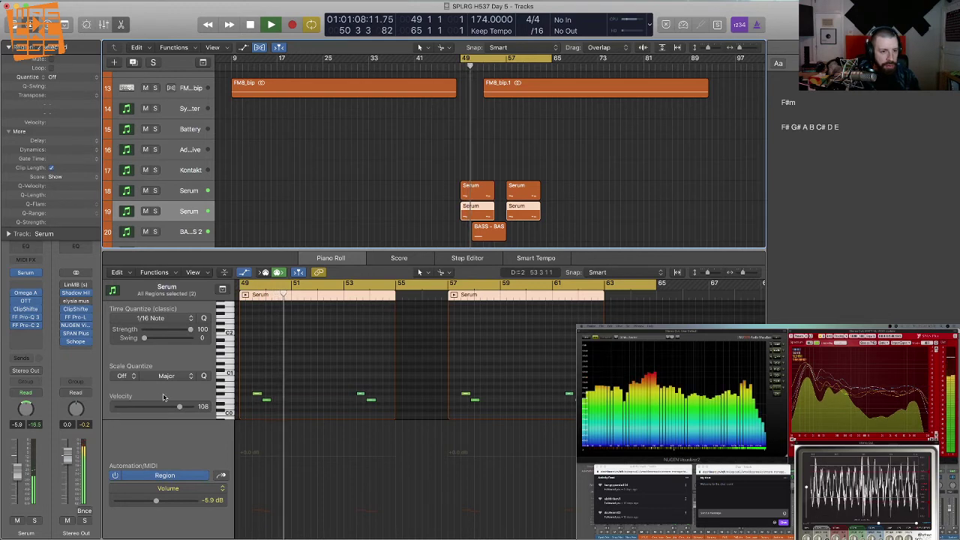
pyautogui.press('e')
pyautogui.click(435, 311)
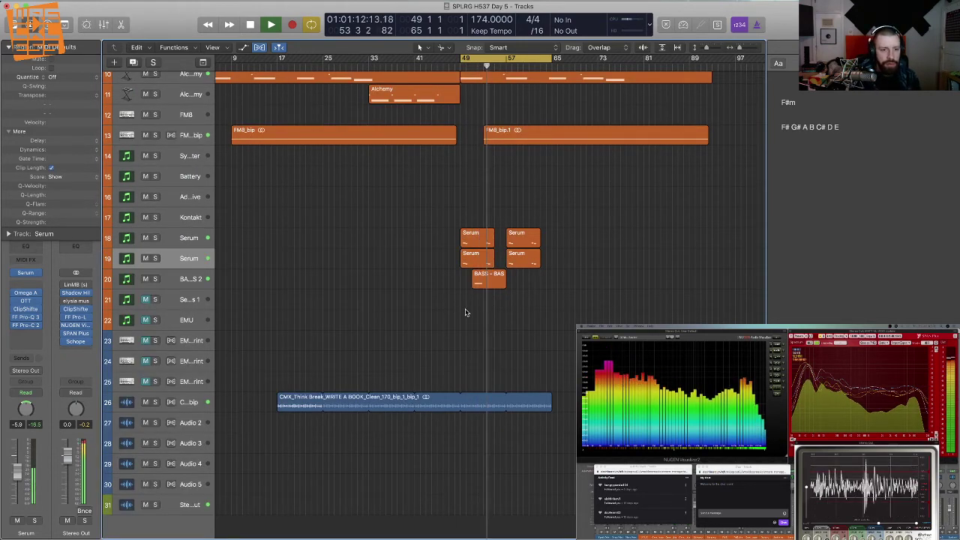
# - Split the BASS 2 region at bar 55 with the Scissors and delete the part after it
pyautogui.press('super+Right')
pyautogui.press('super+Right')
pyautogui.press('super+Right')
pyautogui.press('super+Down')
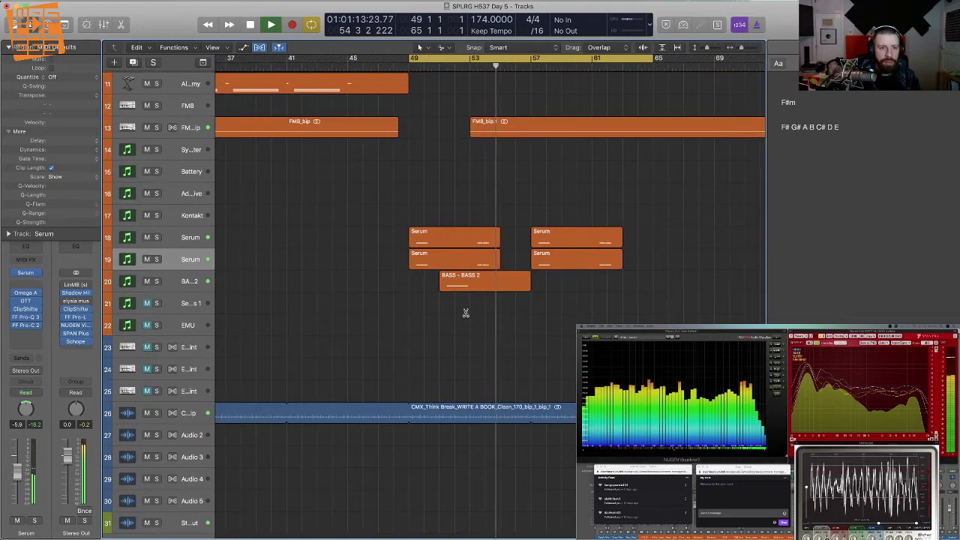
pyautogui.keyDown('super'); pyautogui.click(503, 285); pyautogui.keyUp('super')
pyautogui.press('Delete')
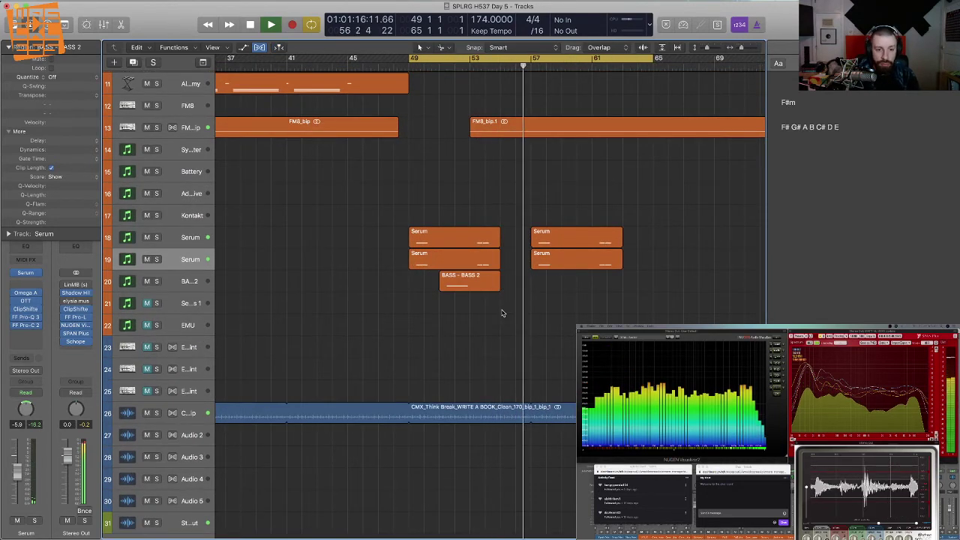
pyautogui.press('space')
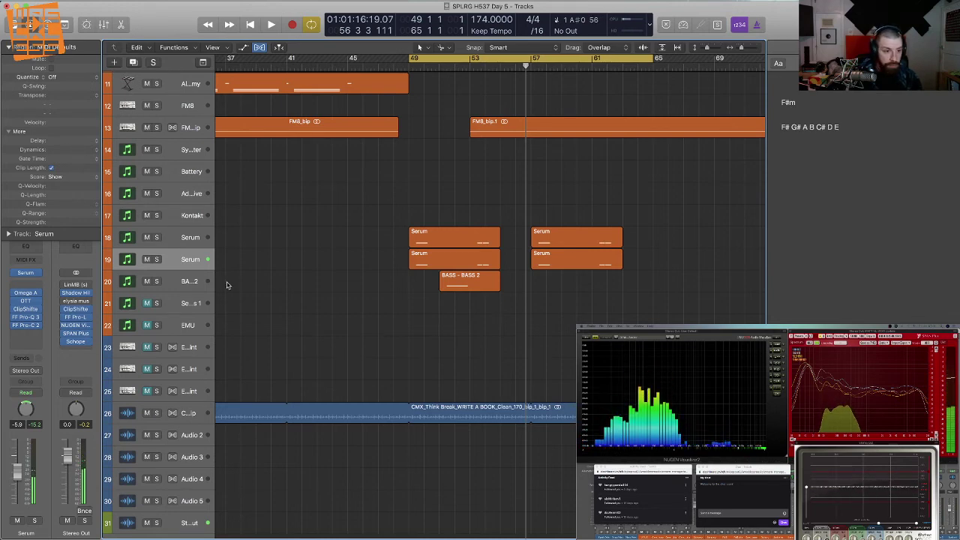
# - Record a new phrase onto the BASS - BASS 2 track after bar 57
pyautogui.click(197, 282)
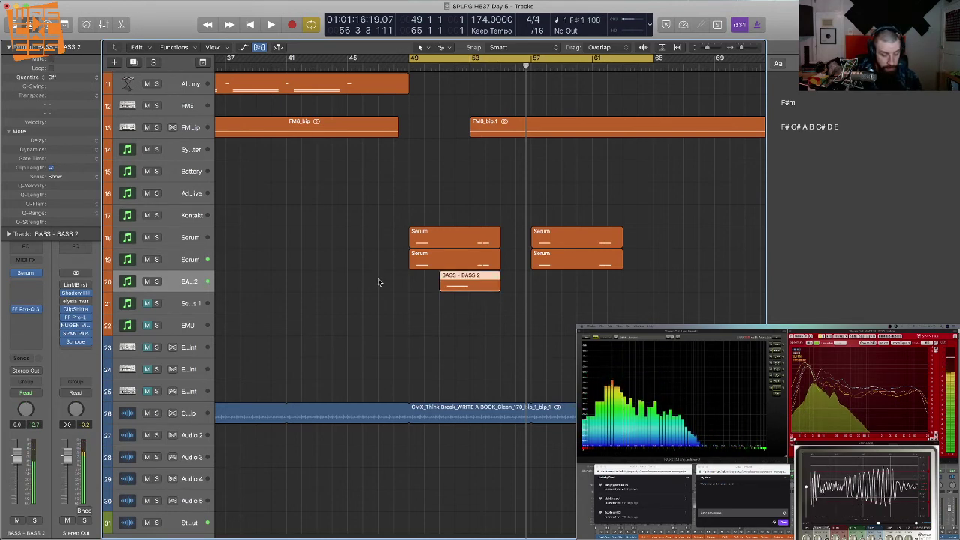
pyautogui.press('space')
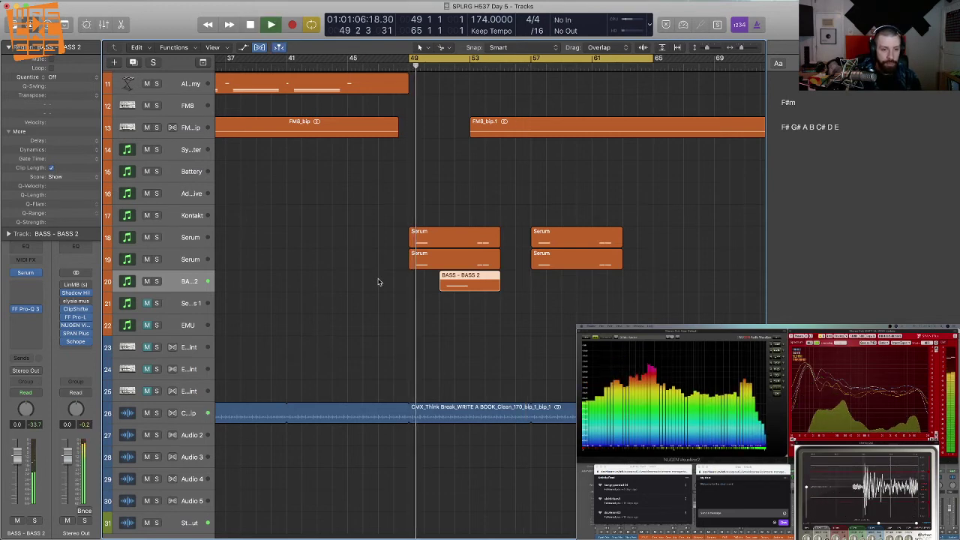
pyautogui.press('space')
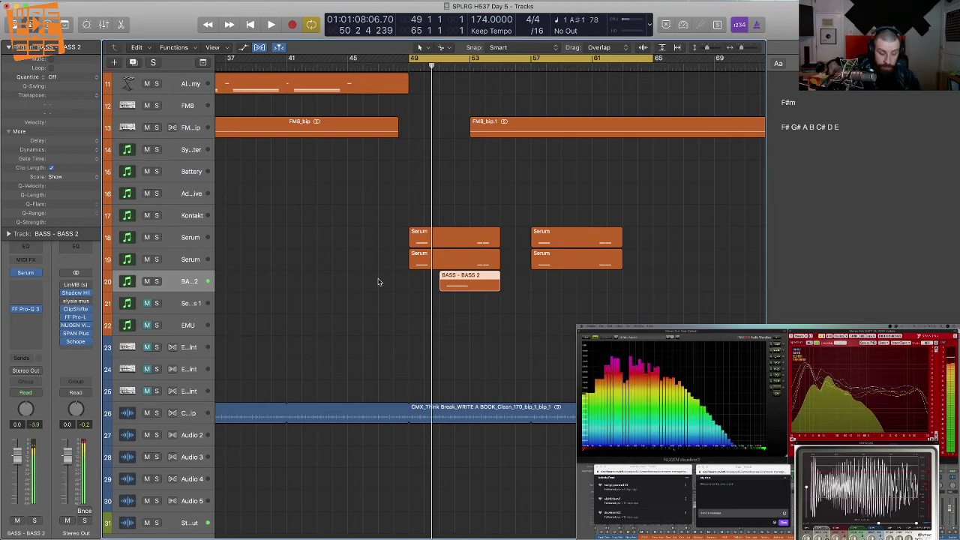
pyautogui.press('space')
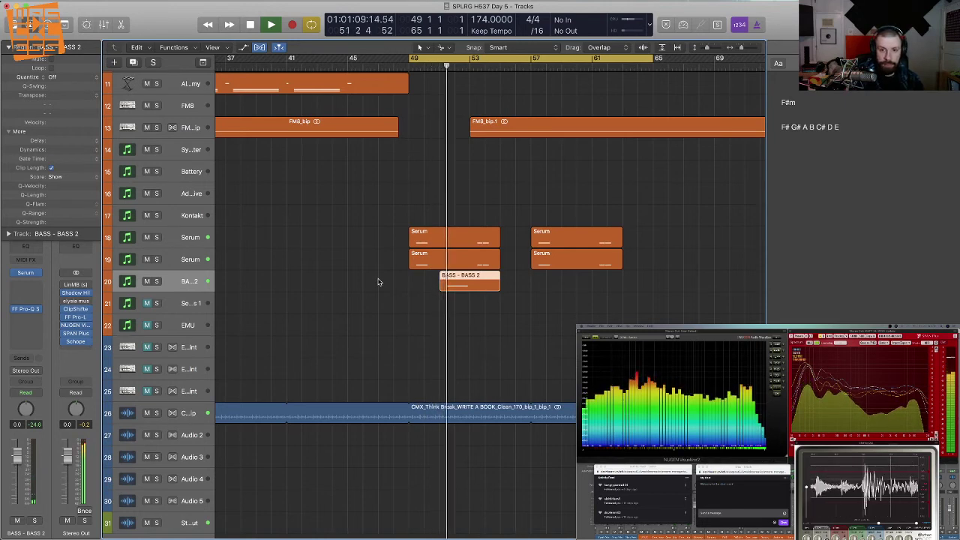
pyautogui.press('r')
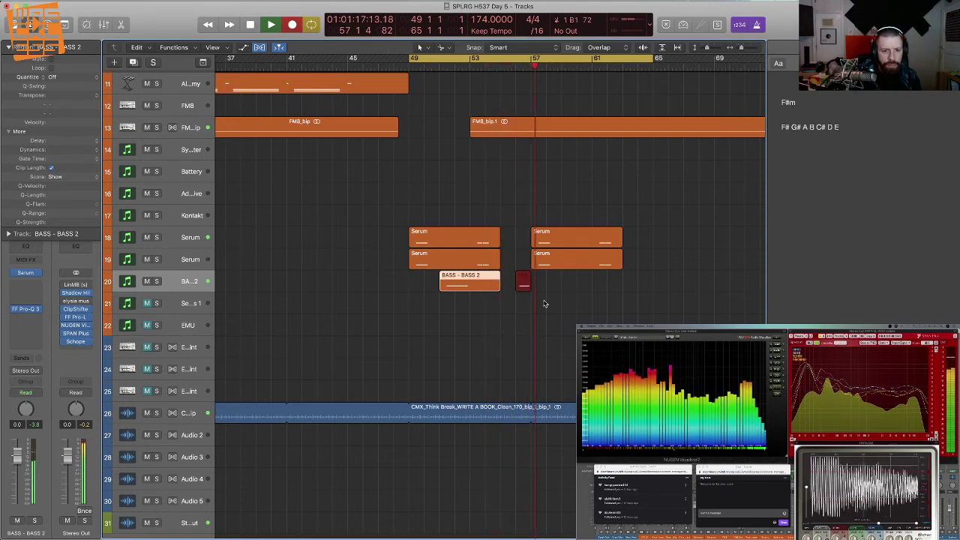
pyautogui.press('space')
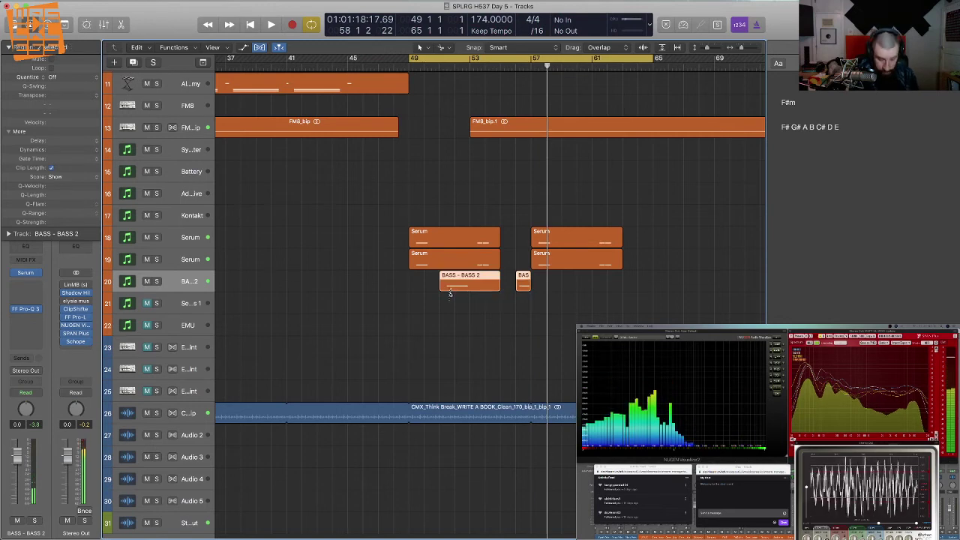
# - Join the BASS 2 regions and extend the region's start back to bar 49
pyautogui.press('super+j')
pyautogui.click(450, 298)
pyautogui.moveTo(441, 287); pyautogui.dragTo(555, 293)
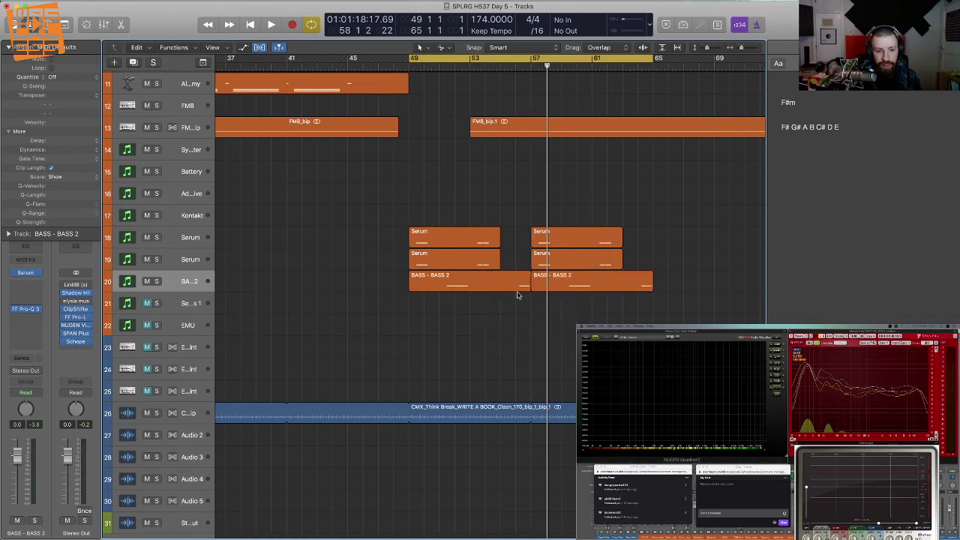
# - Adjust the higher BASS 2 note in the Piano Roll and delete the second BASS 2 region
pyautogui.doubleClick(517, 288)
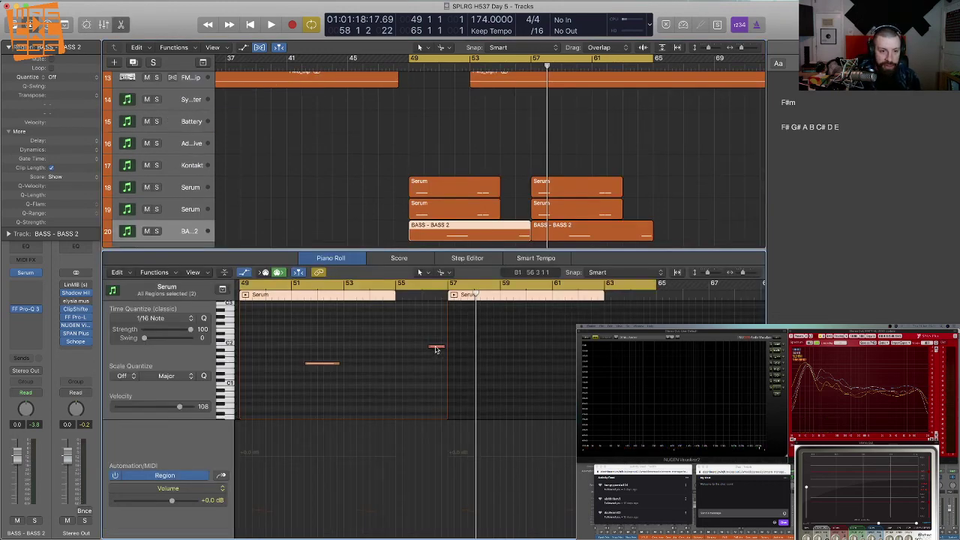
pyautogui.moveTo(436, 349); pyautogui.dragTo(436, 348)
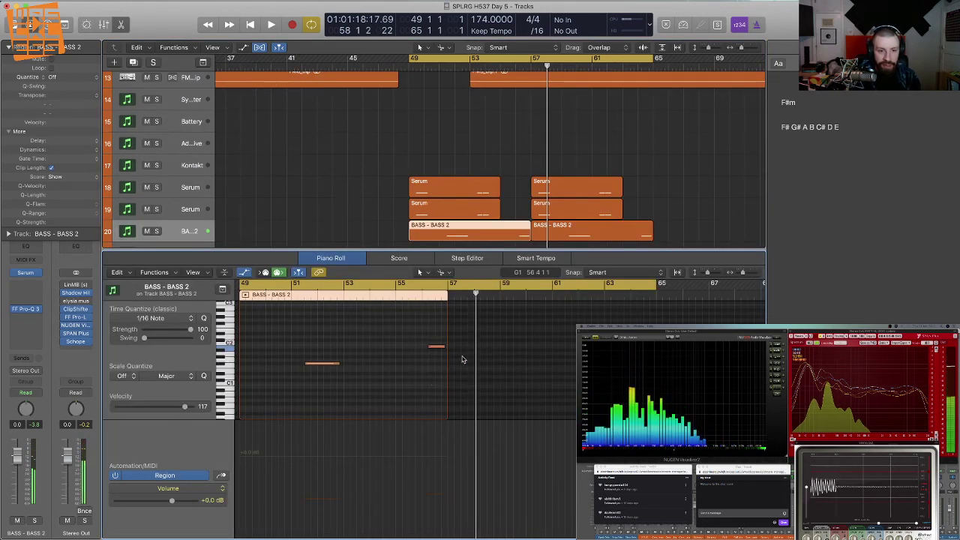
pyautogui.click(625, 233)
pyautogui.press('BackSpace')
# - Repeat the first BASS 2 region right after itself to fill bars 49–65 and zoom to fit
pyautogui.moveTo(555, 237); pyautogui.dragTo(497, 234)
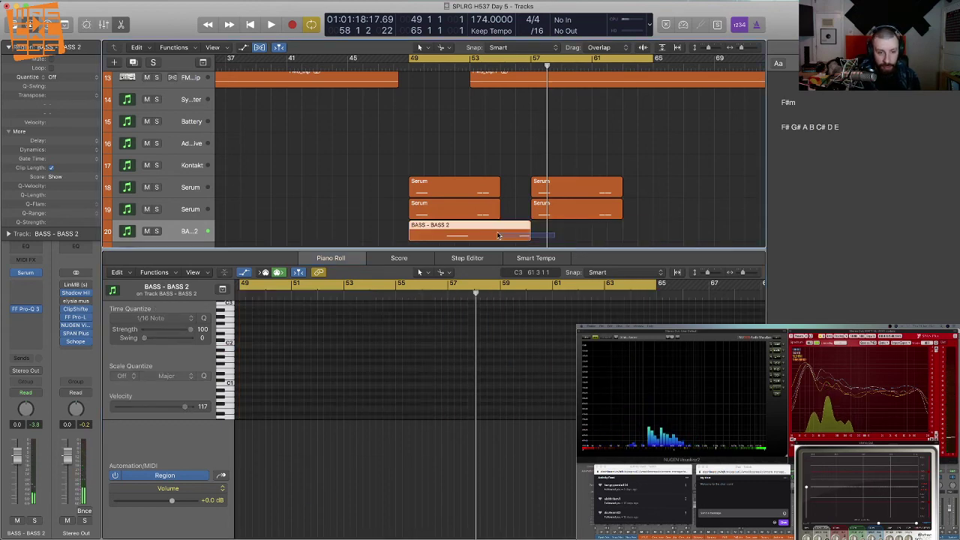
pyautogui.click(497, 236)
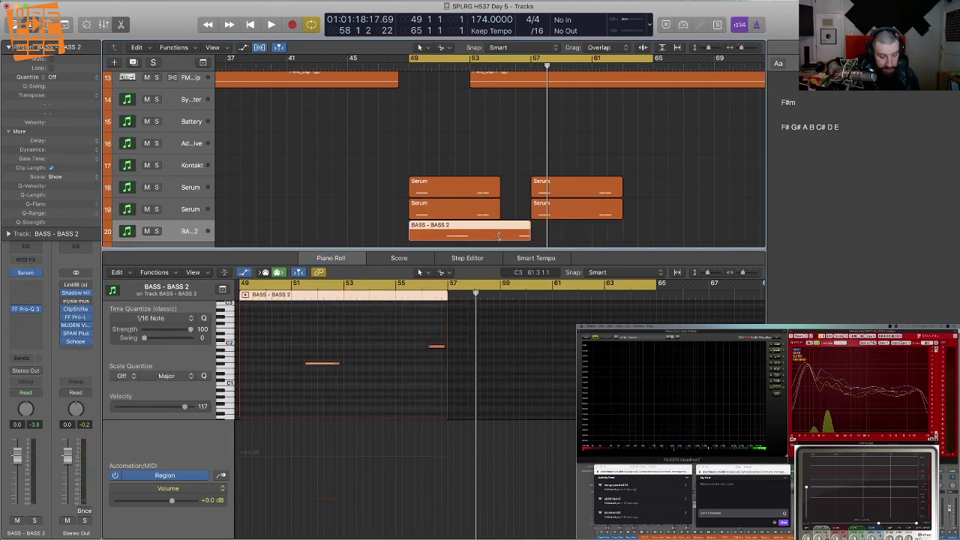
pyautogui.press('super+r')
pyautogui.press('e')
pyautogui.click(493, 314)
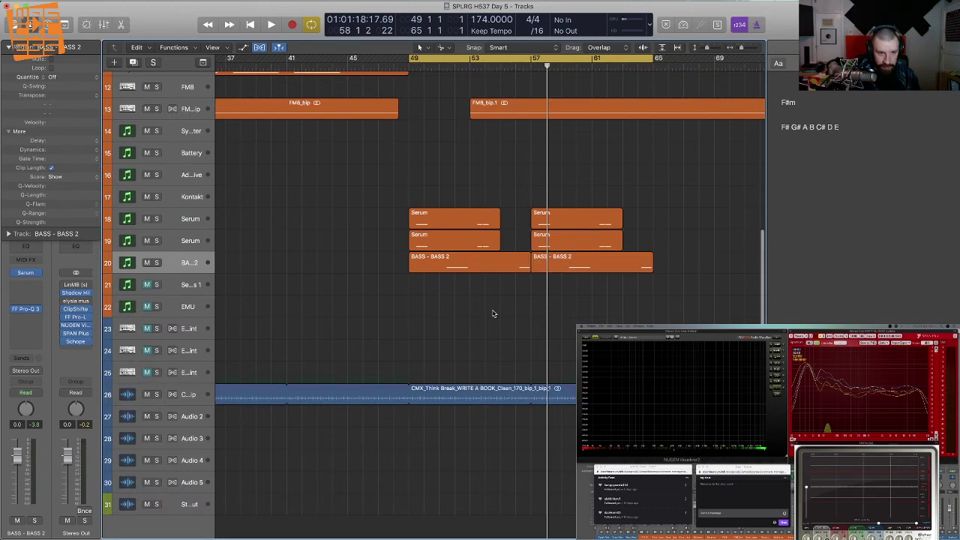
pyautogui.press('z')
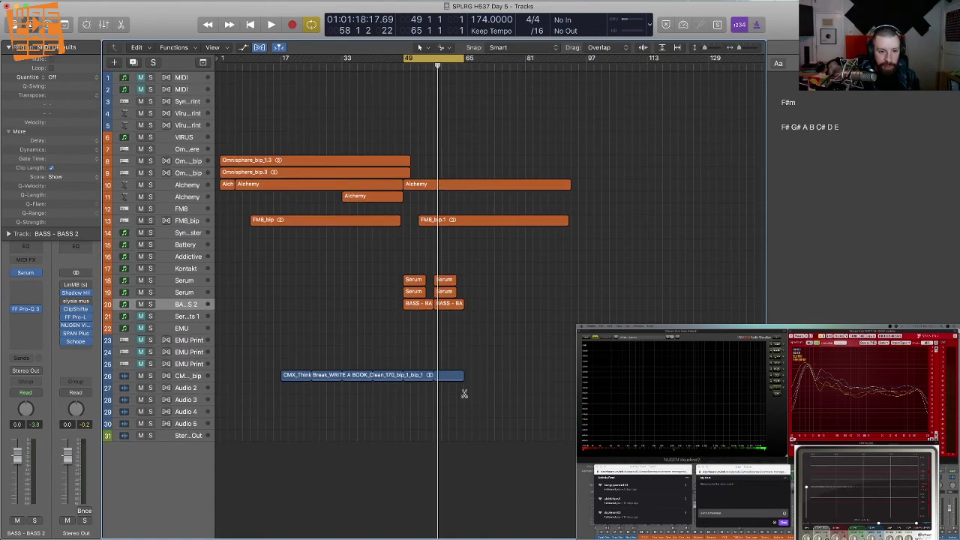
# - Loop the drum break and copy the six Serum and BASS 2 regions to bar 81, then play cycling bars 1–81
pyautogui.moveTo(466, 375); pyautogui.dragTo(528, 379)
pyautogui.moveTo(506, 322); pyautogui.dragTo(388, 273)
pyautogui.moveTo(417, 306); pyautogui.dragTo(481, 309)
pyautogui.moveTo(222, 58); pyautogui.dragTo(528, 94)
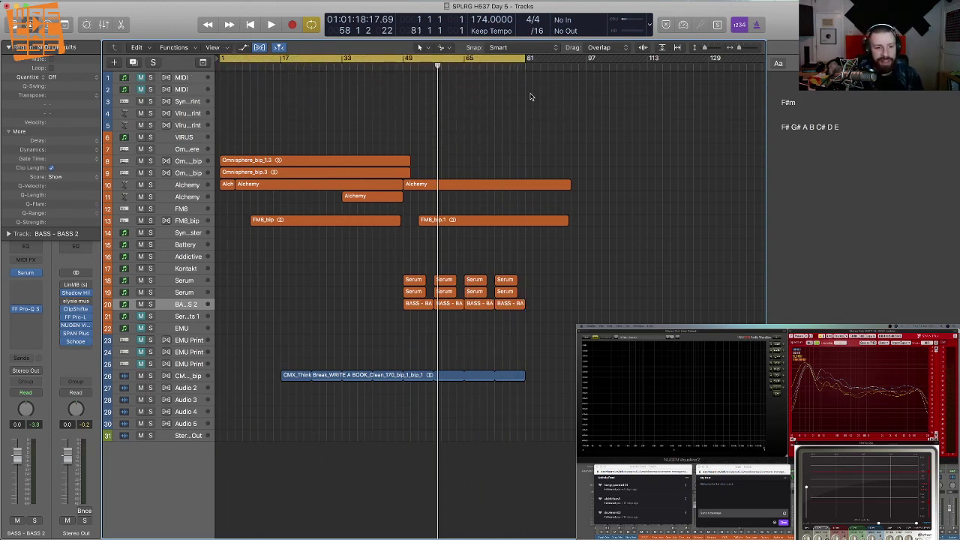
pyautogui.press('space')
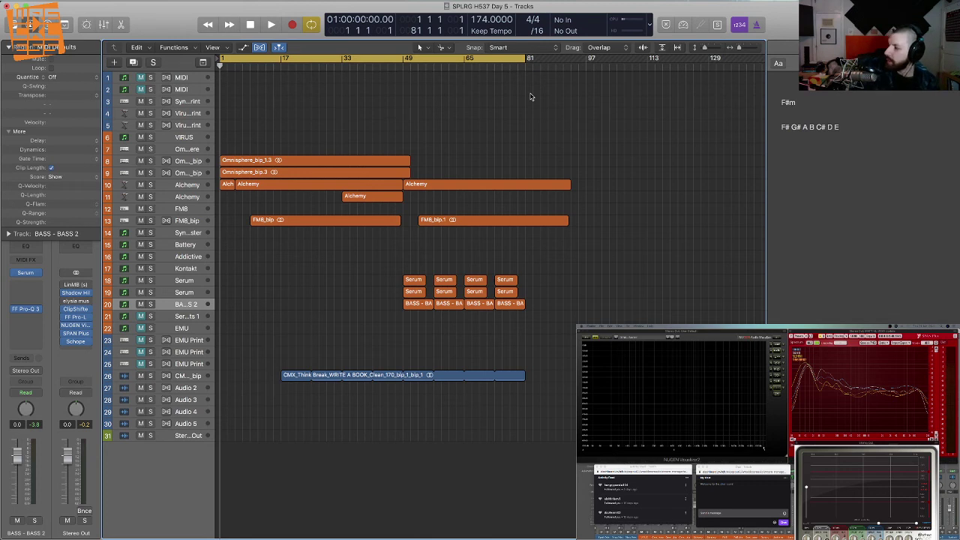